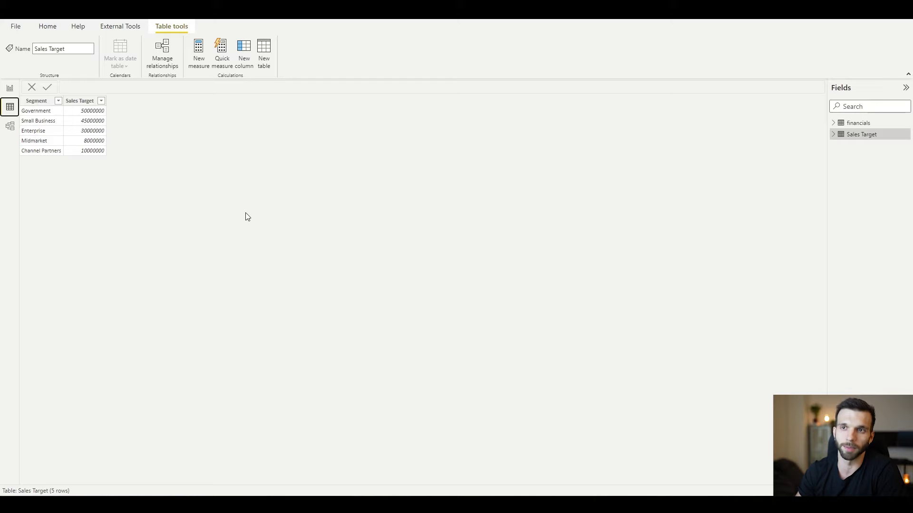
Return to the report and review the formulas of the Sales M, Sales Target M, Sales % to Target and Sales % to Target Fill measures
left_click(10, 88)
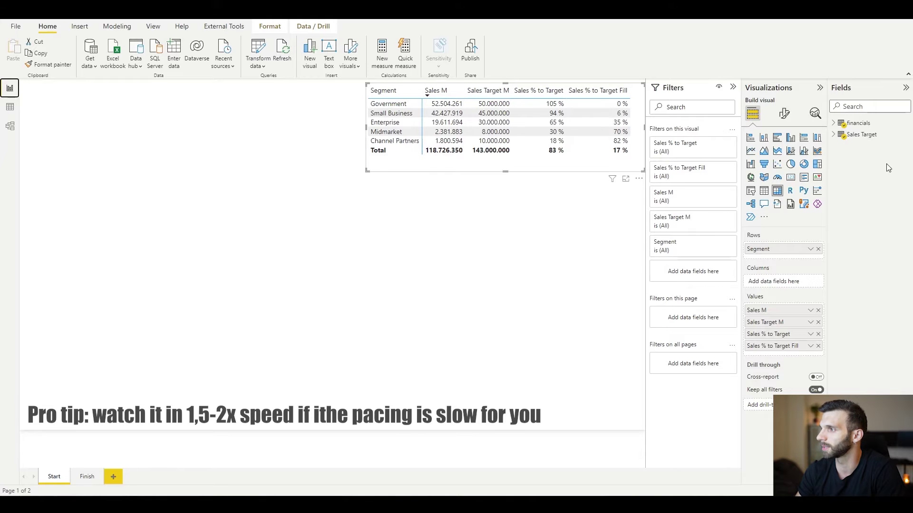
left_click(834, 123)
left_click(874, 307)
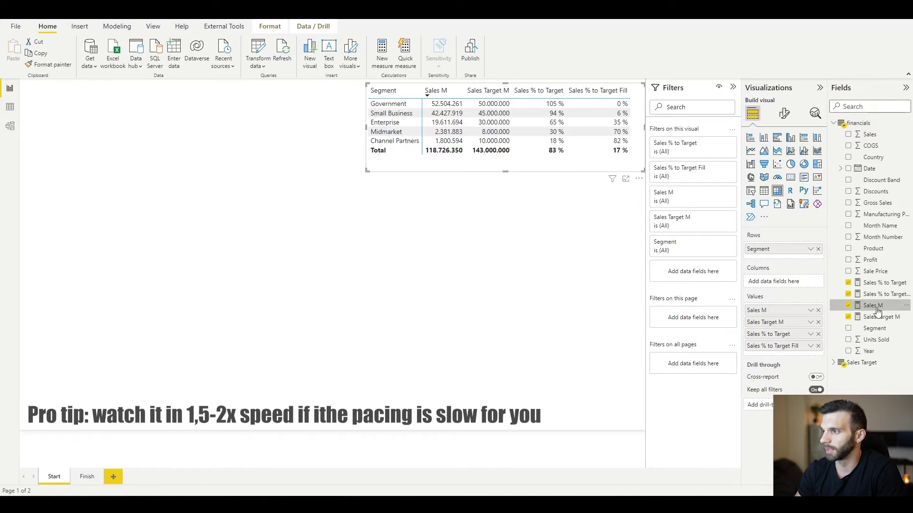
left_click(881, 323)
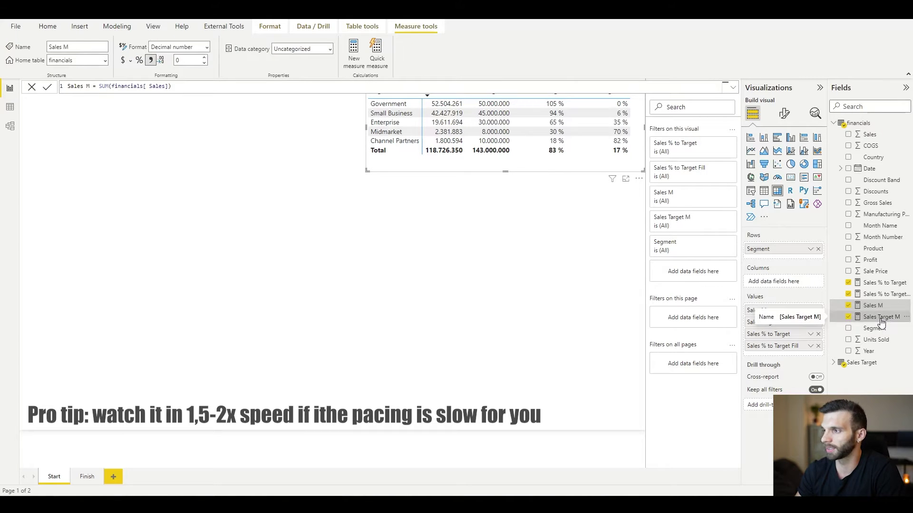
left_click(869, 285)
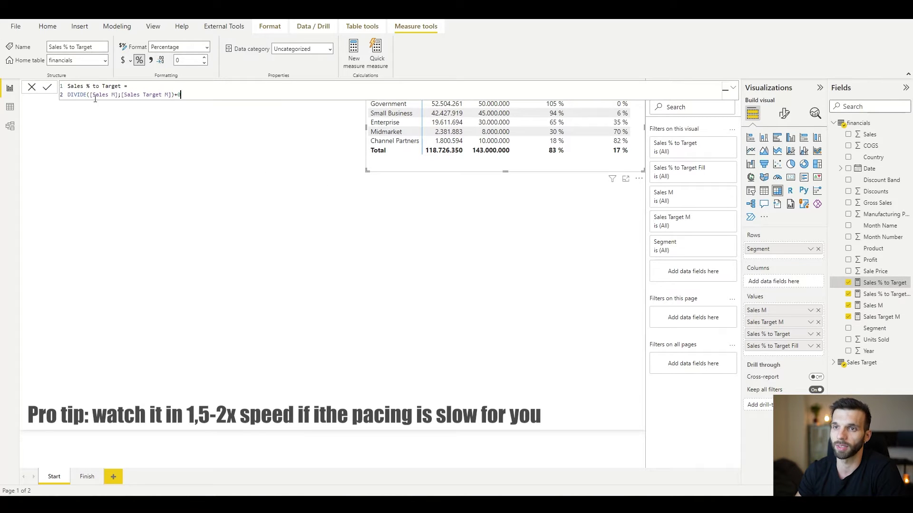
left_click(883, 296)
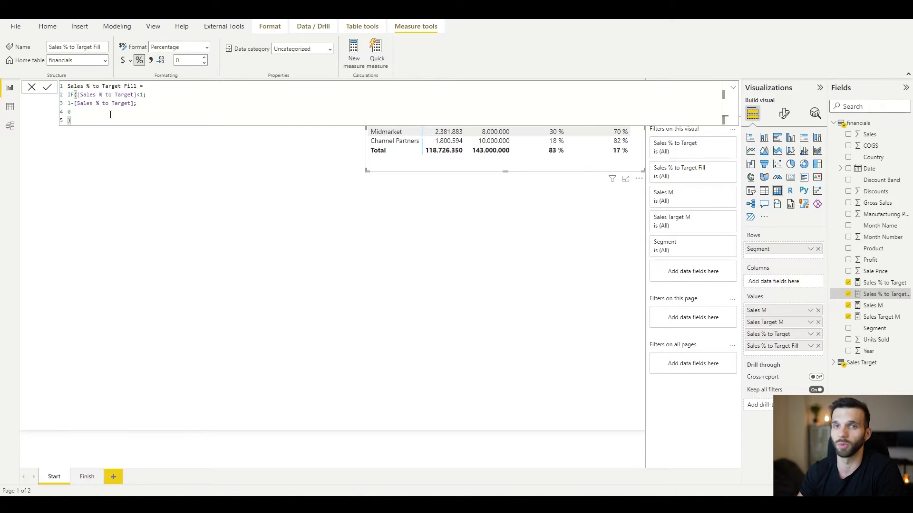
left_click(76, 103)
left_click(120, 94)
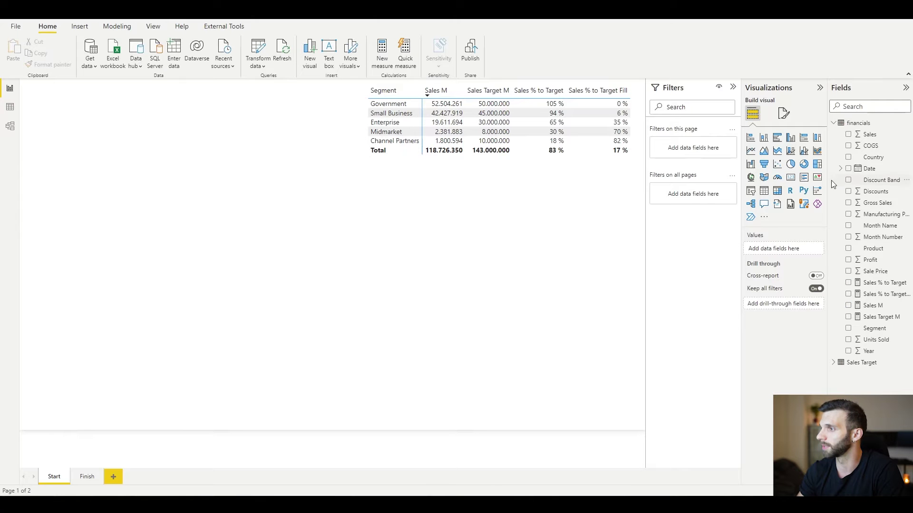
Add a wider stacked bar chart with Sales Target's Segment on the Y-axis and Sales % to Target and Sales % to Target Fill on the X-axis
left_click(754, 138)
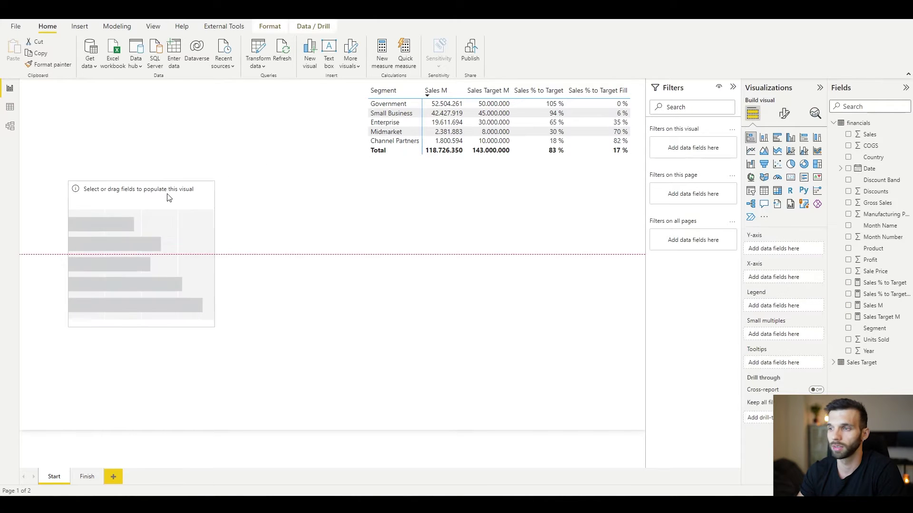
left_click(840, 365)
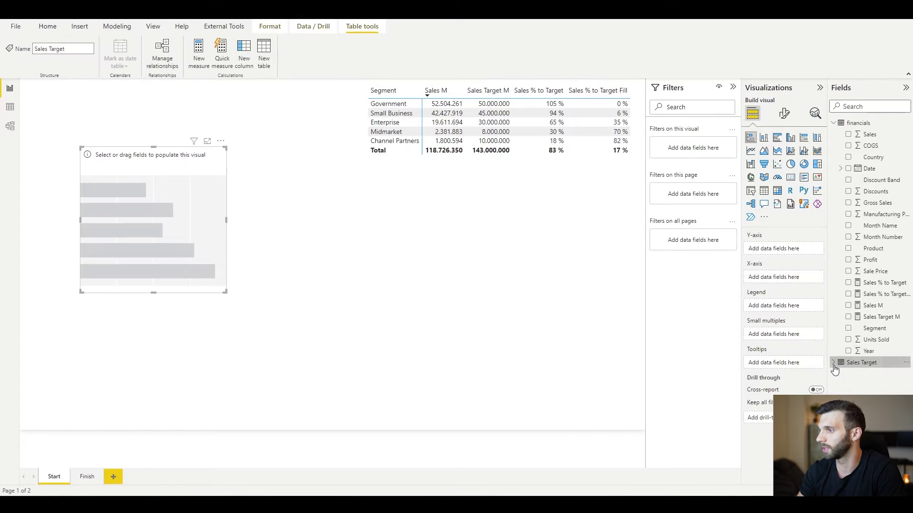
left_click_drag(873, 386, 774, 250)
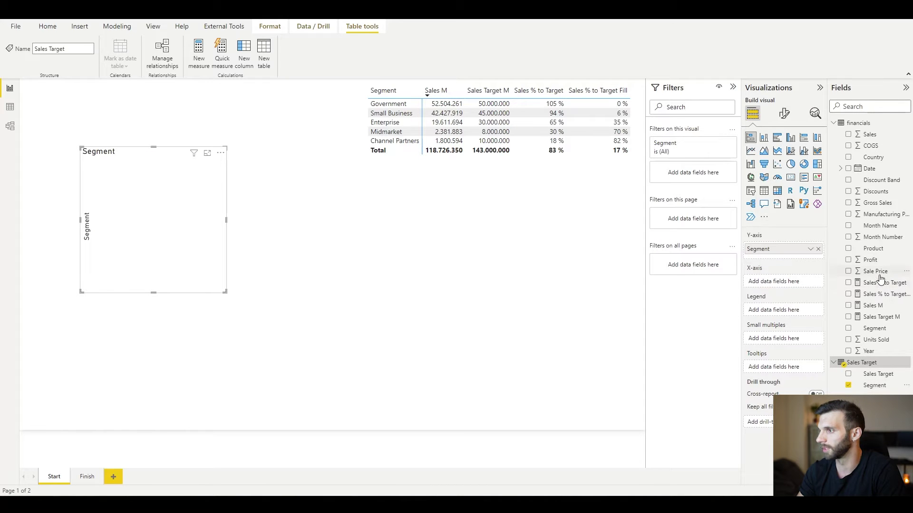
left_click_drag(878, 283, 804, 281)
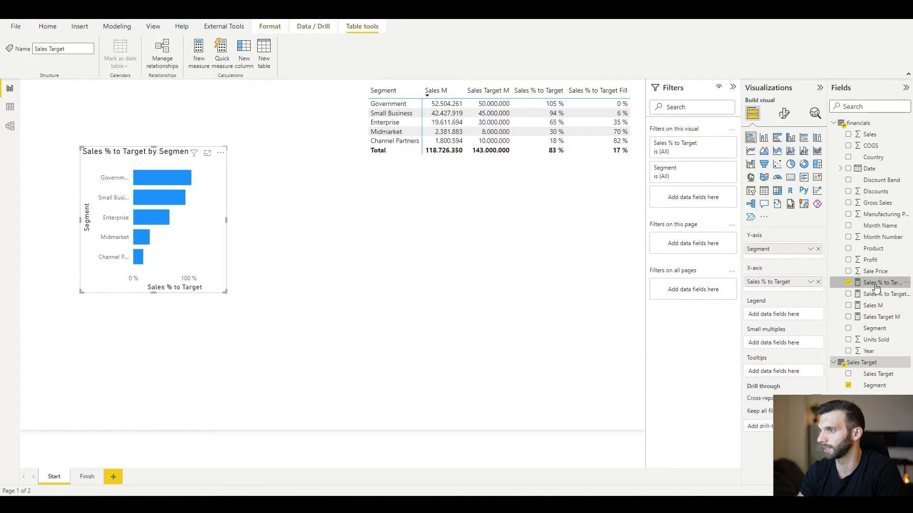
left_click_drag(880, 294, 791, 291)
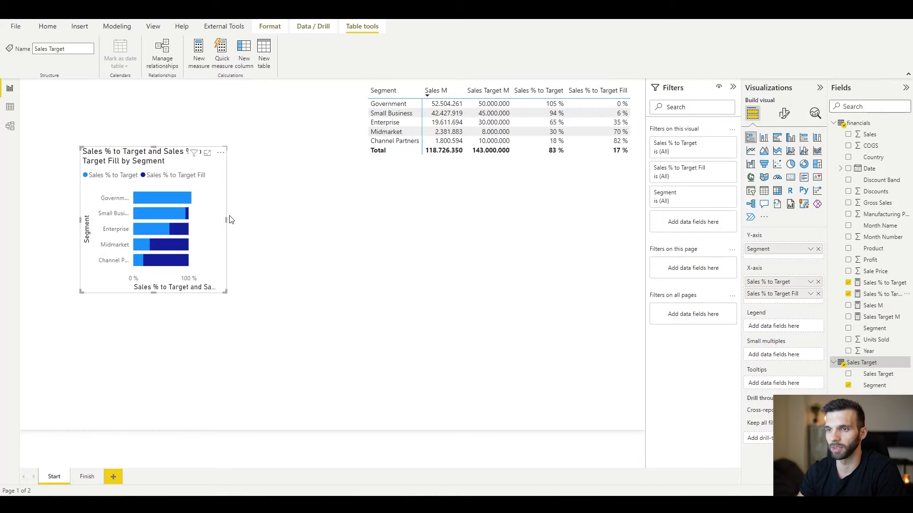
left_click_drag(229, 219, 280, 220)
Set the maximum of the bar chart's X-axis range to 1
left_click(785, 113)
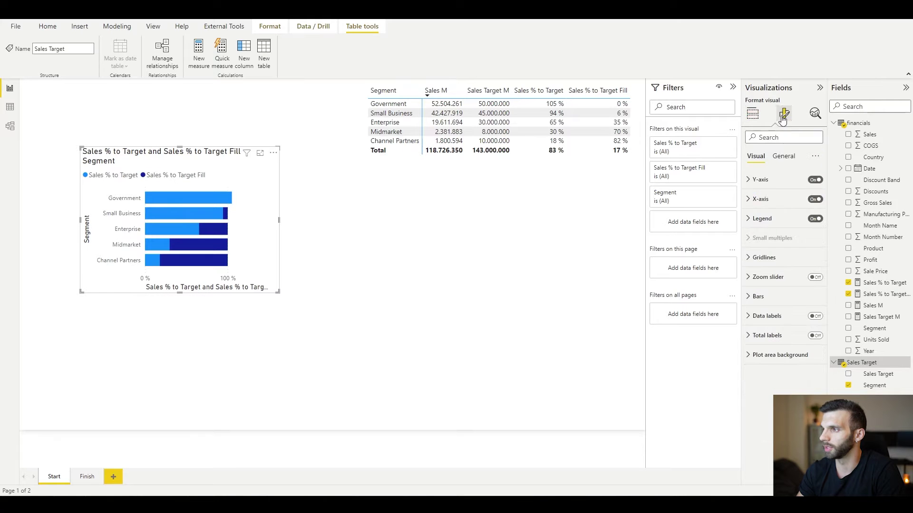
left_click(760, 199)
left_click(769, 268)
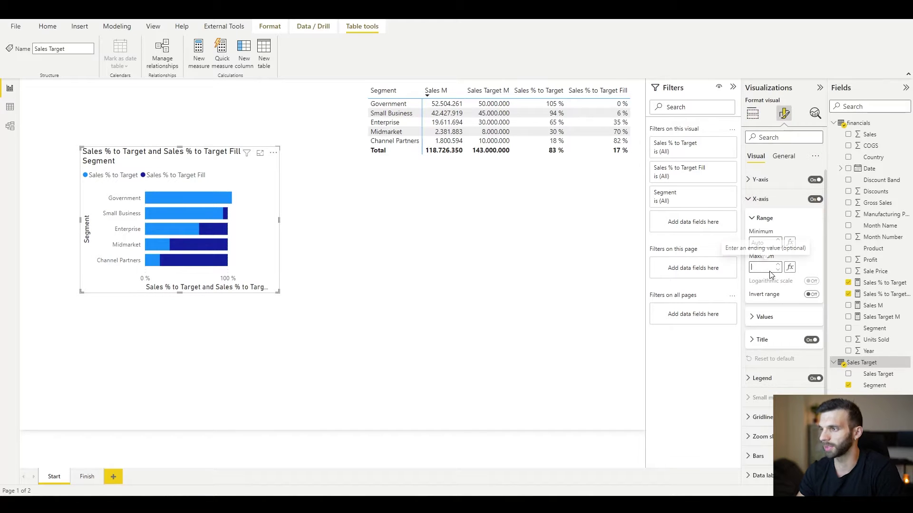
type("1")
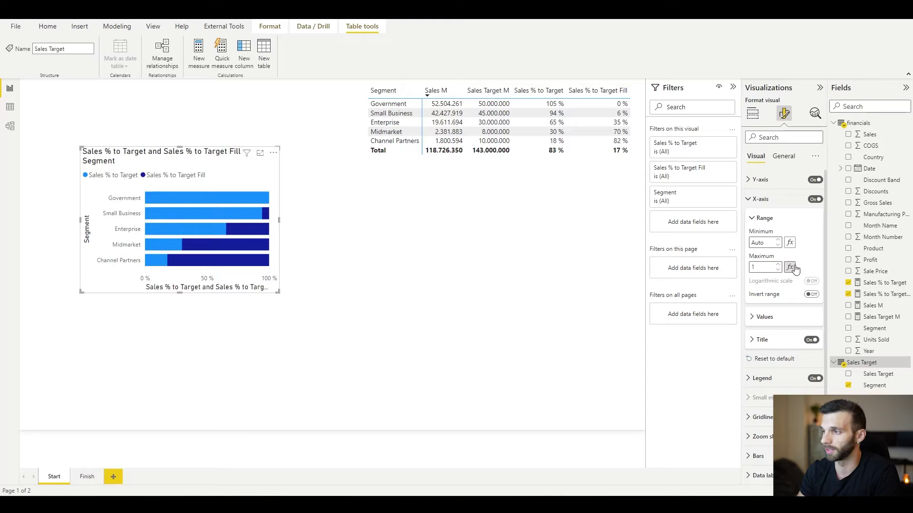
left_click(757, 199)
Color the Sales % to Target bars #91CC51 and the Sales % to Target Fill bars with a near-black theme shade
left_click(757, 297)
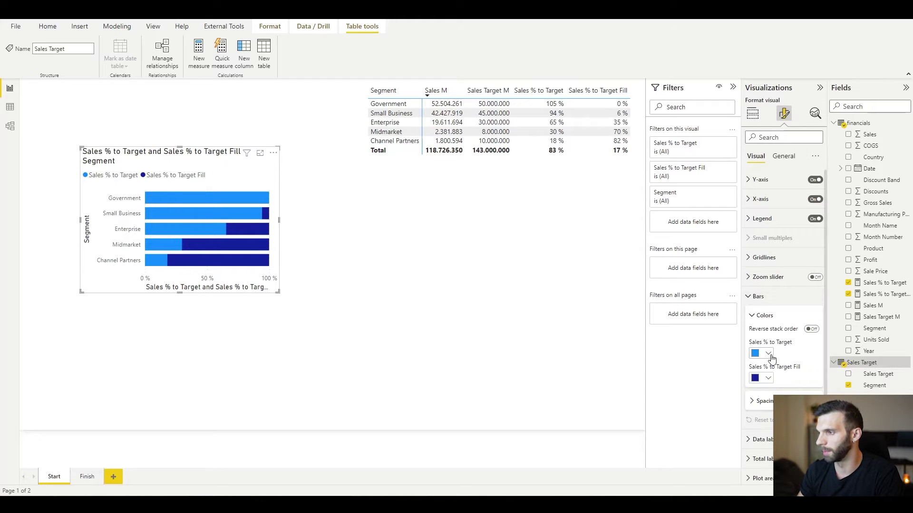
left_click(768, 353)
left_click(777, 324)
type("91CC51")
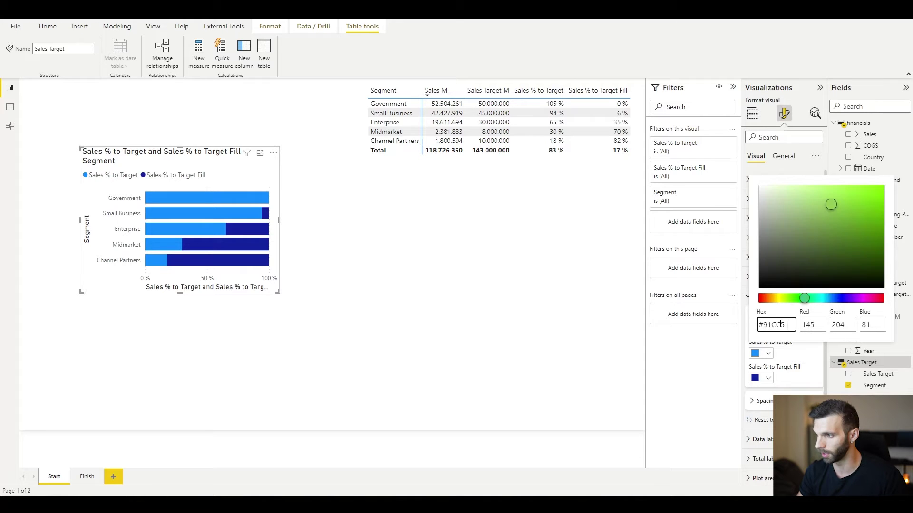
left_click(768, 379)
left_click(768, 378)
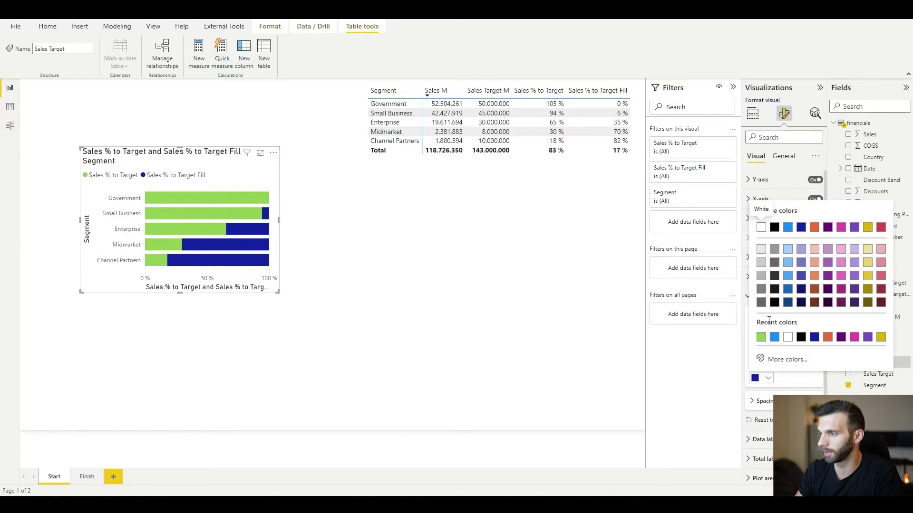
left_click(775, 289)
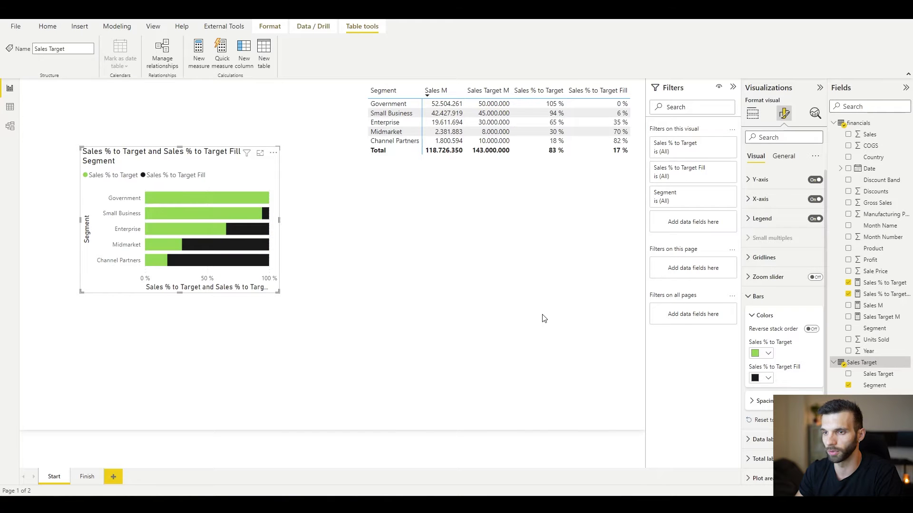
Turn off the Y-axis title of the bar chart
left_click(780, 180)
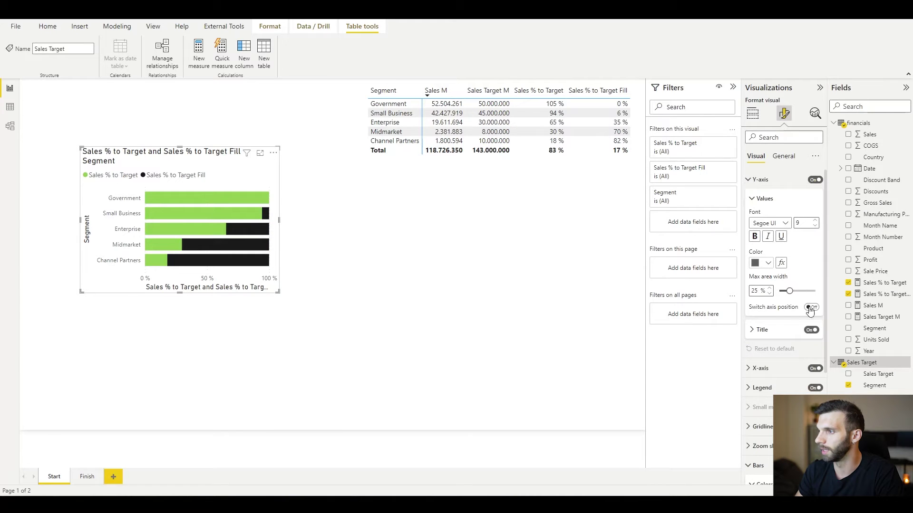
left_click(812, 330)
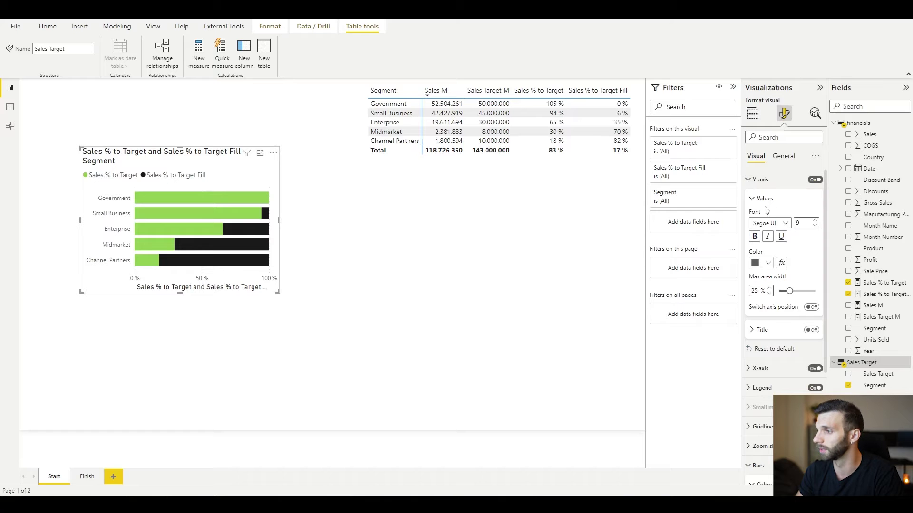
left_click(750, 180)
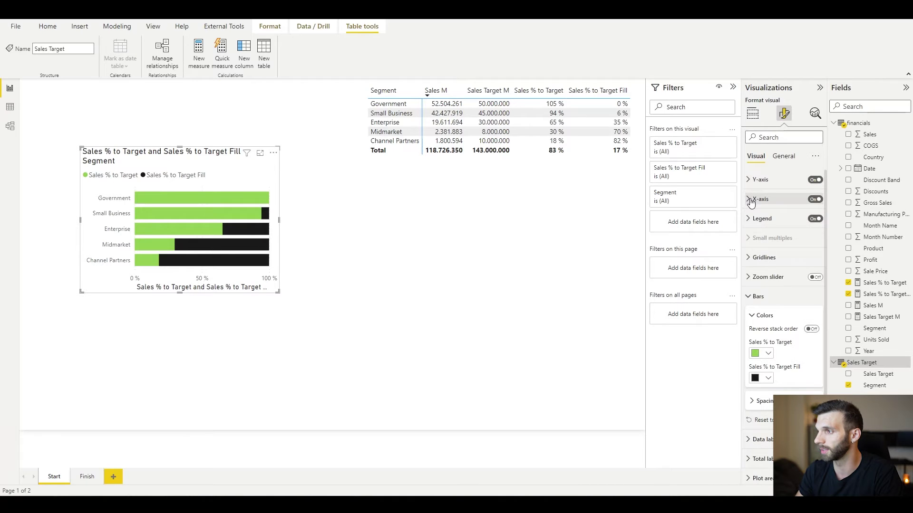
Turn off the bar chart's X-axis together with its title, and hide the legend
left_click(750, 200)
left_click(815, 199)
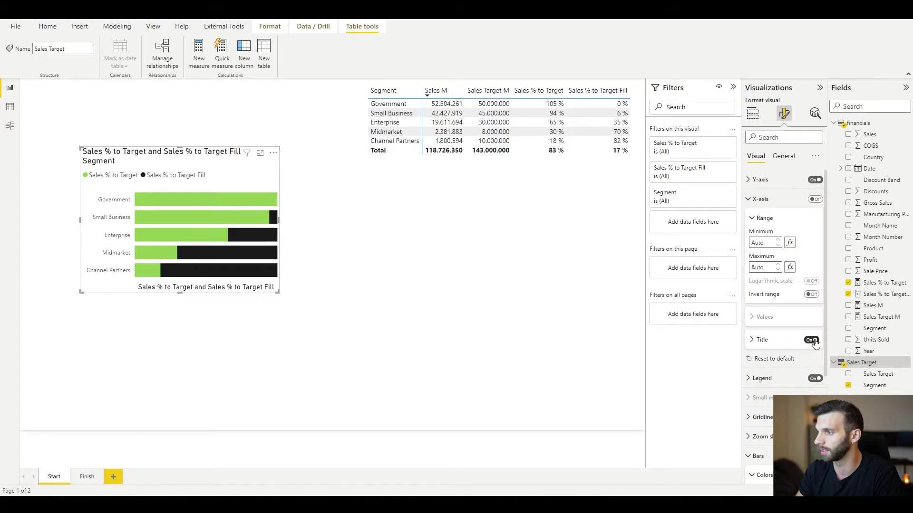
left_click(799, 218)
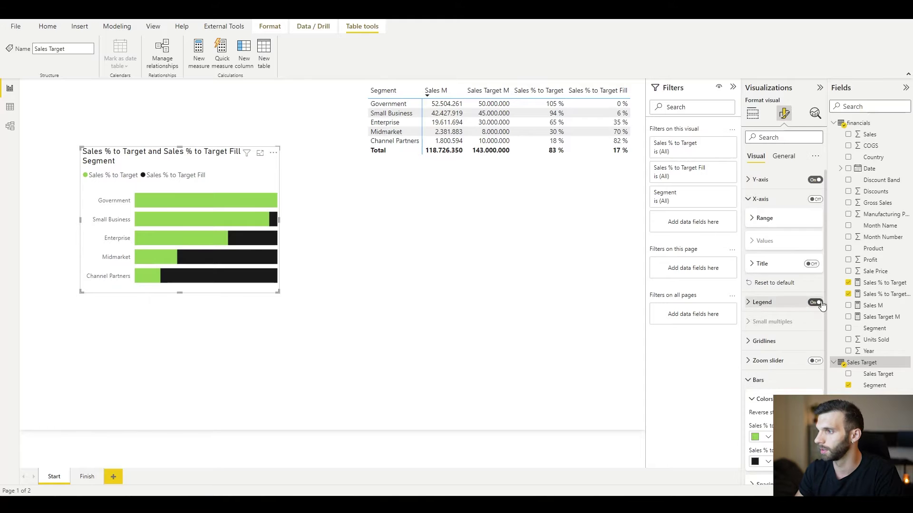
left_click(817, 309)
left_click(815, 303)
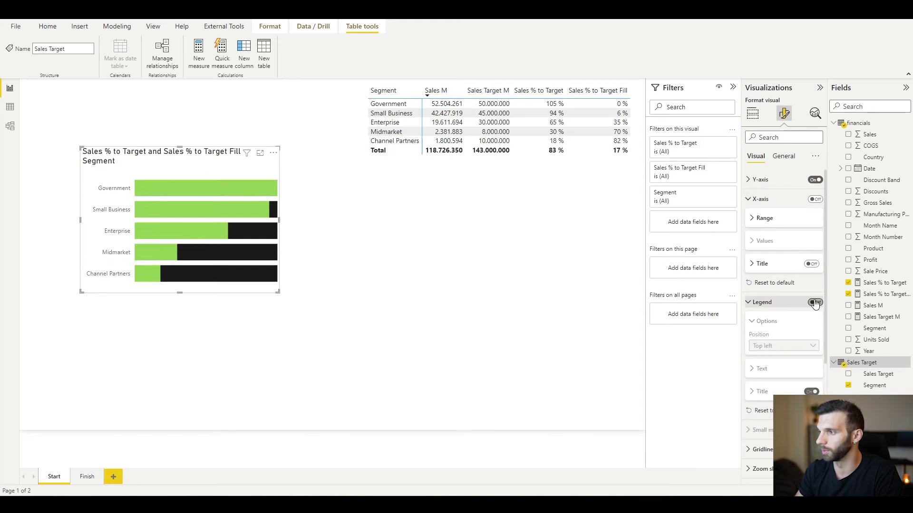
Turn off the title and the background of the bar chart
scroll(793, 205, "down", 3)
left_click(783, 156)
left_click(815, 199)
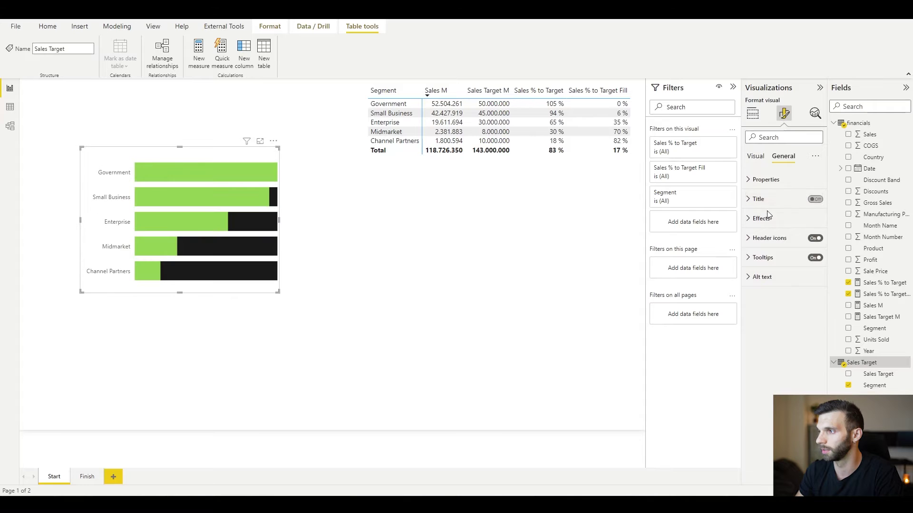
left_click(763, 218)
left_click(812, 238)
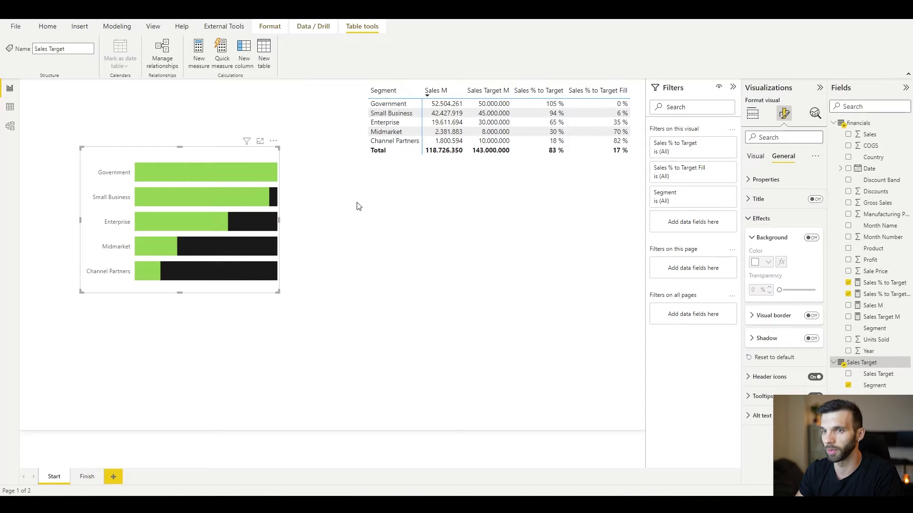
Widen the bar chart and set the inner padding between its bars to 50 px
left_click_drag(280, 219, 328, 220)
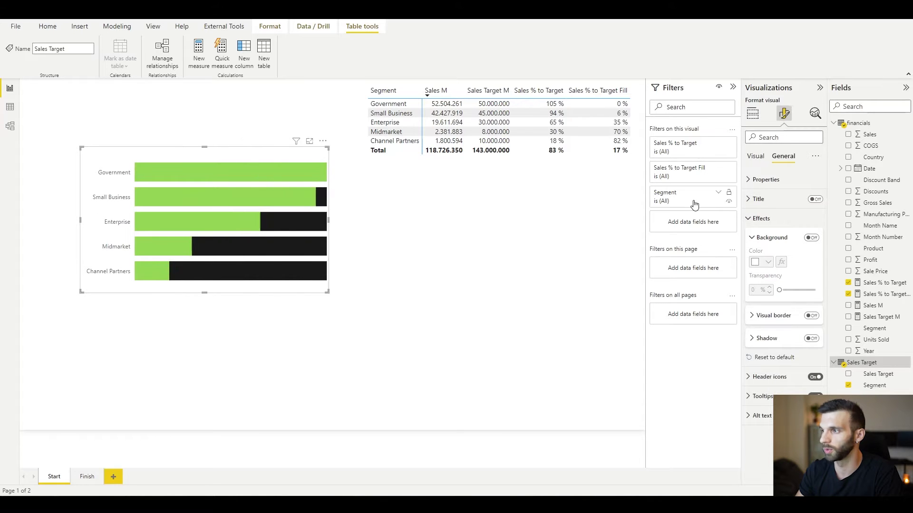
left_click(753, 153)
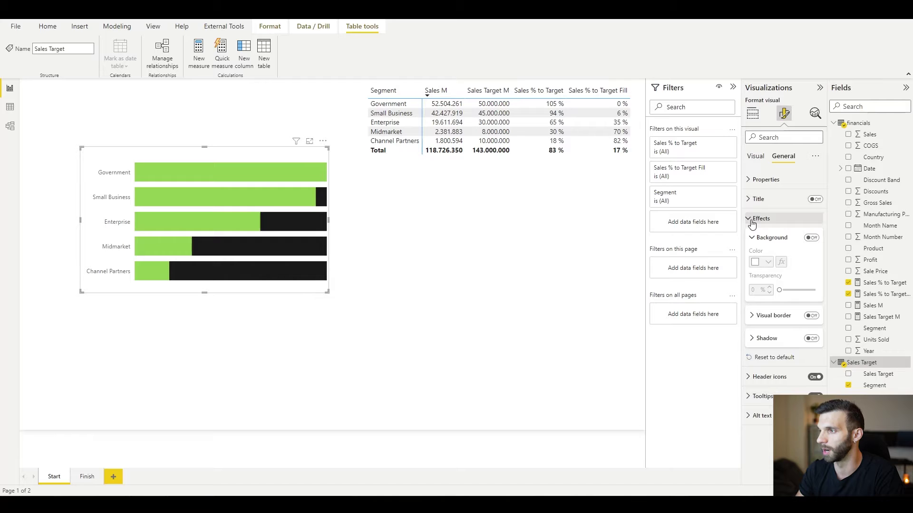
left_click(747, 199)
scroll(785, 285, "down", 3)
left_click(758, 292)
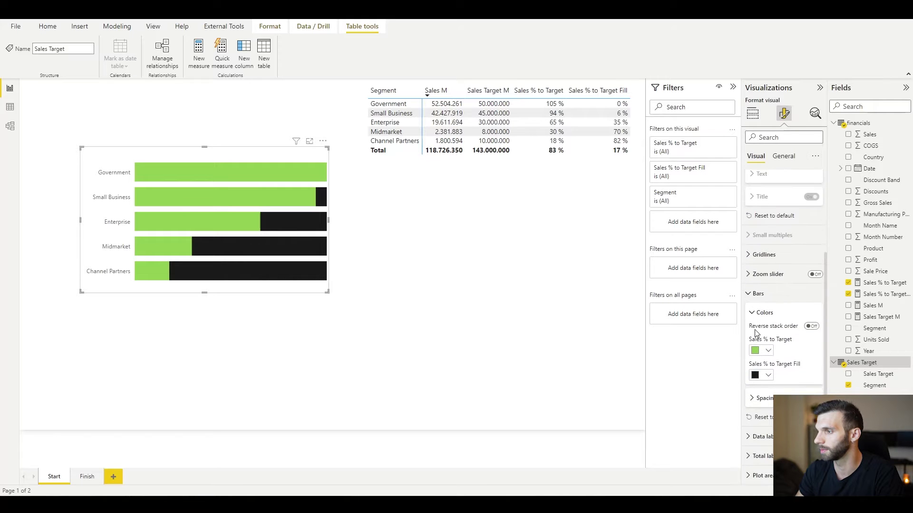
left_click(756, 400)
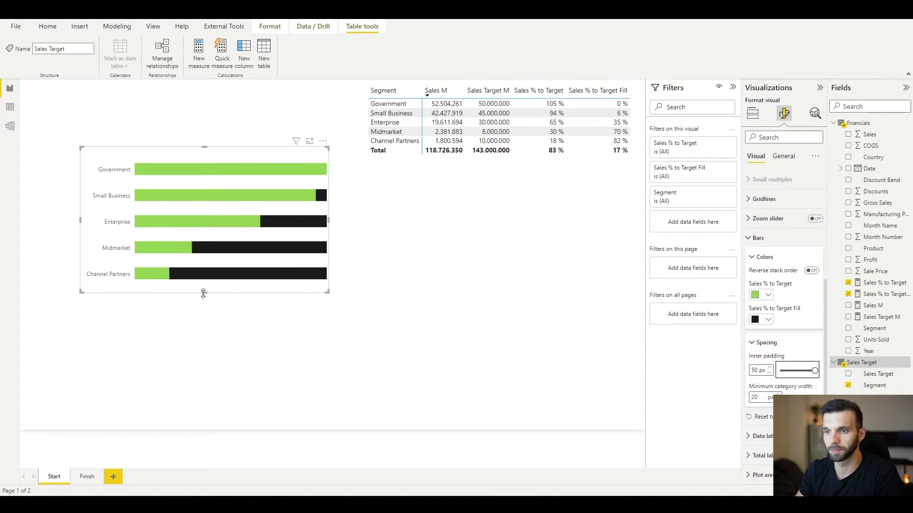
Reduce the bar chart's height slightly and move it a little lower and to the left on the page
left_click_drag(208, 298, 212, 280)
left_click(220, 157)
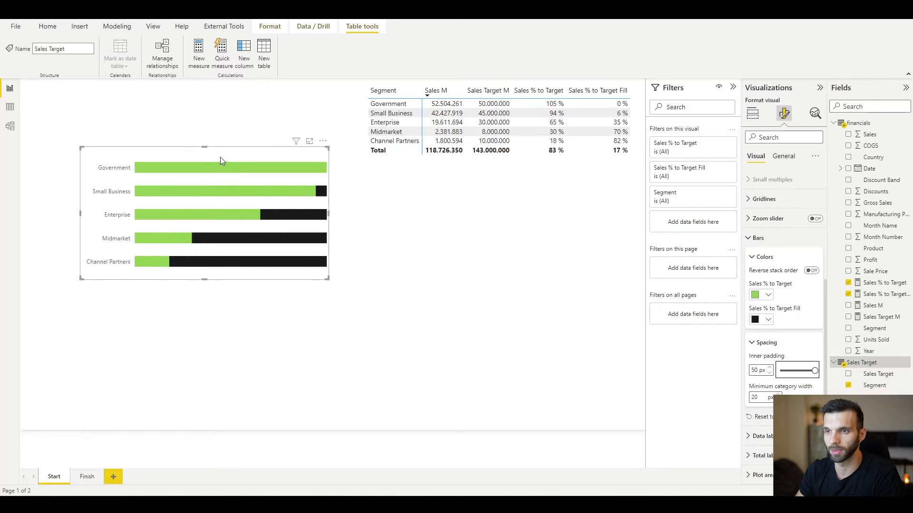
left_click_drag(221, 158, 210, 193)
left_click(345, 198)
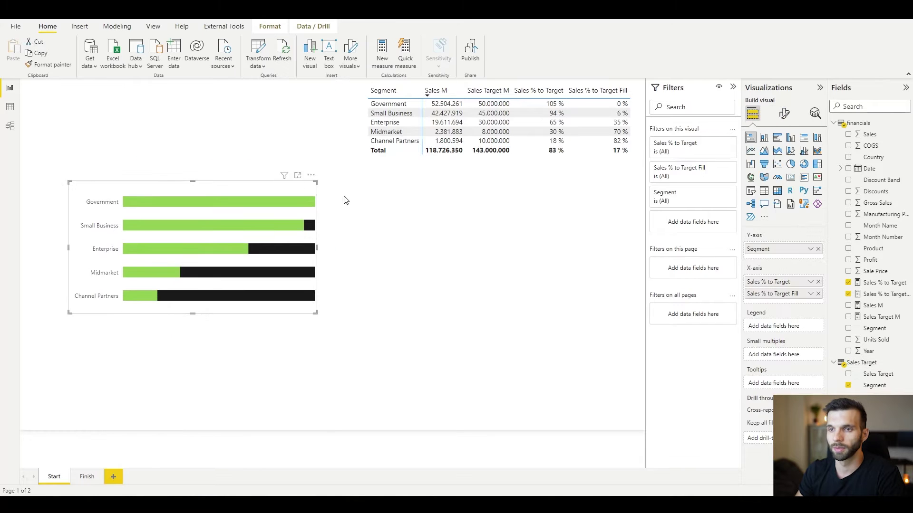
Add a text box reading "Sales Performance by Segments" and set its font size to 14
left_click(328, 52)
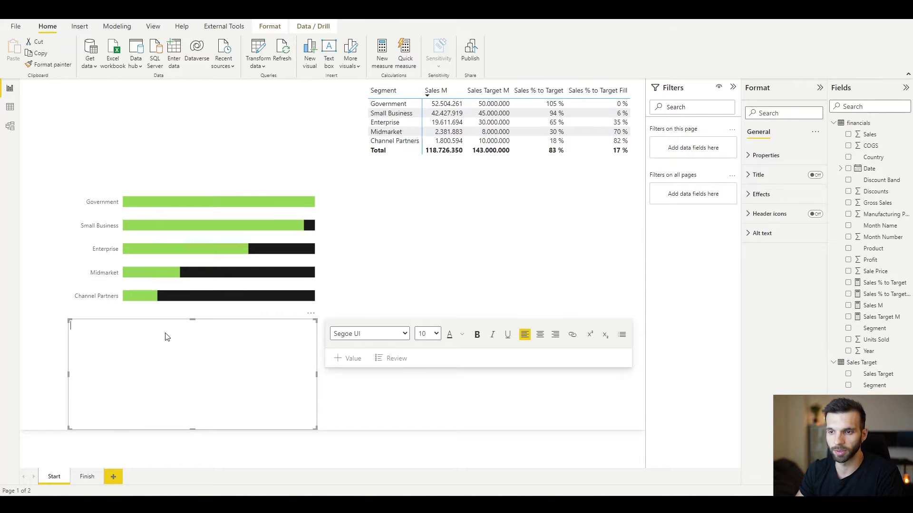
type("Sales Performance by Segments")
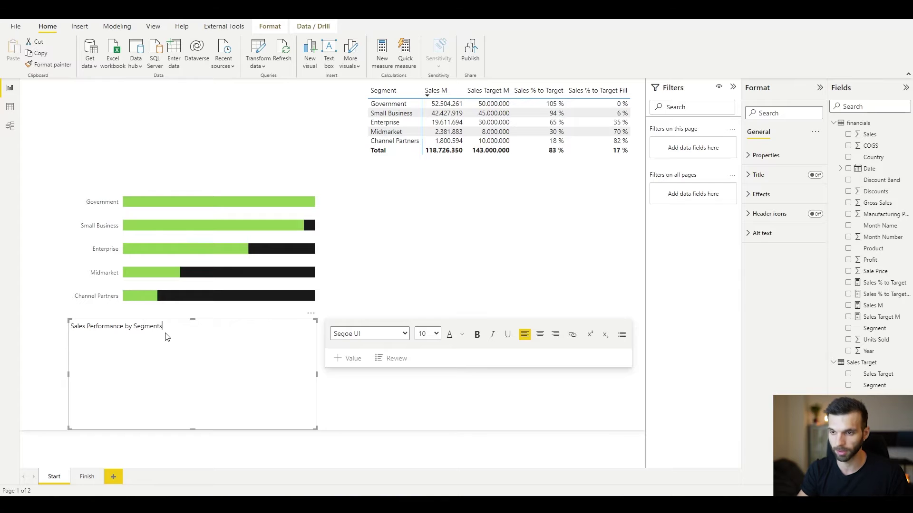
key("ctrl+a")
left_click(427, 333)
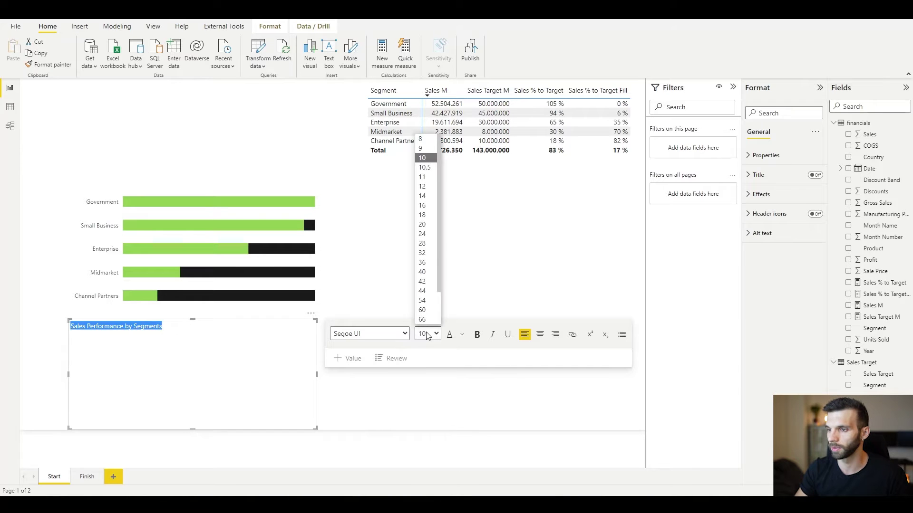
left_click(426, 196)
left_click(255, 322)
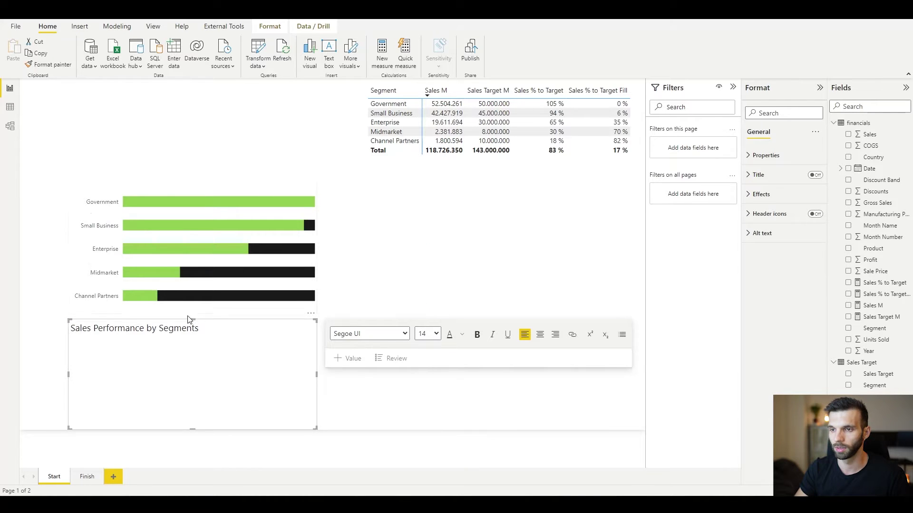
Place the heading text box directly above the bar chart, turn off its background and shrink it to fit the text
left_click_drag(190, 318, 213, 153)
left_click(761, 194)
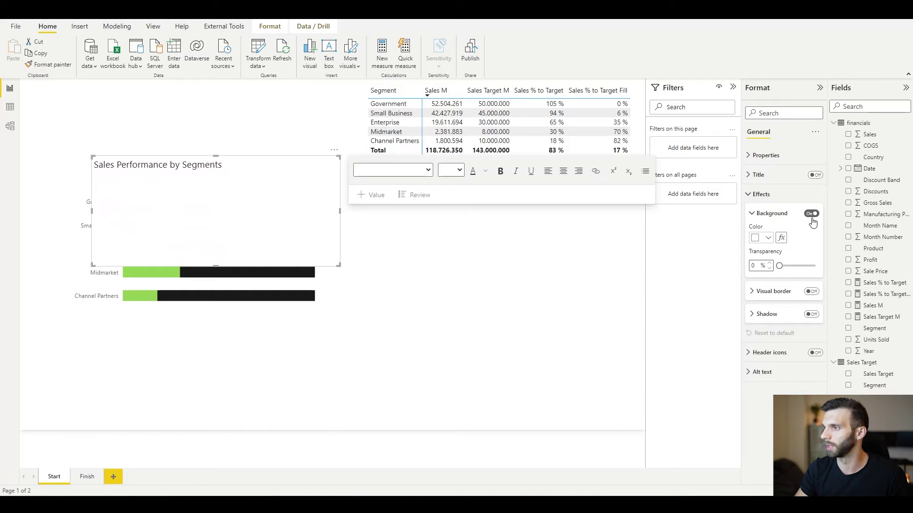
left_click(811, 214)
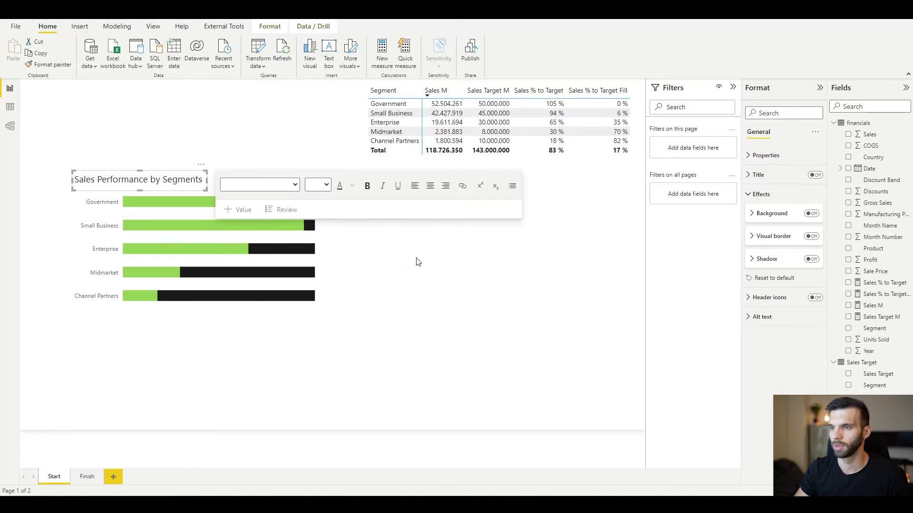
left_click(418, 261)
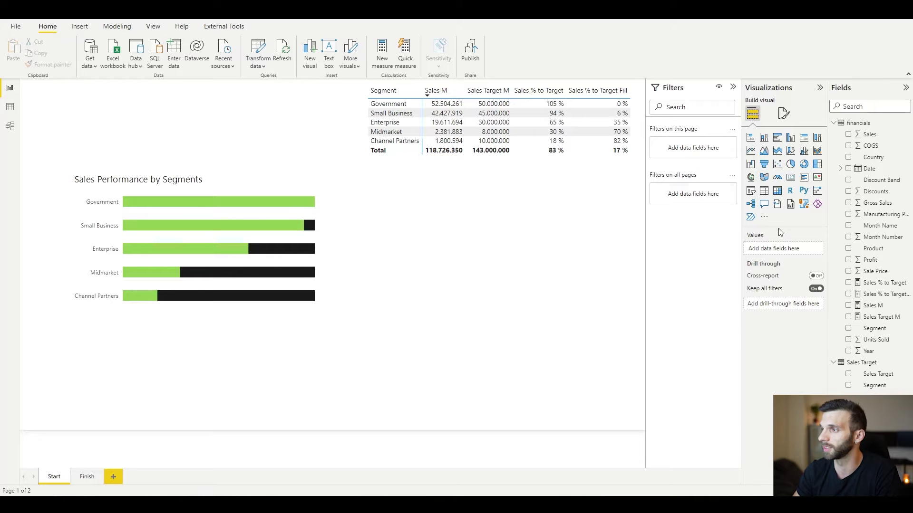
Add a small card beside the Government bar showing Sales % to Target, with Segment from Sales Target as a visual-level filter field
left_click(790, 177)
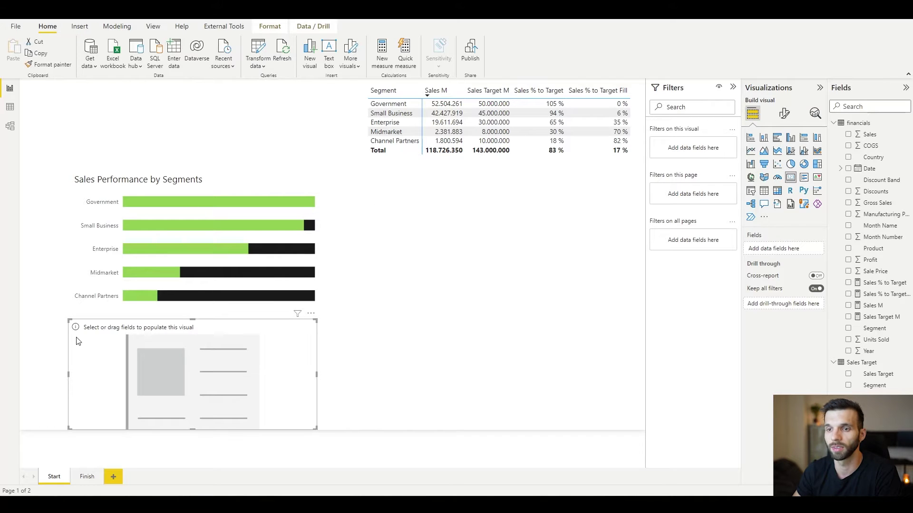
left_click_drag(70, 321, 356, 205)
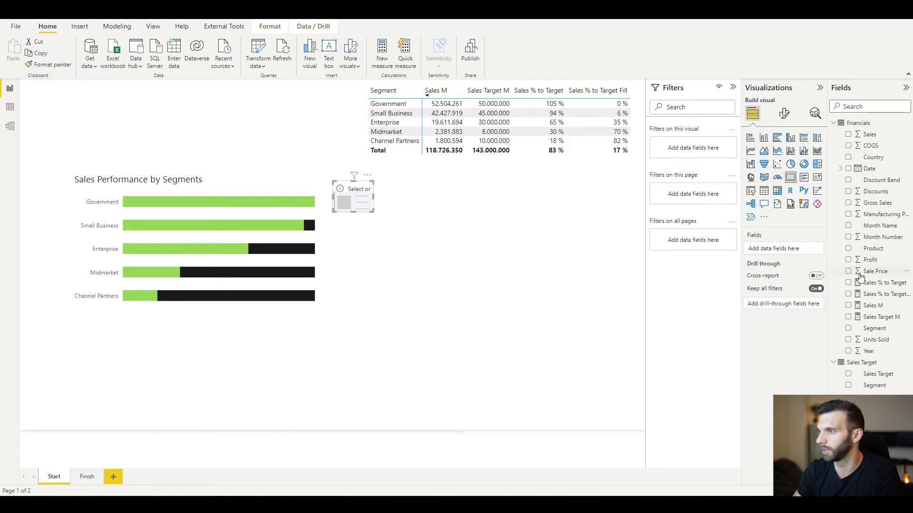
left_click_drag(875, 283, 760, 249)
left_click_drag(875, 386, 693, 173)
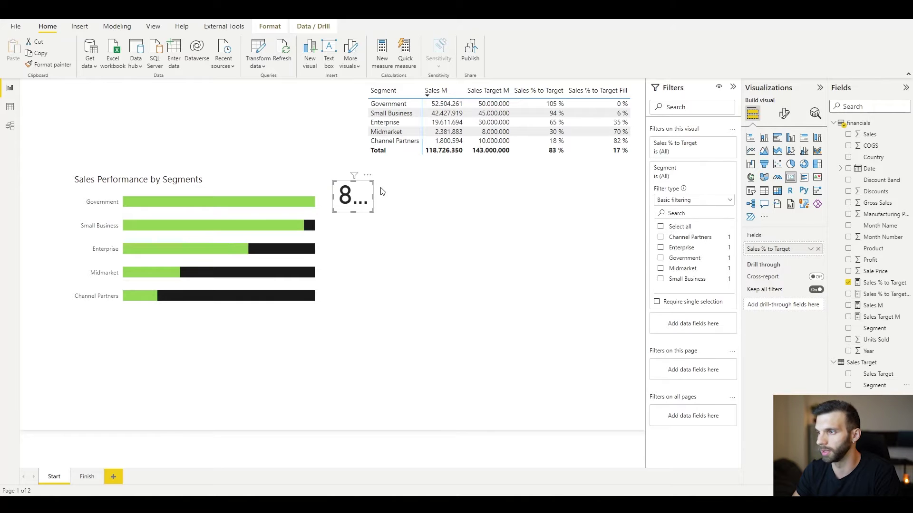
Turn off the background of the Sales % to Target card
left_click(785, 113)
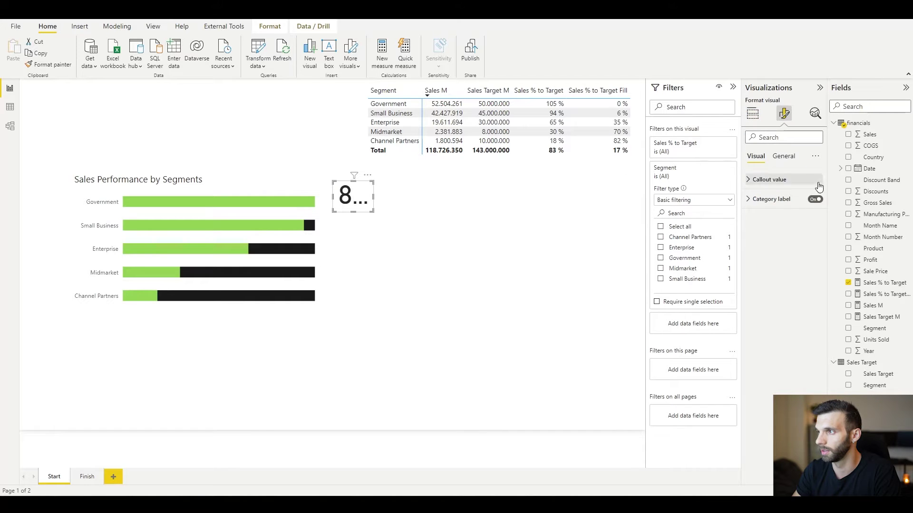
left_click(783, 156)
left_click(760, 218)
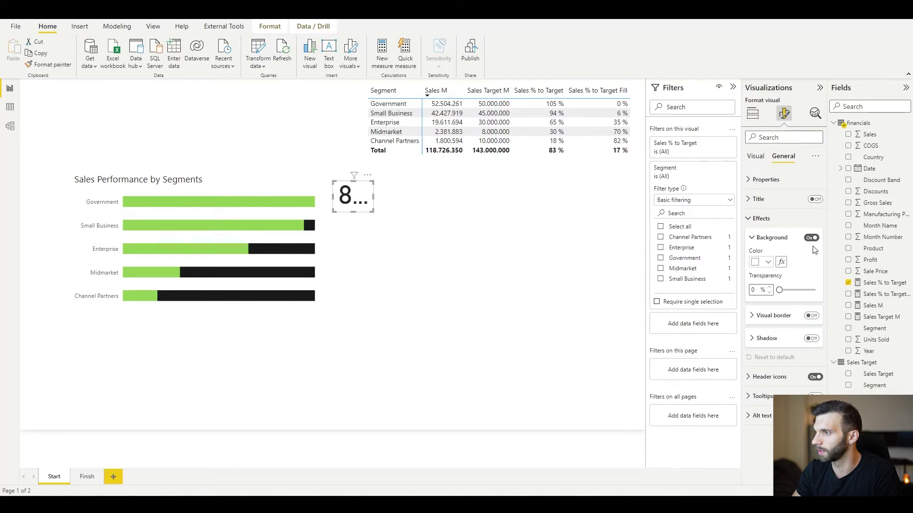
left_click(811, 238)
Set the card's callout value font size to 12 and turn off its category label
left_click(755, 156)
left_click(766, 180)
left_click(803, 208)
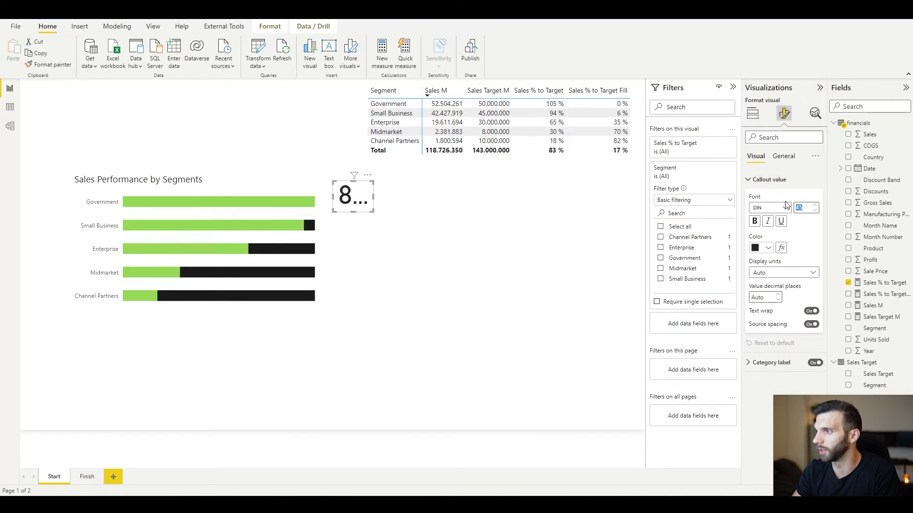
type("12")
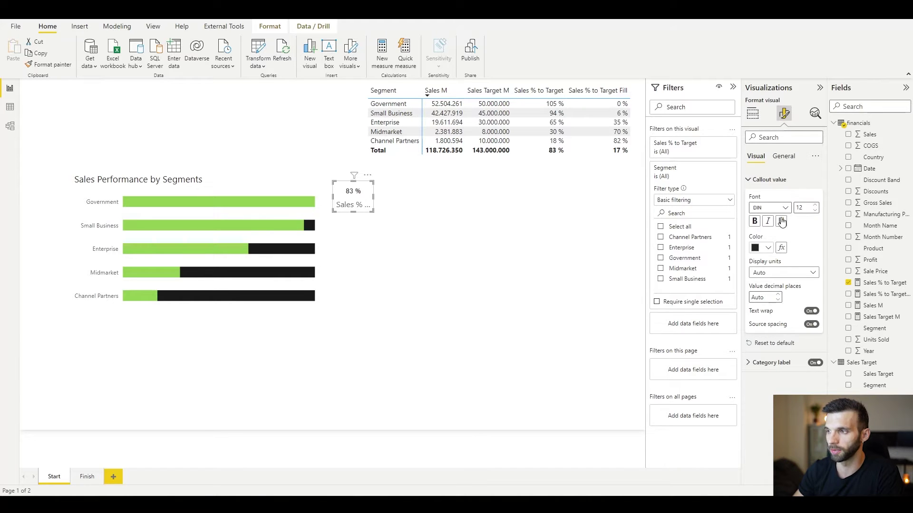
left_click(816, 364)
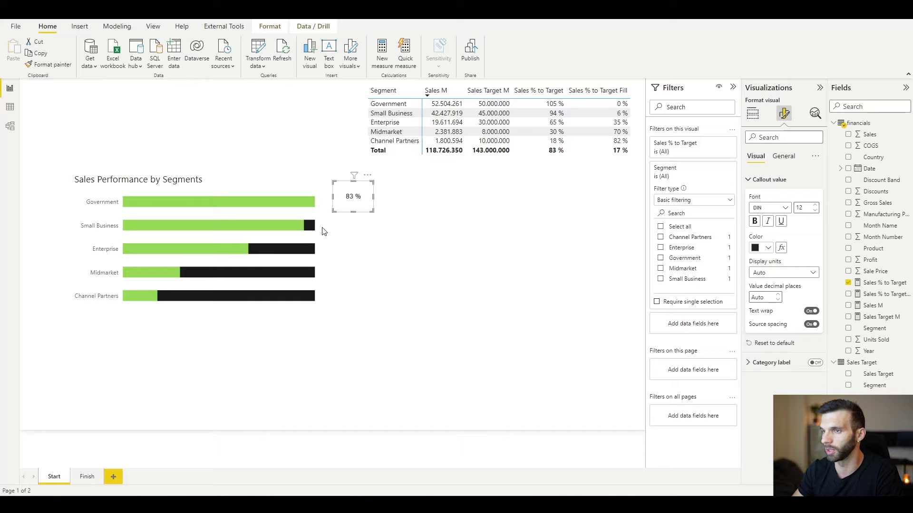
Shrink the card to fit its value and align it with the Government bar
left_click(348, 199)
left_click(346, 189)
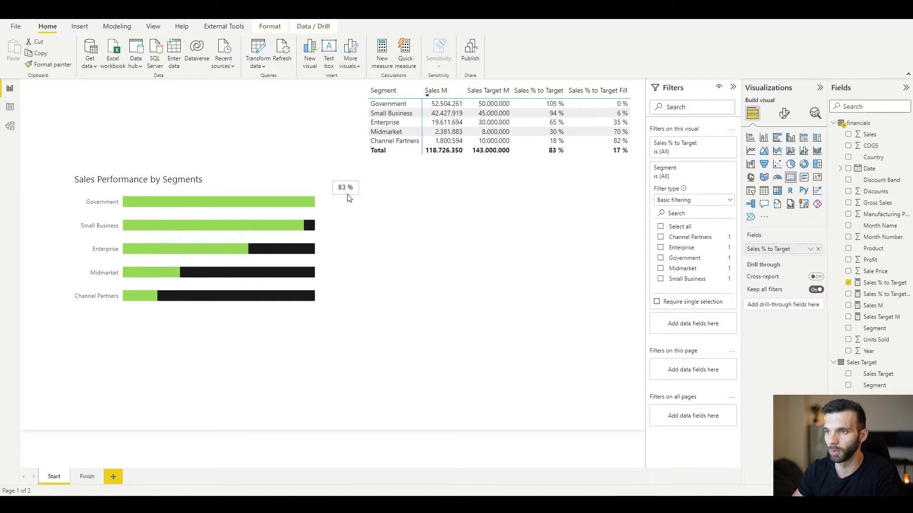
left_click_drag(346, 190, 339, 207)
left_click(391, 262)
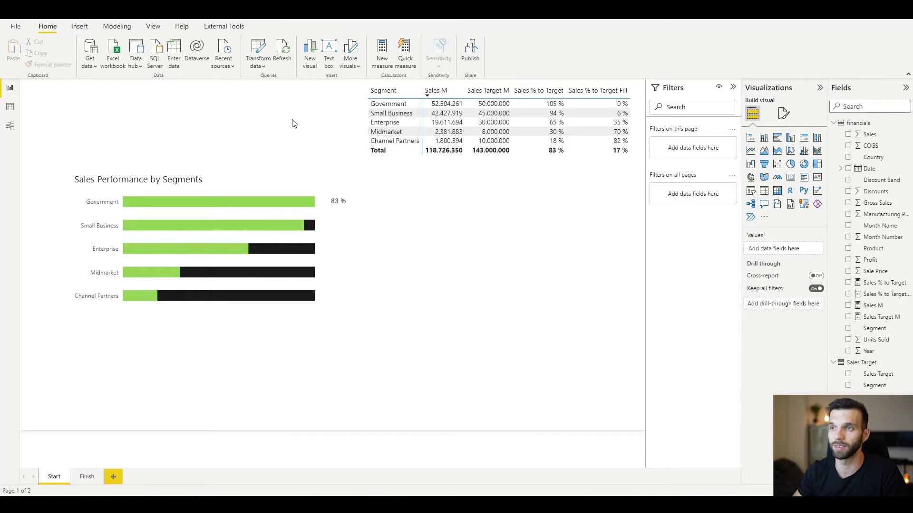
Insert a rectangle shape and resize it to cover the heading, the bar chart and the card
left_click(79, 26)
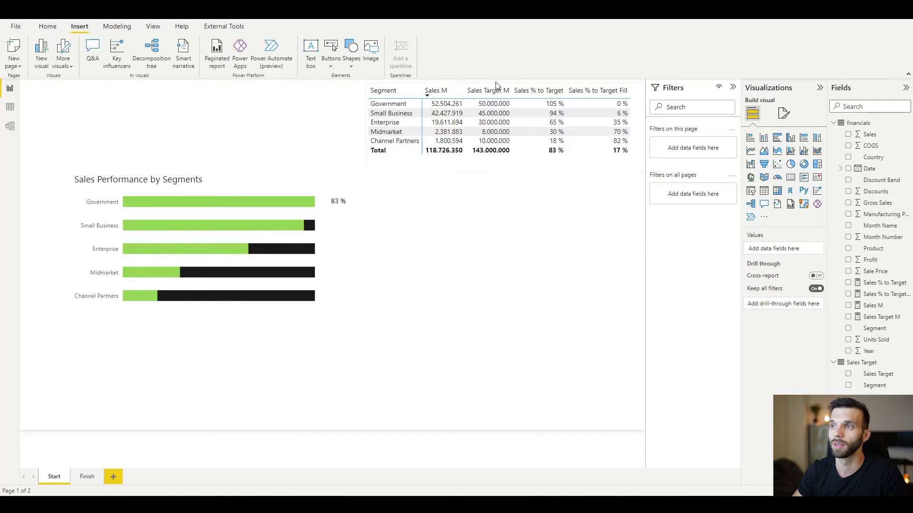
left_click(354, 70)
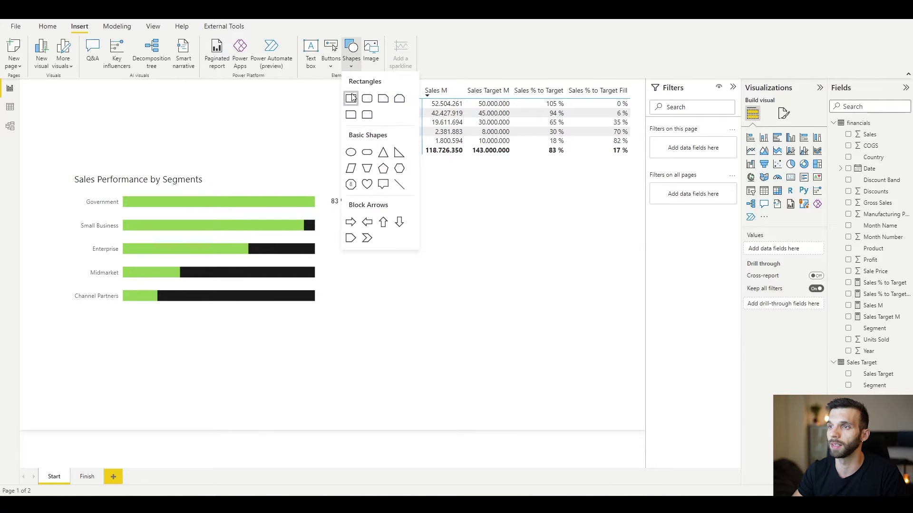
left_click(350, 98)
left_click_drag(141, 340, 133, 179)
left_click_drag(189, 268, 190, 307)
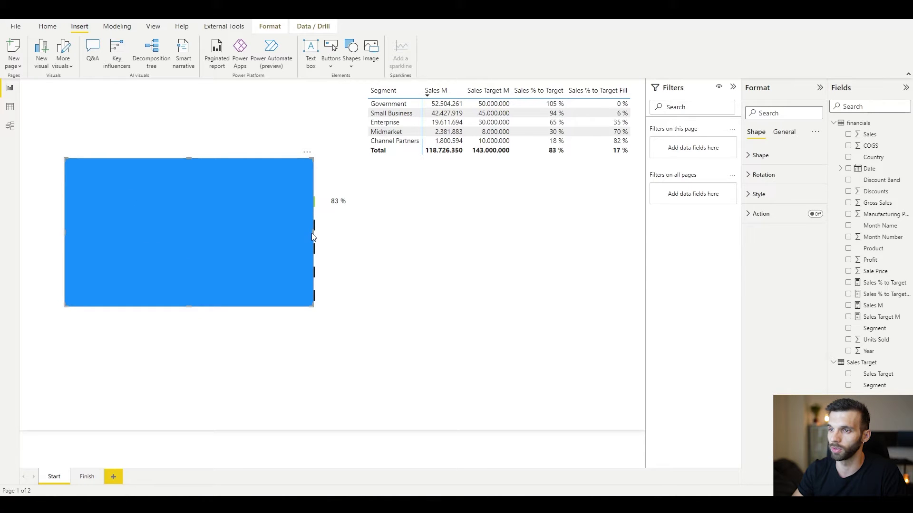
left_click_drag(313, 236, 355, 238)
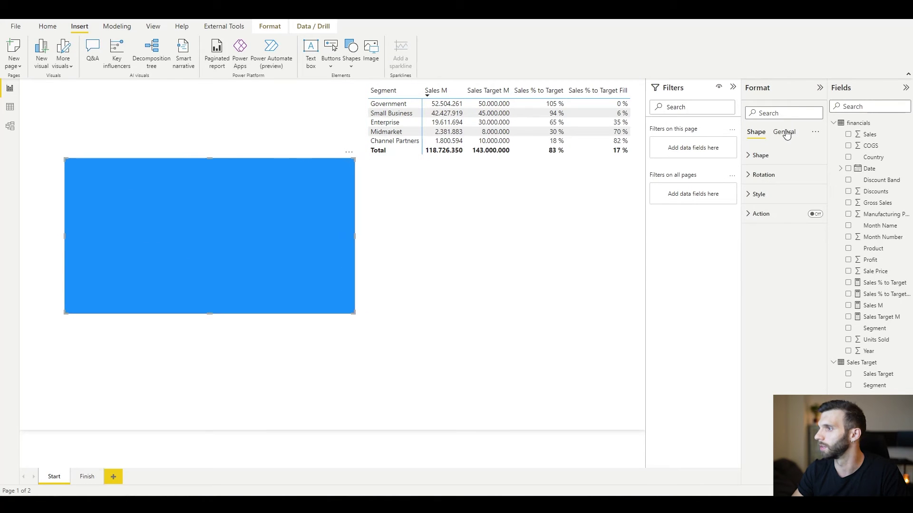
Set the rectangle's fill transparency to 54% and extend it slightly below the chart
left_click(785, 132)
left_click(756, 195)
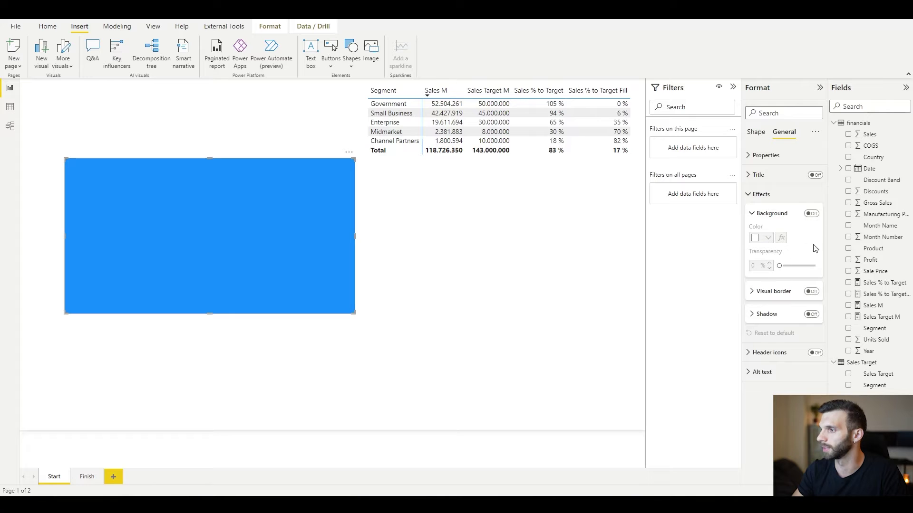
left_click(752, 137)
left_click(760, 157)
left_click(758, 271)
left_click_drag(780, 344, 799, 351)
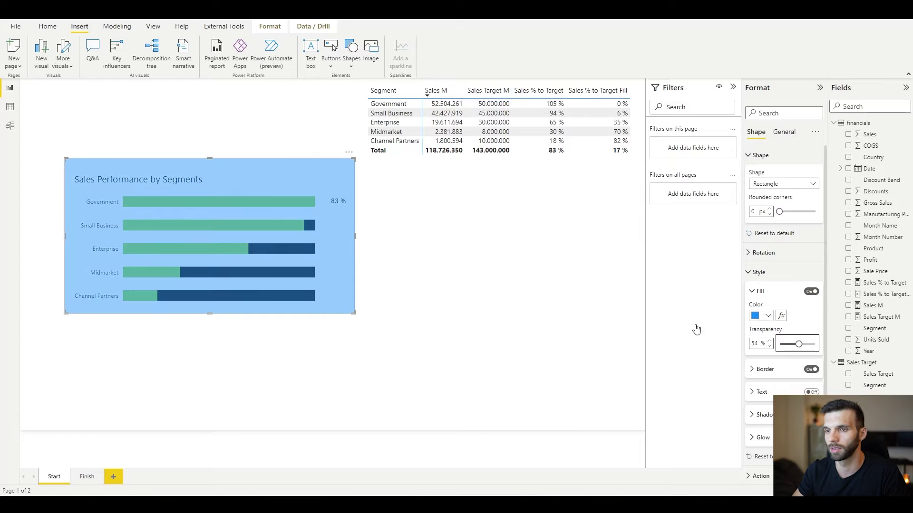
left_click(497, 292)
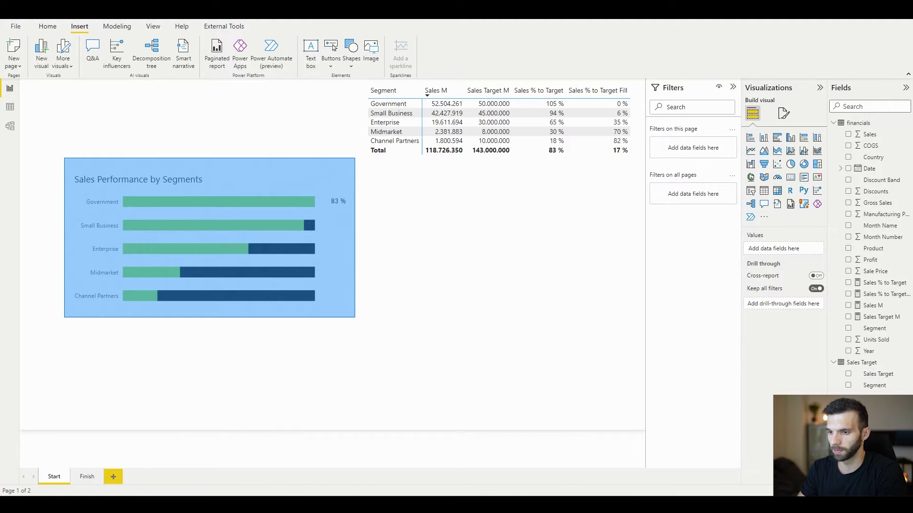
Switch to Figma and create a frame 1280 wide and 720 high in the empty draft
mouse_move(314, 503)
left_click(344, 474)
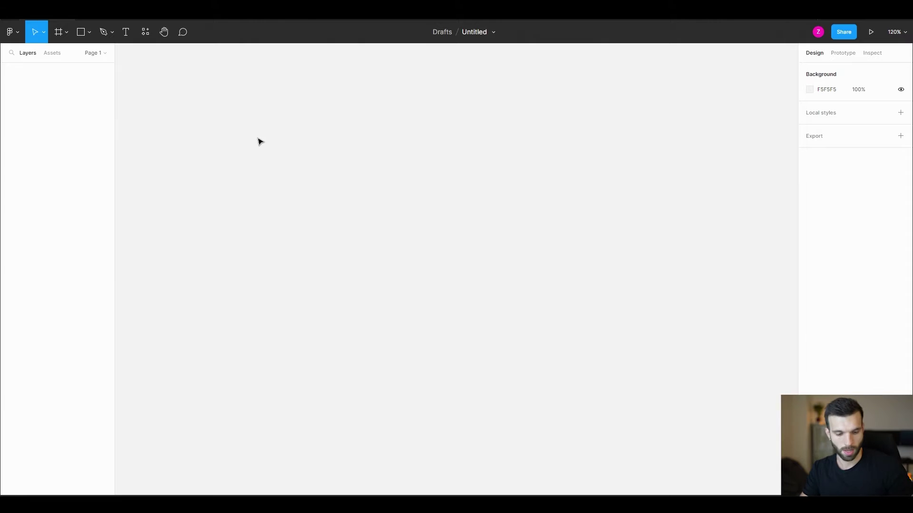
key("f")
left_click_drag(205, 101, 616, 325)
left_click(833, 127)
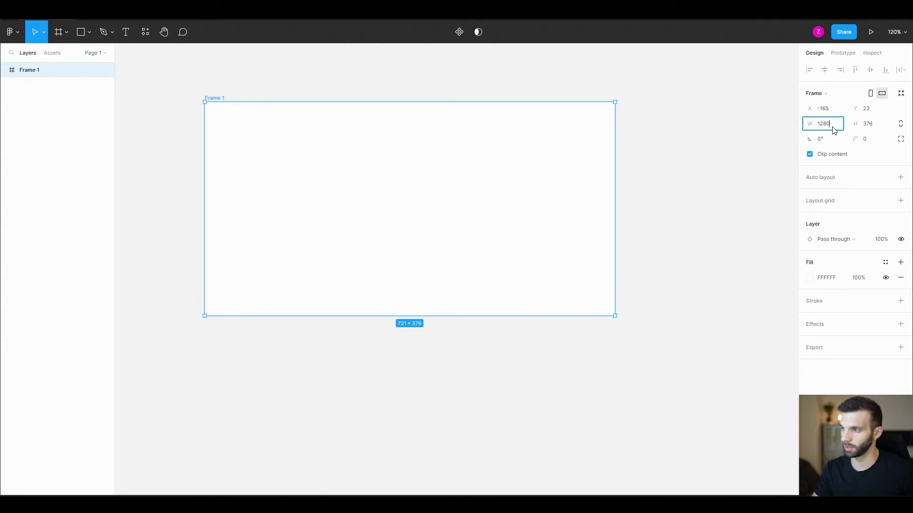
type("1280")
key("Tab")
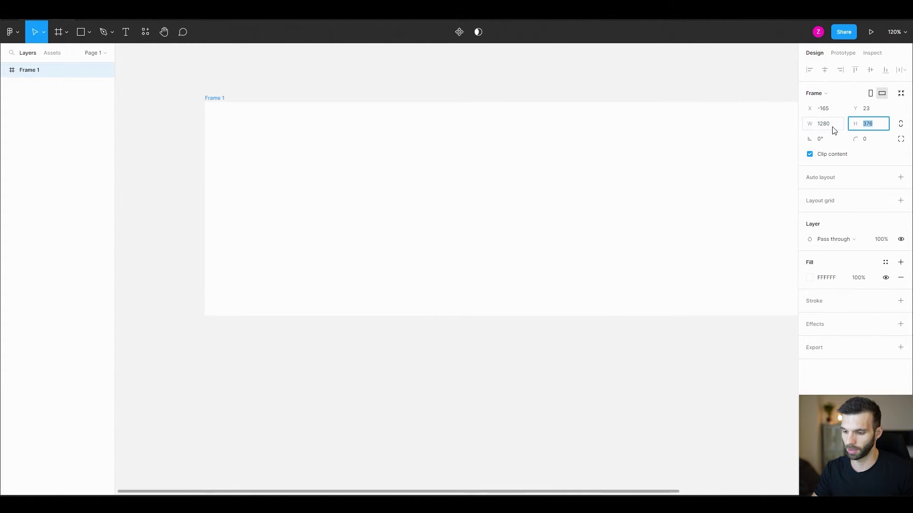
type("720")
key("Return")
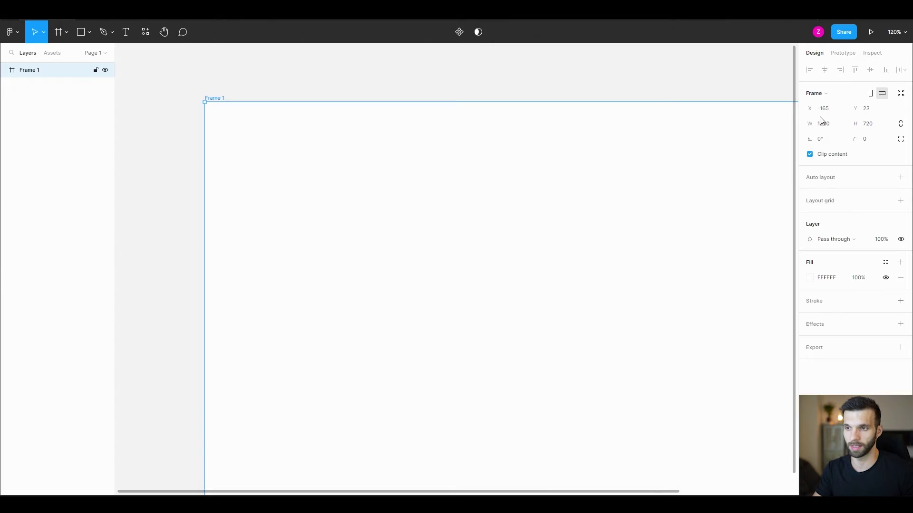
Paste the copied image of the chart layout into the frame and deselect it
key("ctrl+v")
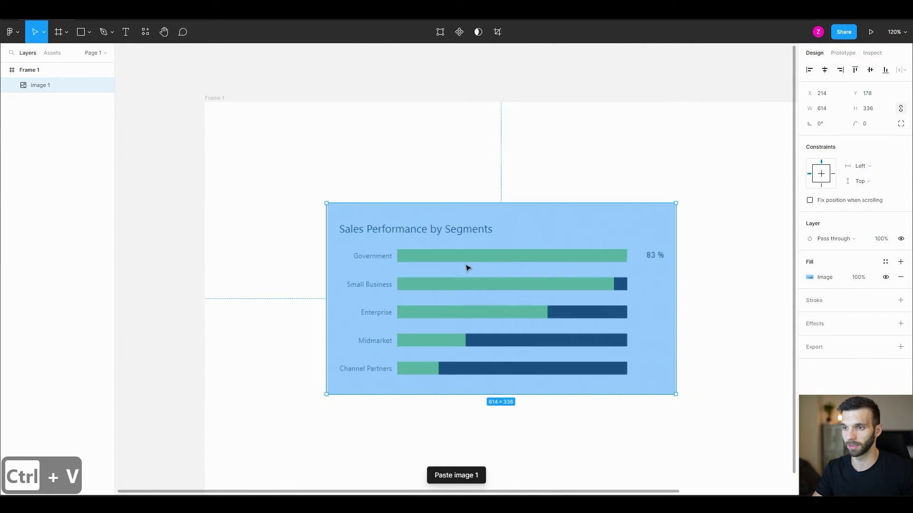
scroll(433, 286, "down", 2)
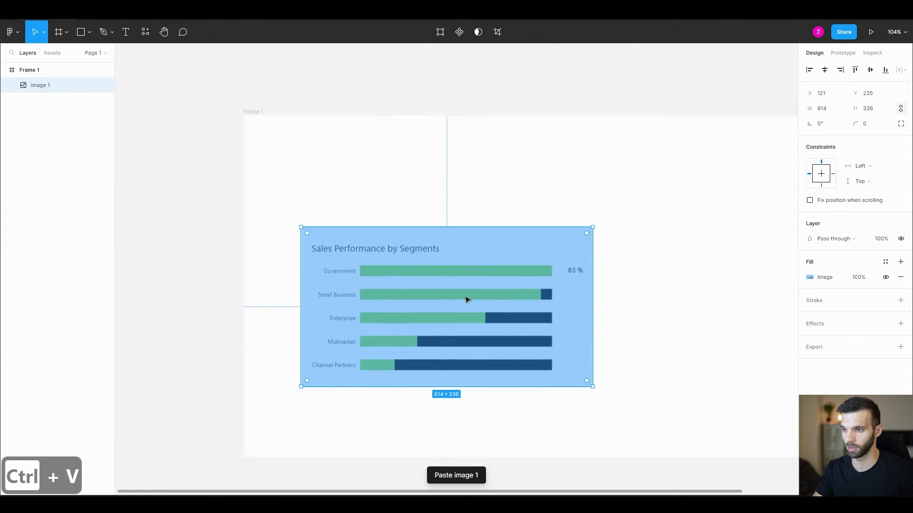
scroll(471, 297, "down", 2)
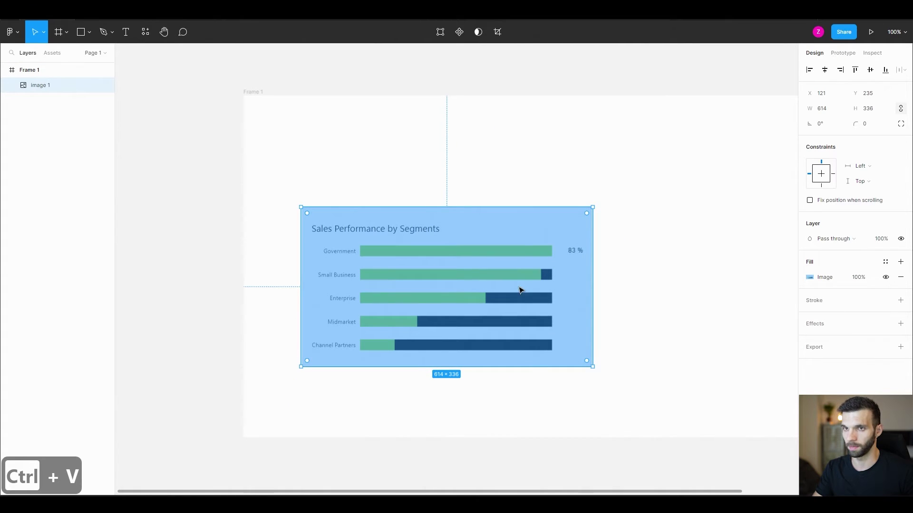
left_click(362, 68)
Draw a rectangle from the frame's top-left corner and size it to 1280 by 720
key("r")
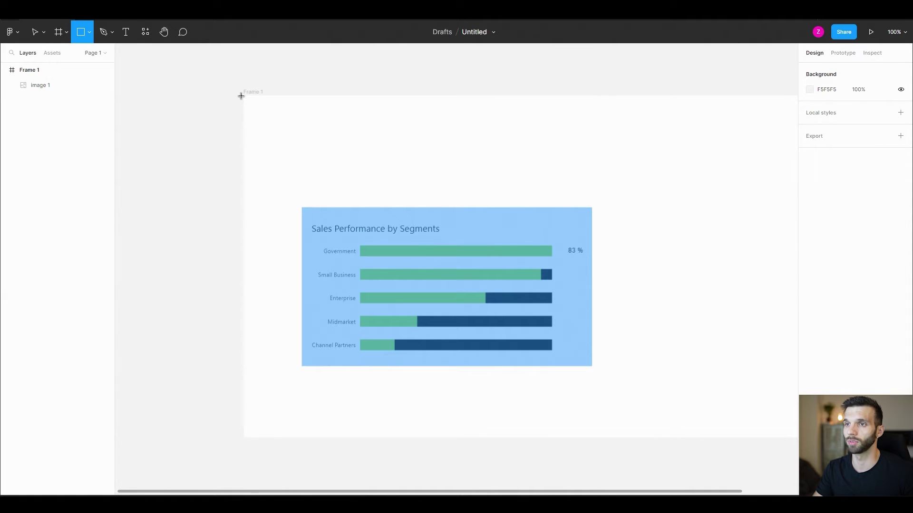
left_click_drag(243, 95, 627, 311)
left_click(828, 112)
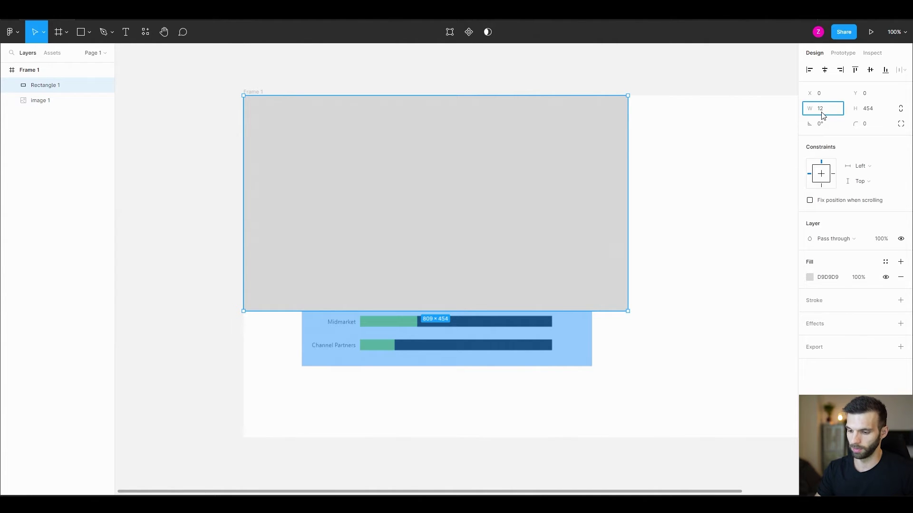
key("Tab")
type("720")
key("Return")
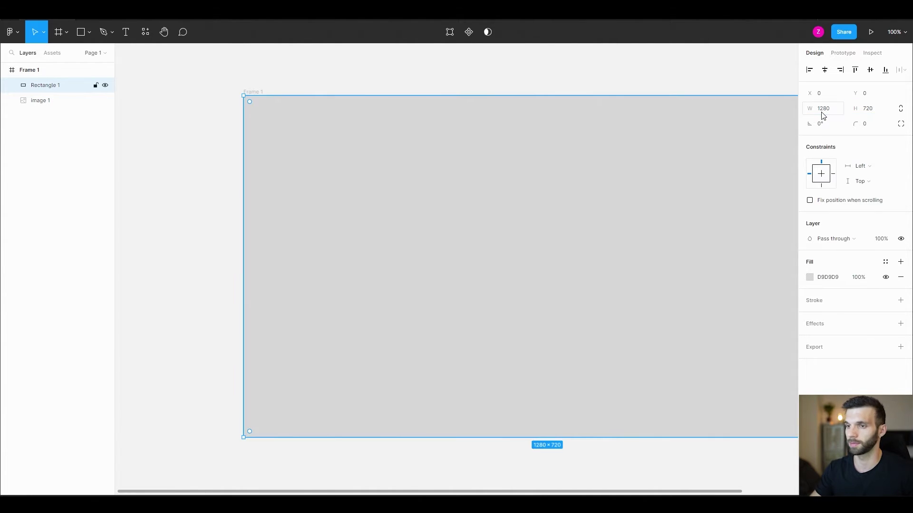
Change the rectangle's fill to a linear gradient running from the frame's lower-left edge up to its upper-right area
key("ctrl+z")
left_click(826, 277)
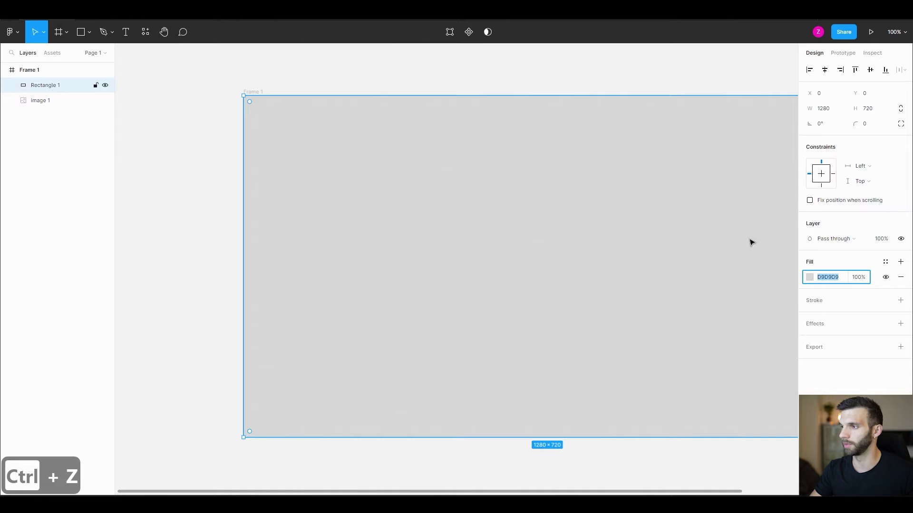
left_click(809, 277)
left_click(698, 248)
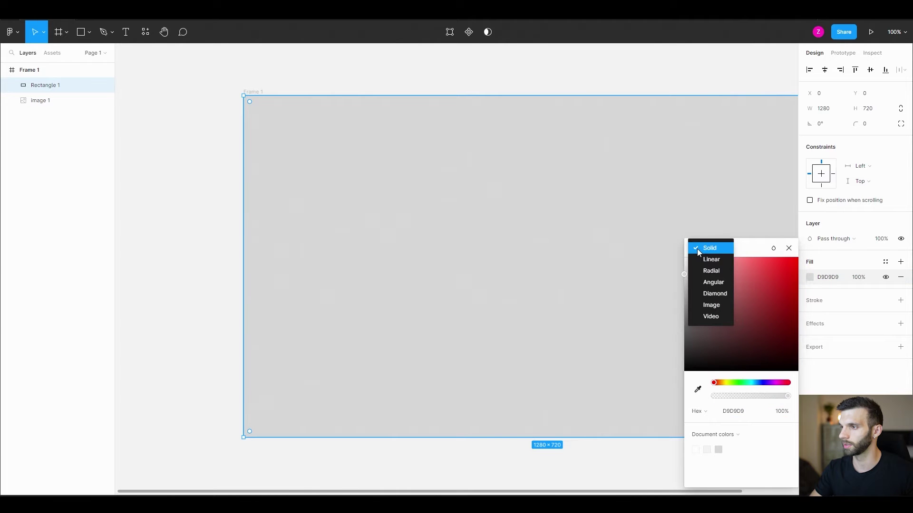
left_click(706, 259)
left_click_drag(546, 94, 236, 353)
left_click_drag(548, 436, 407, 188)
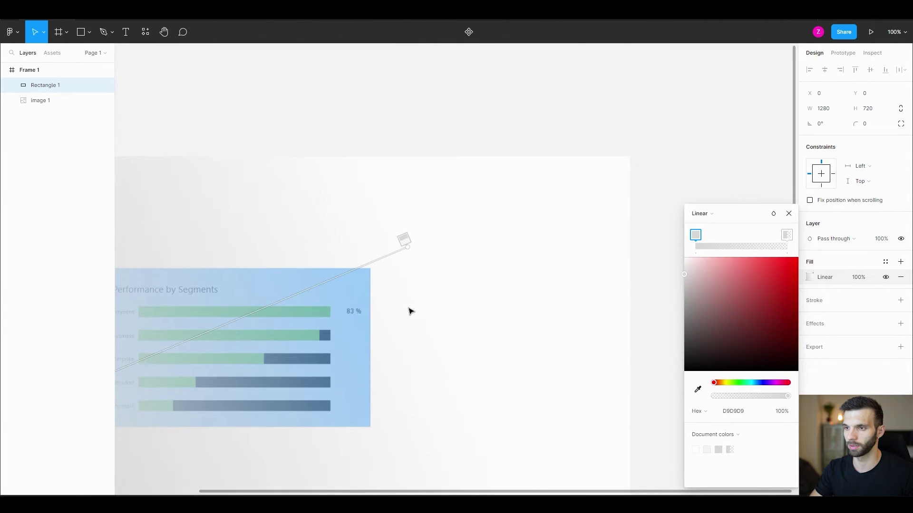
Set the gradient's first colour stop to hex 141414
scroll(410, 309, "down", 2)
scroll(369, 295, "left", 1)
scroll(363, 298, "down", 4)
left_click(750, 411)
type("14")
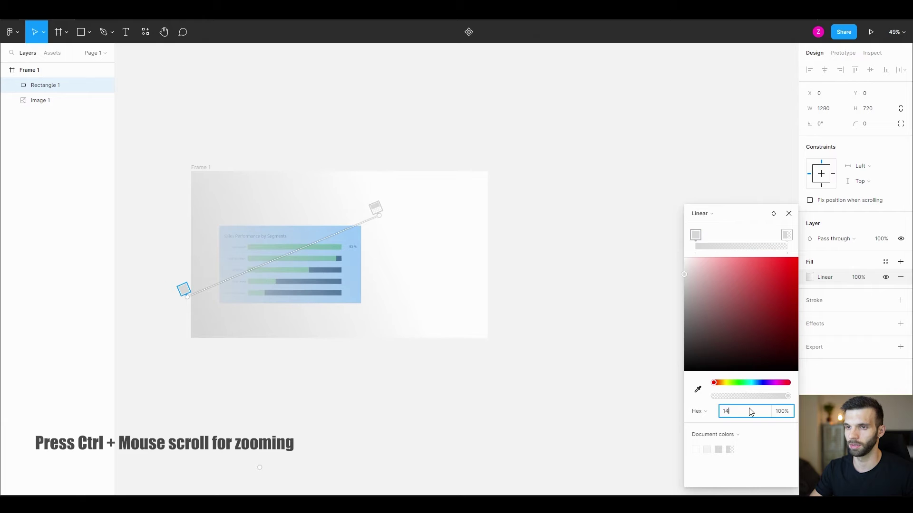
key("Escape")
left_click(752, 417)
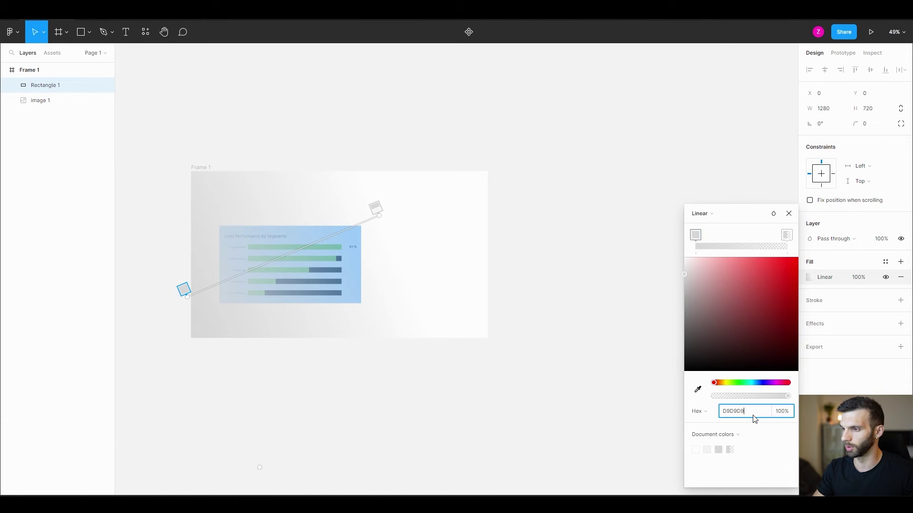
type("141414")
Set the gradient's second colour stop to hex 282828 at 100% opacity and deselect the rectangle
left_click(785, 235)
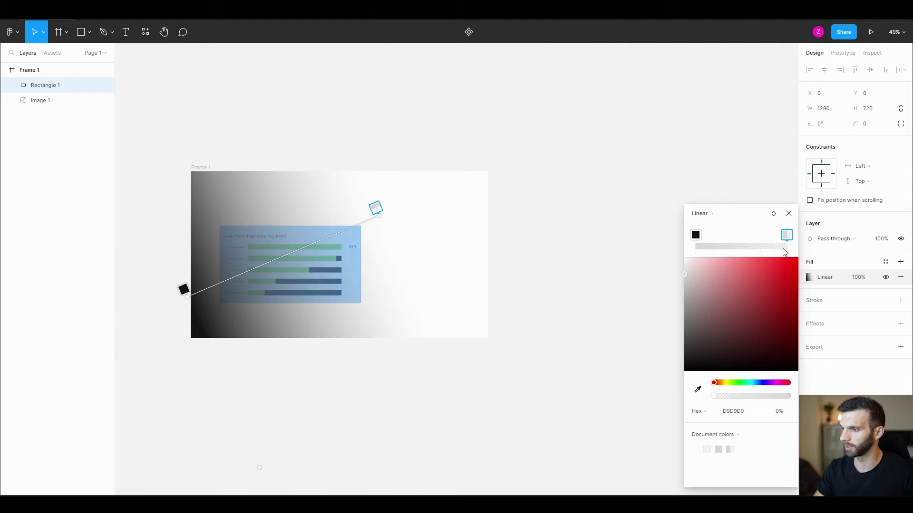
left_click(745, 411)
type("282828")
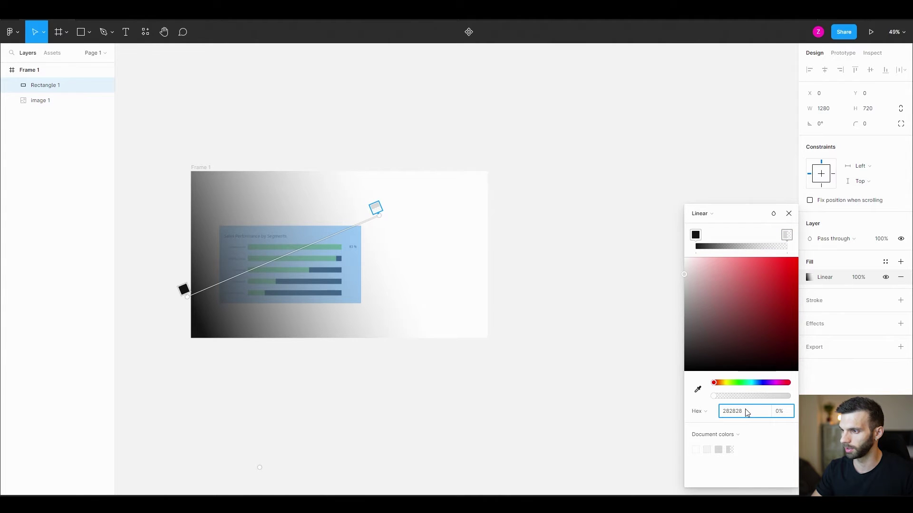
key("Tab")
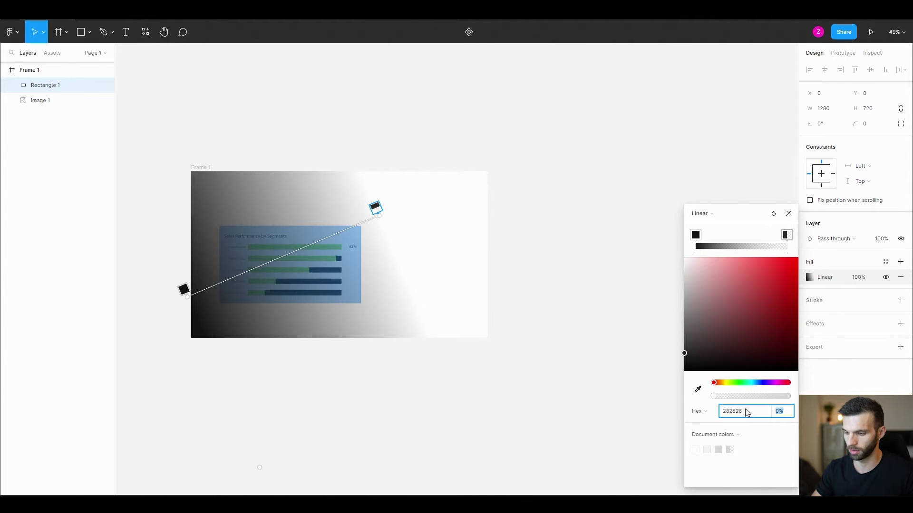
type("100")
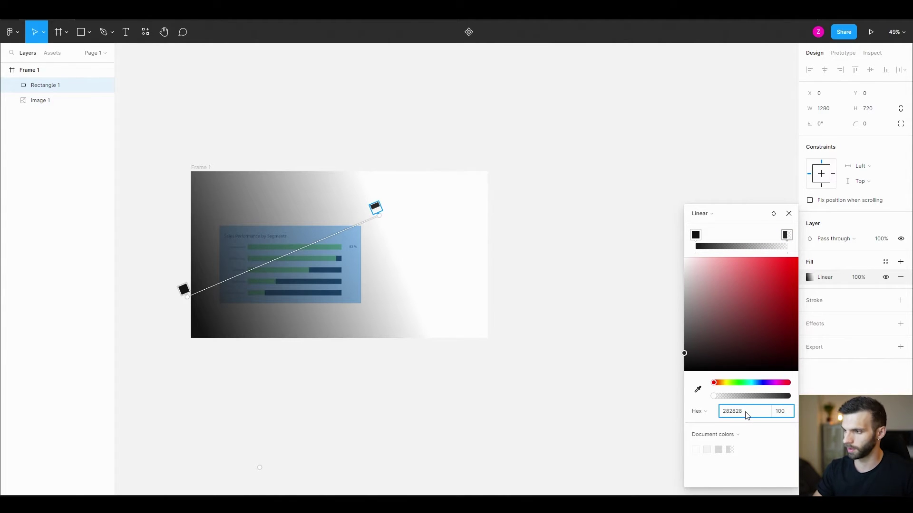
key("Return")
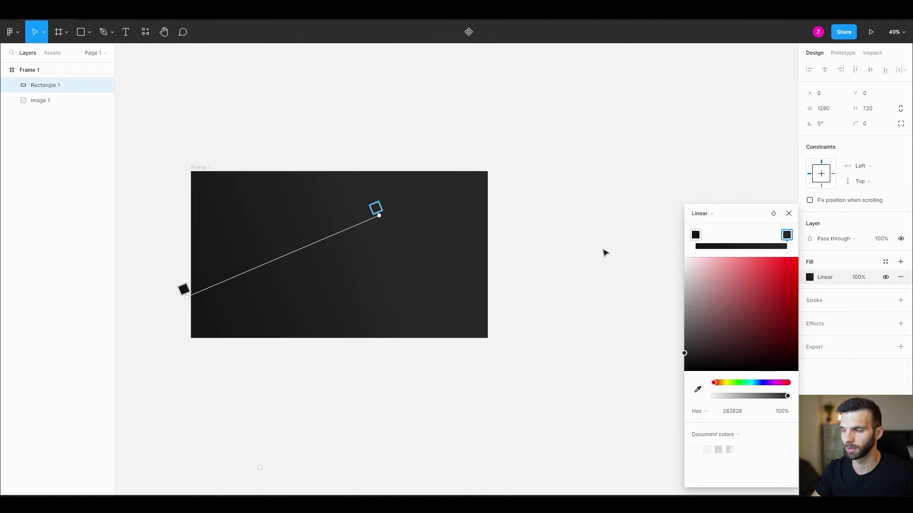
key("Escape")
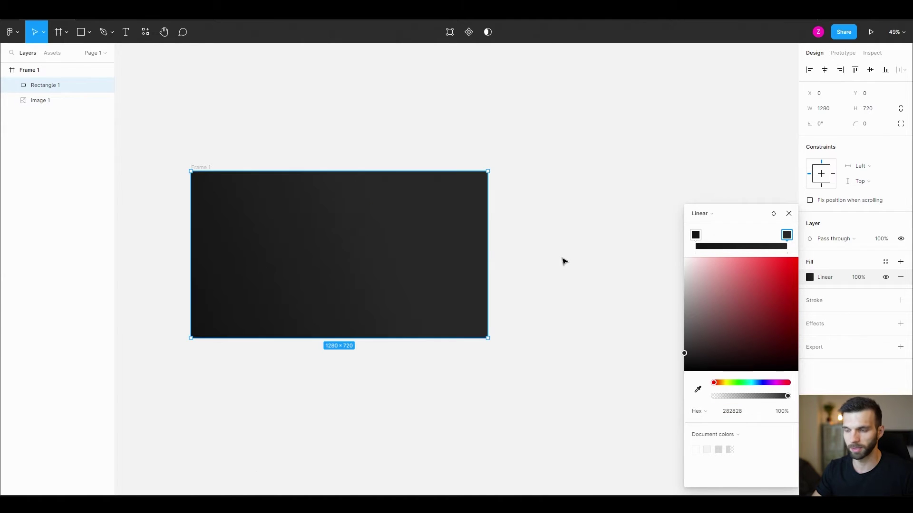
left_click(563, 260)
Draw a circle about 676 by 676 over the frame's lower-left part, slightly overlapping its left and bottom edges
key("r")
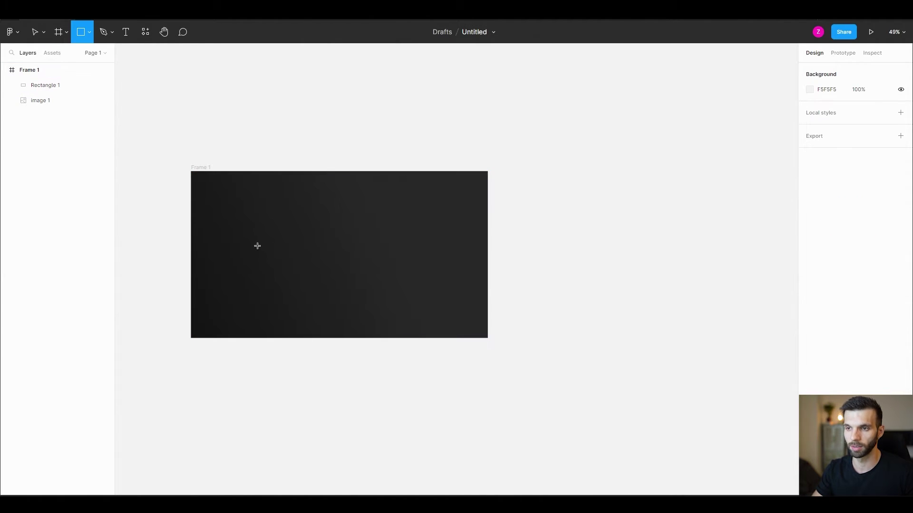
left_click_drag(182, 190, 340, 320)
left_click_drag(279, 274, 281, 280)
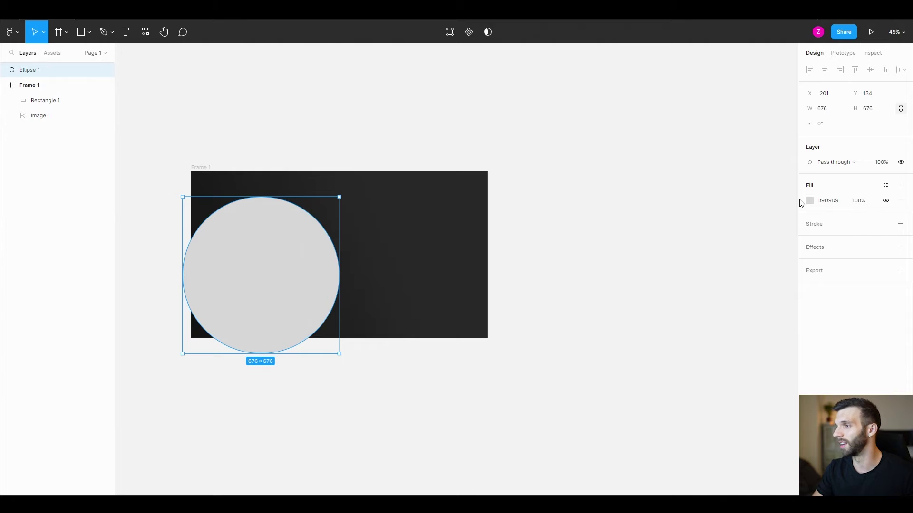
Change the circle's fill to an angular gradient and set its first colour stop to hex 0E1321
left_click(810, 204)
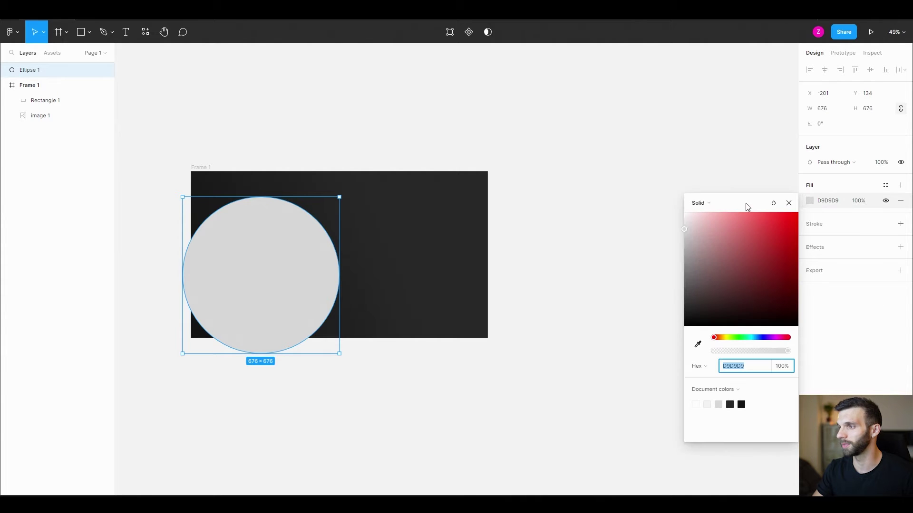
left_click(715, 202)
left_click(723, 237)
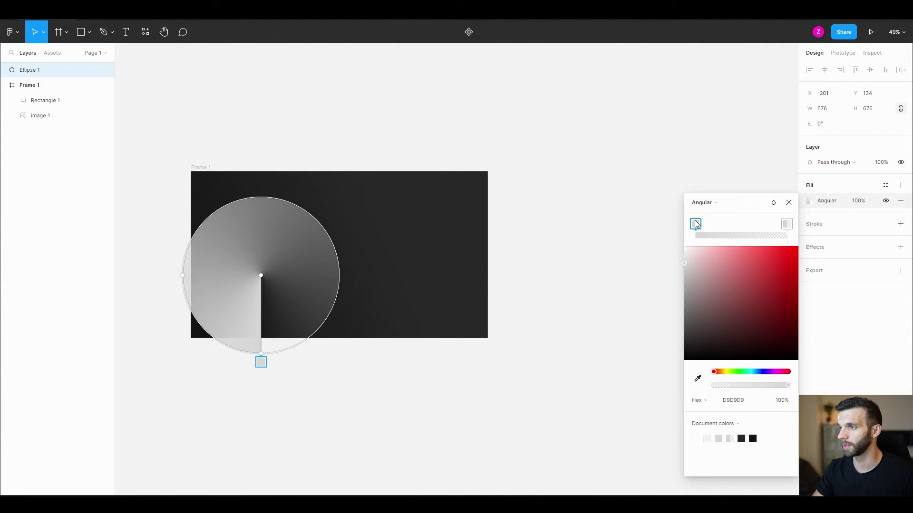
left_click(736, 400)
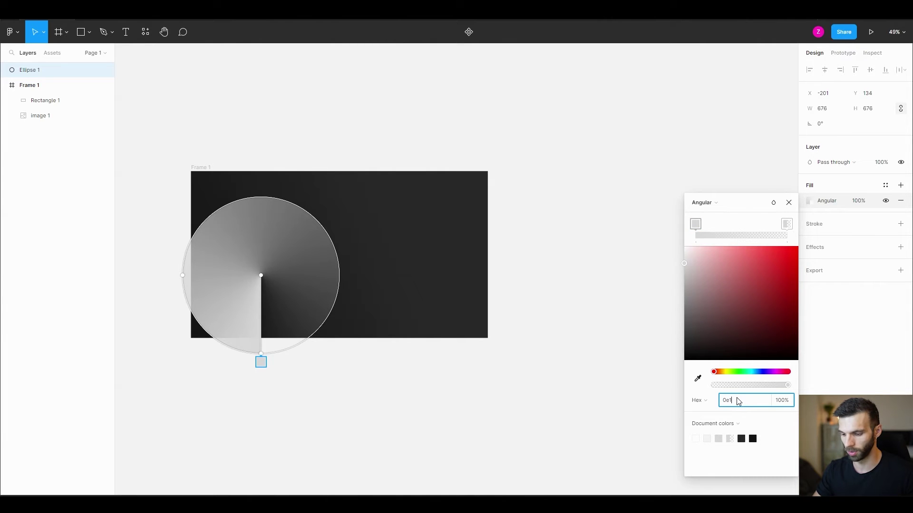
type("0e1321")
key("Return")
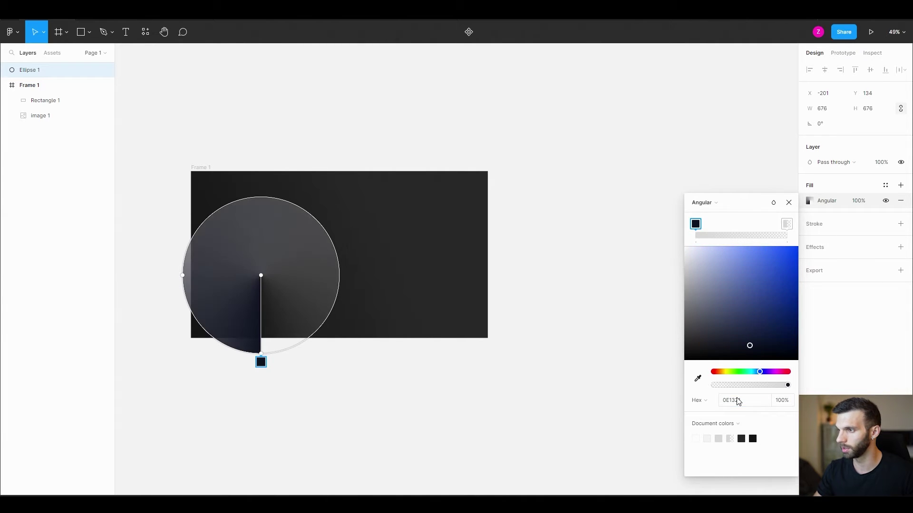
Delete the angular gradient's second colour stop and add three dark blue stops along the scale, the last at its end
left_click(787, 224)
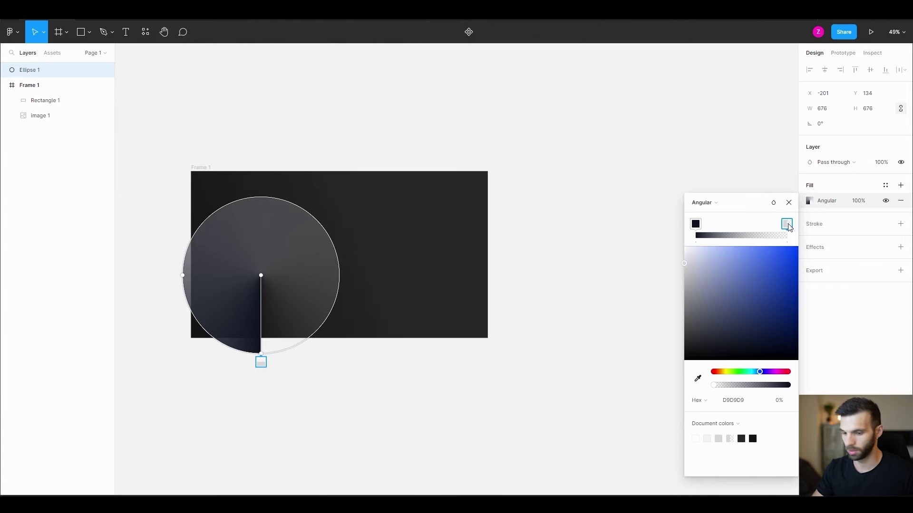
key("Delete")
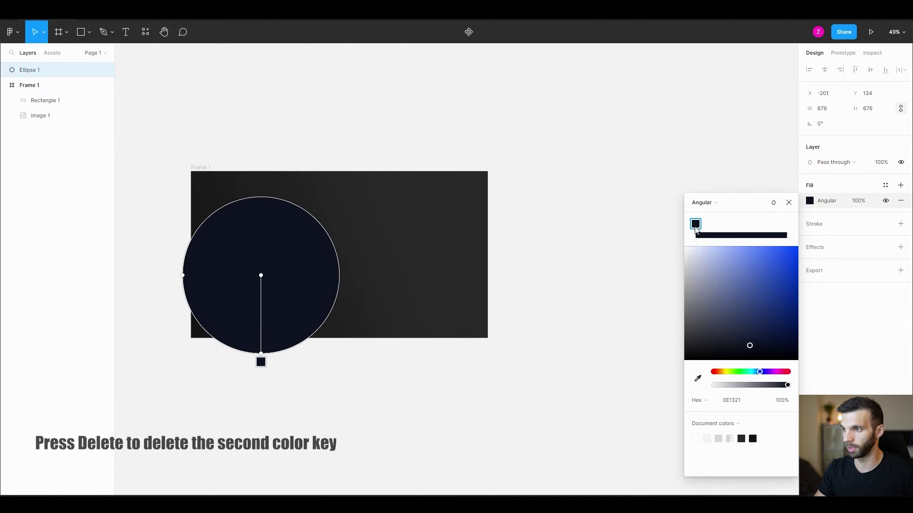
left_click(717, 233)
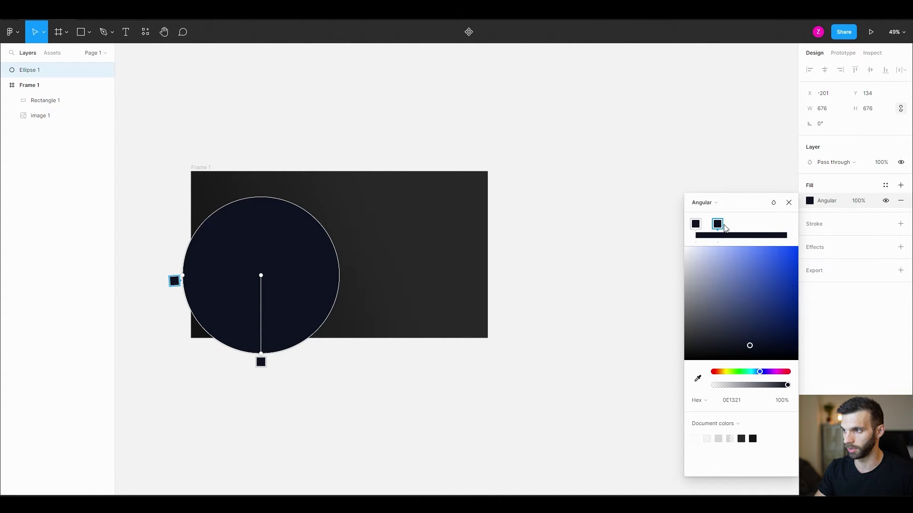
left_click(751, 228)
left_click(788, 229)
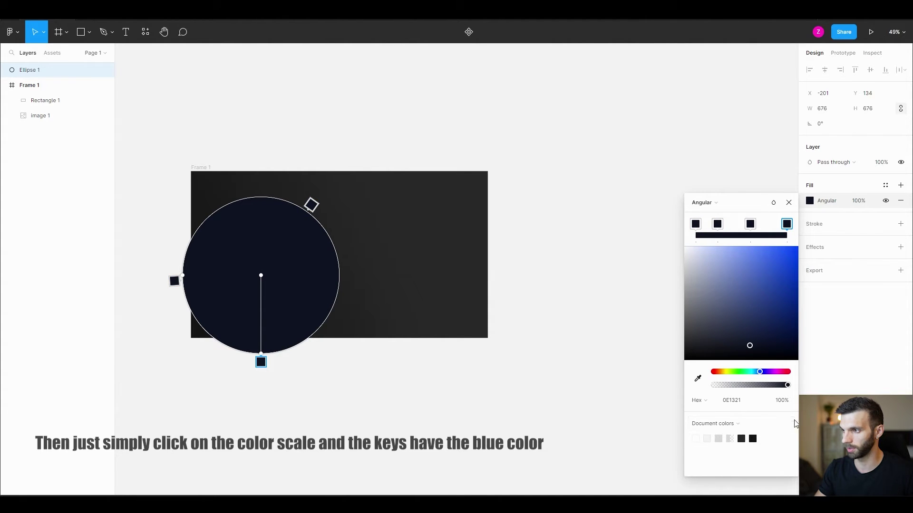
Space the middle gradient stops evenly and set the second and fourth stops' opacity to 0%
left_click_drag(717, 224, 726, 223)
left_click(782, 401)
type("0")
key("Return")
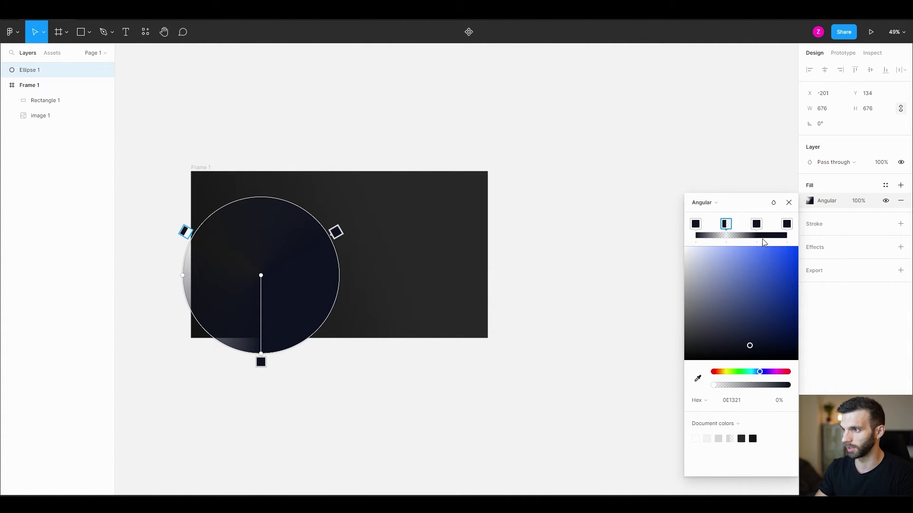
left_click(786, 227)
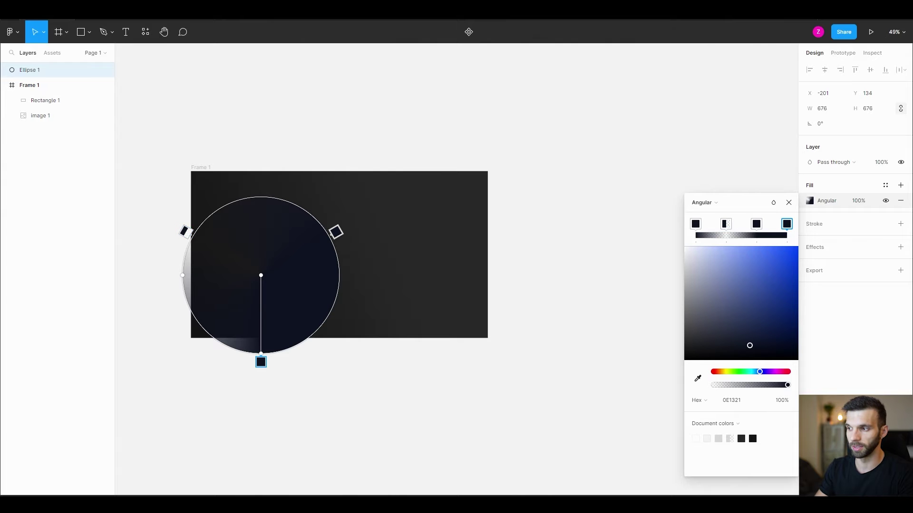
left_click(780, 401)
type("0")
key("Return")
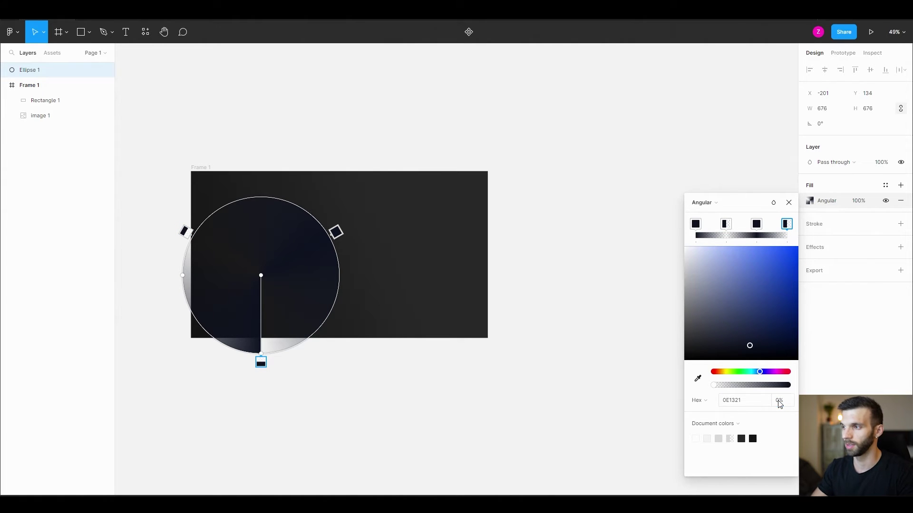
Reposition the four angular gradient stops around the circle so that opaque and transparent stops alternate
left_click(263, 363)
left_click_drag(270, 362, 161, 311)
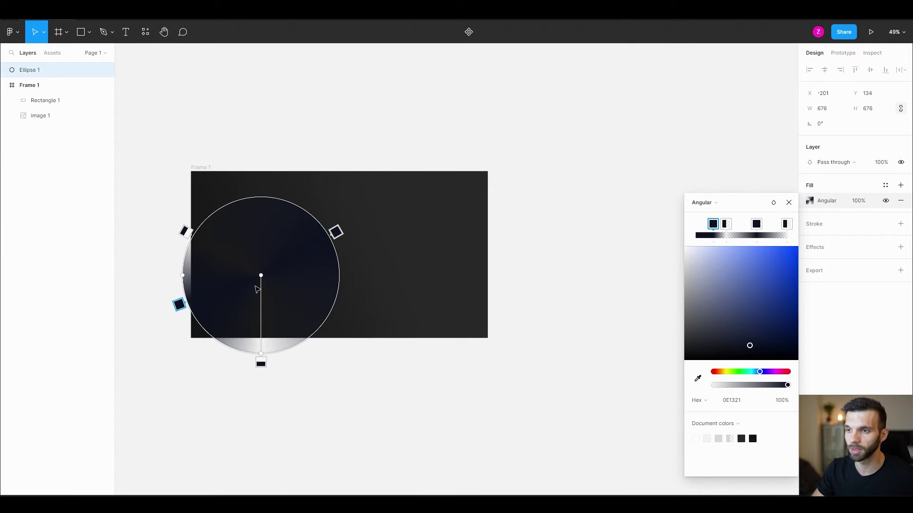
left_click_drag(184, 231, 262, 188)
left_click_drag(335, 234, 344, 331)
left_click_drag(178, 305, 184, 234)
mouse_move(262, 364)
left_mouse_down()
mouse_move(246, 360)
mouse_move(253, 354)
left_mouse_up()
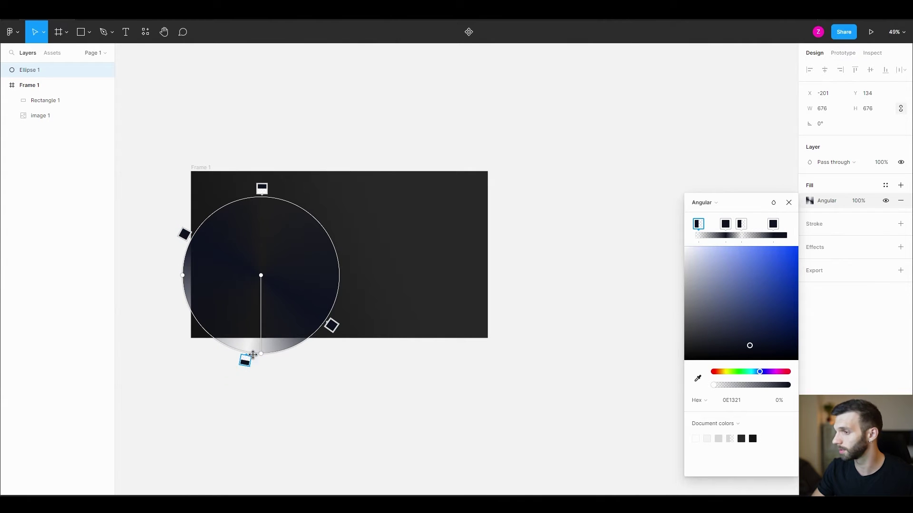
Add a layer blur effect of 500 to the circle
left_click(861, 339)
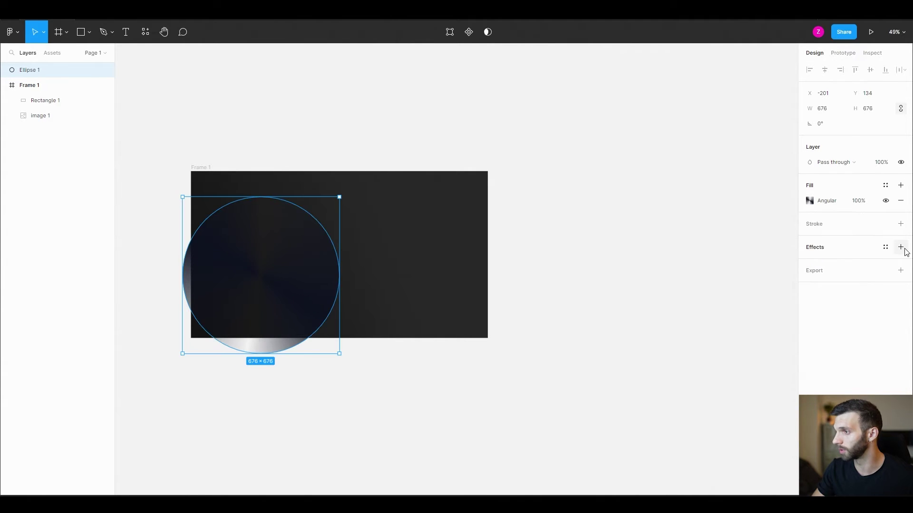
left_click(900, 247)
left_click(844, 263)
left_click(846, 274)
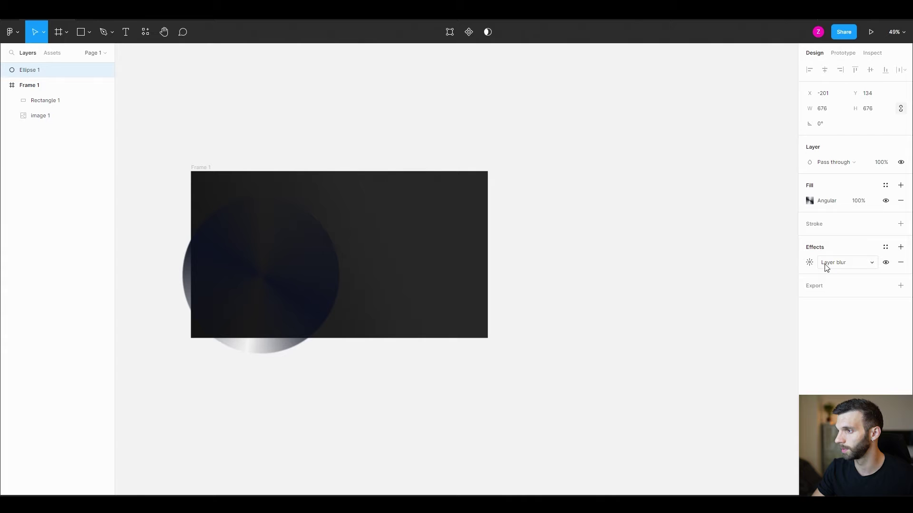
left_click(810, 263)
type("500")
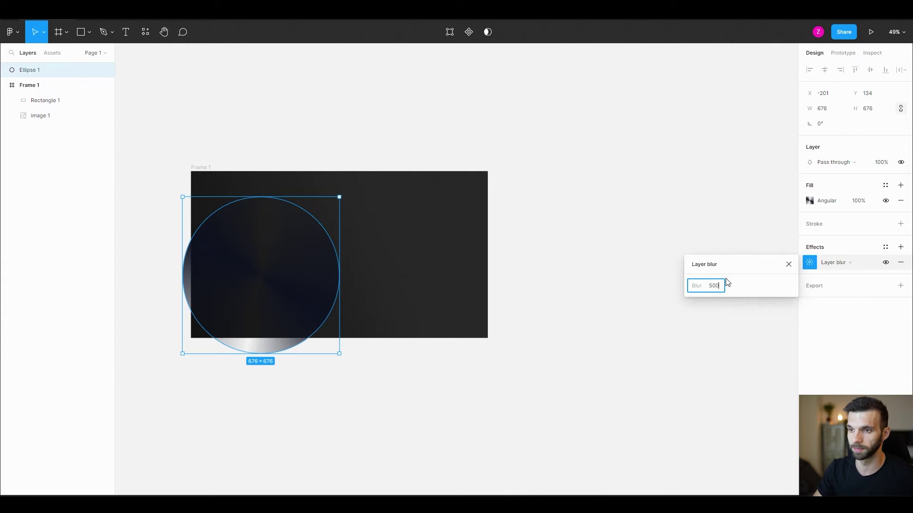
key("Return")
Duplicate the blurred circle, shrink the copy to about 416 by 416, rotate it about -56° and place it at the frame's upper middle
left_click_drag(263, 248, 355, 218)
left_click_drag(436, 304, 375, 246)
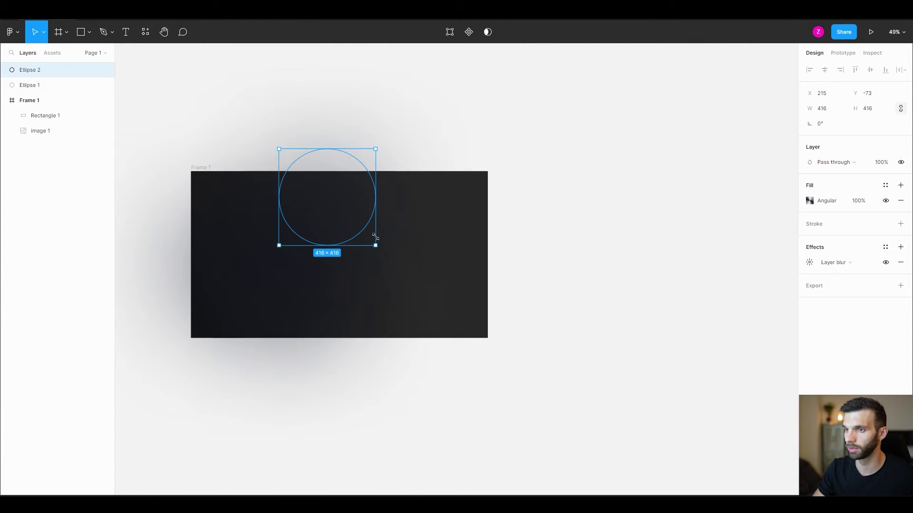
left_click_drag(381, 145, 424, 215)
left_click_drag(339, 222, 352, 225)
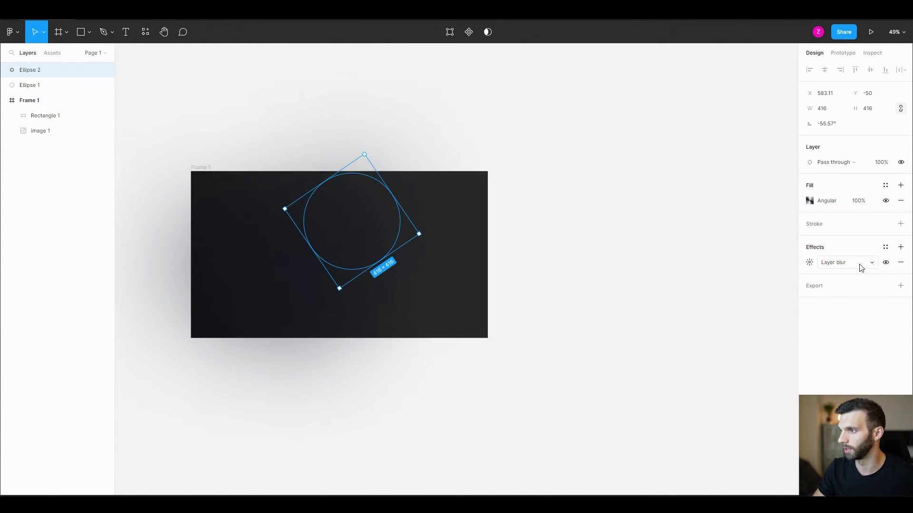
Set the smaller circle's layer blur to 300 and deselect it
left_click(811, 265)
type("300")
key("Return")
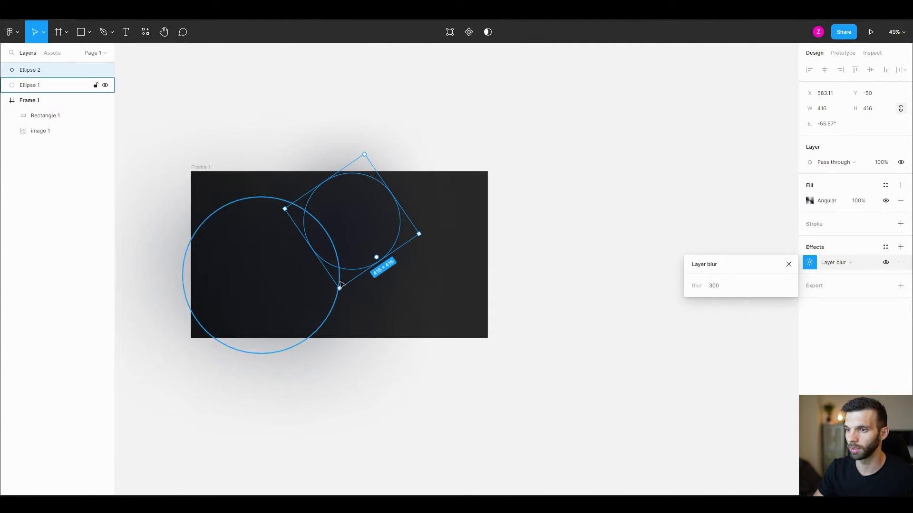
left_click_drag(336, 294, 372, 325)
left_click(591, 233)
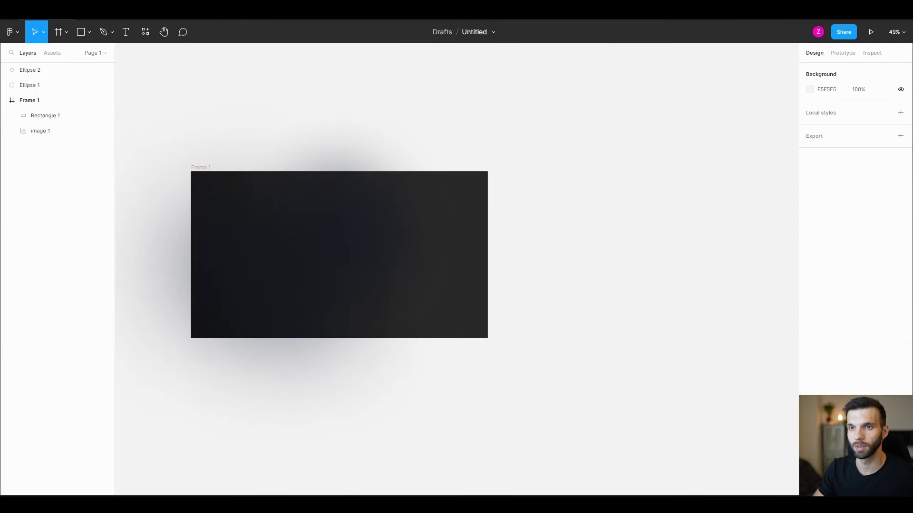
Move both ellipse layers into Frame 1, directly above Rectangle 1
left_click(45, 85)
left_click(34, 71, "shift")
left_click_drag(33, 72, 45, 119)
Wrap the two ellipses and Rectangle 1 in a new frame and name it background
left_click(45, 115, "shift")
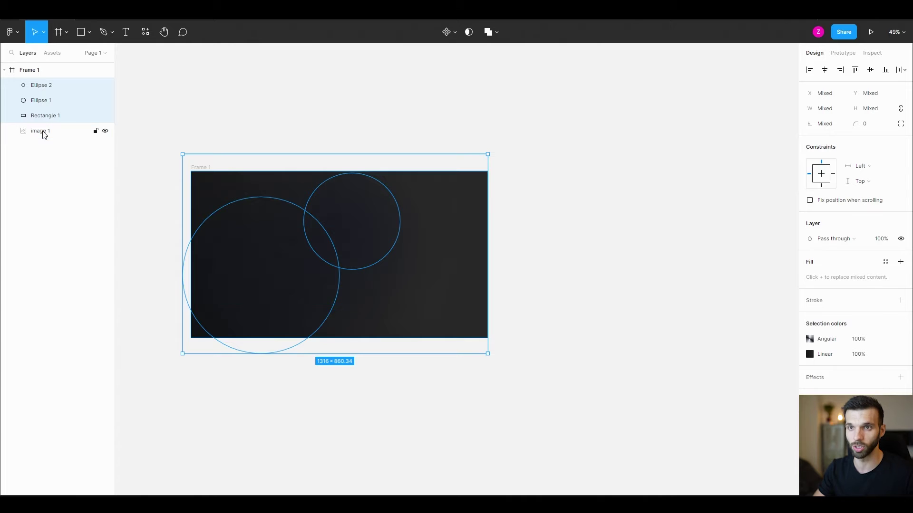
key("ctrl+alt+g")
double_click(63, 90)
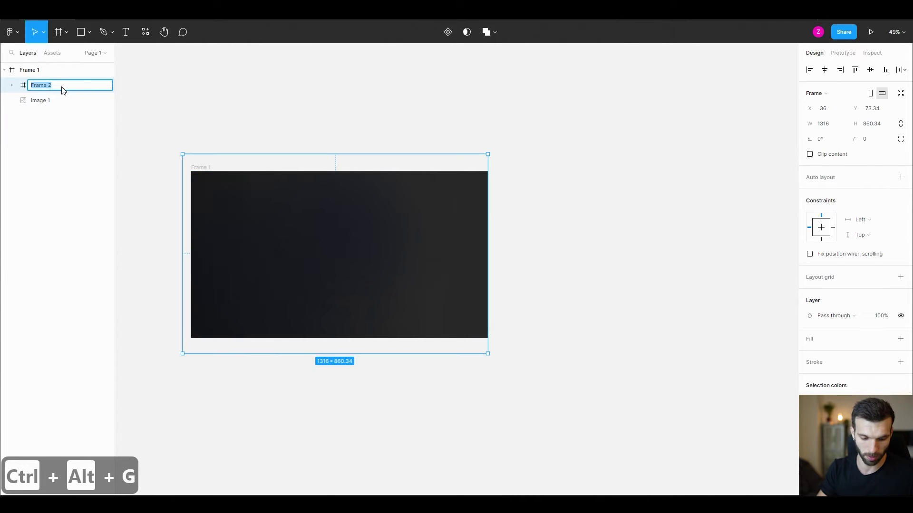
type("background")
key("Return")
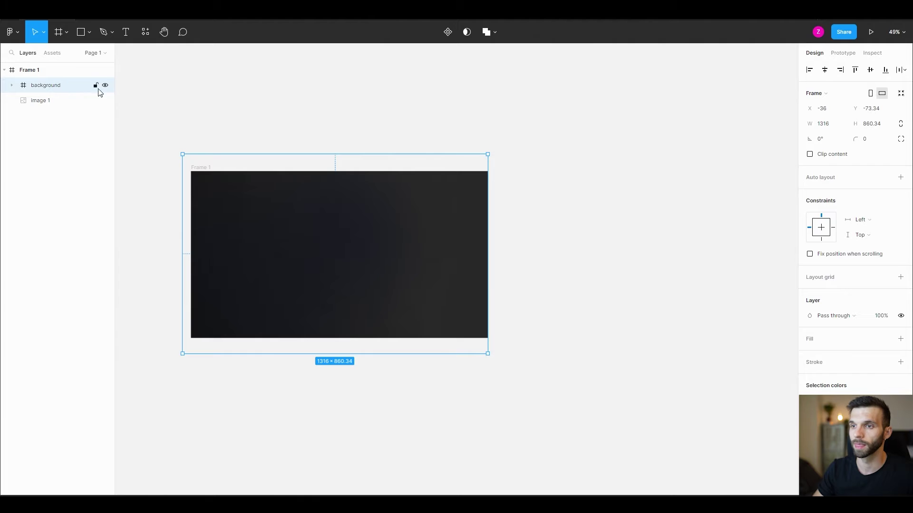
Move the image 1 layer above the background layer inside Frame 1
left_click(326, 100)
left_click_drag(42, 109, 39, 82)
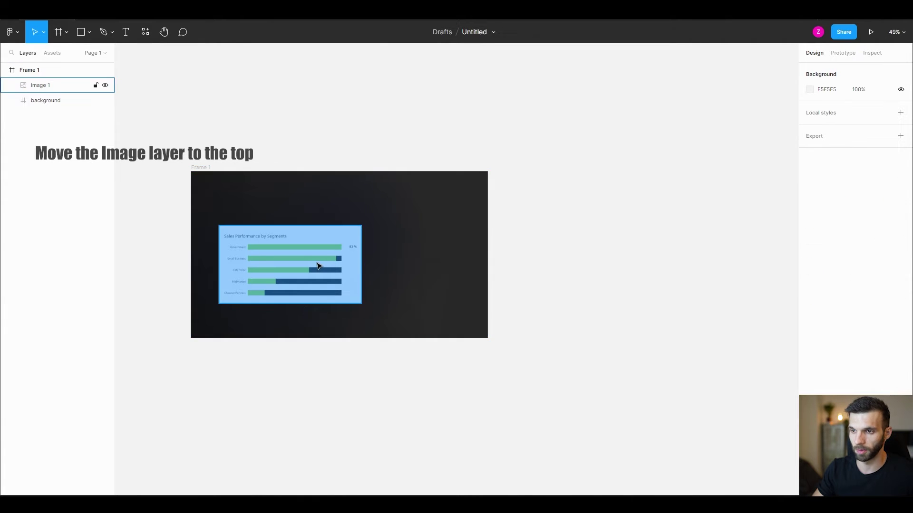
Draw a 613 by 334 rectangle covering the chart image and set its corner radius to 25
scroll(277, 265, "up", 5)
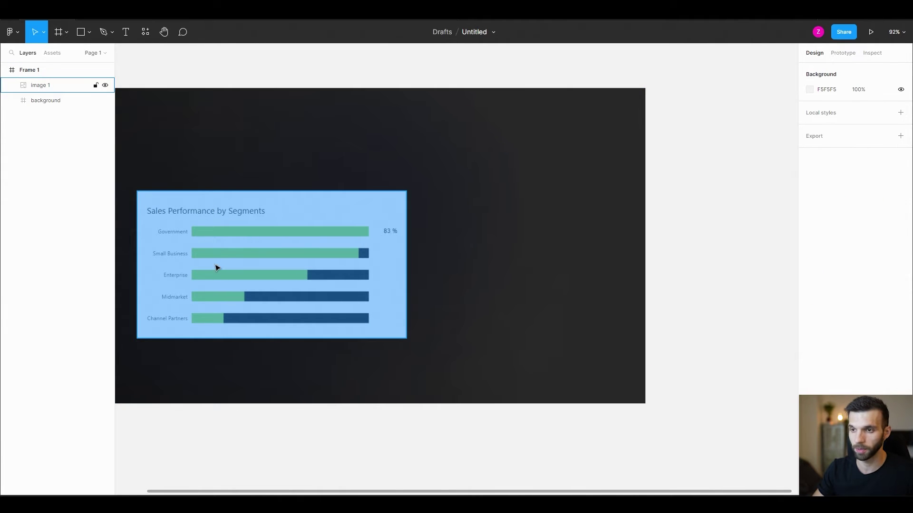
key("r")
left_click_drag(137, 190, 406, 337)
left_click(872, 128)
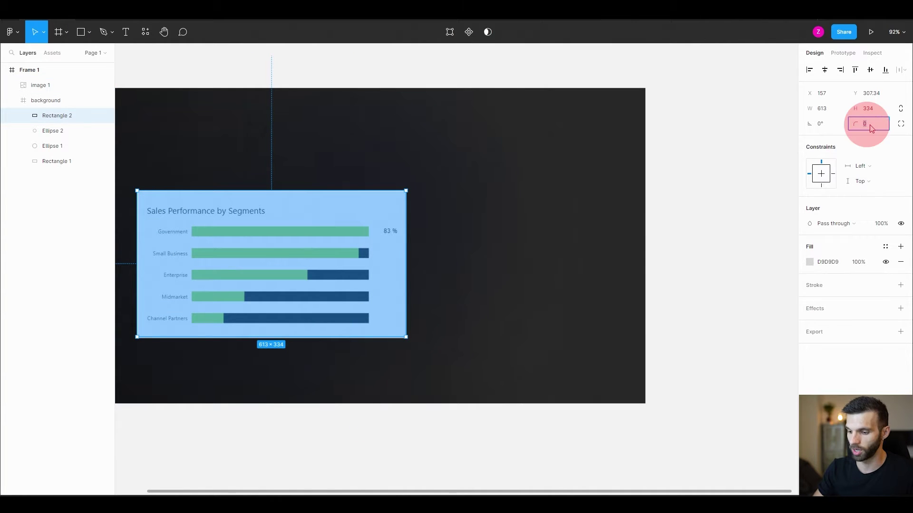
type("25")
key("Return")
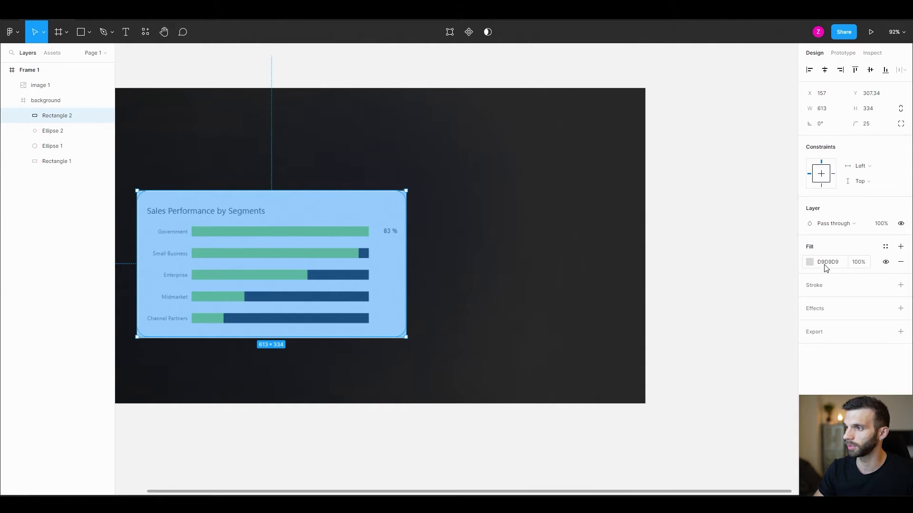
Give Rectangle 2 a linear gradient running from its lower left edge to just beyond its upper right edge, and move its layer above image 1
left_click(810, 263)
left_click(710, 248)
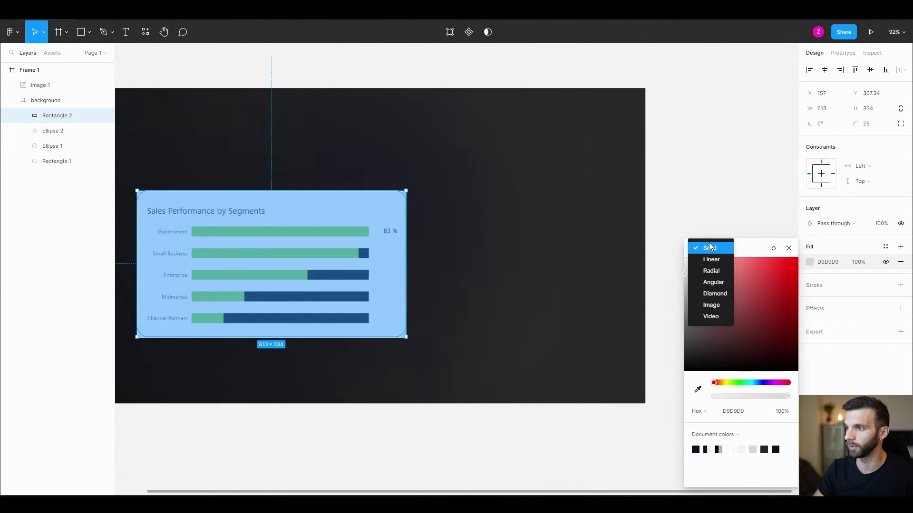
left_click(712, 260)
left_click_drag(271, 192, 137, 300)
left_click_drag(271, 337, 426, 229)
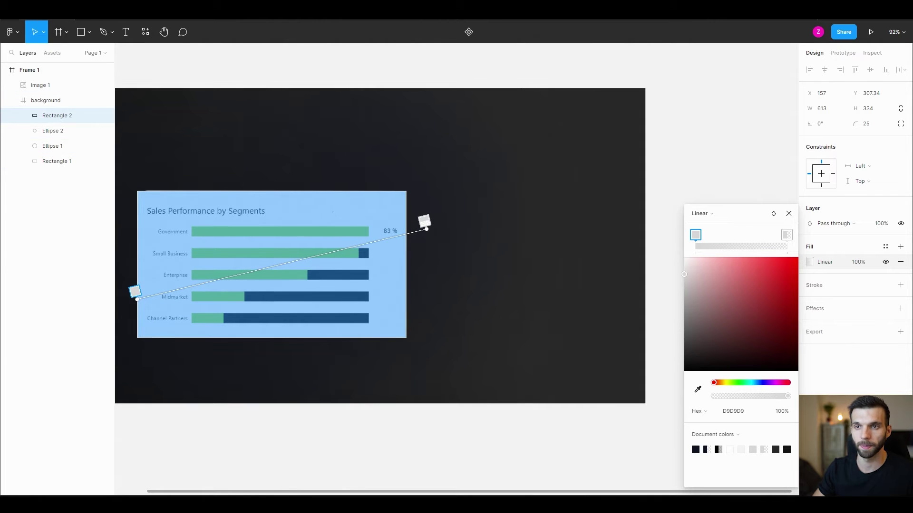
left_click_drag(41, 121, 43, 77)
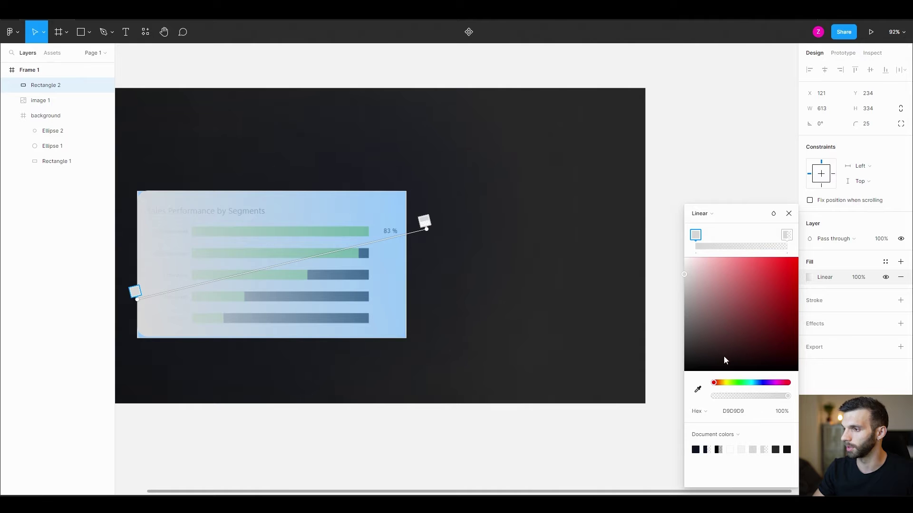
Try to set the first gradient stop to 181818, and give a second stop about 30% along the colour 2E2F32 at 100% opacity
left_click(749, 410)
type("181818")
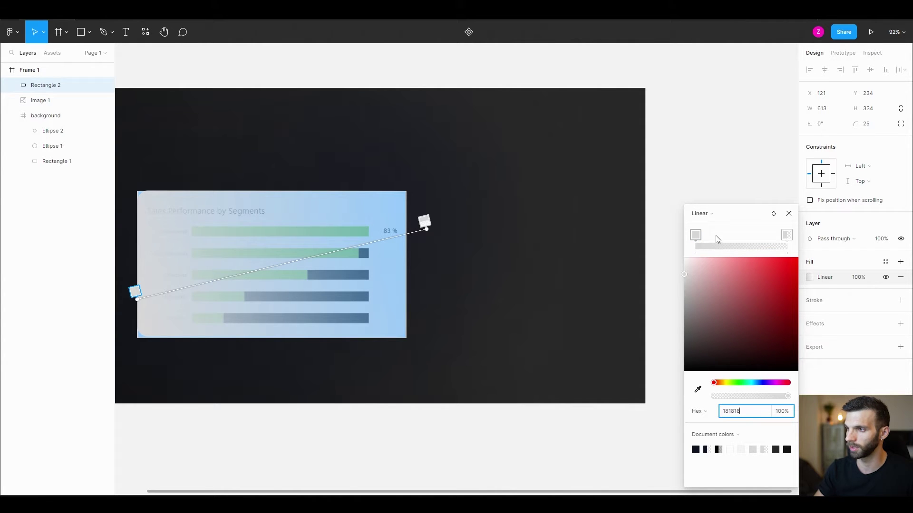
left_click(722, 245)
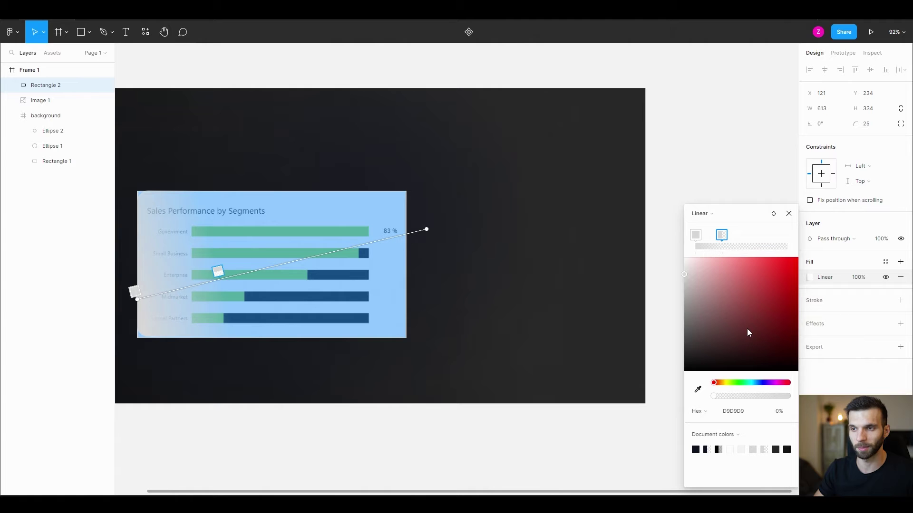
left_click(747, 412)
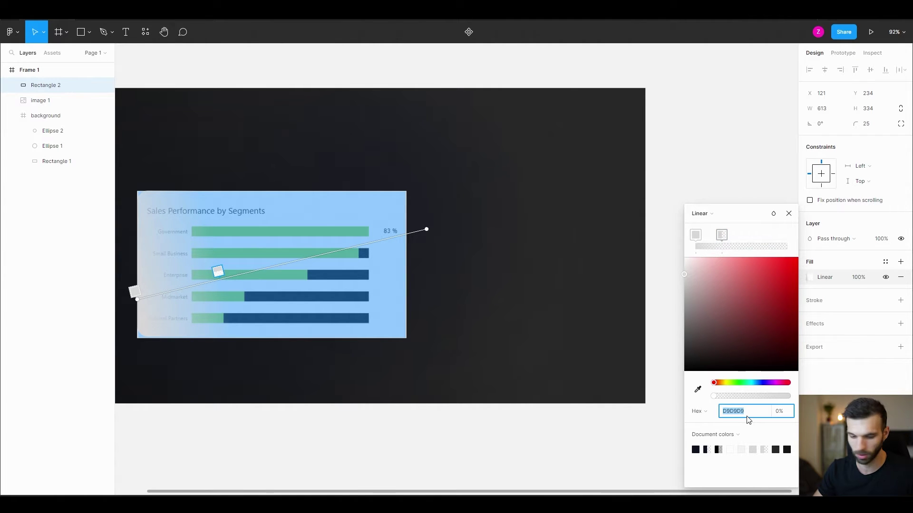
type("2e2f")
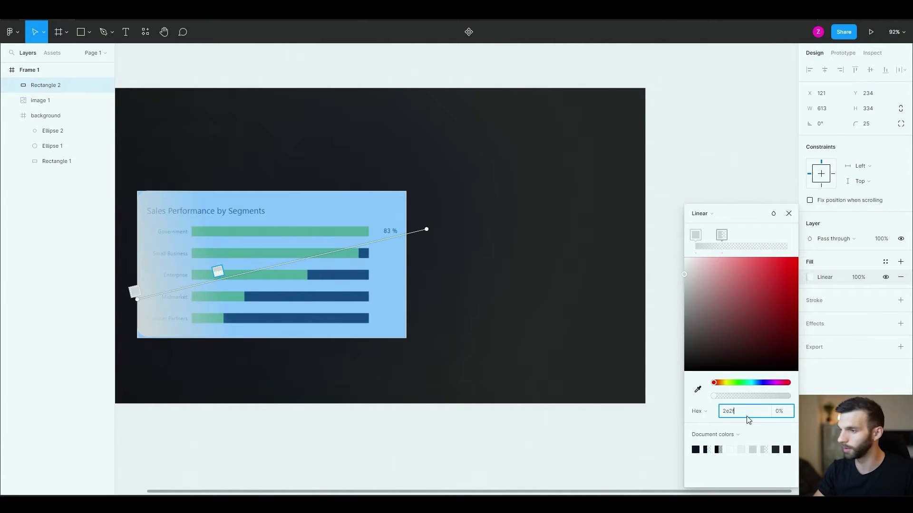
type("32")
key("Tab")
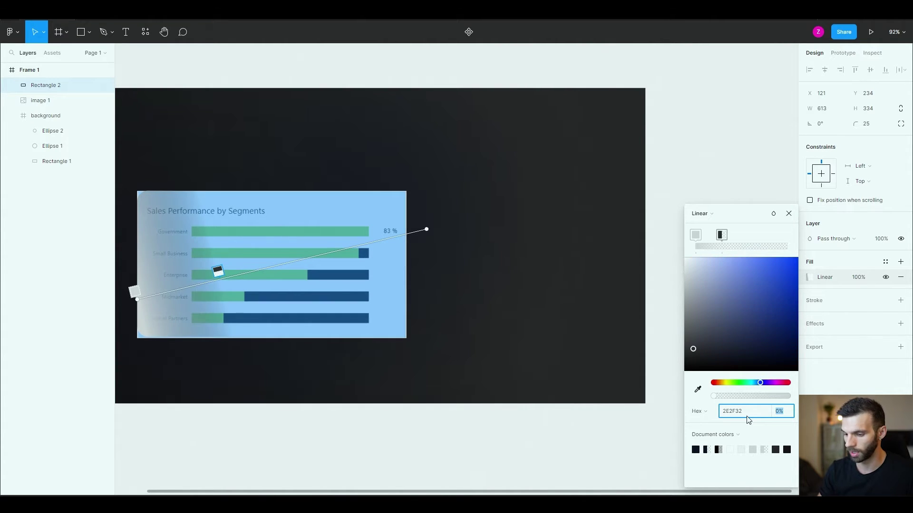
type("100")
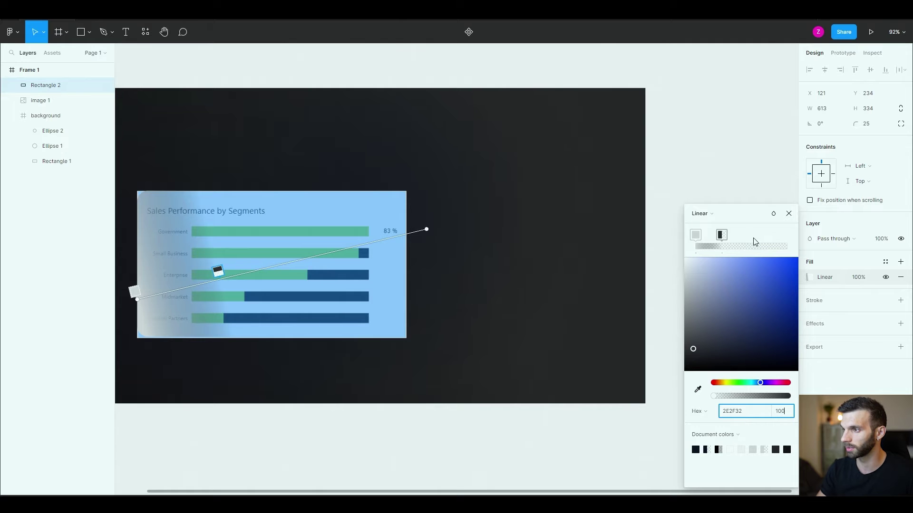
key("Return")
Add a third gradient stop about 60% along coloured 2A2B2D, and a fourth stop about 80% along
left_click(752, 243)
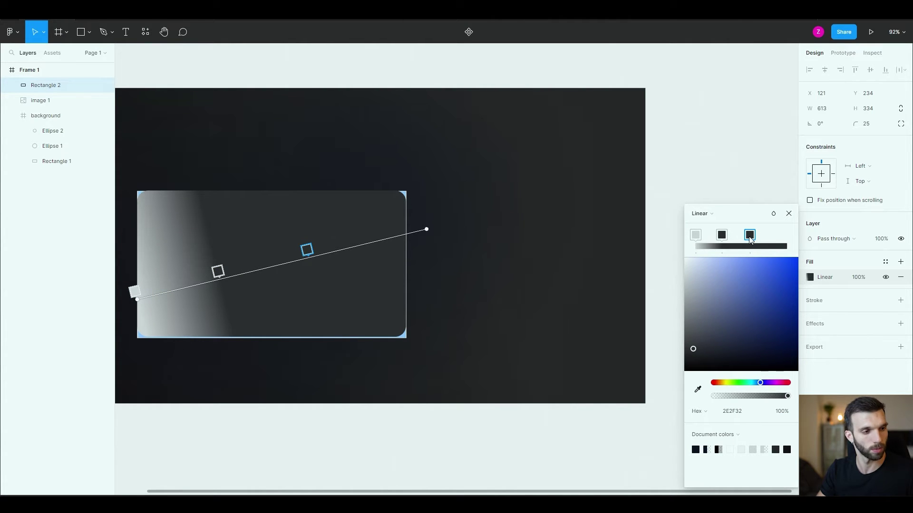
left_click(738, 410)
type("2b2d")
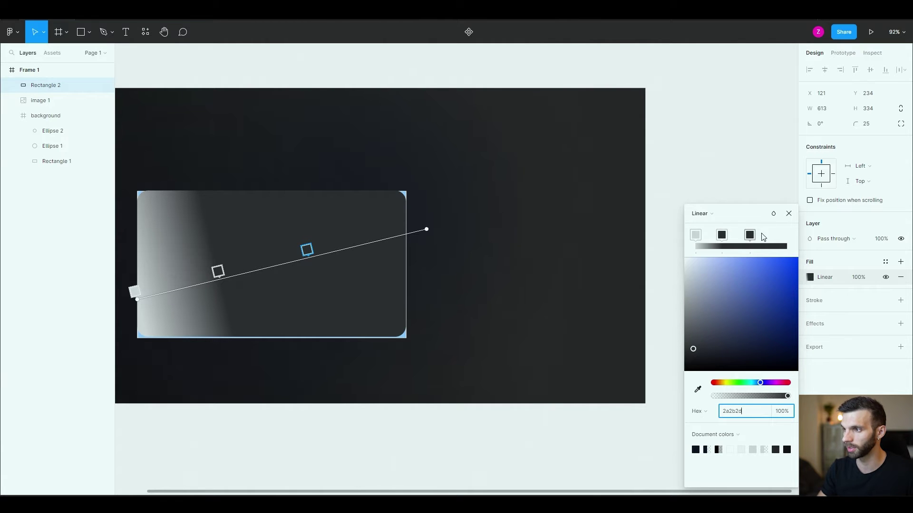
left_click_drag(770, 238, 767, 237)
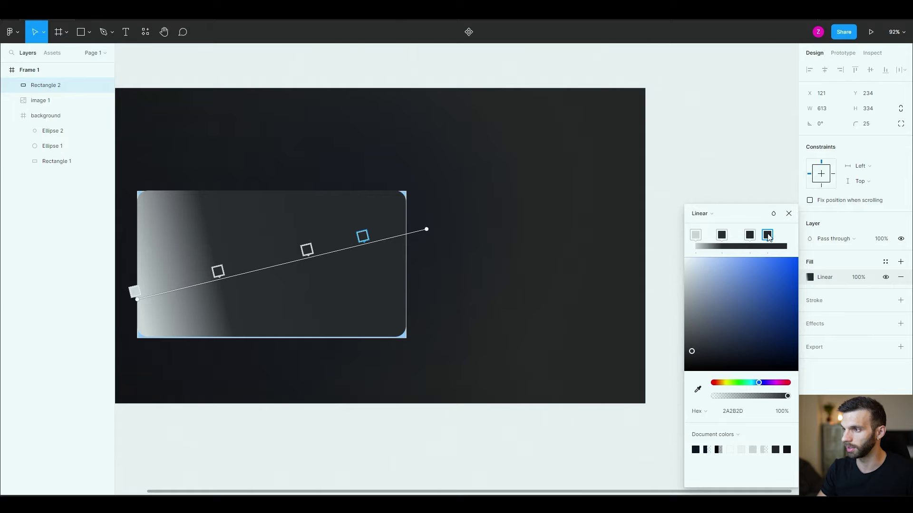
Set the first gradient stop of Rectangle 2 to 181818
left_click(697, 236)
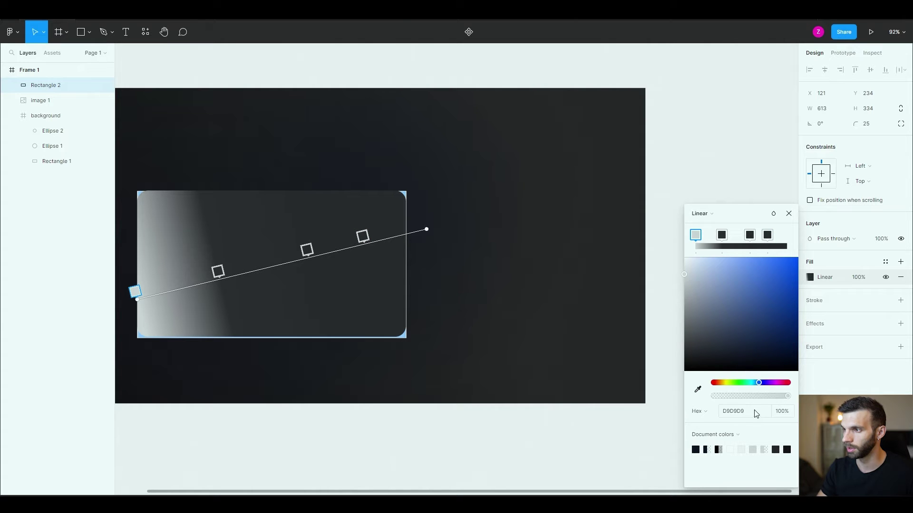
left_click(721, 237)
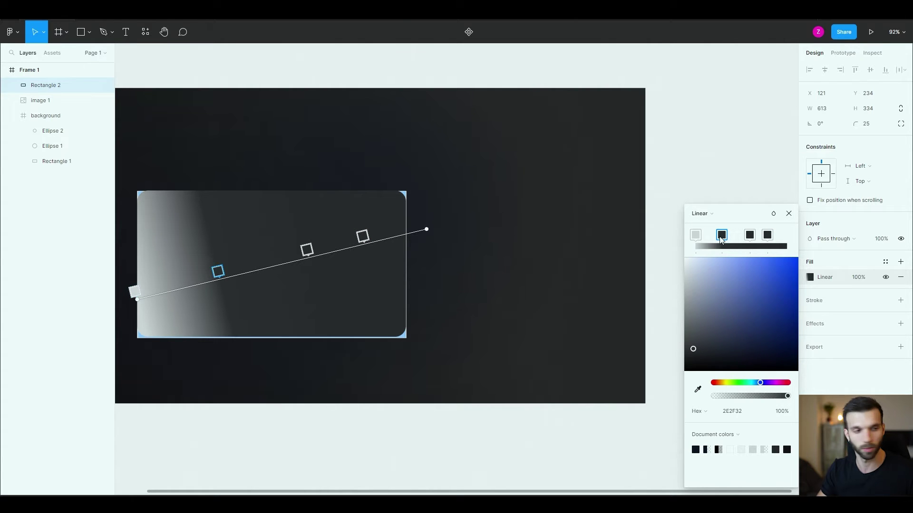
left_click(695, 236)
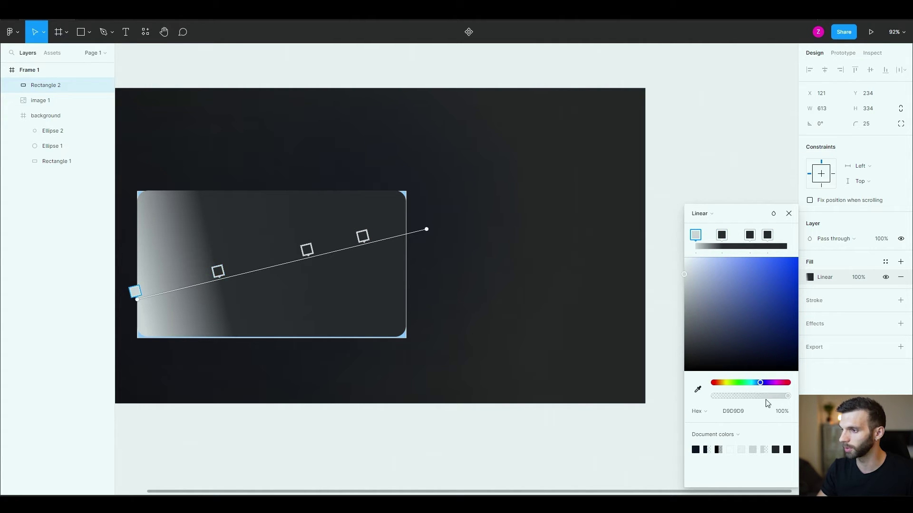
left_click(750, 412)
type("18181")
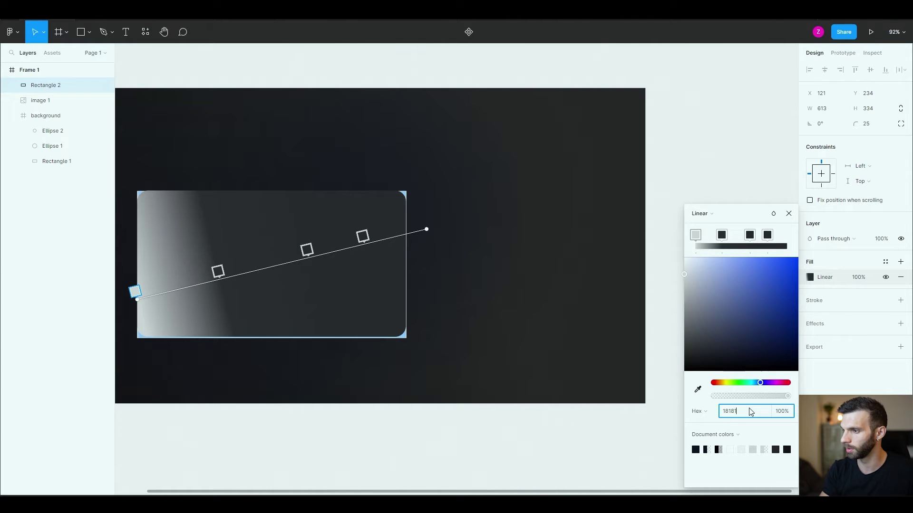
key("Return")
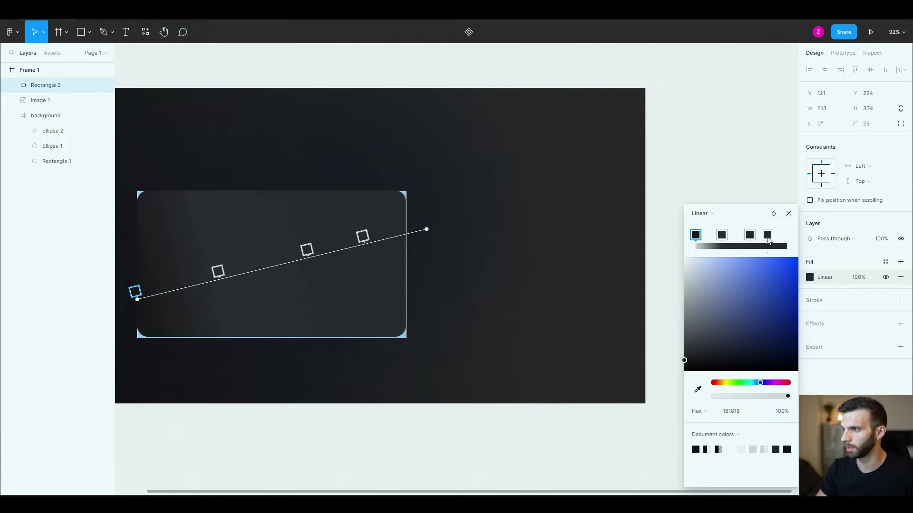
Set the fourth gradient stop's colour to 313235
left_click(767, 236)
left_click(760, 414)
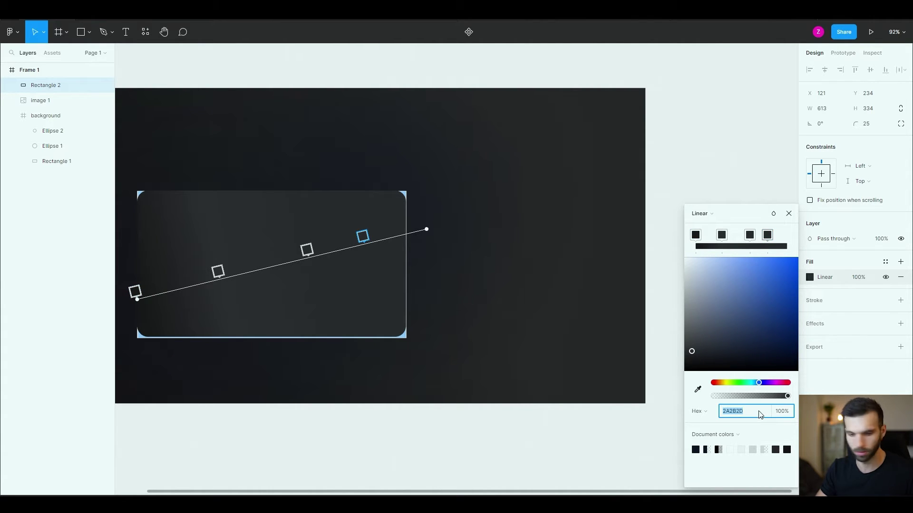
type("313235")
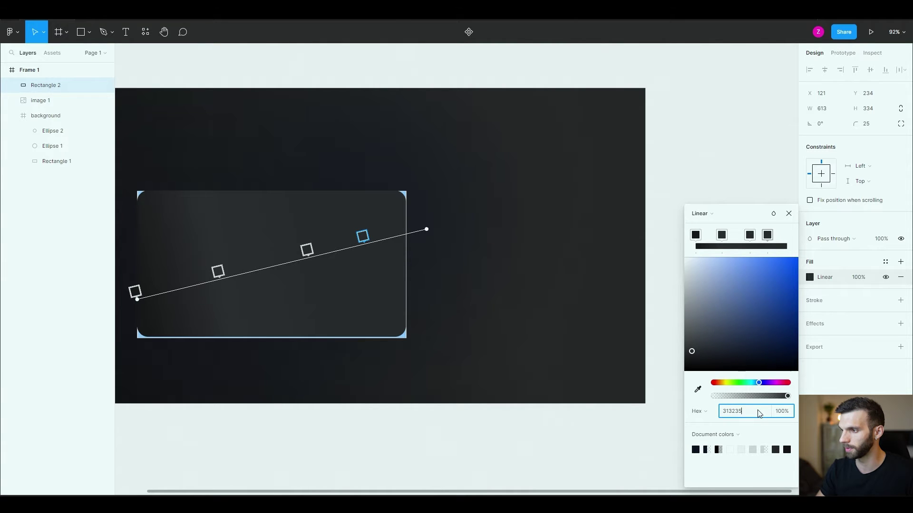
key("Return")
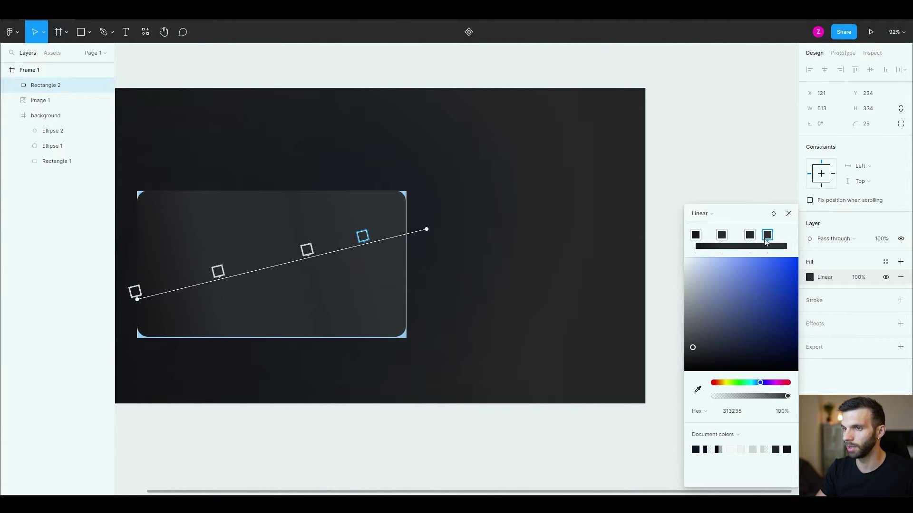
Add a fifth gradient stop near the end of the gradient and colour it 181818
left_click(783, 237)
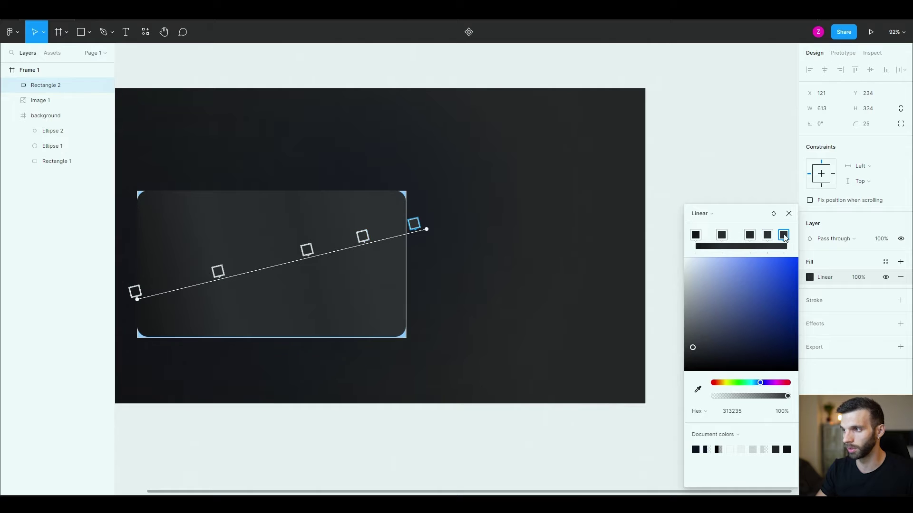
left_click(750, 416)
type("181818")
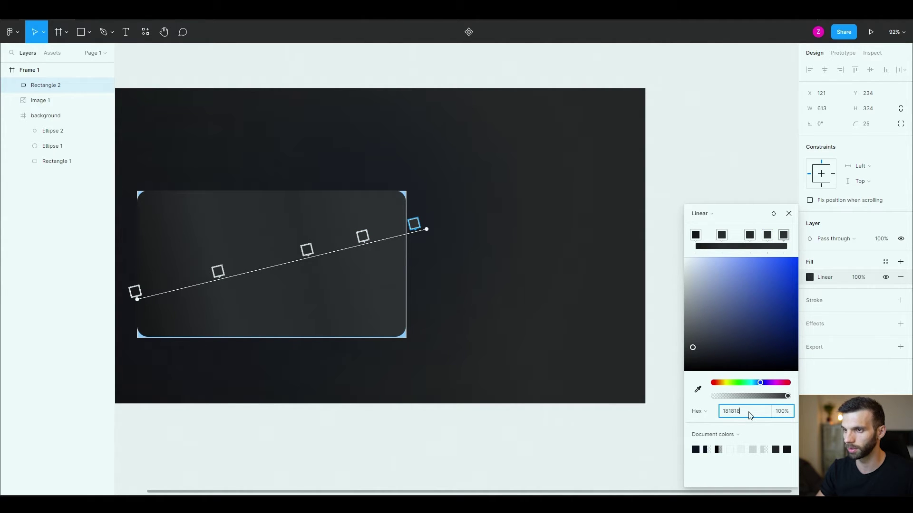
key("Return")
Shift the three middle gradient stops toward the start, move the last stop to the gradient's end, and finish editing the gradient
left_click_drag(220, 274, 207, 274)
left_click_drag(307, 251, 276, 257)
left_click_drag(363, 237, 334, 244)
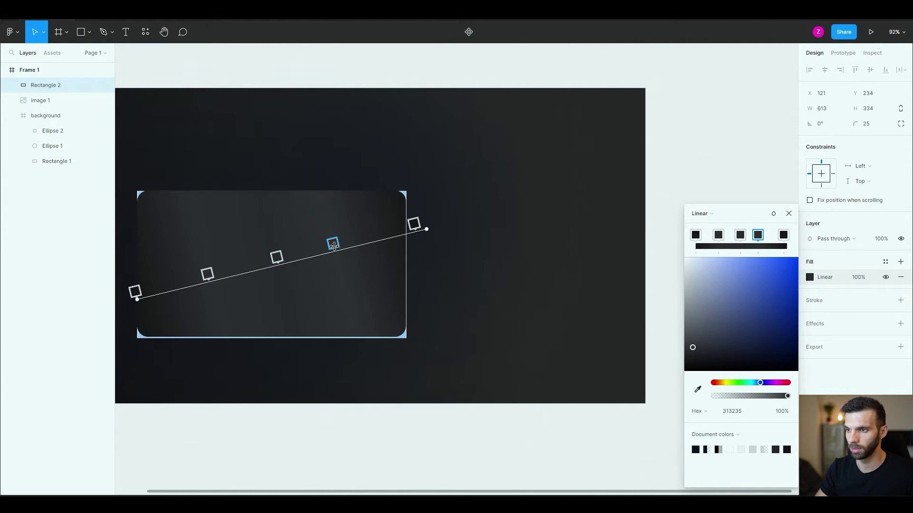
left_click_drag(415, 223, 433, 214)
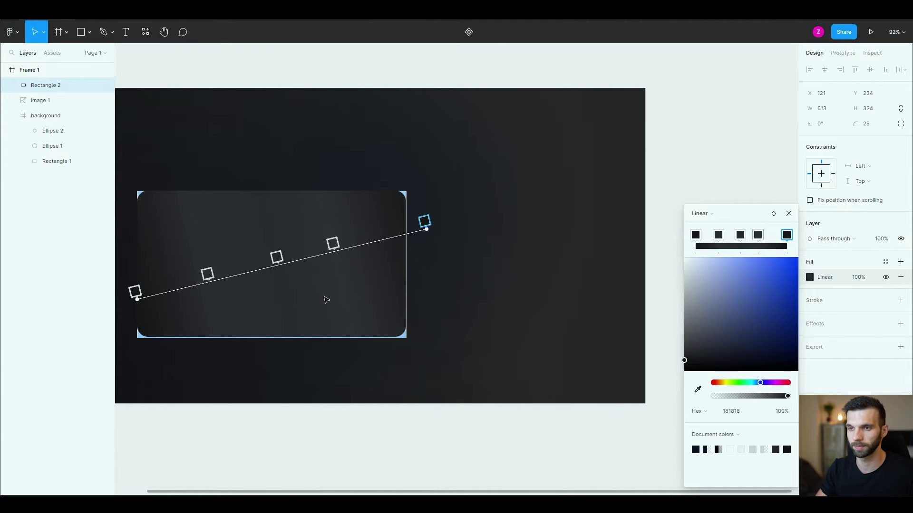
key("Escape")
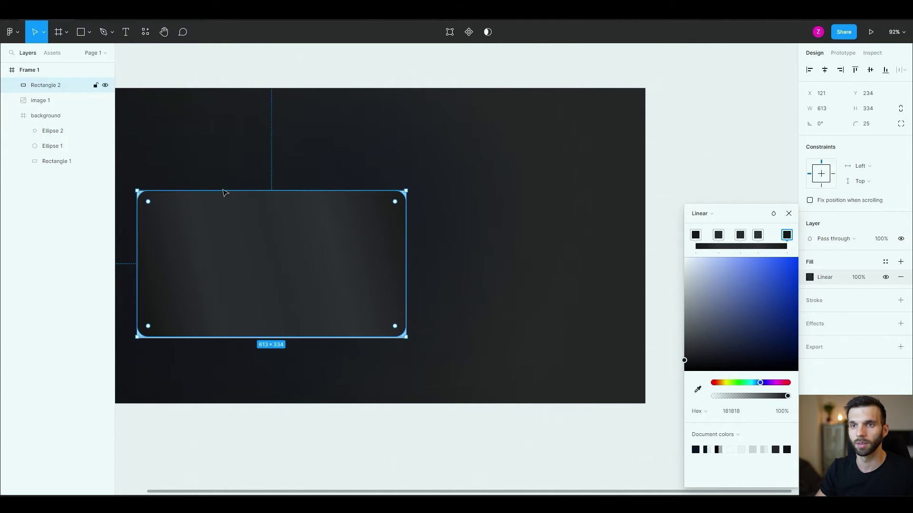
Hide the image 1 layer and move Rectangle 2 up and slightly right within Frame 1
left_click(105, 100)
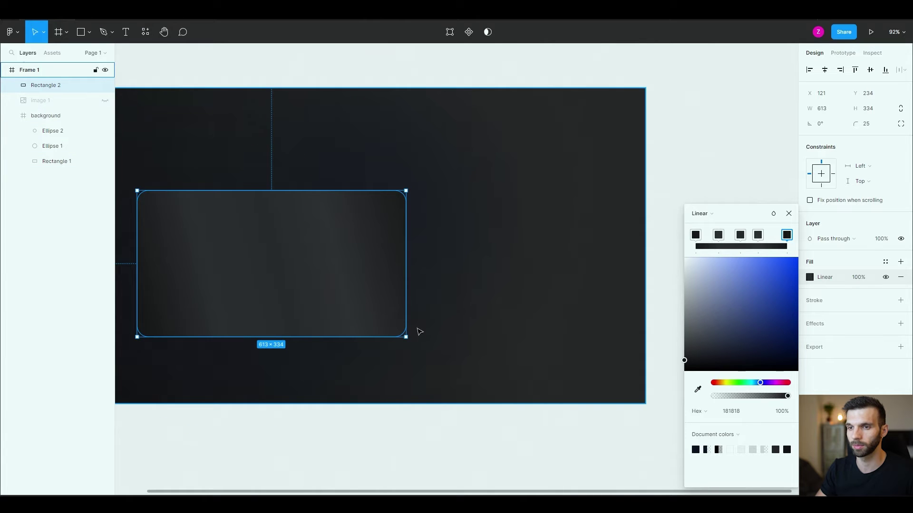
left_click_drag(240, 239, 254, 193)
Draw a flat ellipse about 475 by 107 over the lower half of the card, layered inside the background frame
left_click(53, 161)
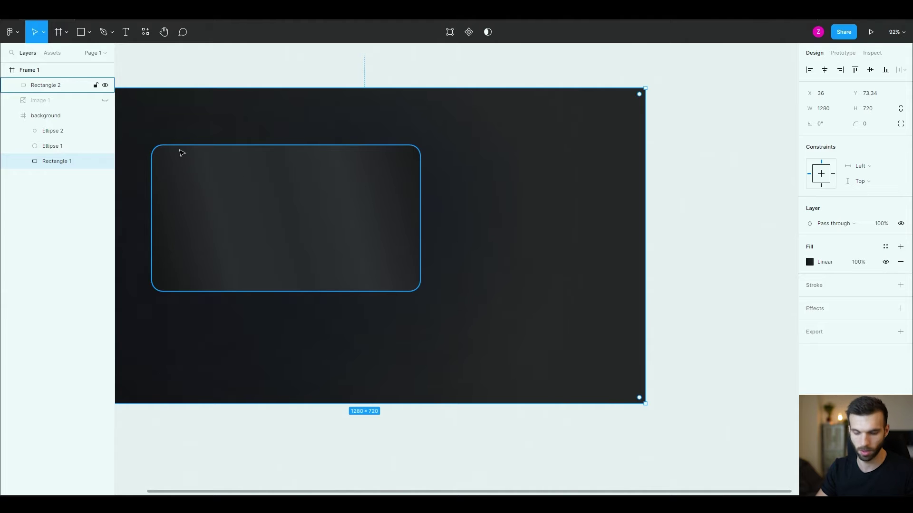
key("o")
left_click_drag(192, 232, 401, 279)
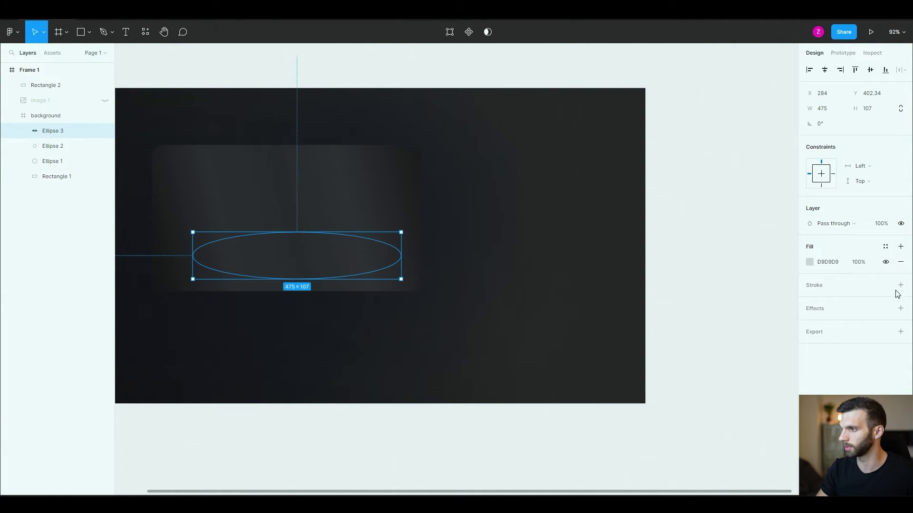
Add a layer blur of 150 to the flat ellipse behind the card
left_click(900, 309)
left_click(837, 324)
left_click(846, 334)
left_click(809, 324)
type("150")
key("Return")
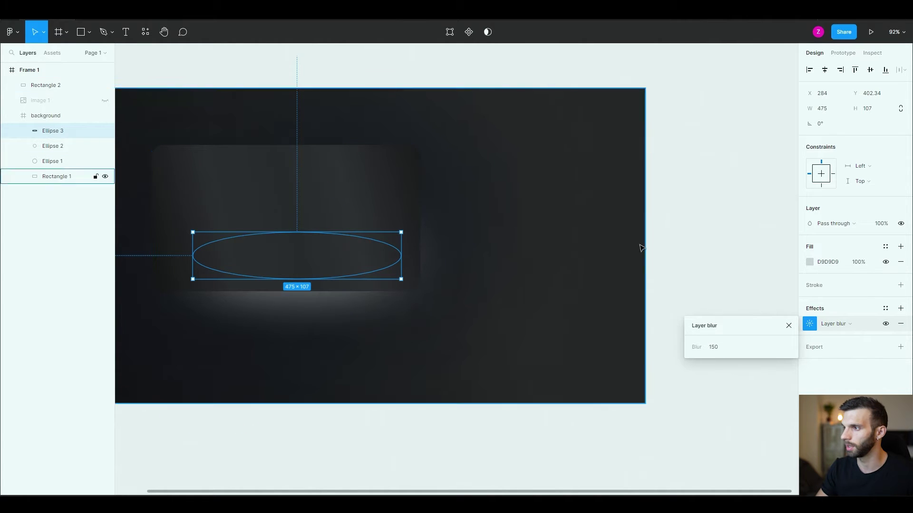
Set the blurred ellipse's layer opacity to 25% and move it slightly up and left beneath the card
left_click(883, 224)
type("25")
key("Return")
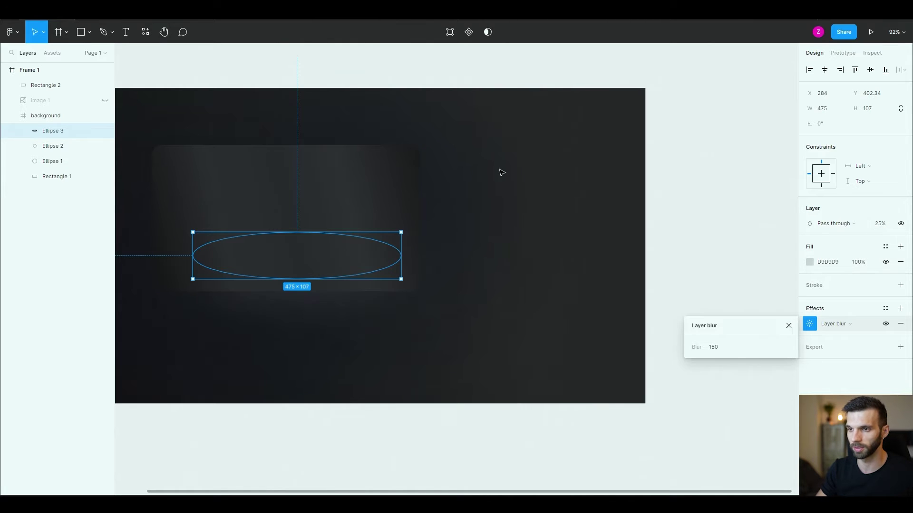
left_click_drag(284, 264, 282, 258)
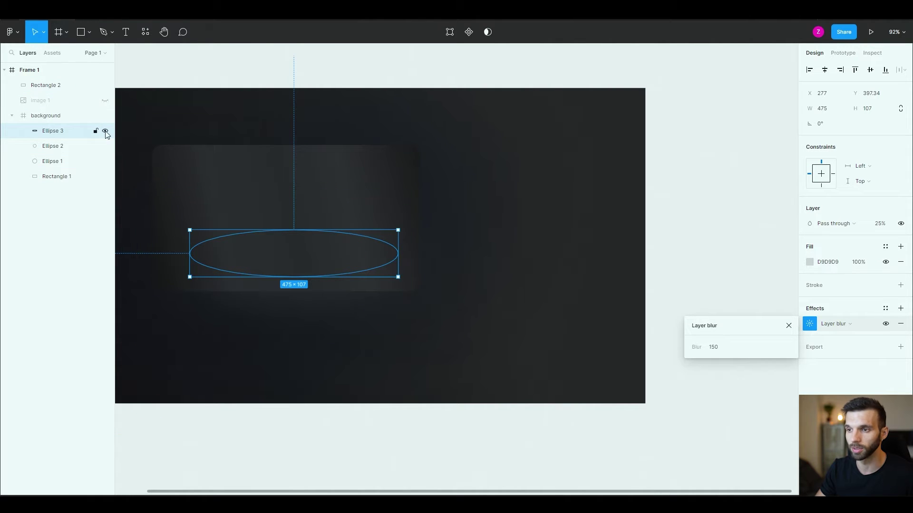
left_click(105, 131)
left_click(105, 131)
left_click(105, 131)
left_click(105, 131)
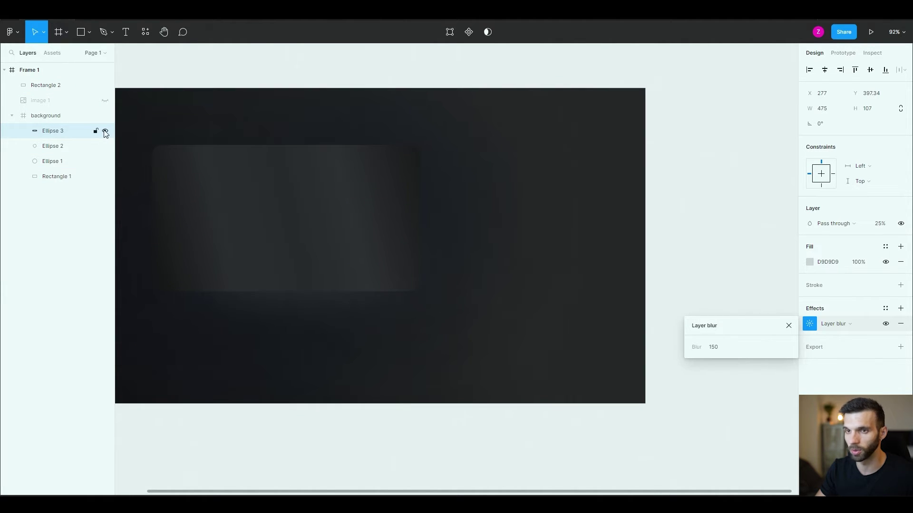
Duplicate the Rectangle 2 card and resize the copy to 603 by 324
left_click(42, 87)
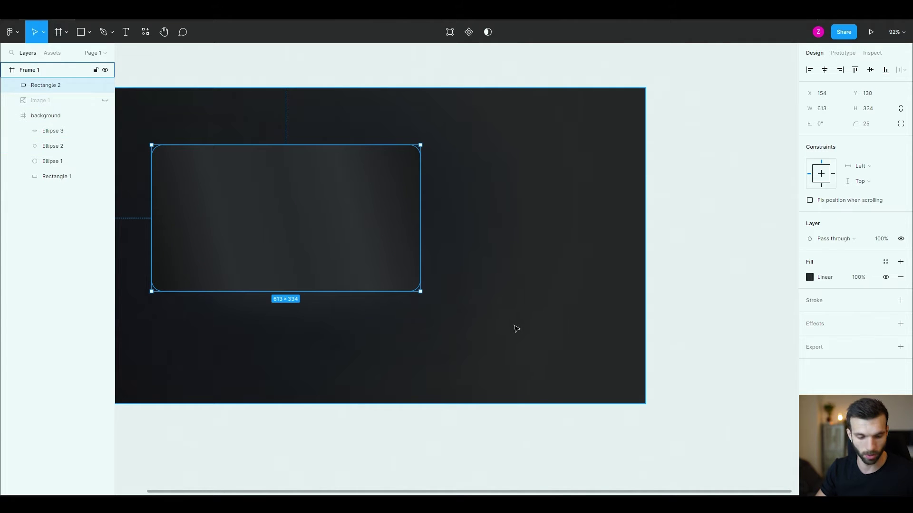
key("ctrl+d")
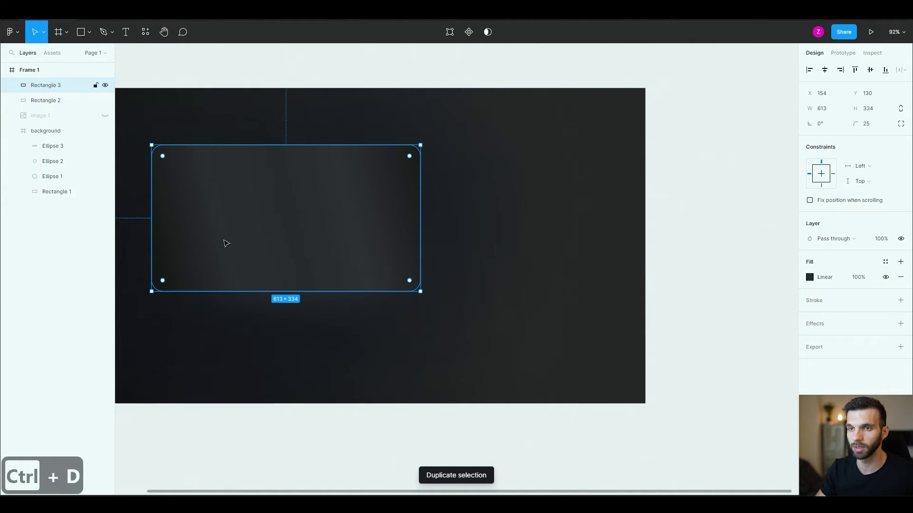
left_click(60, 105, "shift")
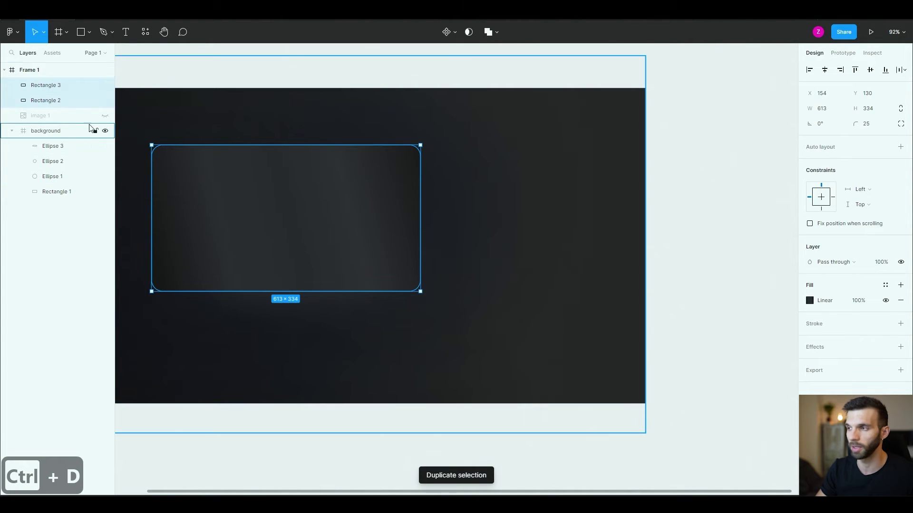
key("Escape")
left_click(41, 85)
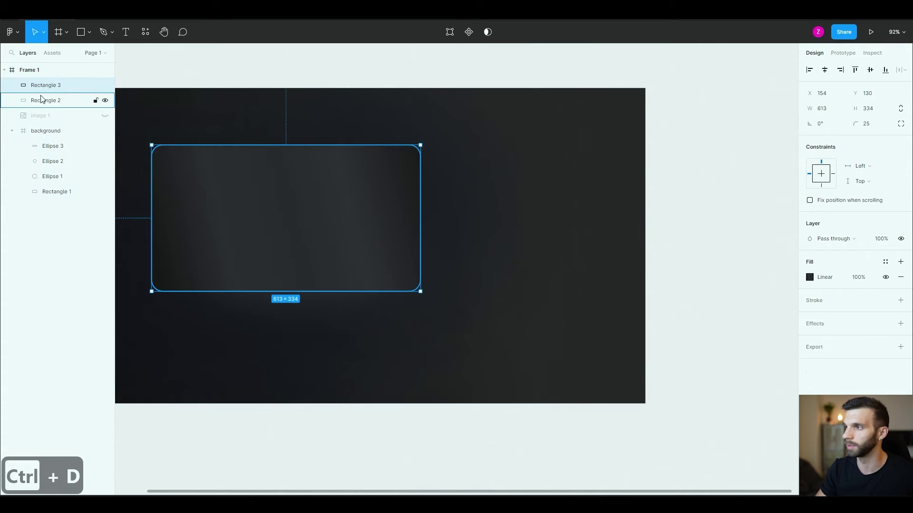
left_click(821, 110)
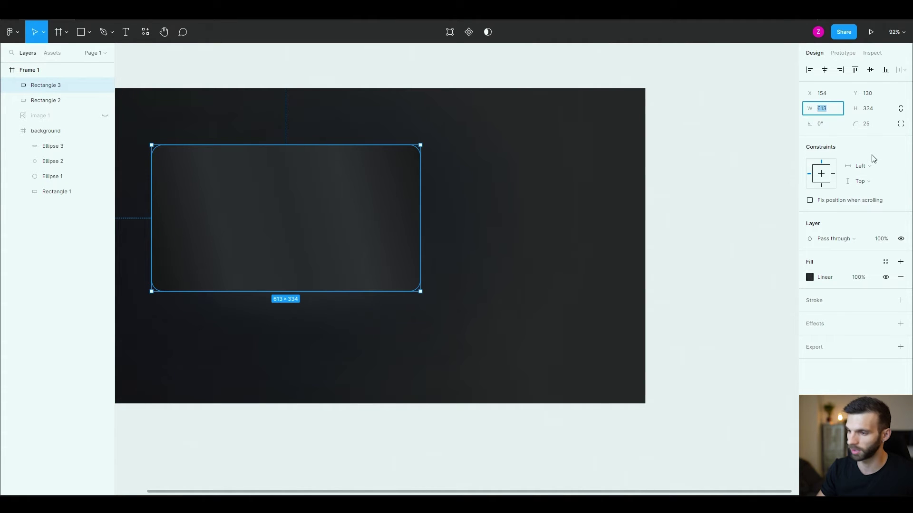
type("603")
key("Tab")
type("3")
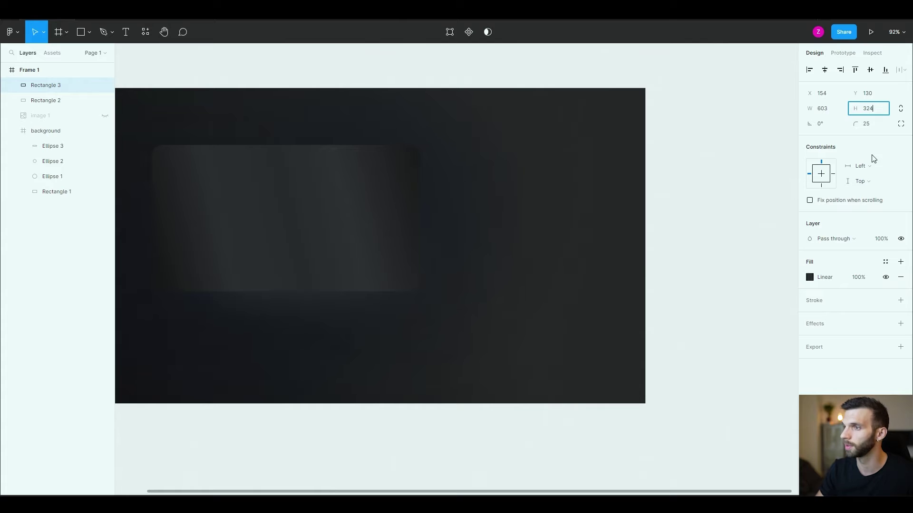
key("Return")
Align Rectangle 3 and Rectangle 2 on their horizontal and vertical centres
left_click(41, 103, "shift")
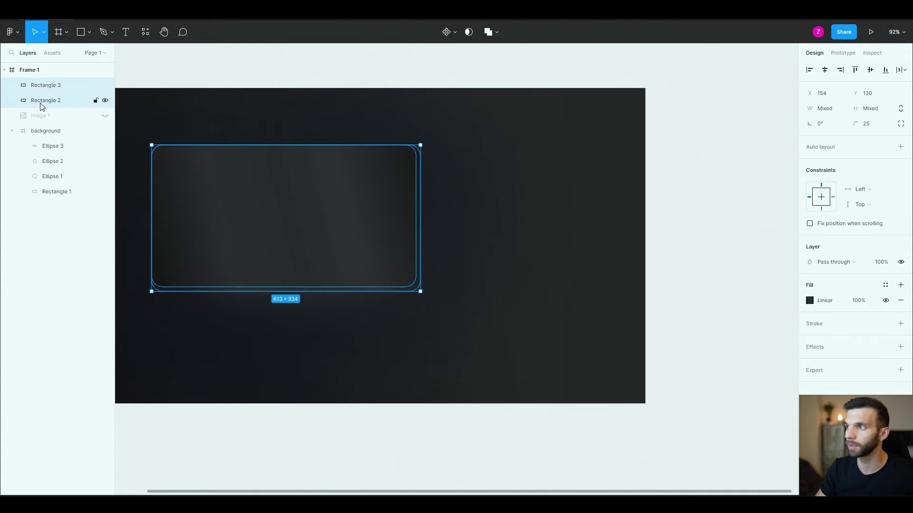
left_click(825, 70)
left_click(870, 70)
left_click(204, 208)
Add an FFFFFF stroke at 25% opacity to the outer card, Rectangle 2
scroll(204, 209, "up", 5)
scroll(204, 211, "left", 2)
left_click(59, 100)
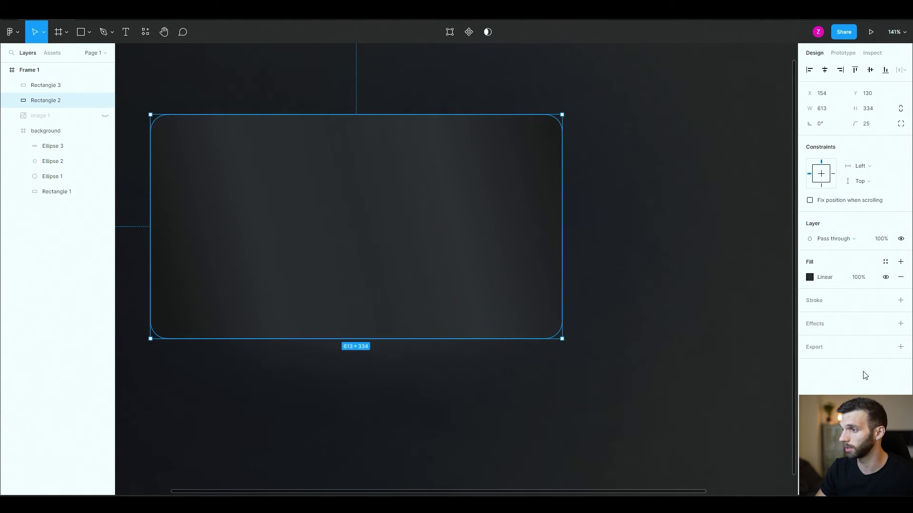
left_click(901, 302)
left_click(823, 321)
type("f")
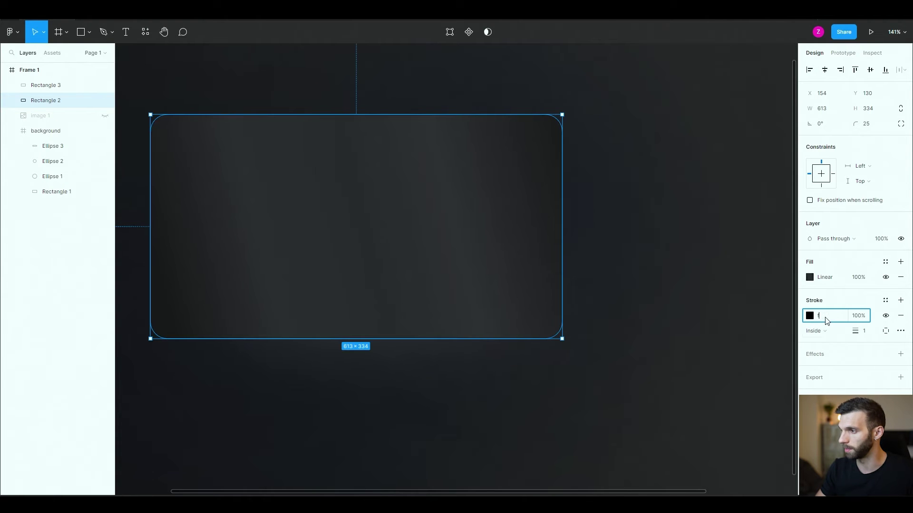
key("Tab")
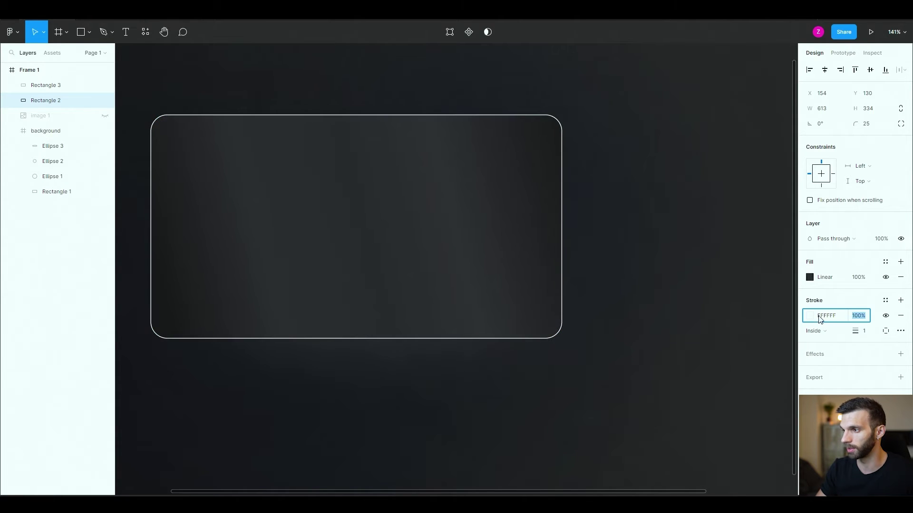
type("25")
key("Return")
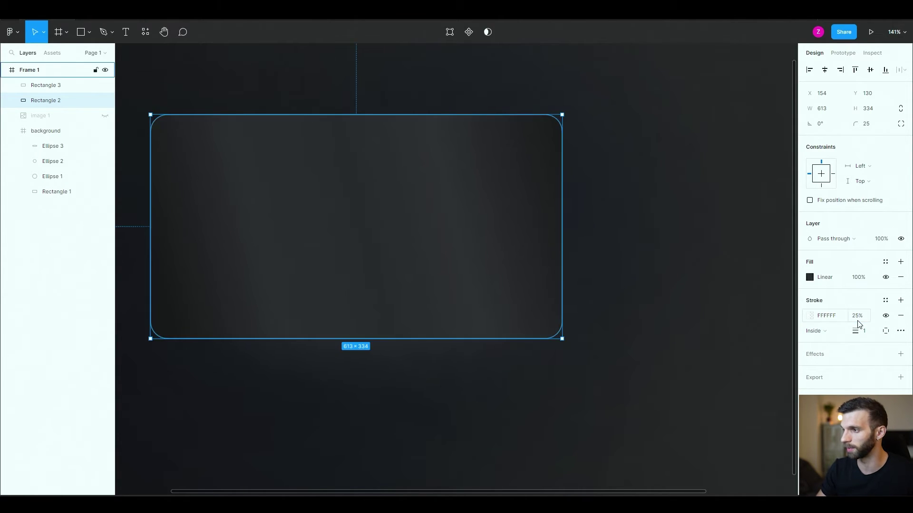
Set the blend mode of Rectangle 2's stroke to Overlay
left_click(812, 318)
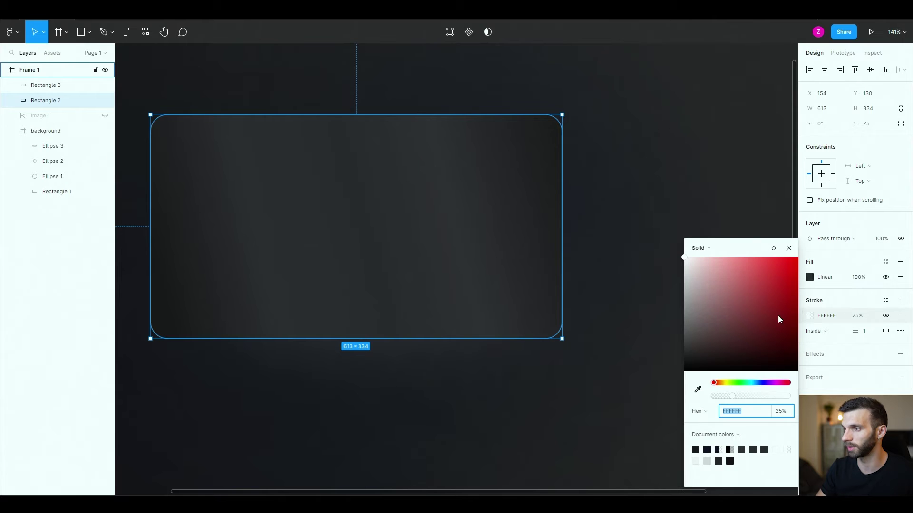
left_click(778, 248)
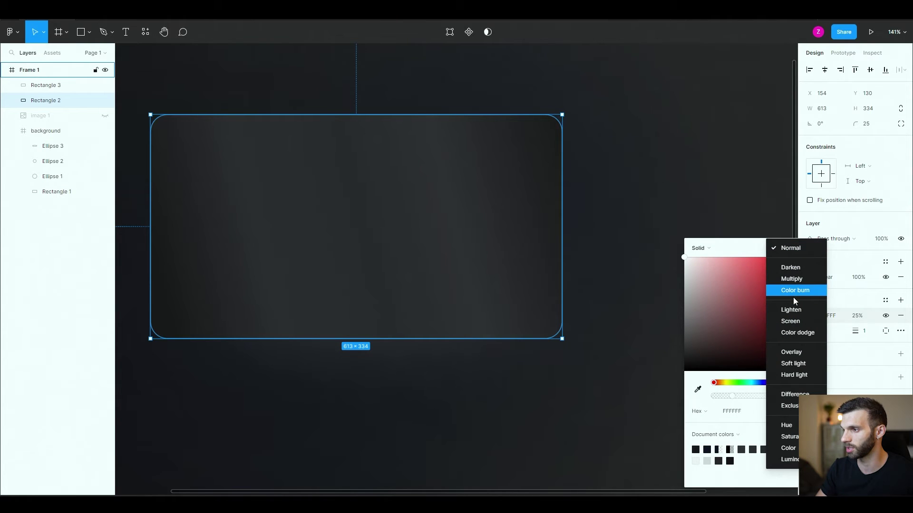
left_click(802, 353)
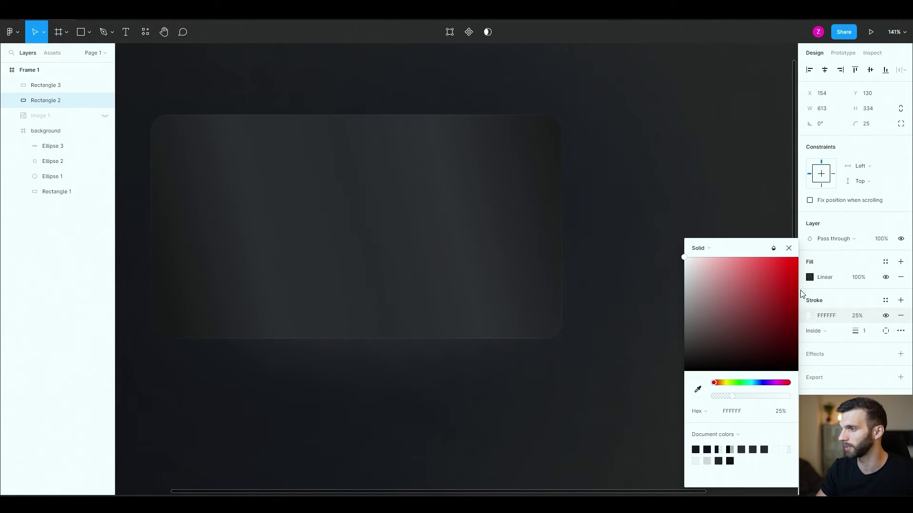
Add a drop shadow to Rectangle 2 with an X offset of 4 and 50% opacity
left_click(900, 354)
left_click(809, 369)
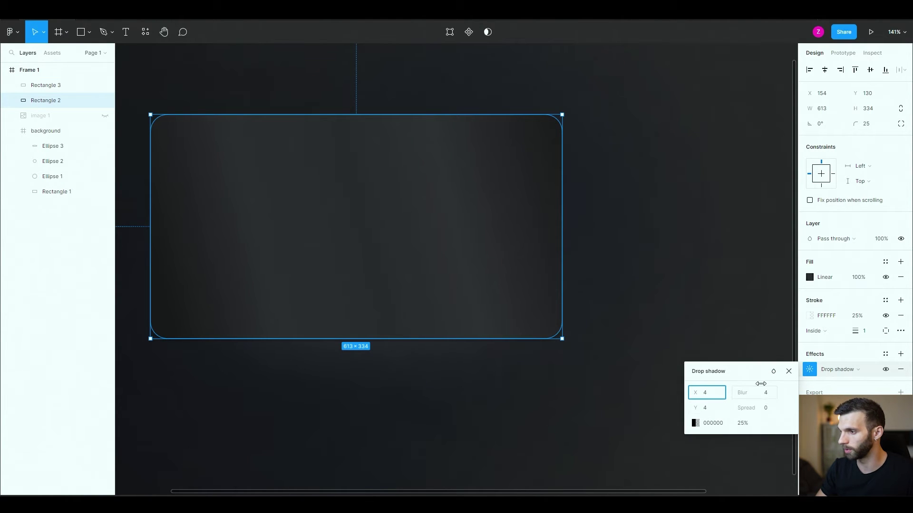
left_click(749, 423)
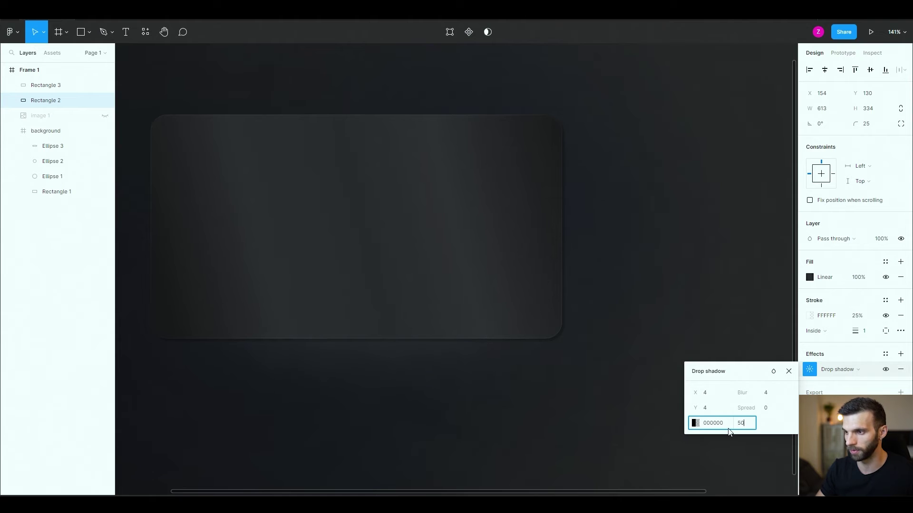
type("50")
key("Return")
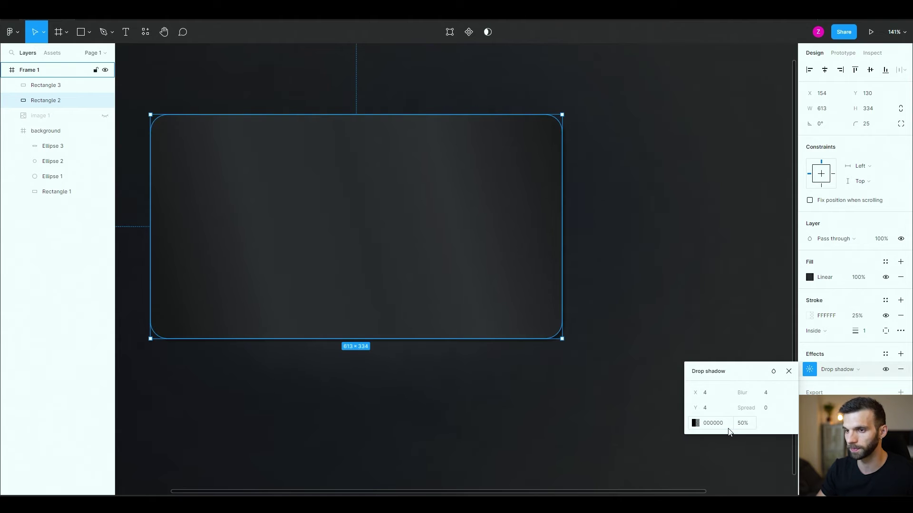
Set the layer opacity of the inner card, Rectangle 3, to 50%
left_click(34, 91)
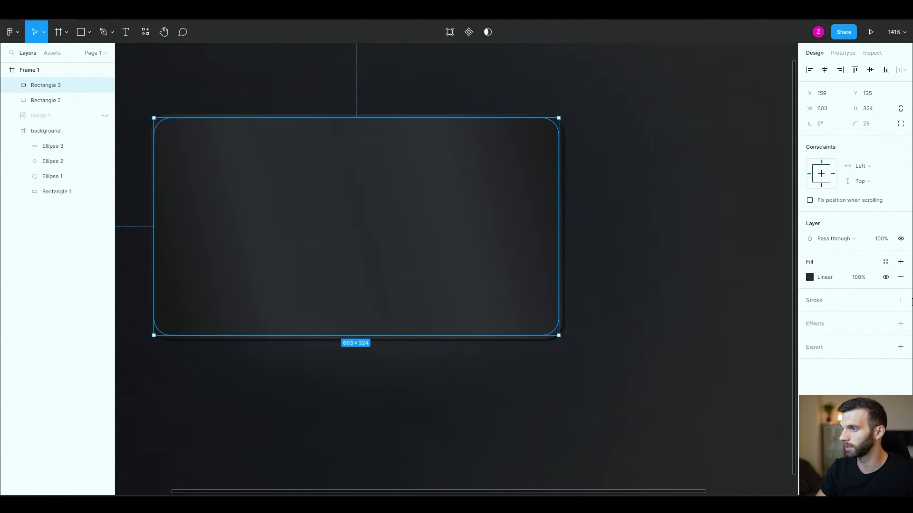
left_click(882, 240)
type("50")
key("Return")
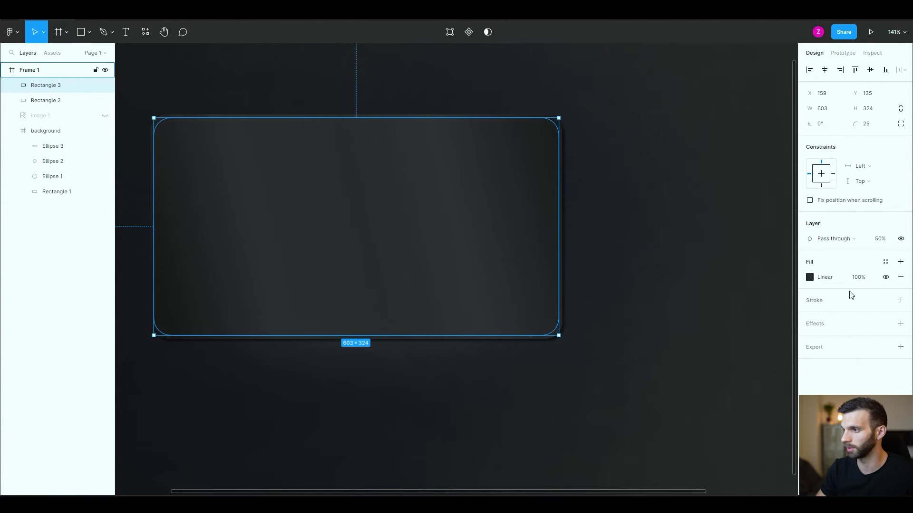
Add an inner shadow to Rectangle 3 with X and Y offsets of 10, blur 30 and 50% opacity
left_click(900, 324)
left_click(846, 339)
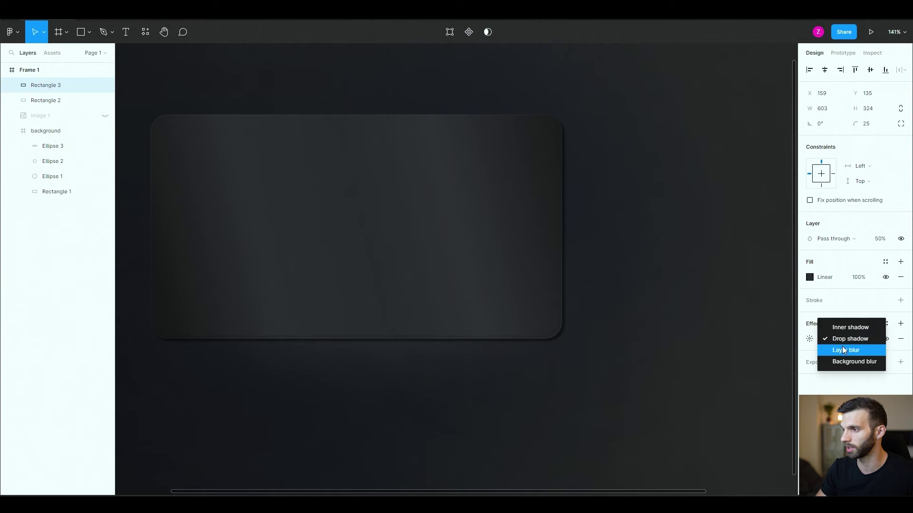
left_click(843, 327)
left_click(810, 339)
type("10")
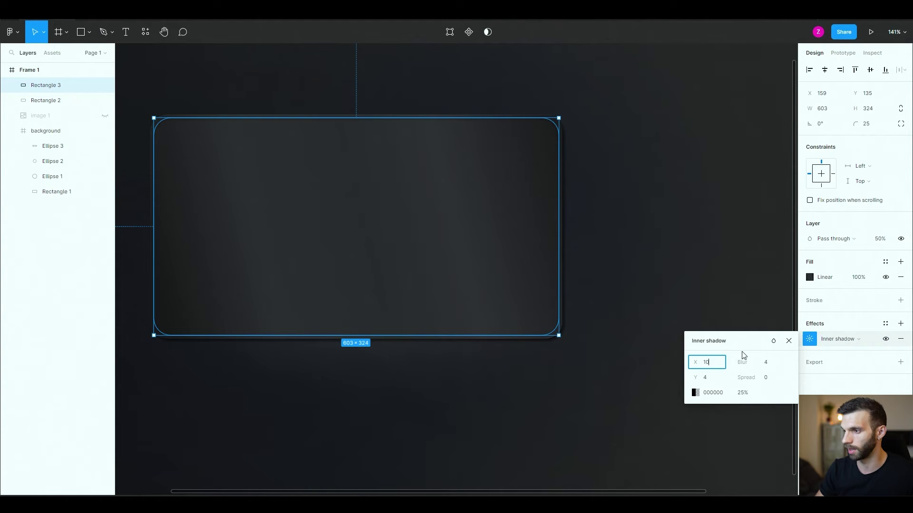
key("Tab")
type("10")
key("Tab")
type("3")
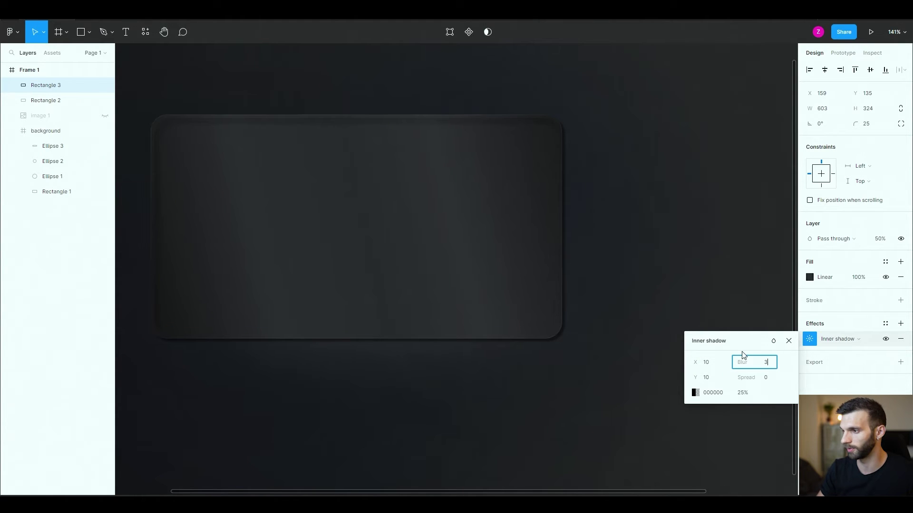
type("0")
left_click(745, 394)
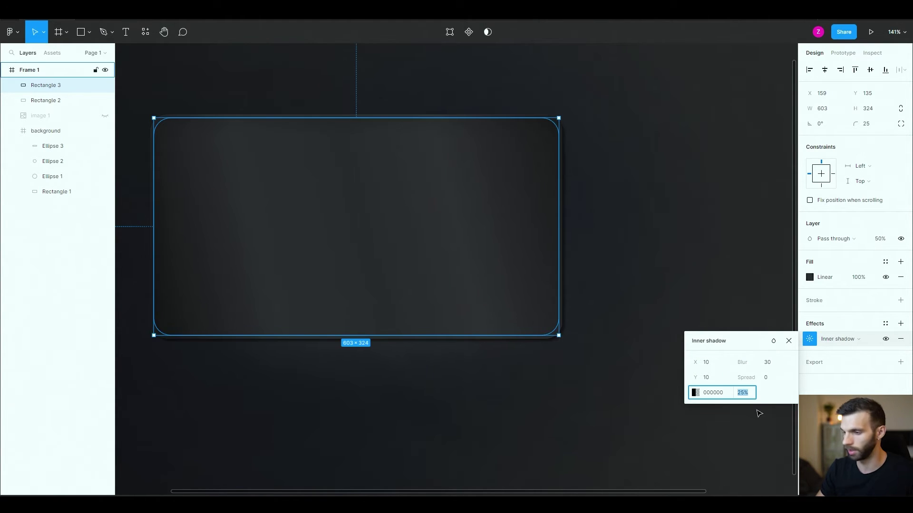
key("Return")
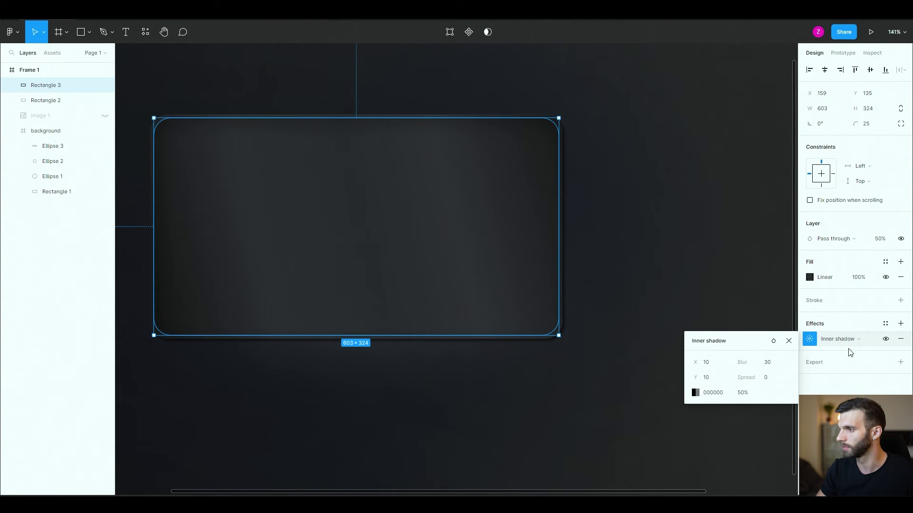
Add a second inner shadow to Rectangle 3 with X and Y offsets of -10 and blur 30
left_click(901, 324)
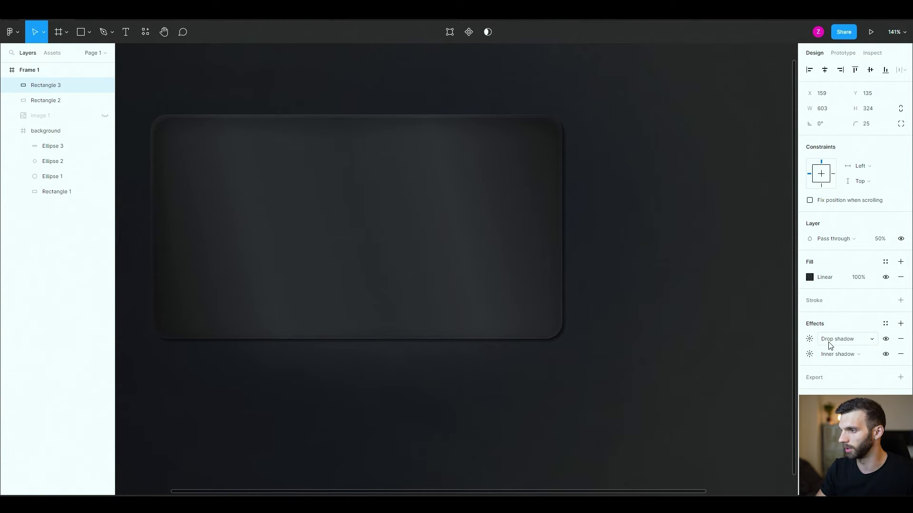
left_click(829, 339)
left_click(842, 332)
left_click(809, 339)
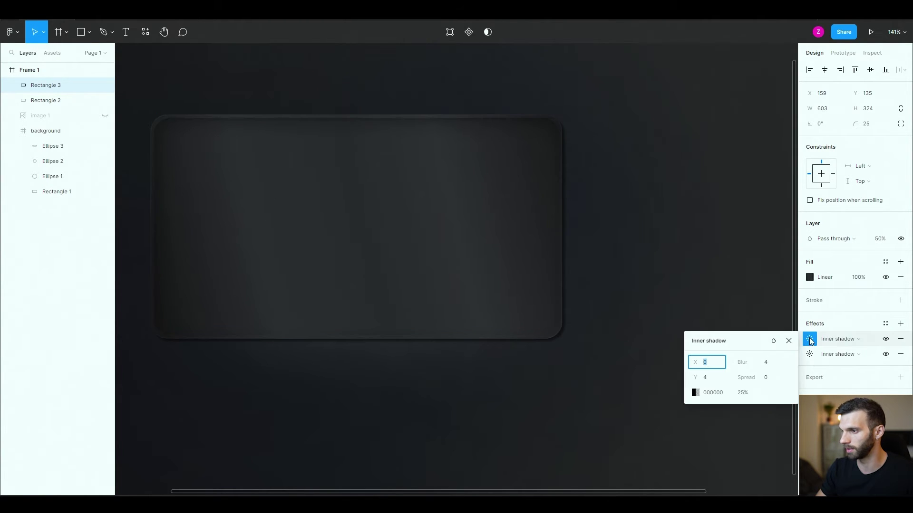
key("Tab")
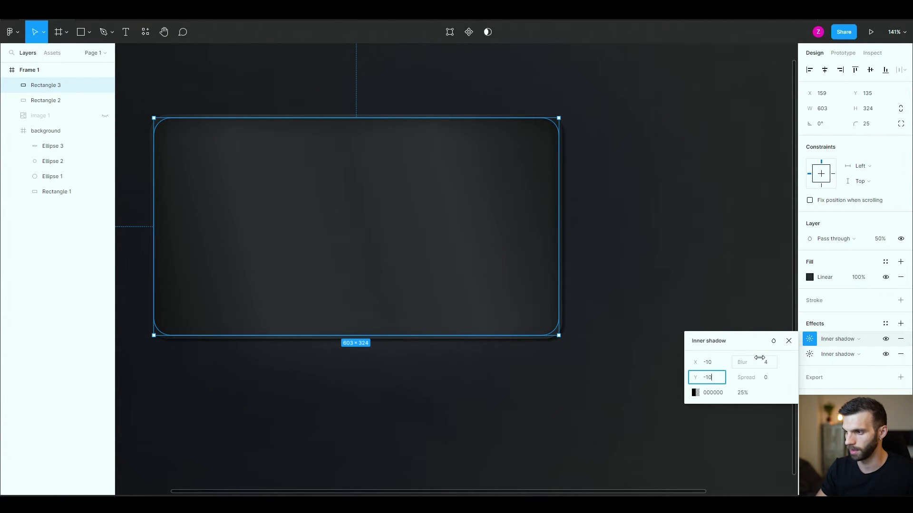
key("Tab")
type("30")
key("Tab")
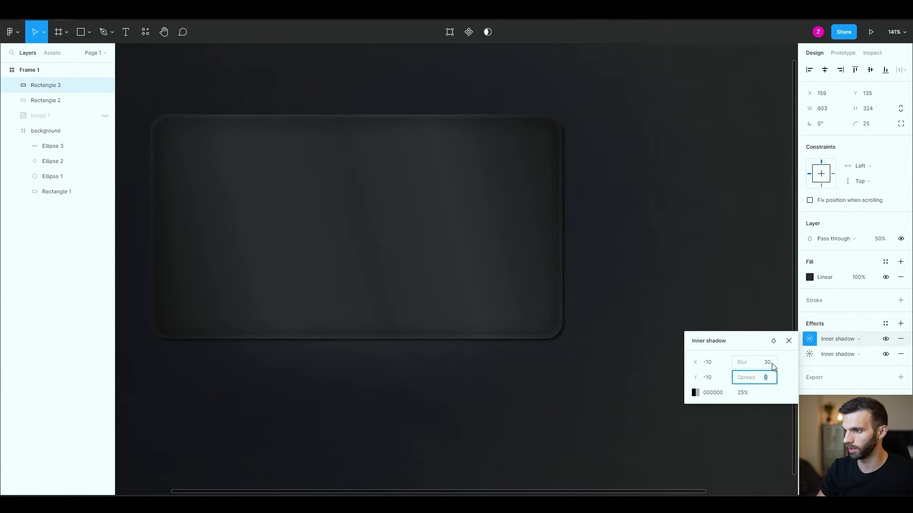
Colour Rectangle 3's second inner shadow FFFFFF at 10% opacity and close its settings
key("Tab")
left_click(712, 394)
type("ffffff")
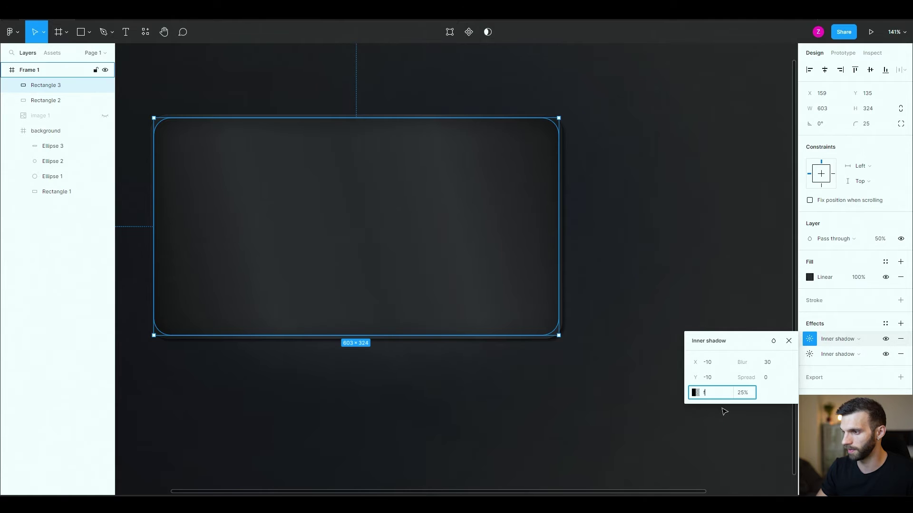
key("Tab")
type("1")
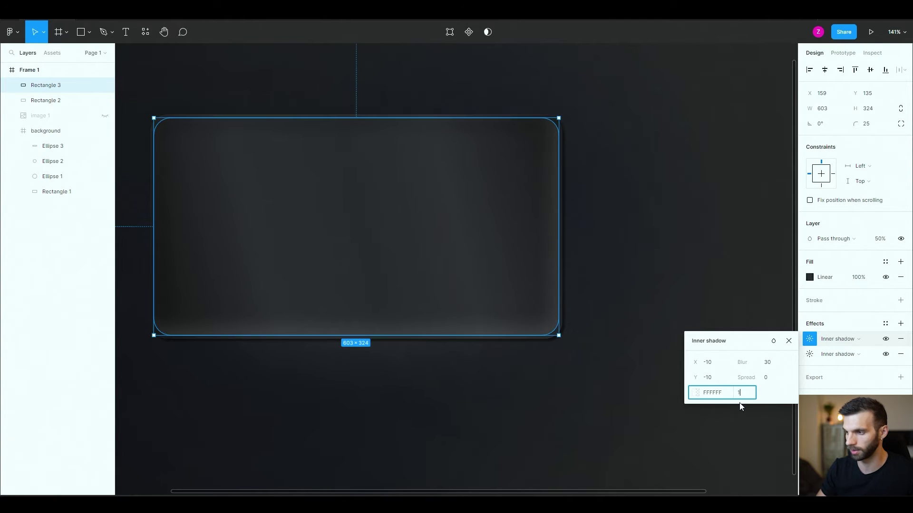
type("0")
key("Return")
key("Escape")
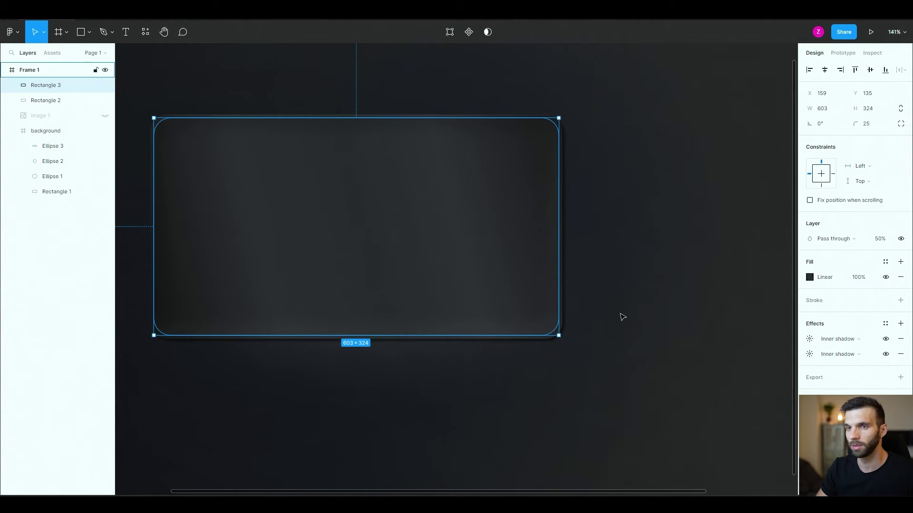
Toggle the visibility of Rectangle 3's two inner shadows to compare the card with and without each one
left_click(885, 340)
left_click(886, 339)
left_click(886, 339)
left_click(885, 352)
left_click(885, 352)
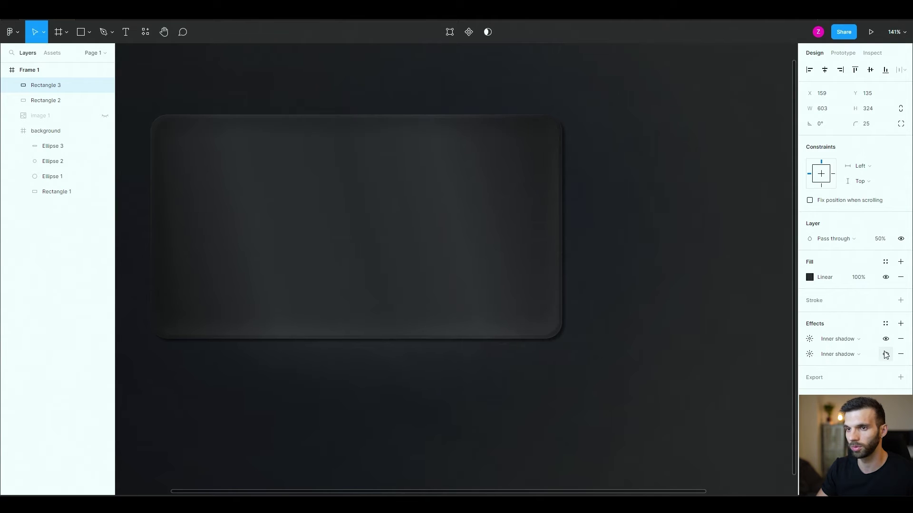
left_click(885, 339)
left_click(886, 353)
left_click(886, 339)
left_click(885, 354)
Add a layer blur of 3 to Rectangle 3 and deselect the card
left_click(901, 323)
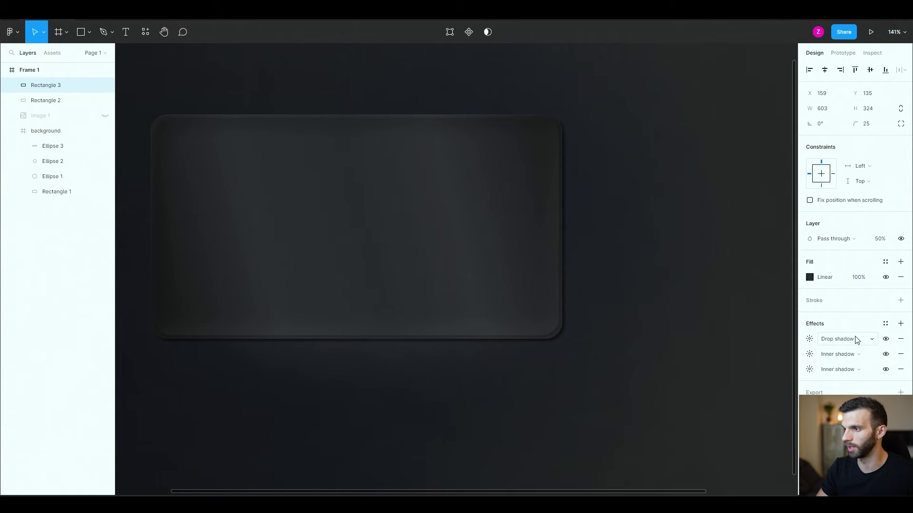
left_click(845, 341)
left_click(845, 352)
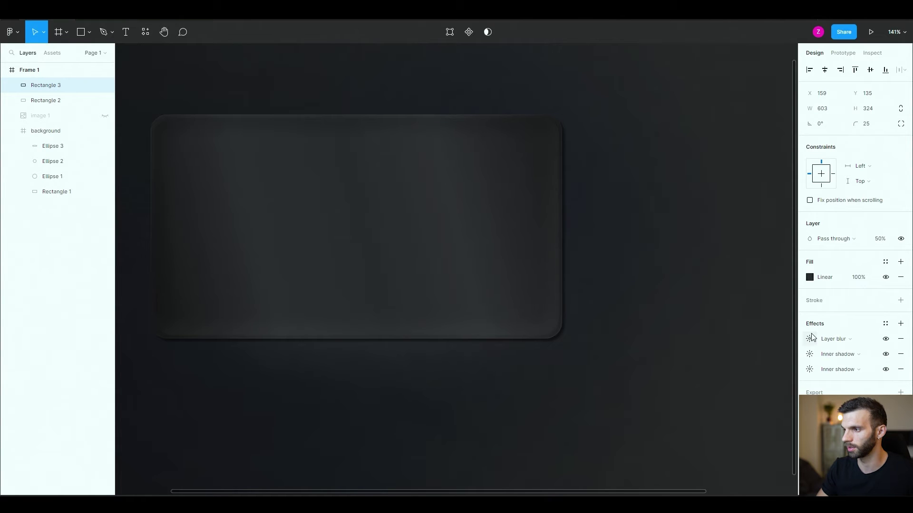
left_click(810, 339)
type("3")
key("Return")
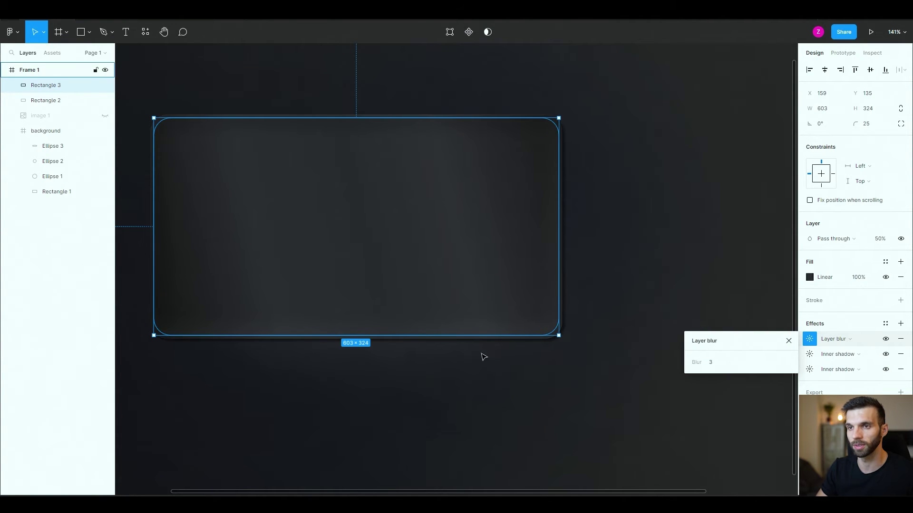
left_click(310, 411)
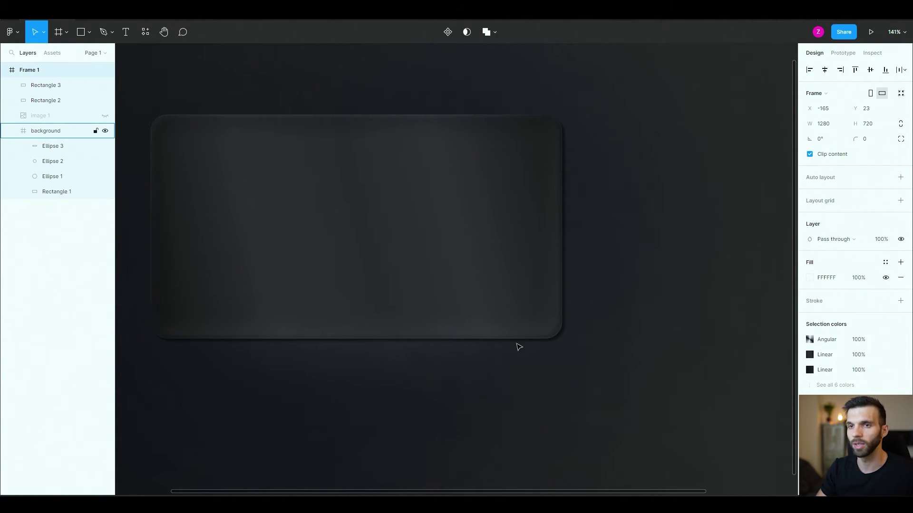
Show the hidden image 1 chart screenshot, position it over the card, and place its layer above Rectangle 3
left_click(98, 119)
left_click(105, 117)
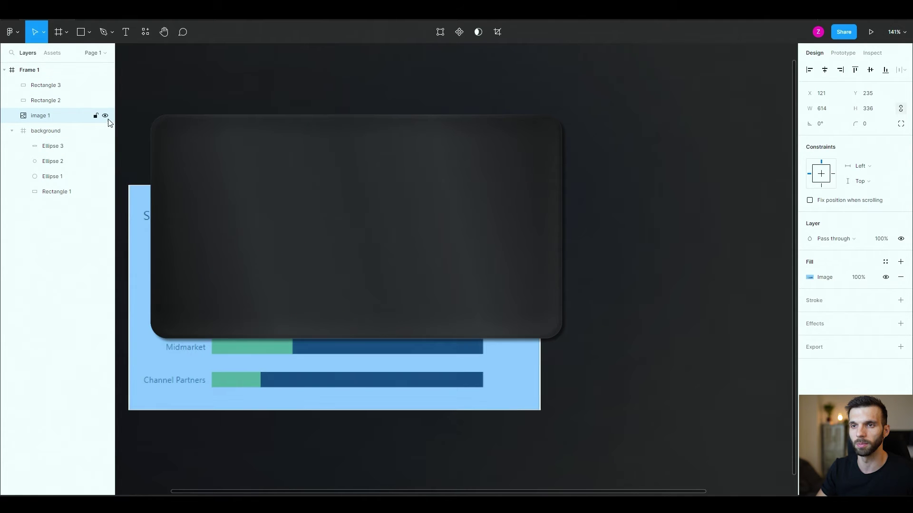
left_click_drag(227, 376, 247, 305)
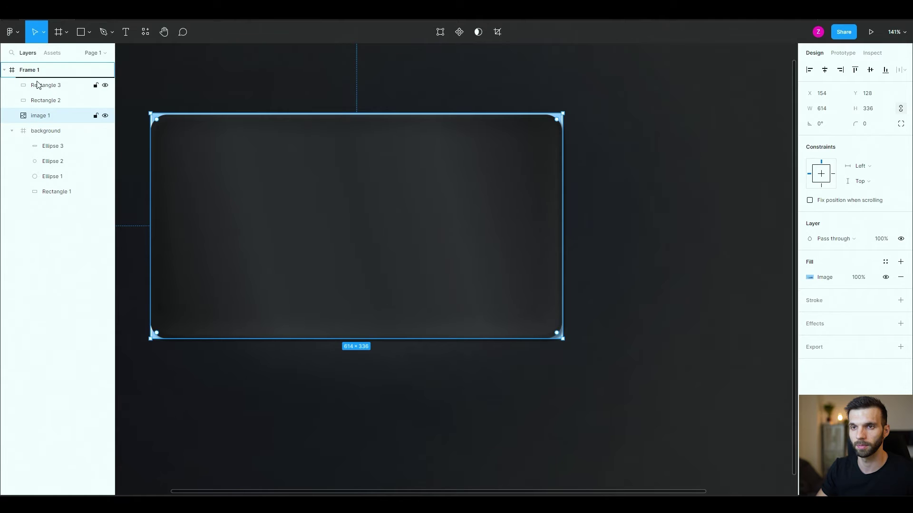
left_click_drag(38, 84, 36, 86)
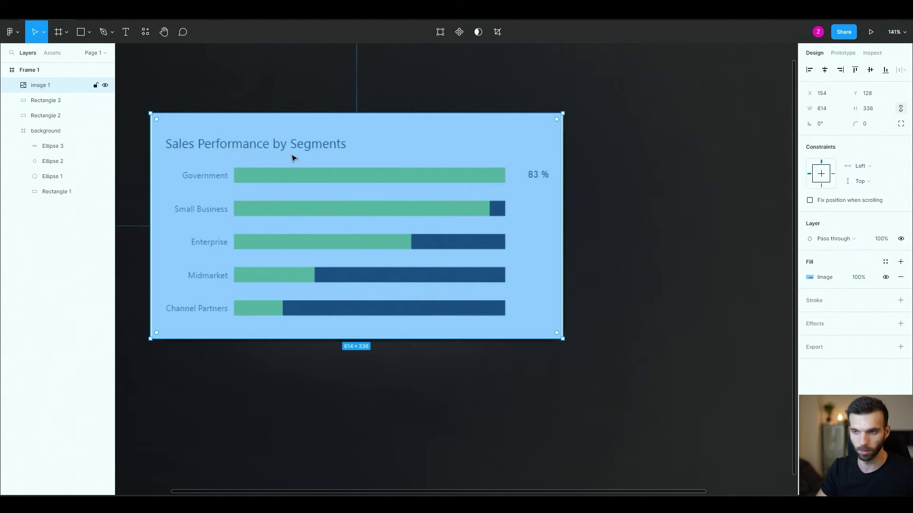
Draw a 404 × 15 rectangle along the Government bar of the chart image
key("r")
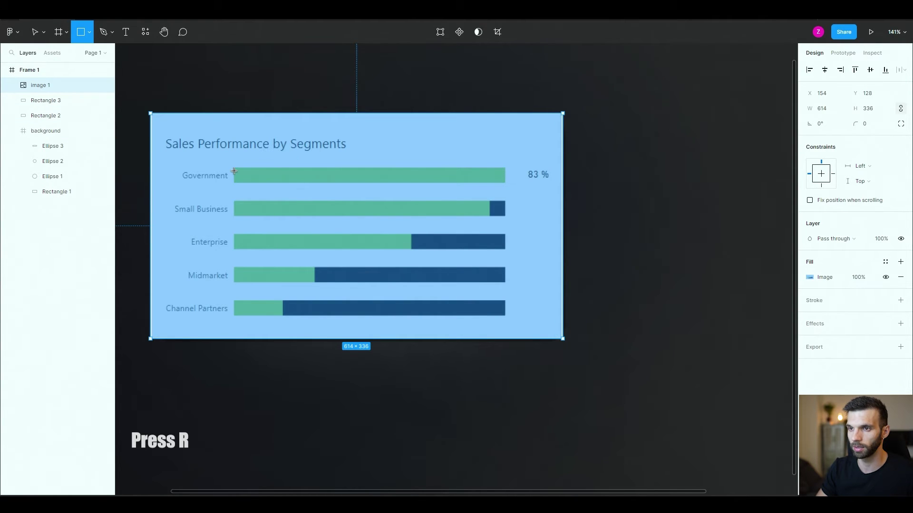
left_click_drag(234, 171, 505, 180)
scroll(505, 181, "up", 5)
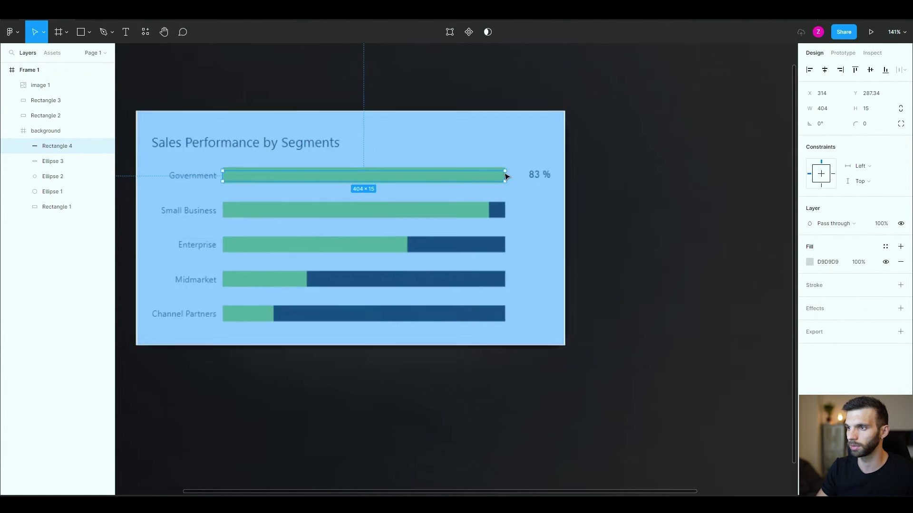
scroll(505, 183, "down", 3)
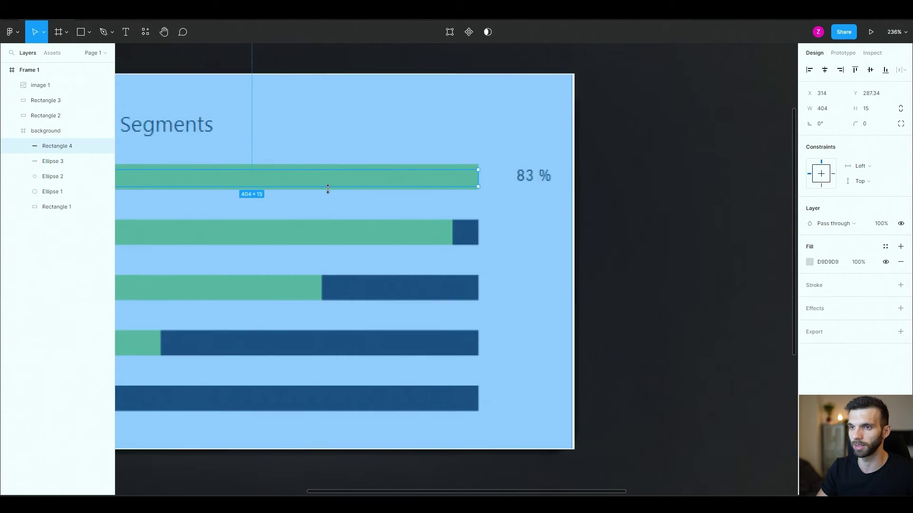
scroll(285, 190, "left", 5)
scroll(238, 188, "up", 3)
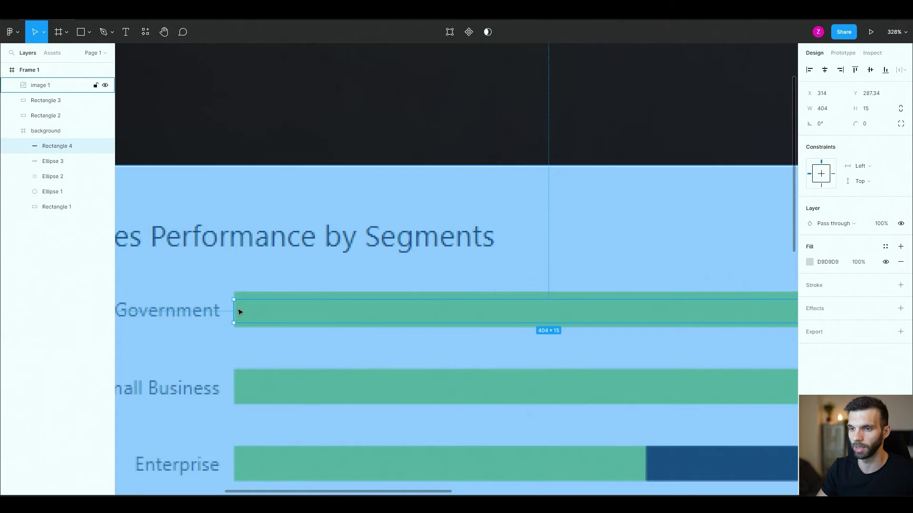
scroll(285, 319, "down", 5)
scroll(409, 330, "down", 3)
scroll(457, 286, "up", 5)
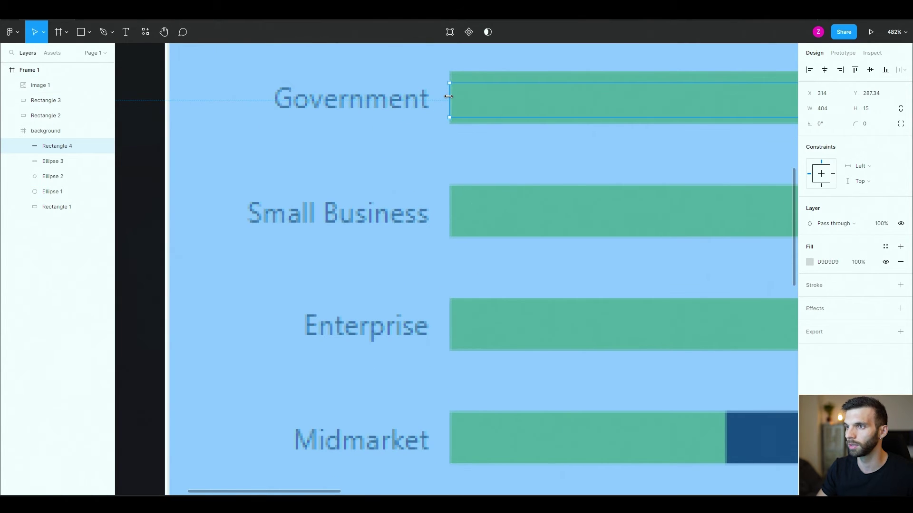
scroll(465, 185, "down", 3)
scroll(463, 188, "right", 5)
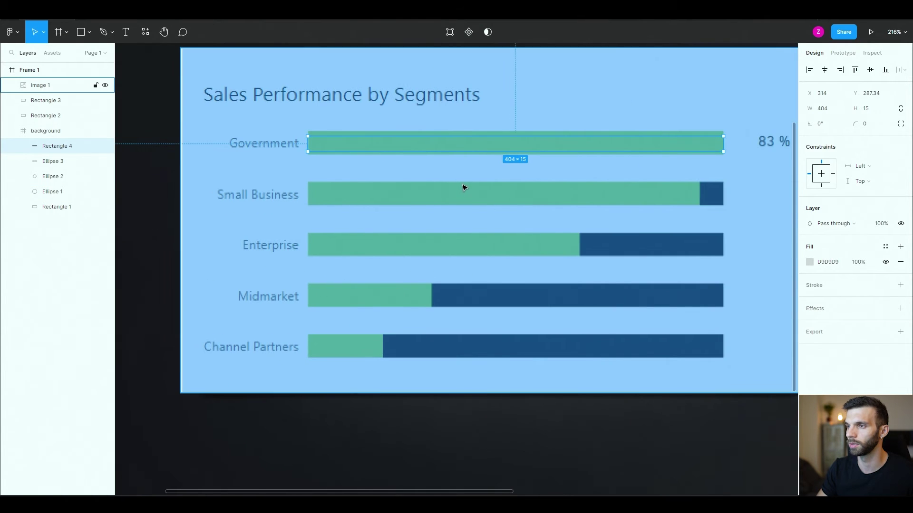
Set Rectangle 4's height to 10 and shift it down to centre it vertically on the Government bar
left_click(870, 108)
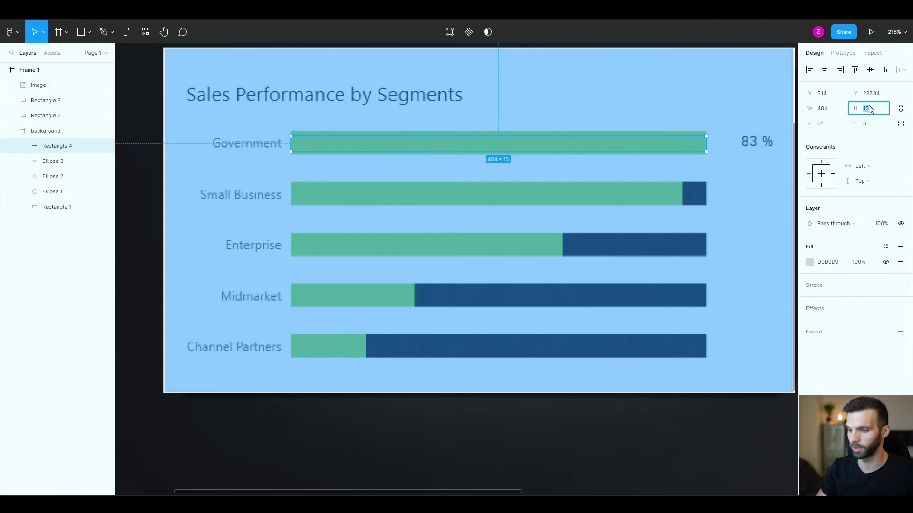
type("10")
key("Return")
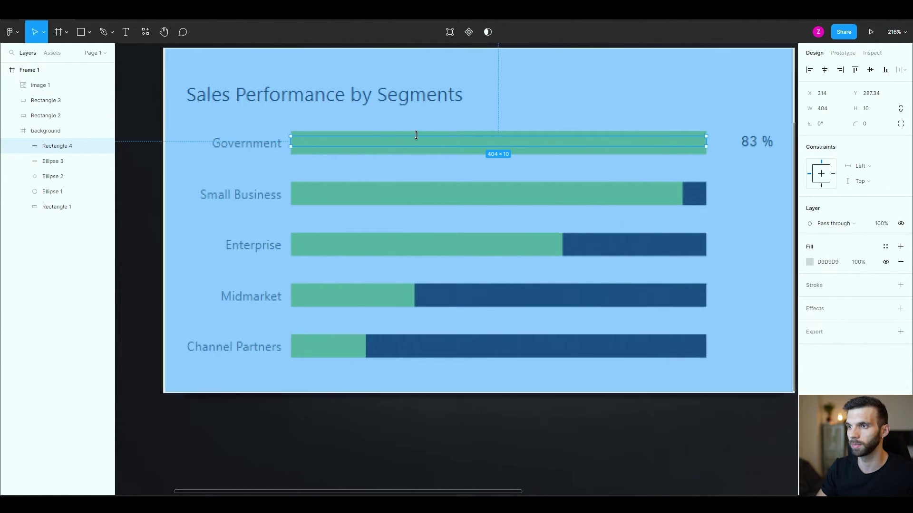
left_click_drag(421, 145, 421, 147)
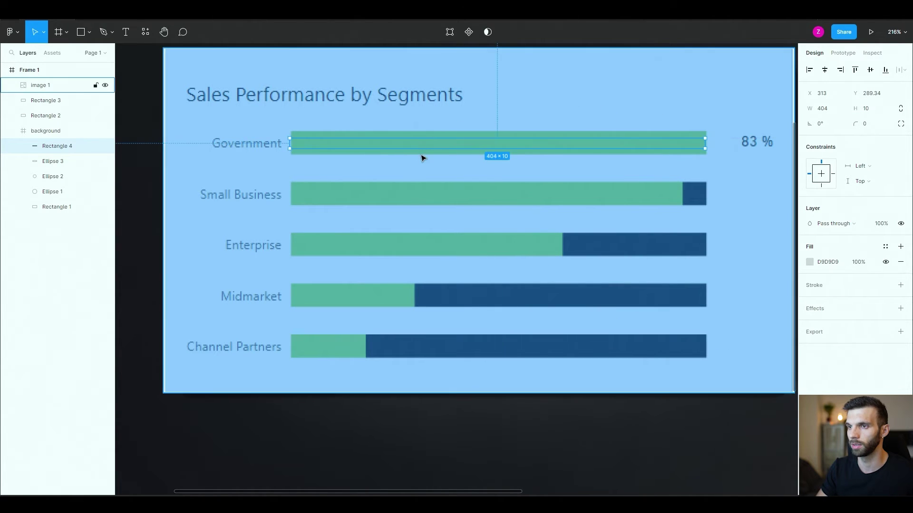
Round Rectangle 4's corners with a radius of 5
left_click(873, 128)
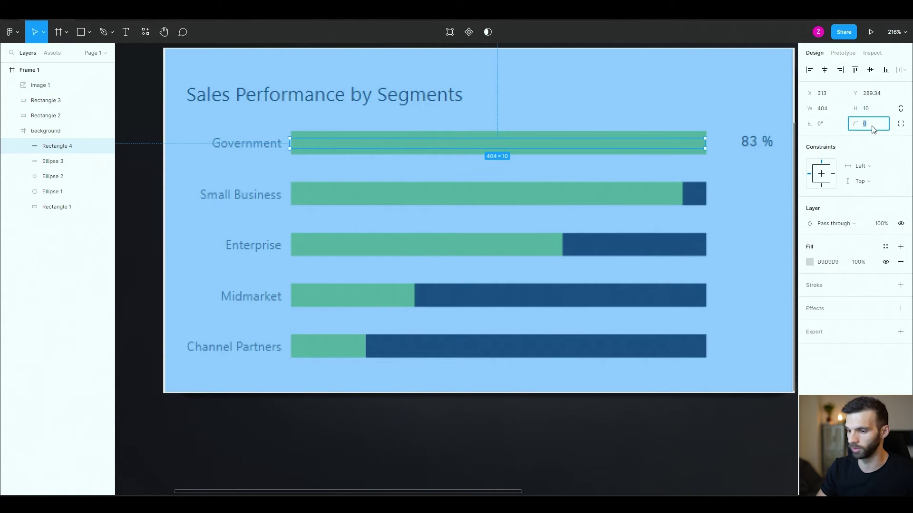
key("Return")
key("ctrl+plus")
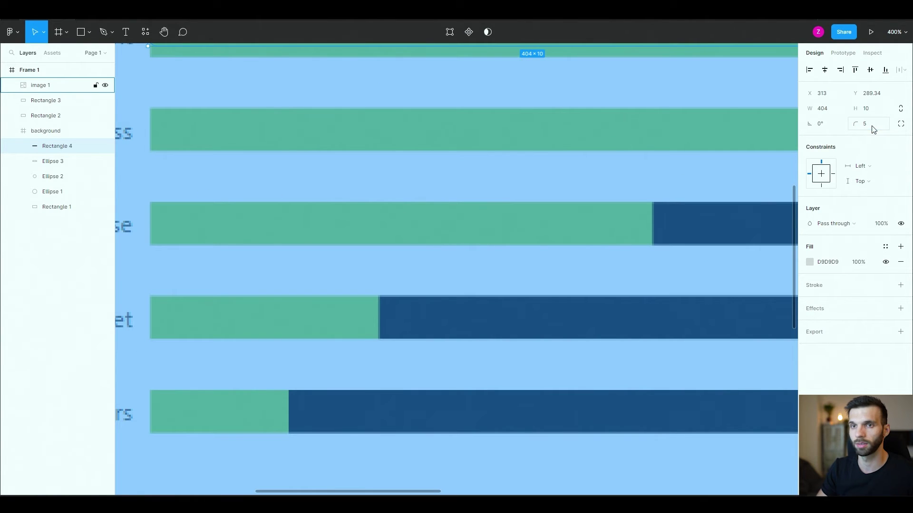
scroll(222, 166, "down", 1)
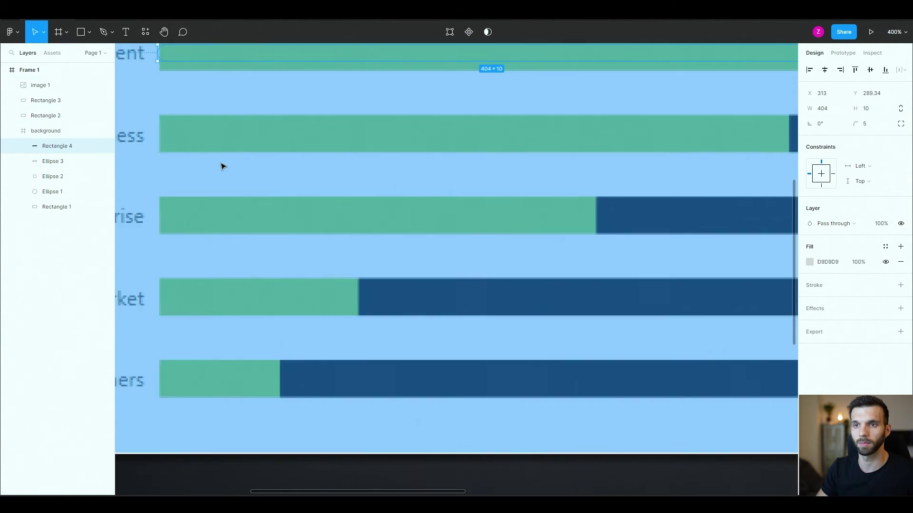
Move the Rectangle 4 layer out of the background frame to above image 1, and nudge the bar 1 px right
scroll(222, 165, "down", 2)
left_click_drag(56, 153, 34, 81)
scroll(322, 171, "up", 3)
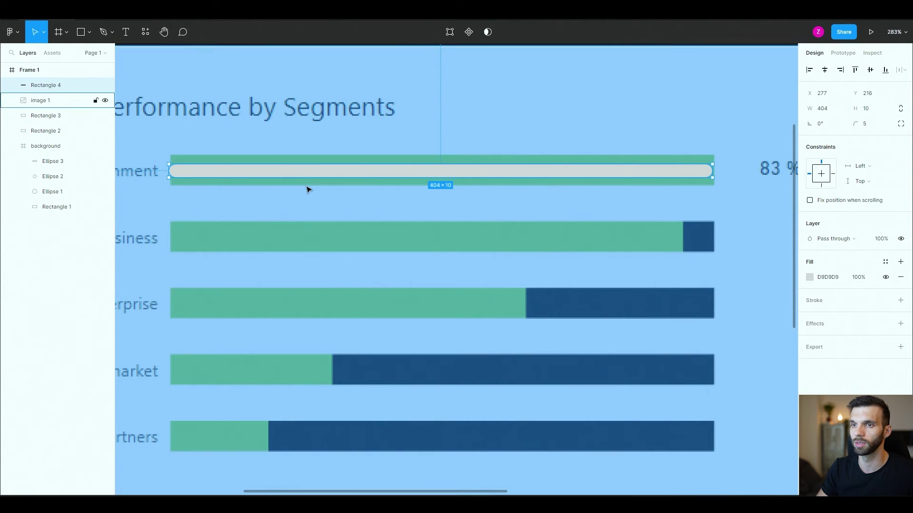
key("Right")
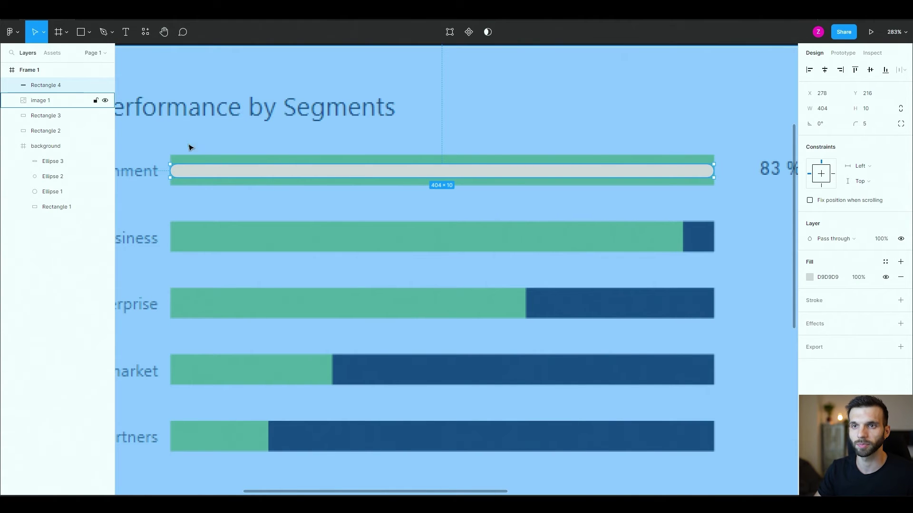
Duplicate the bar and resize the lower copy, Rectangle 4, to 412 × 18
key("ctrl+d")
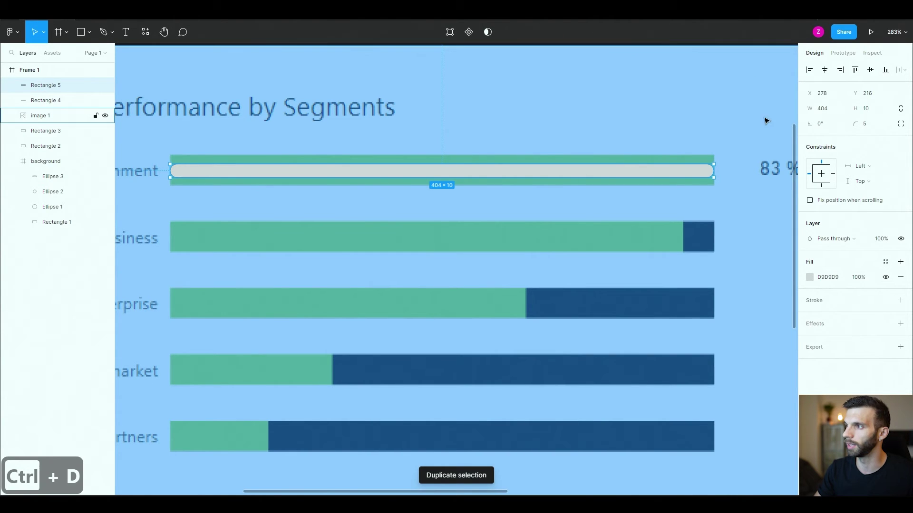
left_click(42, 102)
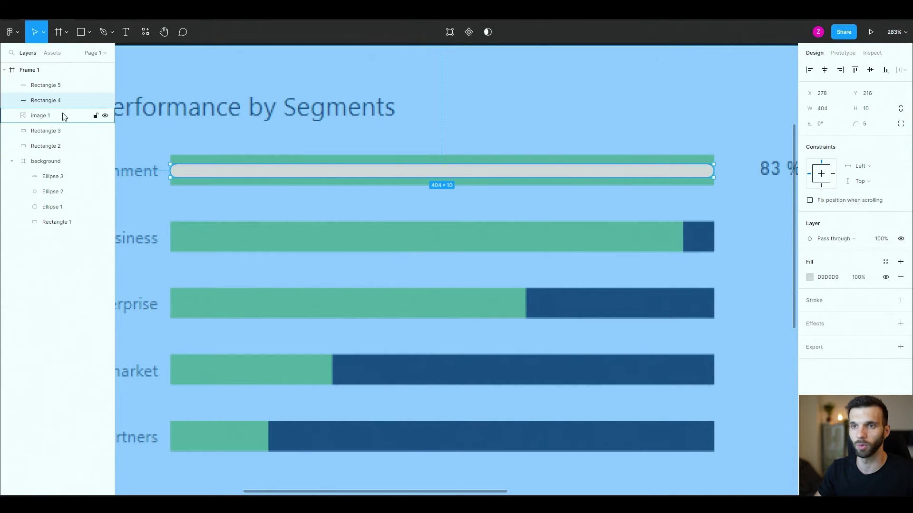
left_click(867, 110)
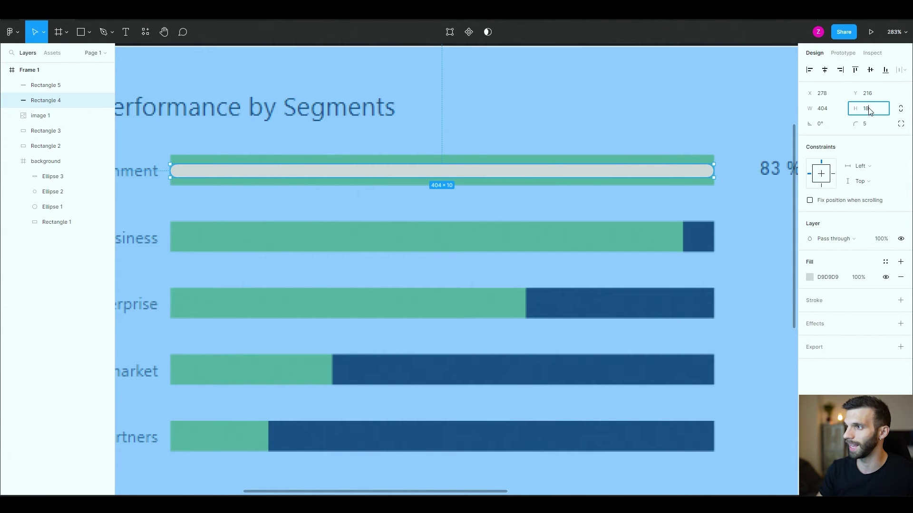
left_click(824, 109)
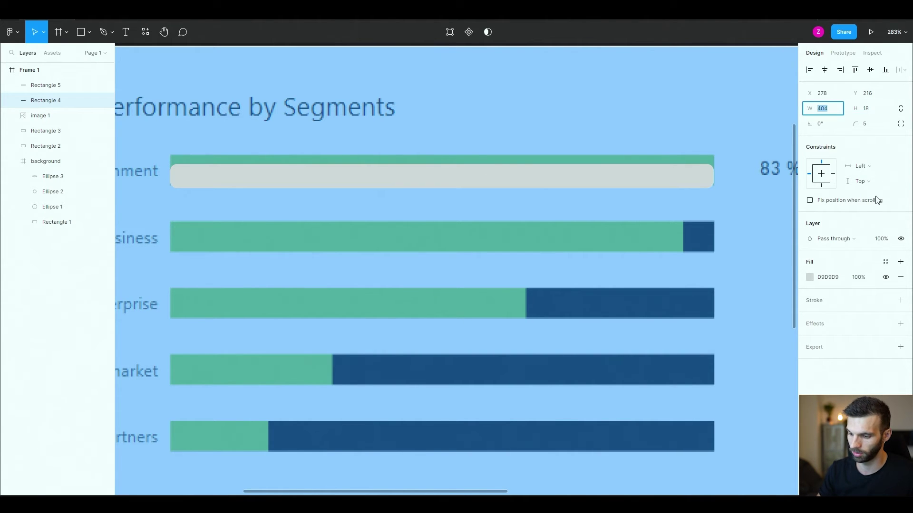
type("412")
key("Return")
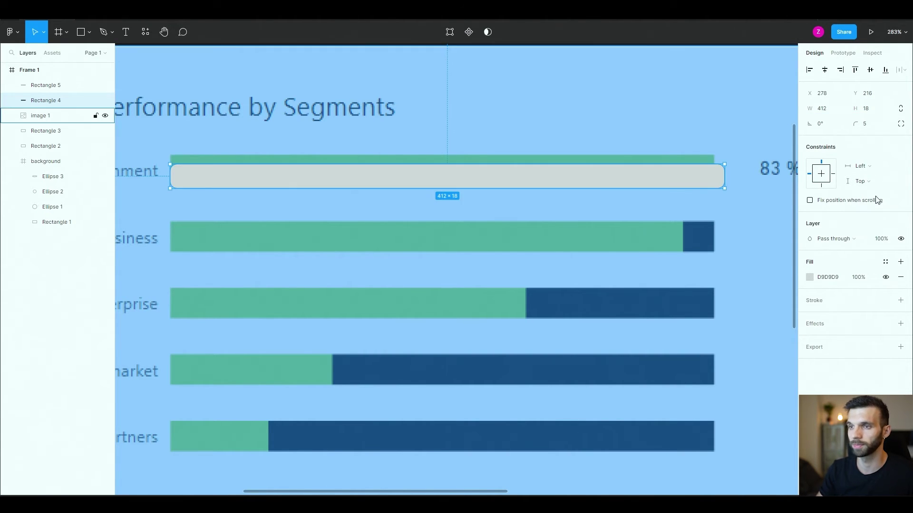
Give Rectangle 4 a corner radius of 10 and a 1A1A1A fill
left_click_drag(860, 123, 865, 124)
left_click(821, 277)
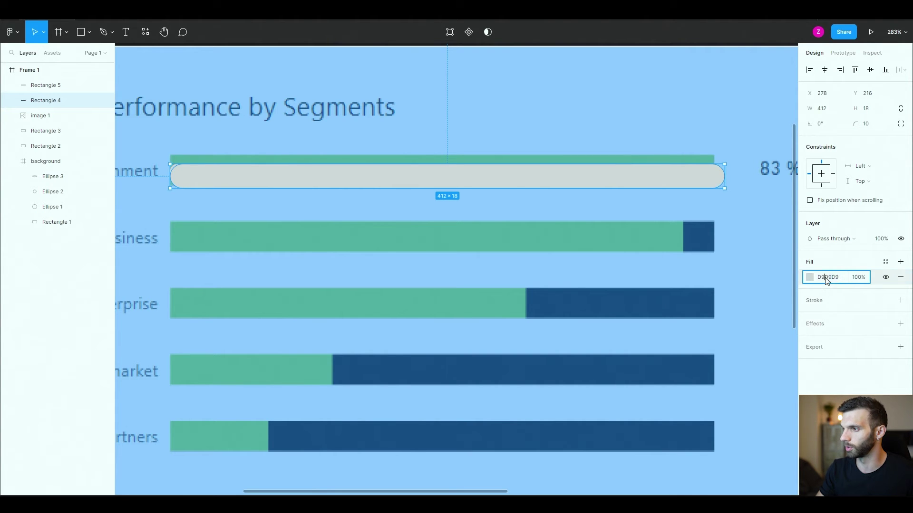
type("1a1a")
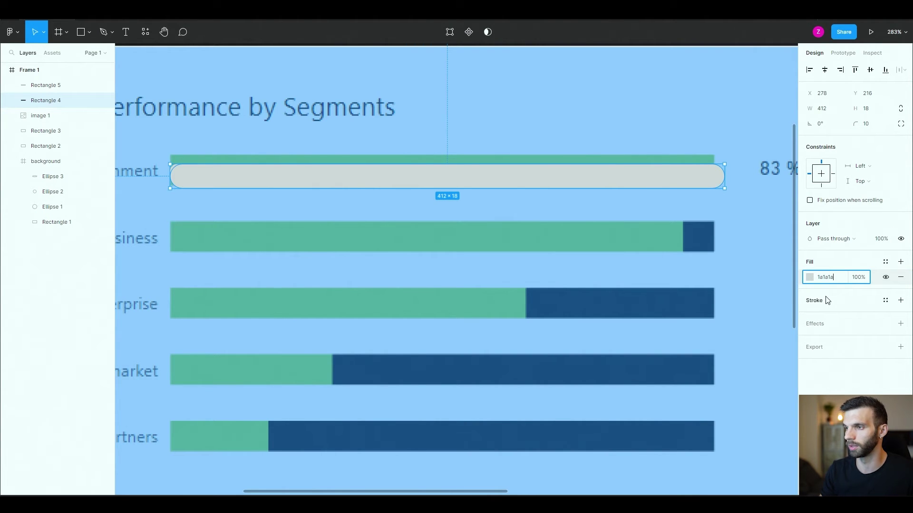
type("1a")
key("Return")
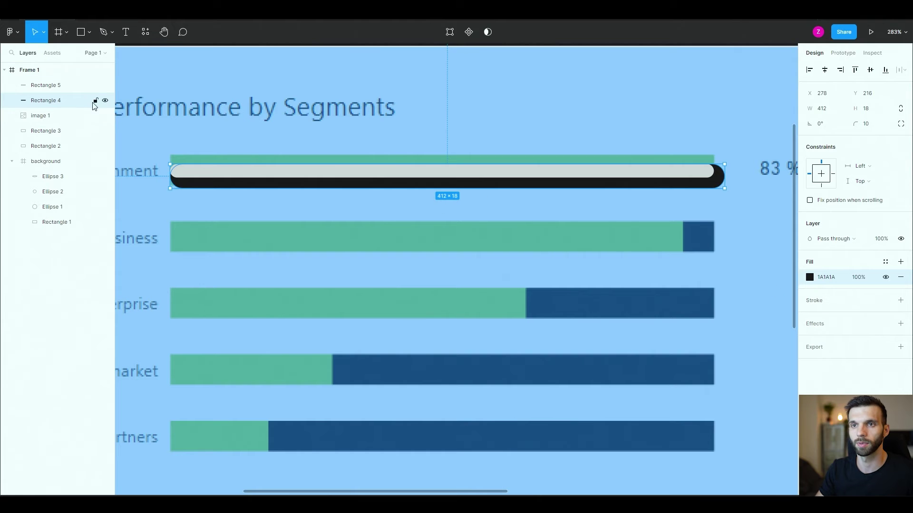
Align Rectangle 4 and Rectangle 5 on their horizontal and vertical centres and move both over the Government bar
left_click(53, 95, "shift")
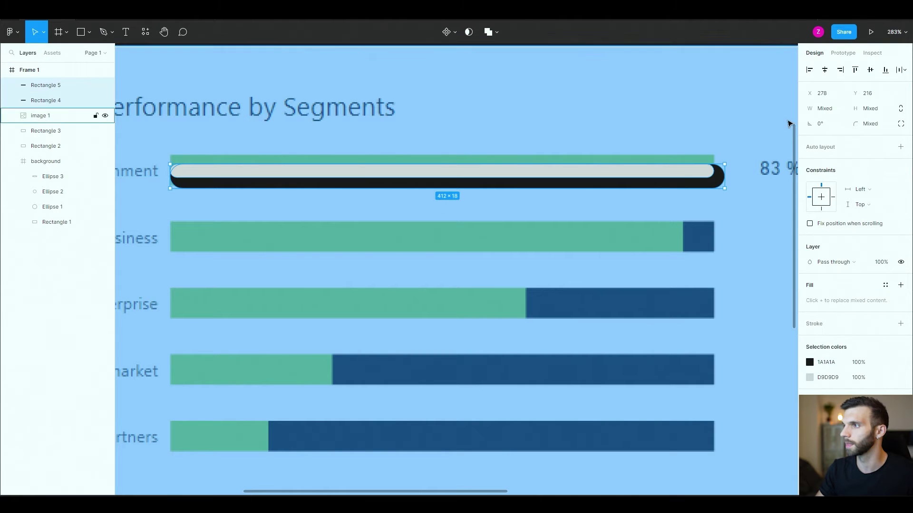
left_click(825, 70)
left_click(870, 70)
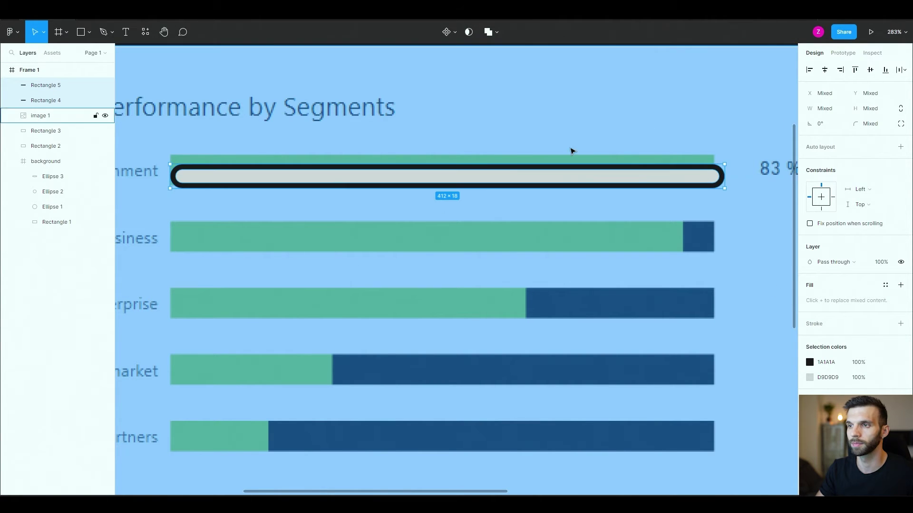
left_click_drag(446, 173, 437, 168)
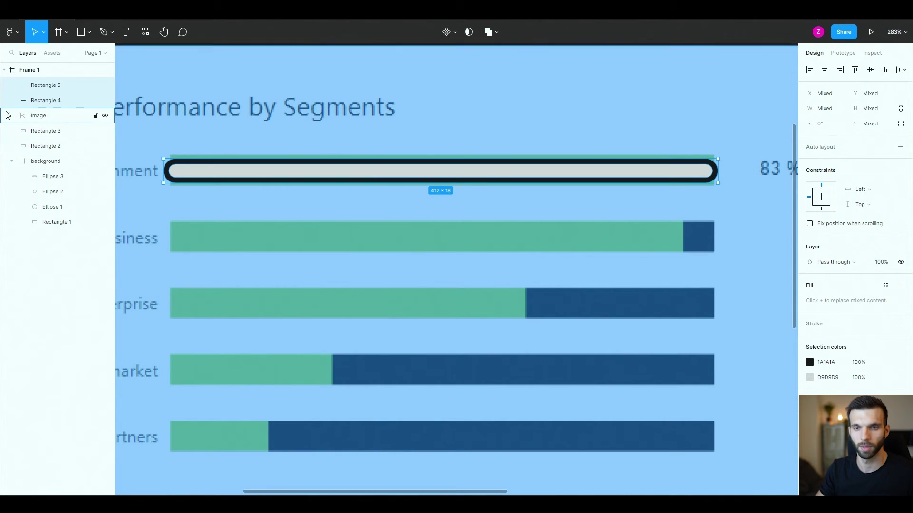
Rename the Rectangle 4 layer to "bar frame" and the Rectangle 5 layer to "bar inner"
double_click(48, 100)
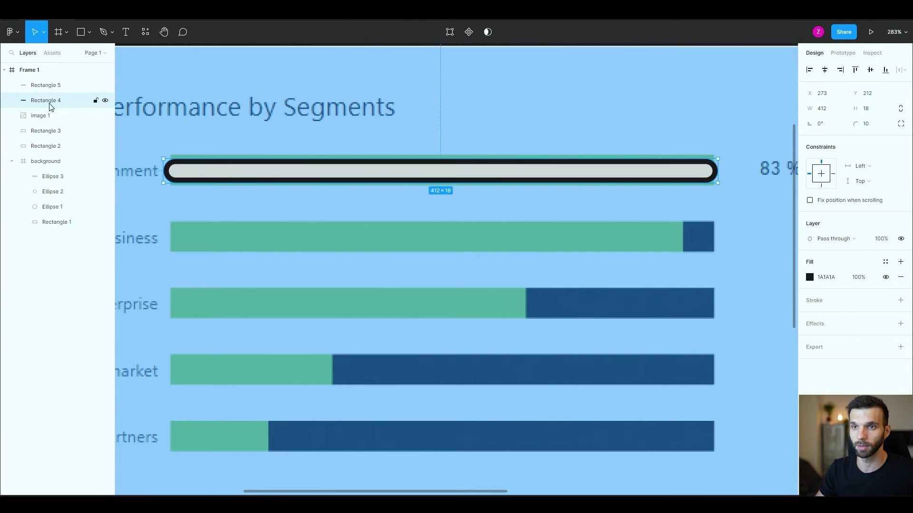
type("bar fr")
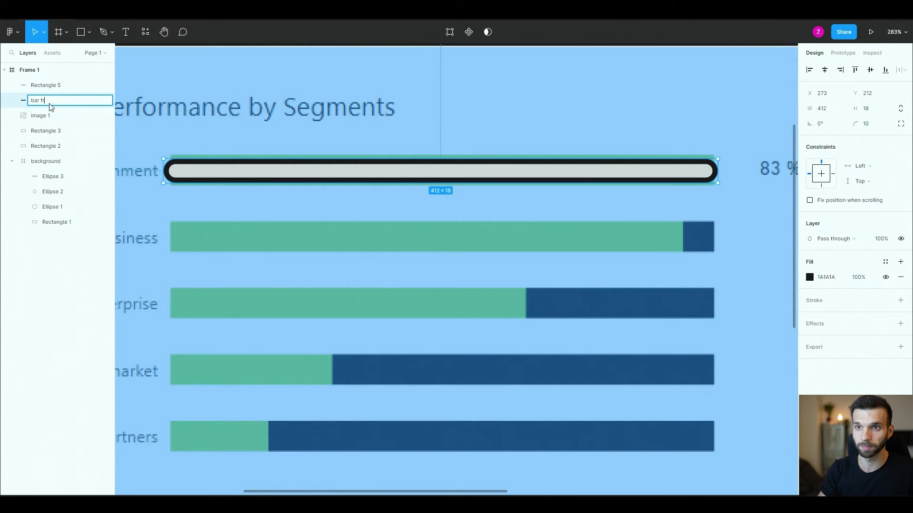
type("ame")
key("Return")
double_click(41, 89)
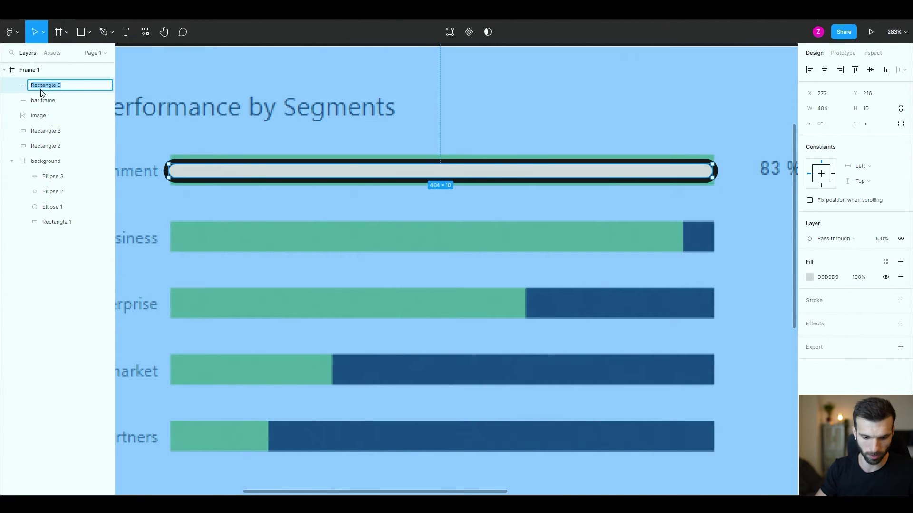
type("bar inner")
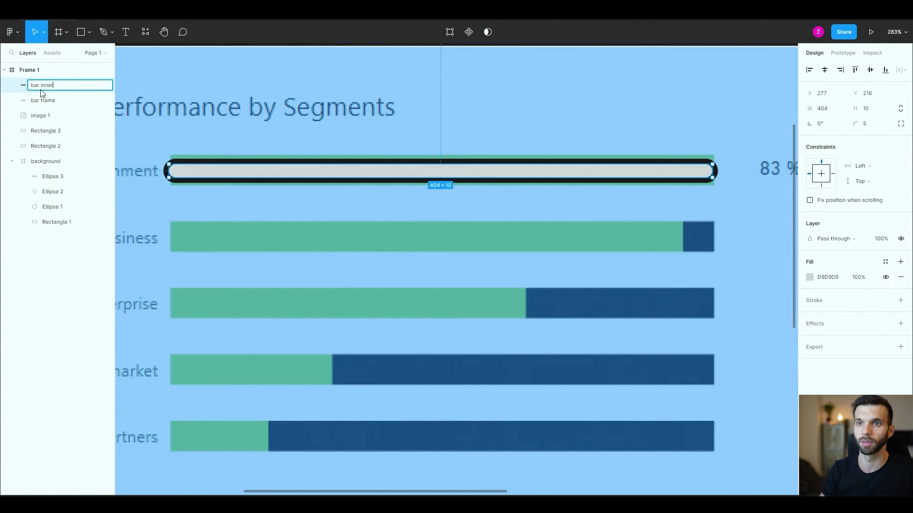
key("Return")
Duplicate the bar inner and bar frame pair over the other four bars, and nudge the Enterprise and Government pairs up into line
left_click(62, 101, "shift")
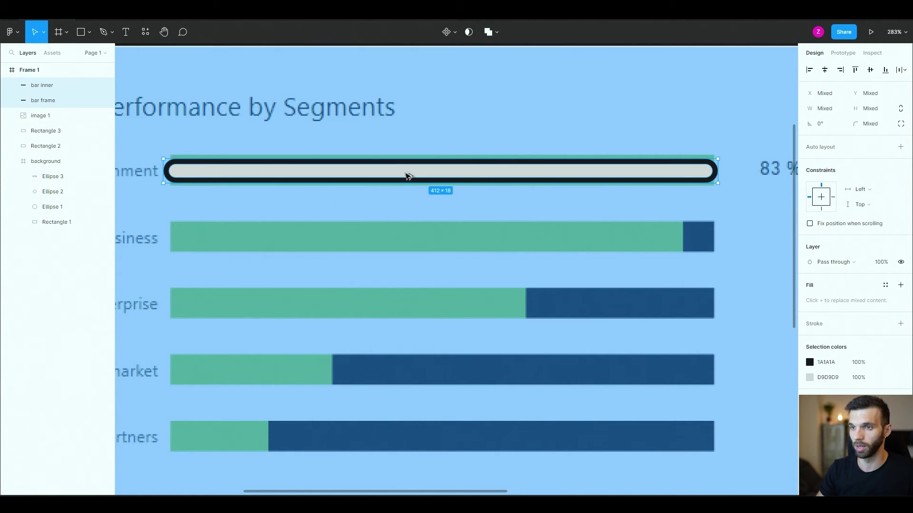
left_click_drag(409, 178, 401, 435)
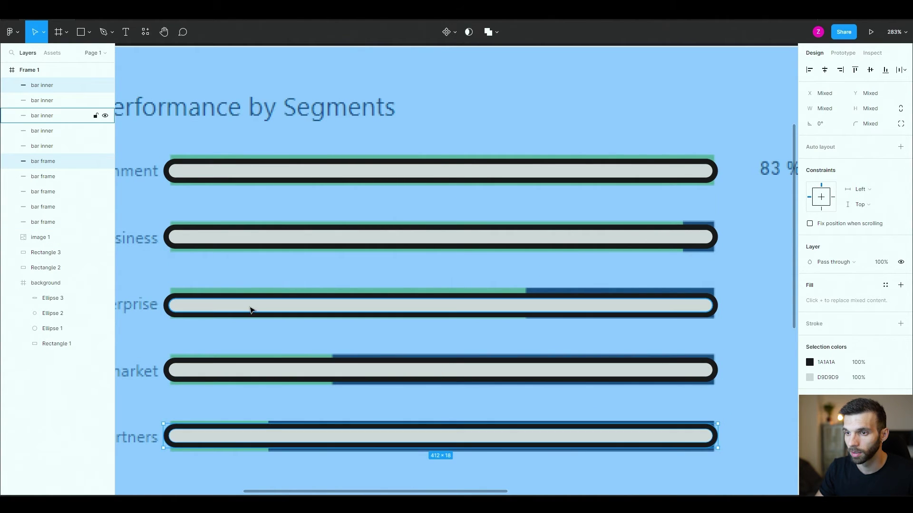
left_click(247, 299)
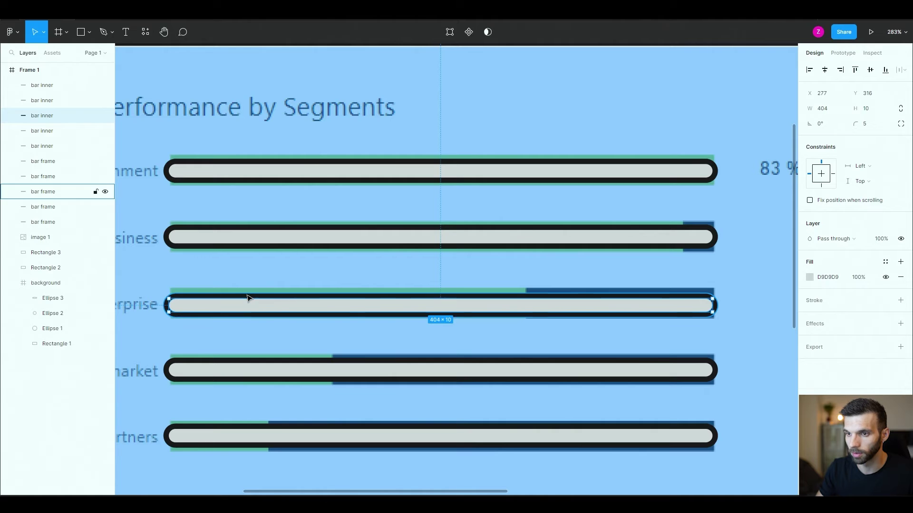
left_click(247, 296, "shift")
left_click(242, 171)
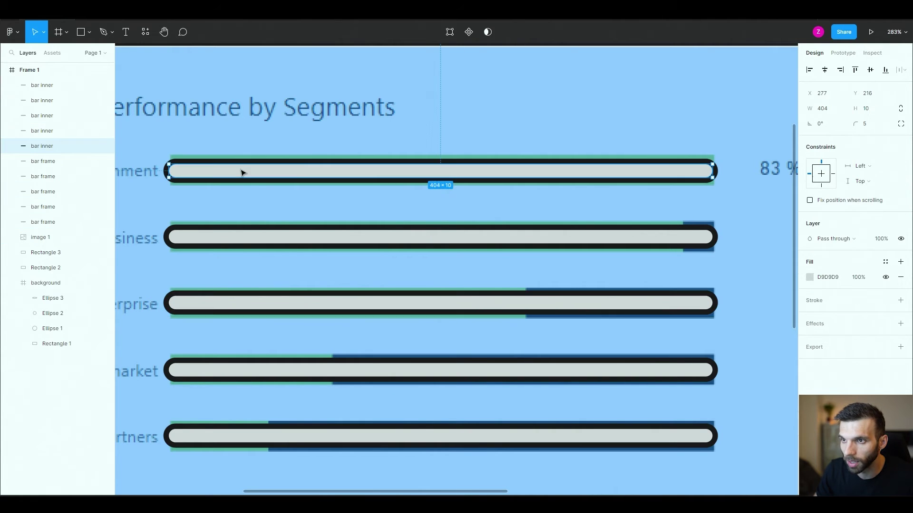
left_click(239, 158, "shift")
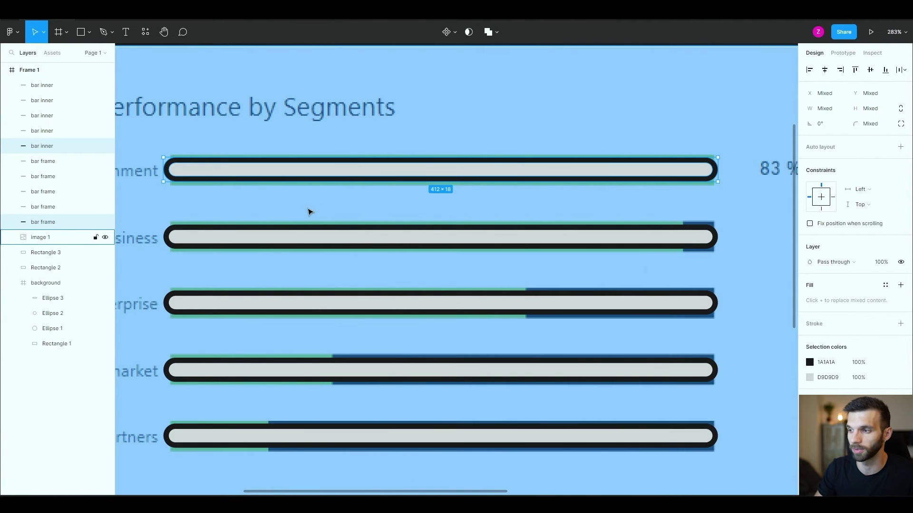
Wrap the five bar frame layers in a frame named "bar frames"
scroll(443, 341, "down", 3)
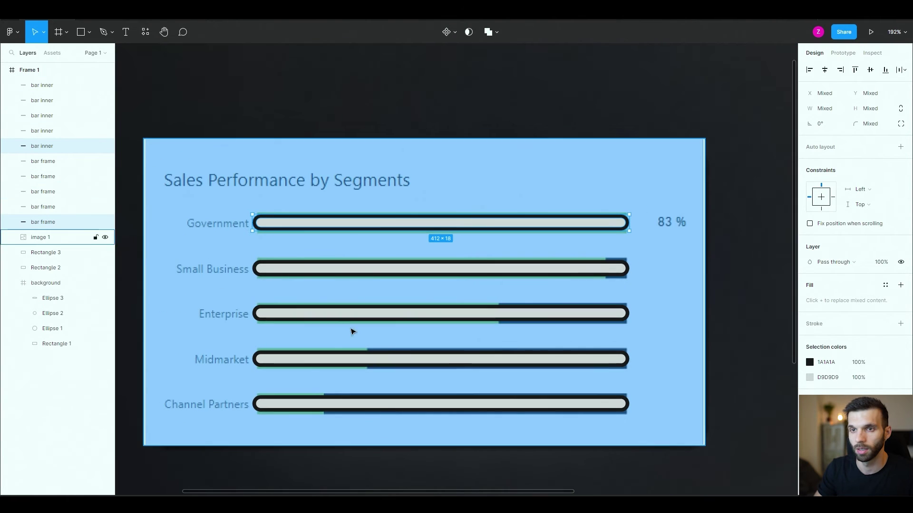
left_click(43, 162)
left_click(39, 224, "shift")
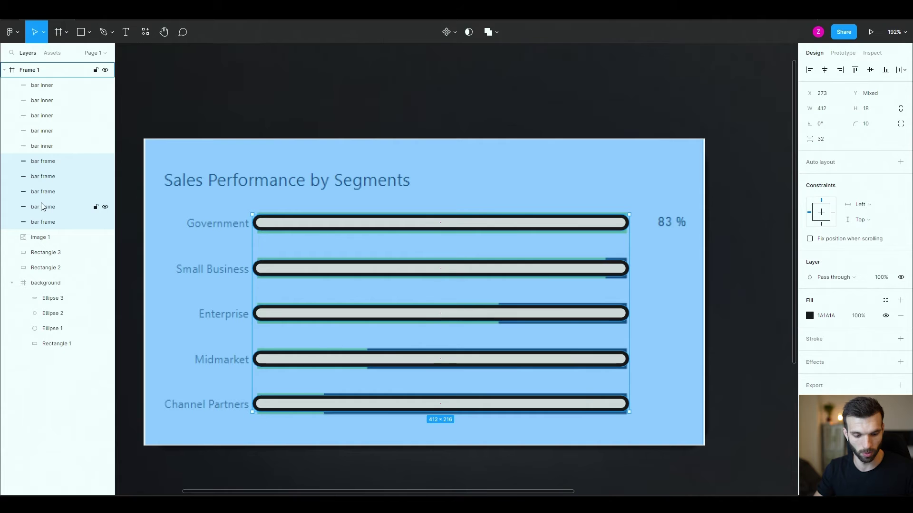
key("ctrl+alt+g")
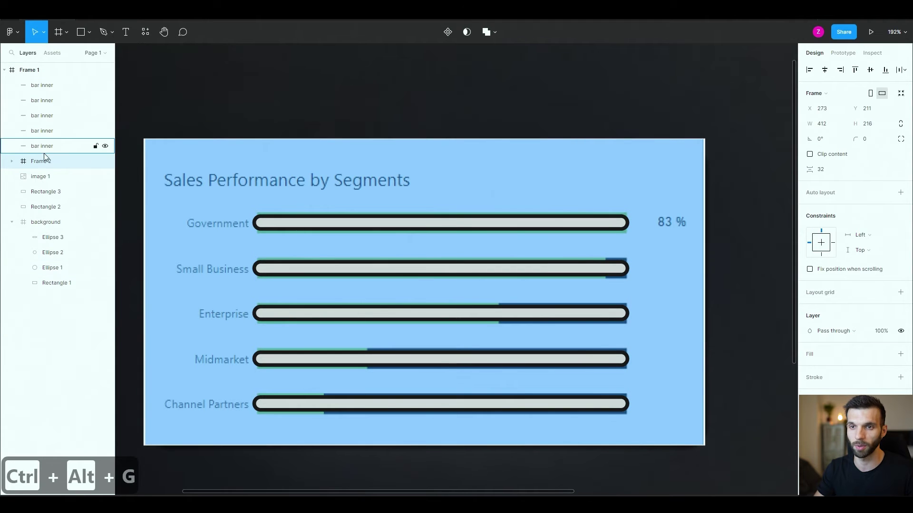
double_click(42, 161)
type("bar")
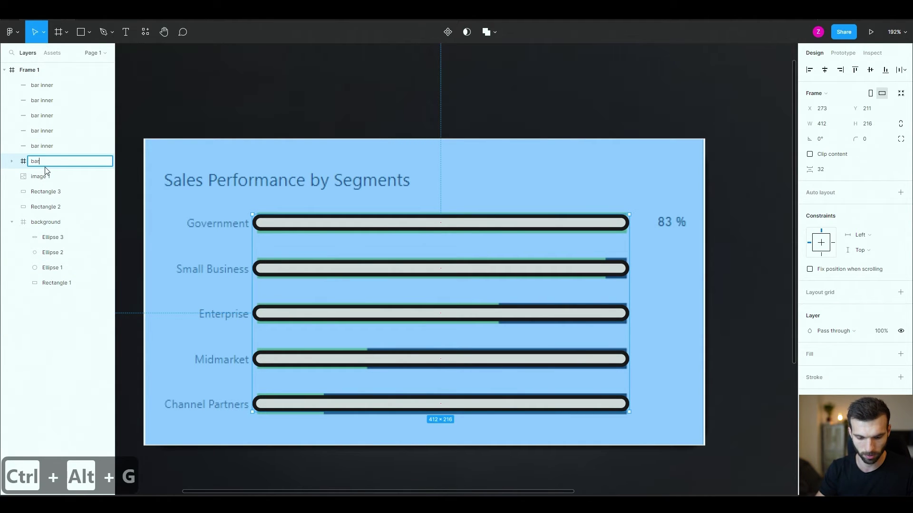
key("Return")
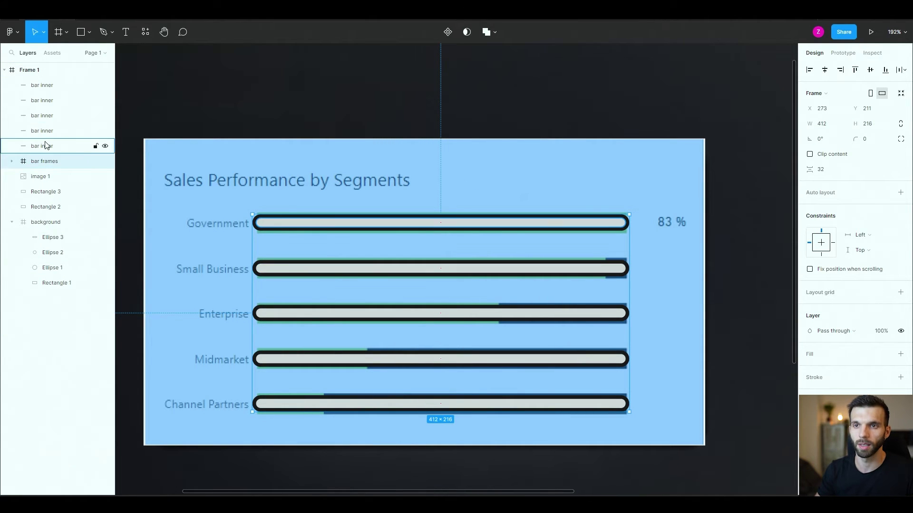
Wrap the five bar inner layers in a frame named "bar inners"
left_click(42, 146)
left_click(42, 86, "shift")
left_click(40, 88)
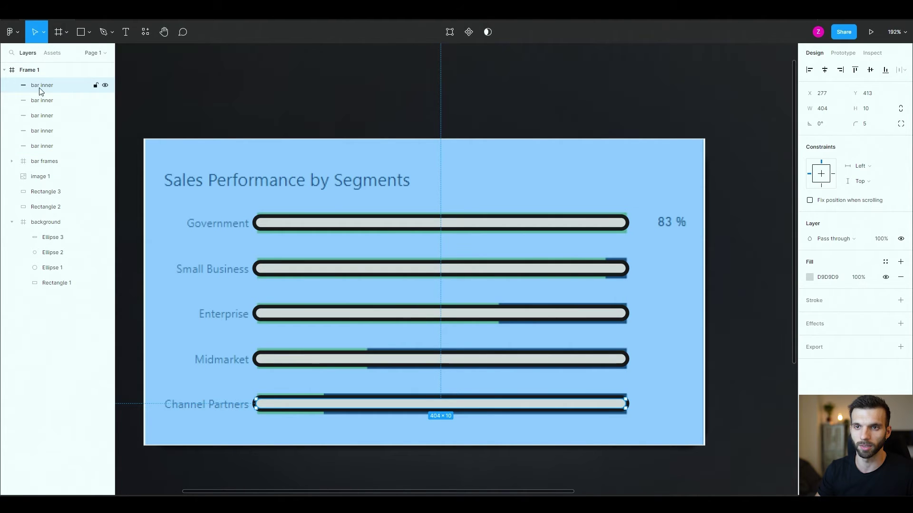
left_click(49, 147, "shift")
key("ctrl+alt+g")
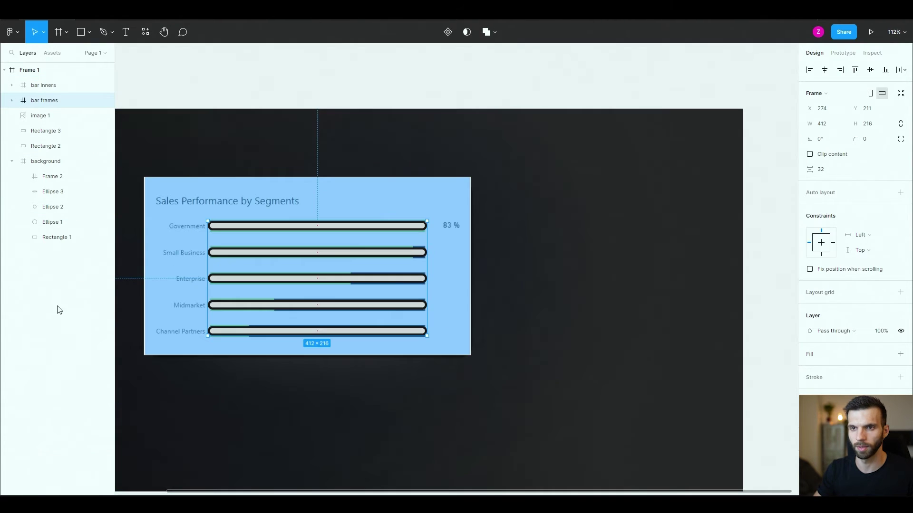
Hide image 1, then duplicate Rectangle 2 to just above Rectangle 3 and name the copy "bar frame"
left_click(50, 147)
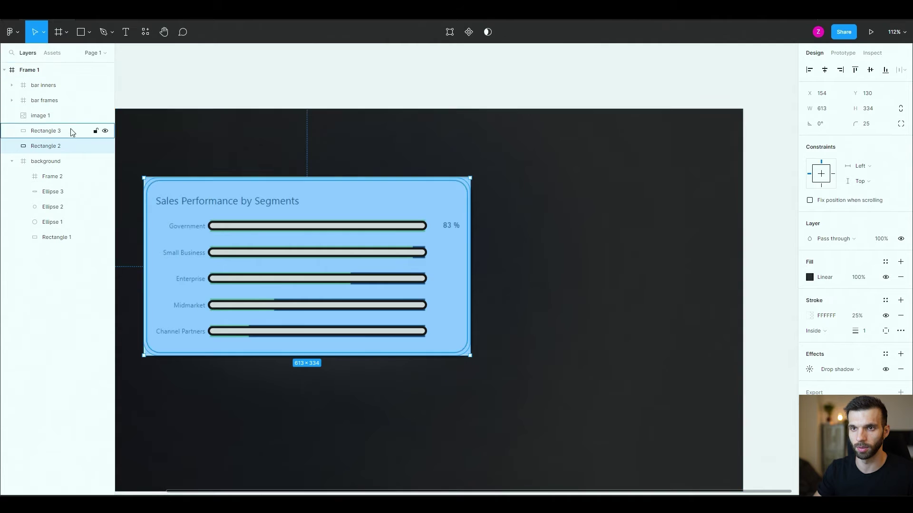
left_click(105, 116)
left_click(76, 147)
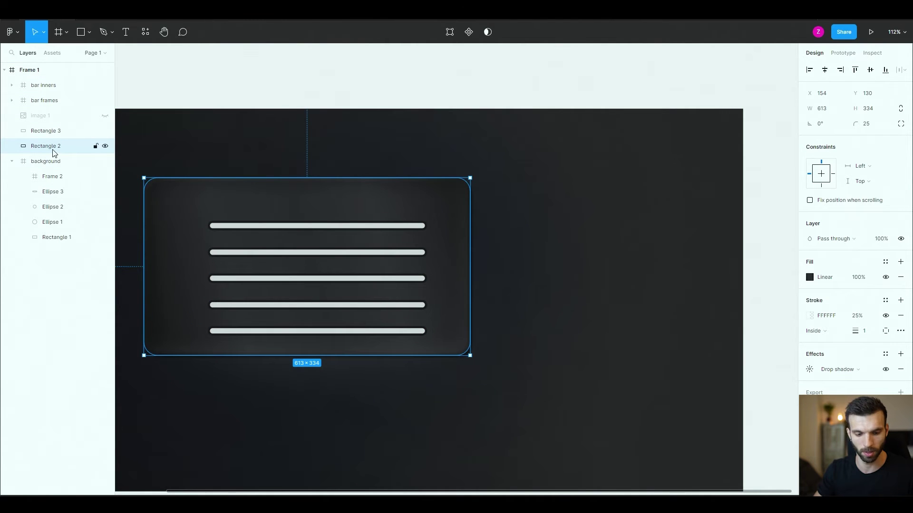
key("ctrl+d")
left_click_drag(52, 149, 48, 131)
double_click(50, 131)
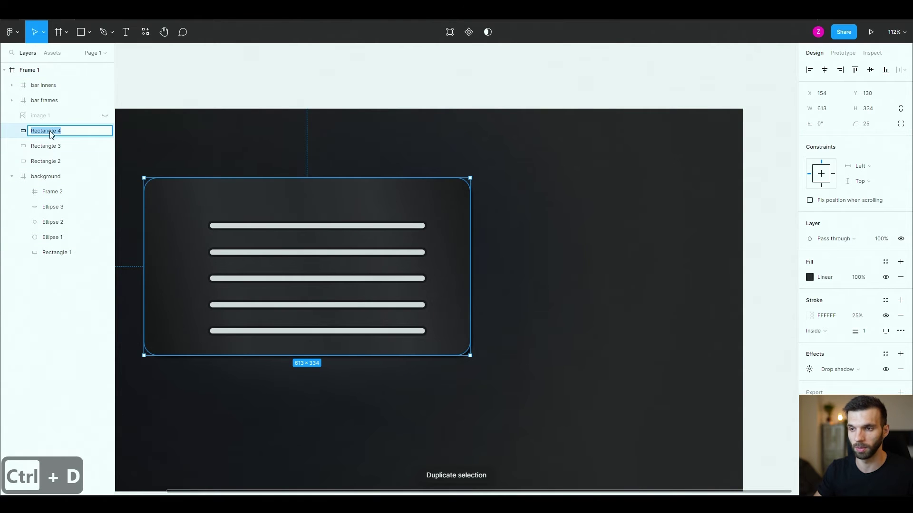
type("bar frame")
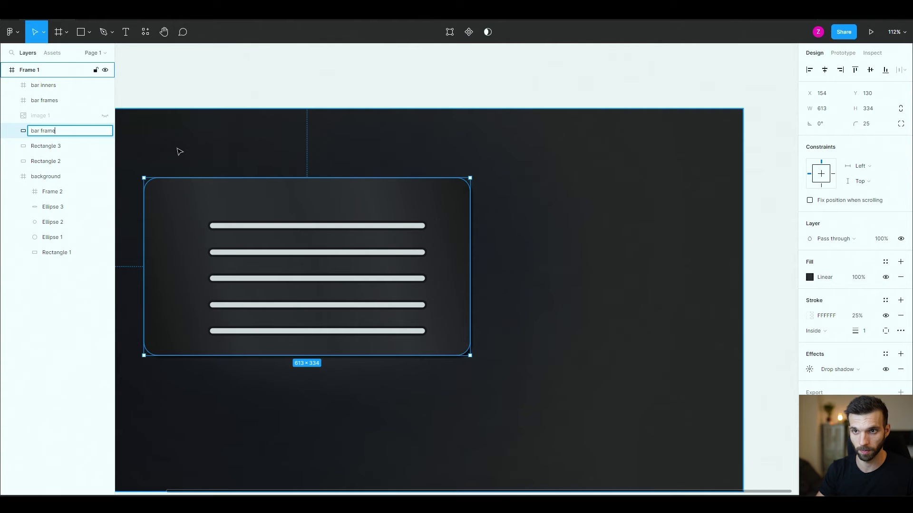
Duplicate the bar frames group and place both copies directly above Rectangle 3 in the layer order
left_click(44, 100)
key("ctrl+d")
key("ctrl+z")
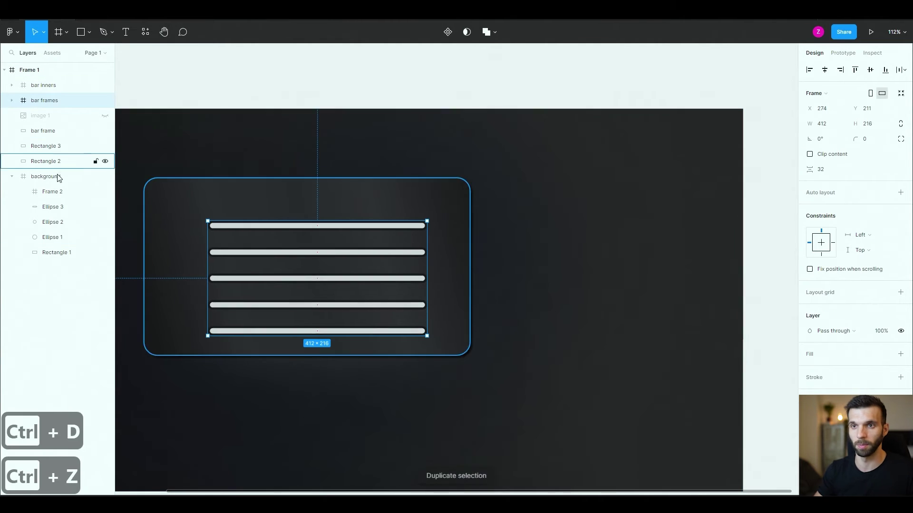
key("ctrl+d")
left_click_drag(47, 118, 49, 155)
left_click_drag(45, 98, 45, 143)
Wrap Rectangle 3 and Rectangle 2 in a frame named "foreground"
left_click(45, 161)
left_click(47, 176)
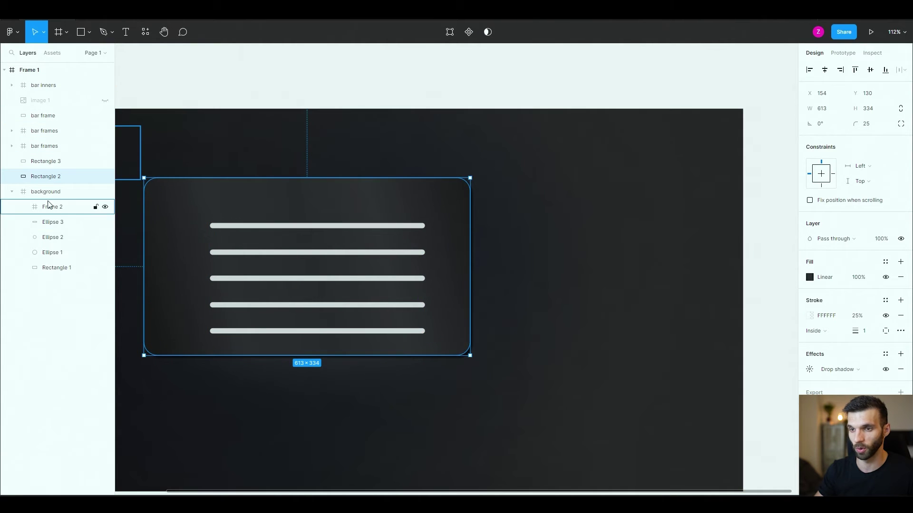
left_click(44, 162, "shift")
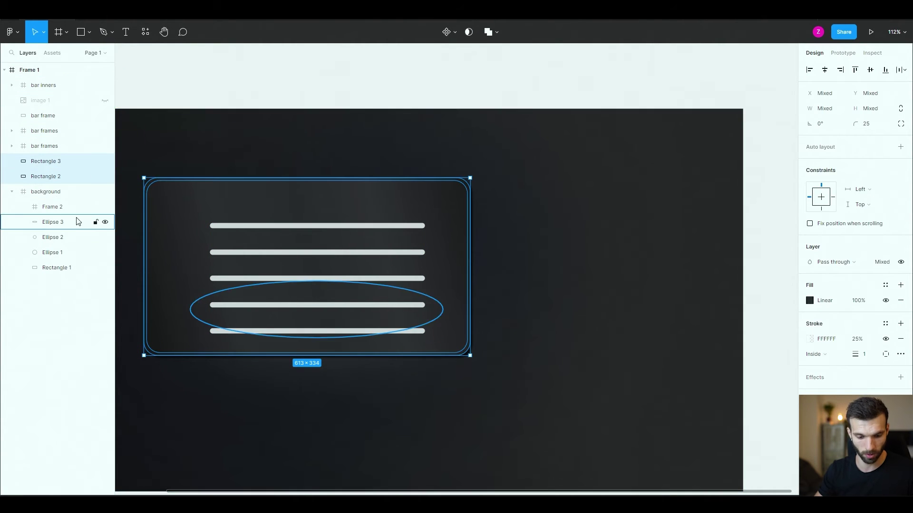
key("ctrl+alt+g")
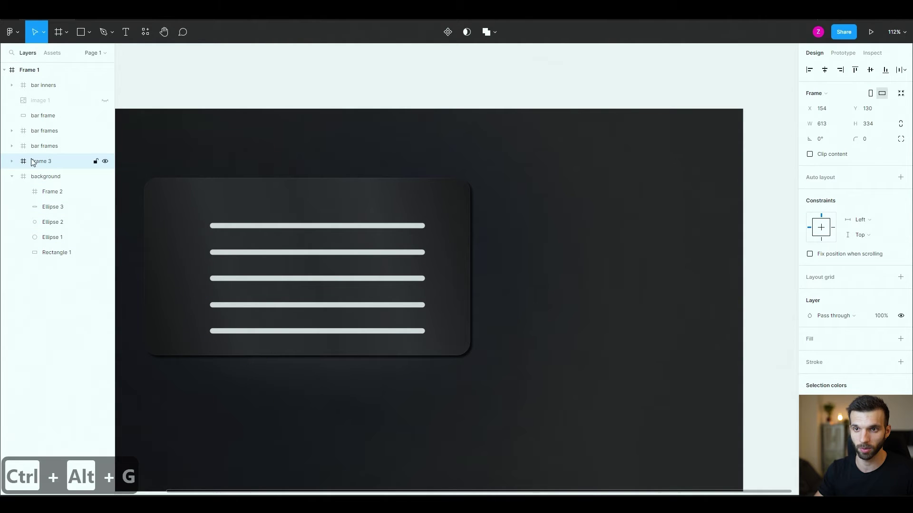
key("ctrl+r")
type("foreground")
key("Return")
Subtract the lower bar frames group from Rectangle 3 and name the resulting shape "top layer"
left_click(11, 162)
left_click(51, 151)
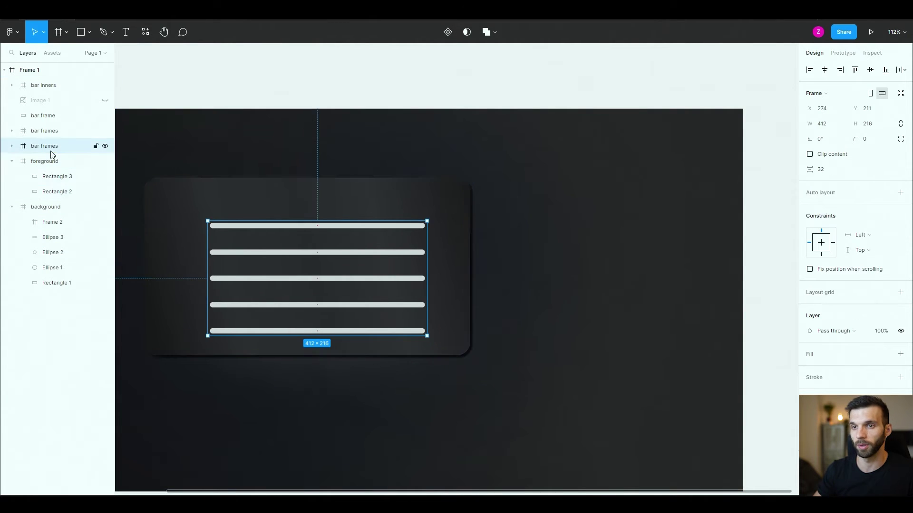
left_click(60, 179, "shift")
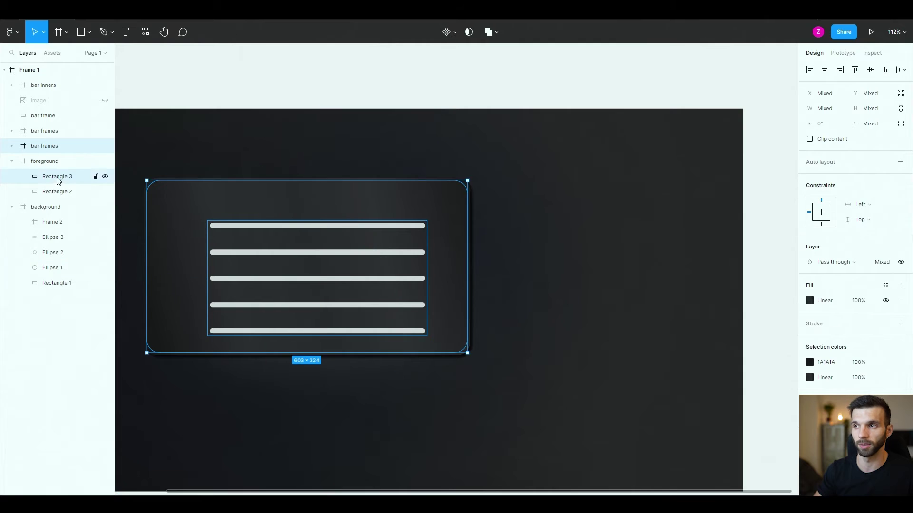
left_click(499, 34)
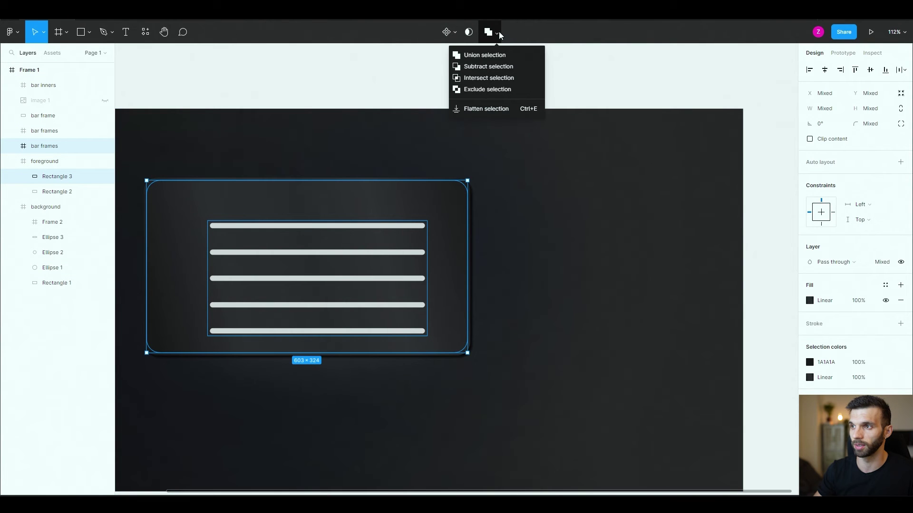
left_click(492, 67)
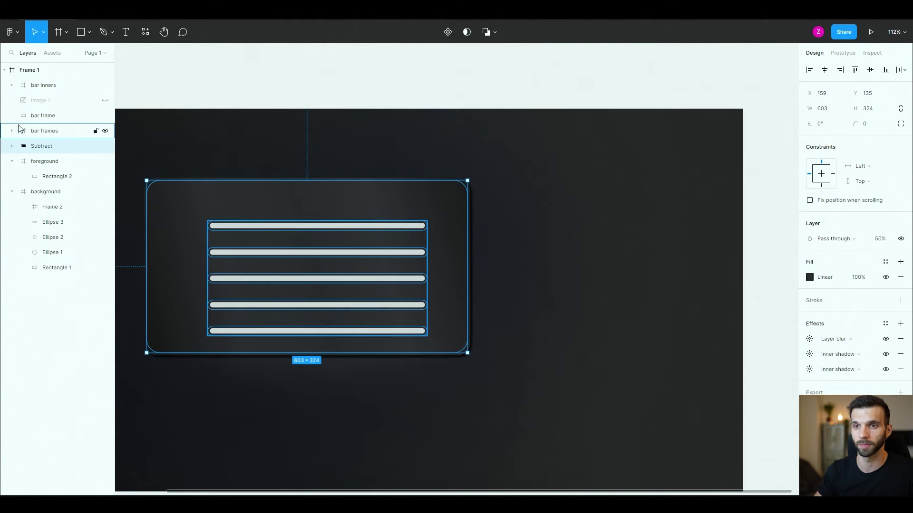
double_click(49, 147)
type("top layer")
key("Return")
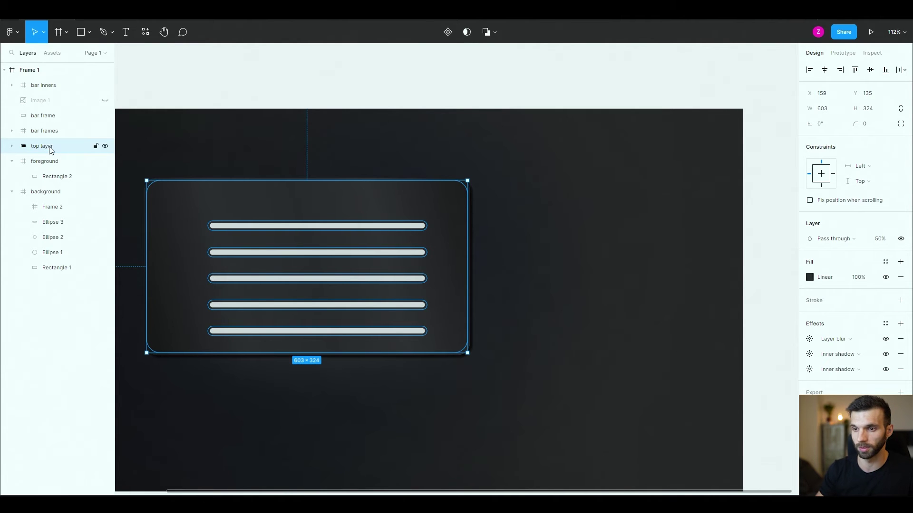
Subtract the remaining bar frames group from Rectangle 2 and name the resulting shape "bottom layer"
left_click(71, 176)
left_click(42, 132, "shift")
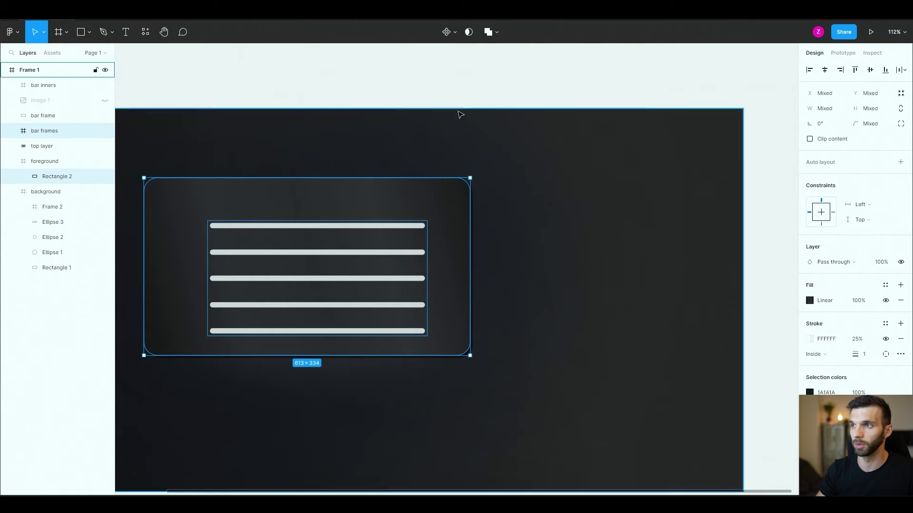
left_click(490, 32)
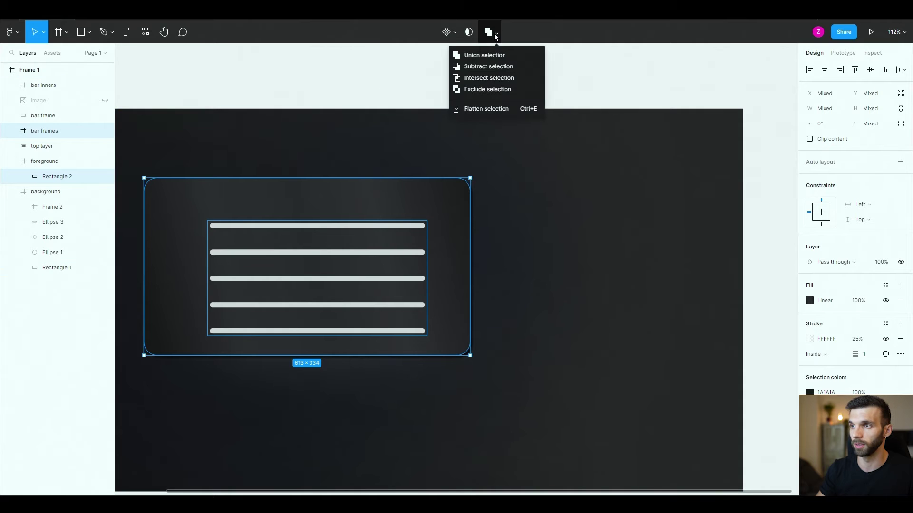
left_click(484, 68)
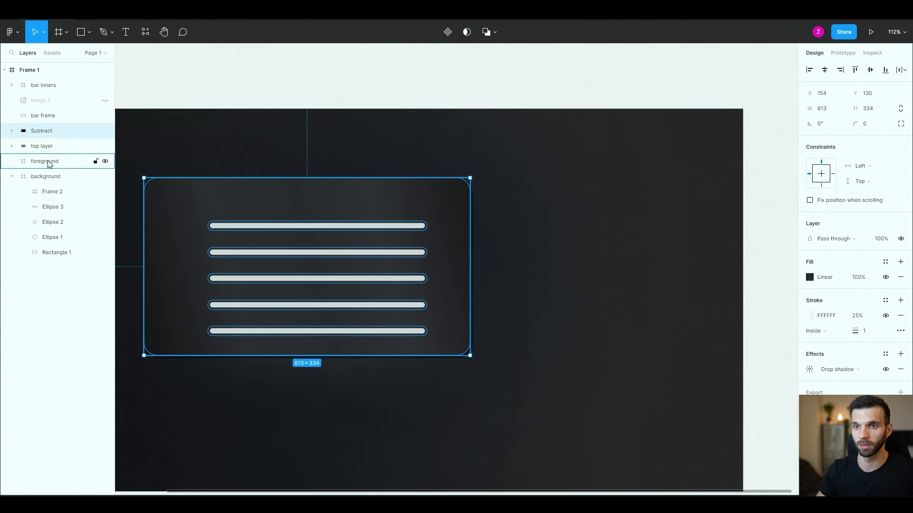
double_click(46, 132)
type("bottom layer")
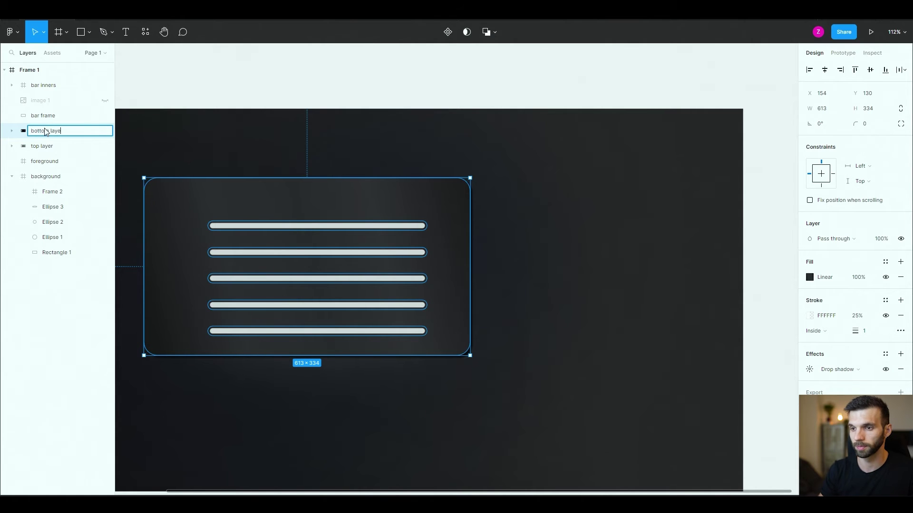
Finish naming the cut-out shape "bottom layer" and toggle the bar inners' visibility to check the slots beneath
key("Return")
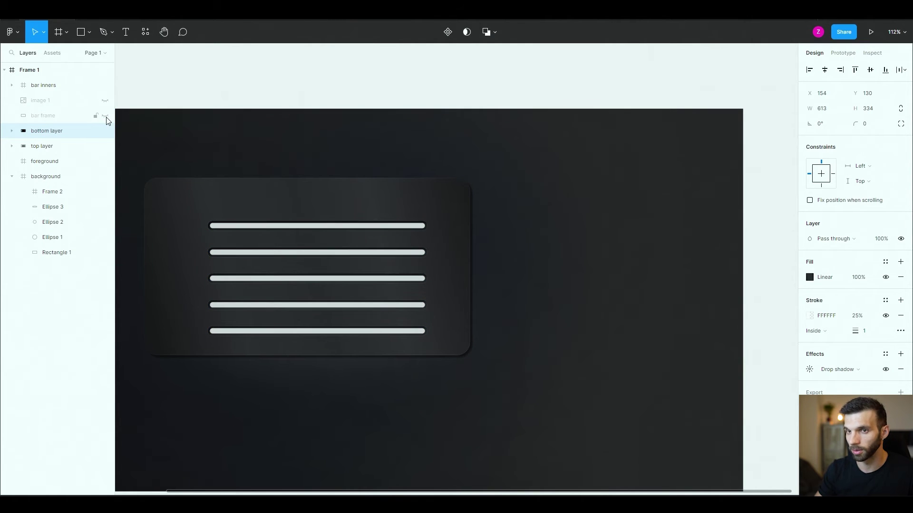
left_click(105, 85)
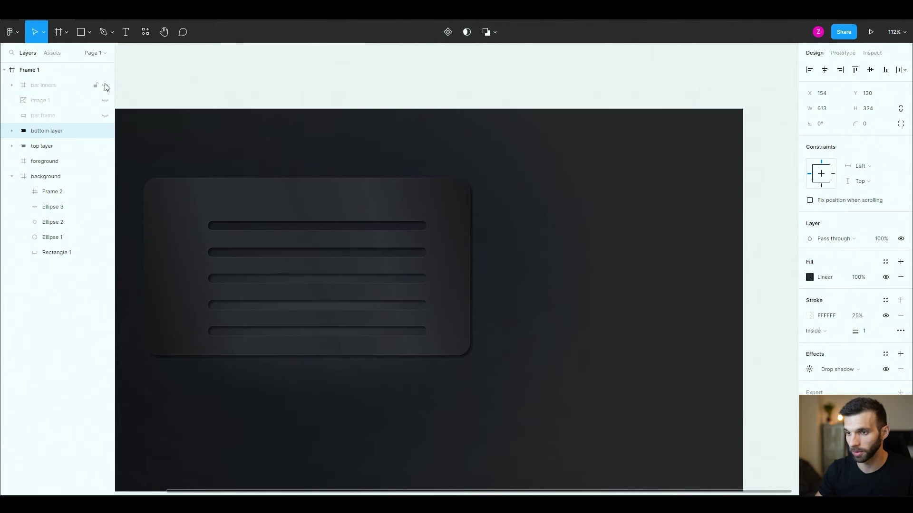
left_click(104, 85)
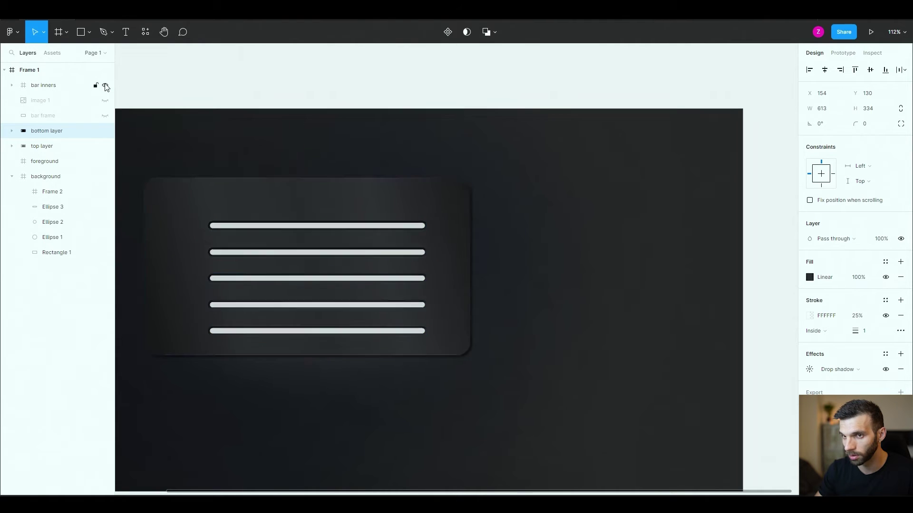
Move the top layer and bottom layer shapes into the foreground frame
left_click_drag(41, 133, 48, 161)
left_click(40, 132, "shift")
key("Escape")
Unhide the bar frame layer and move it to the top of the layer stack in Frame 1
left_click(41, 116)
left_click(106, 116)
left_click_drag(35, 116, 29, 86)
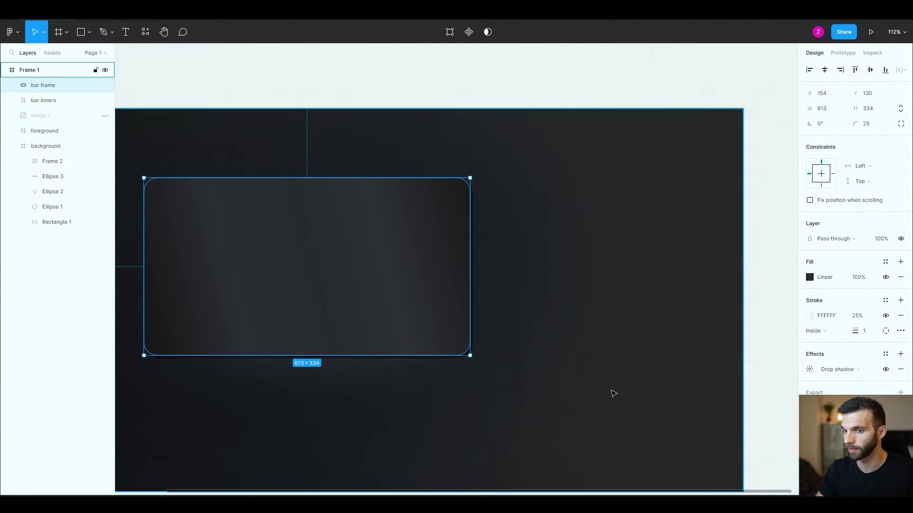
Remove the bar frame's stroke and change its gradient fill to solid 1A1A1A
left_click(900, 315)
left_click(809, 277)
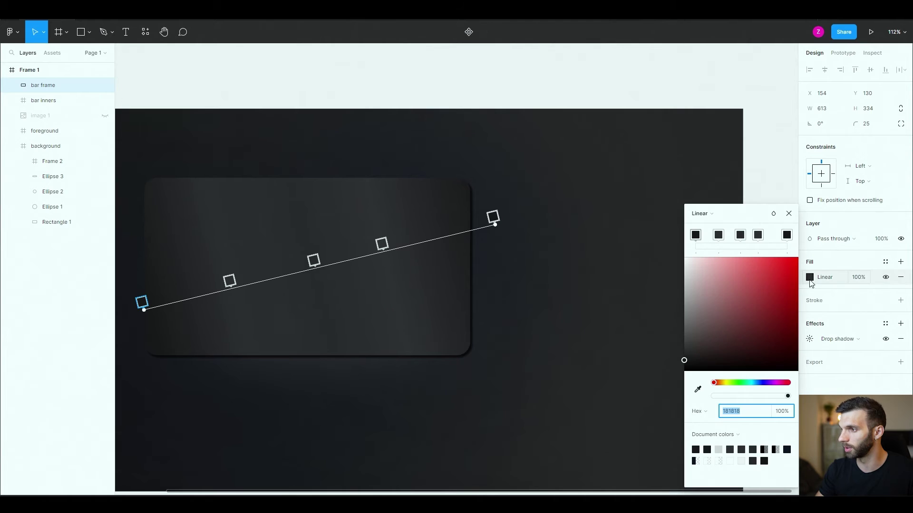
left_click(710, 212)
left_click(706, 206)
left_click(745, 377)
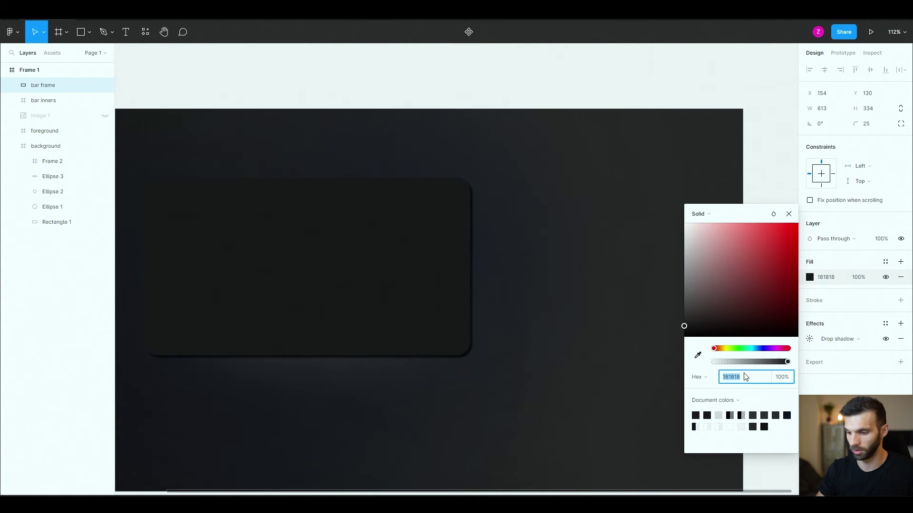
type("1a1a1")
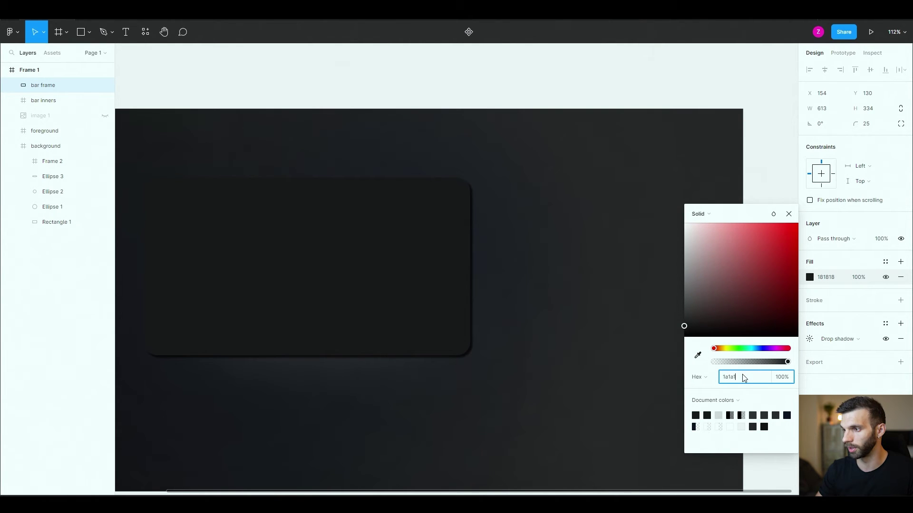
type("a")
key("Escape")
Set the opacity of the bar frame's drop shadow to 1%
left_click(810, 339)
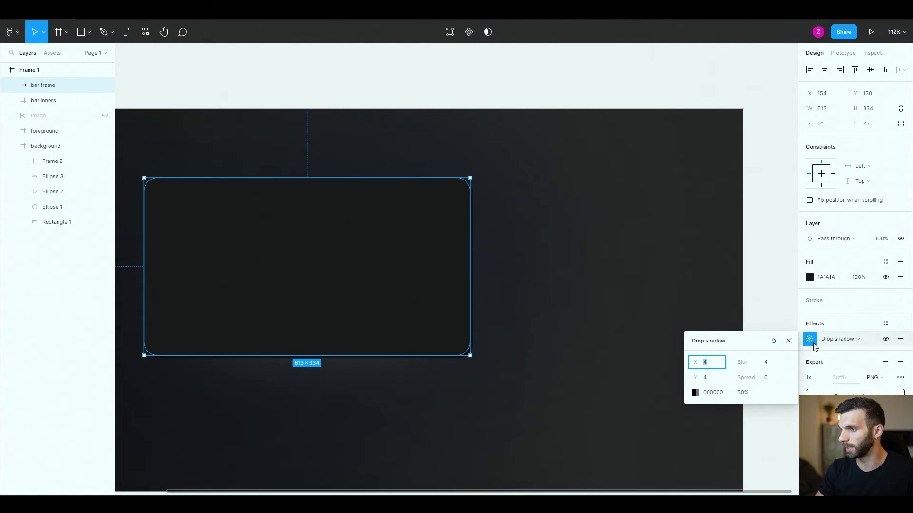
left_click(742, 393)
type("1")
key("Return")
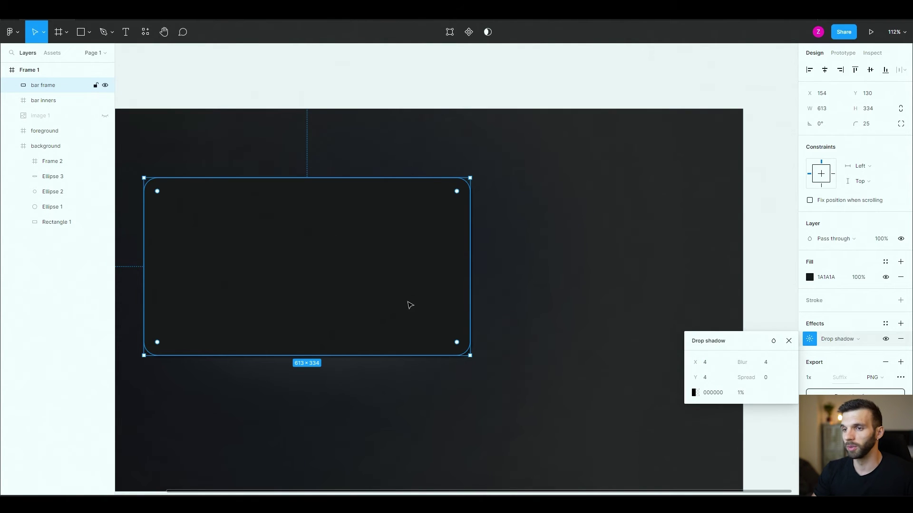
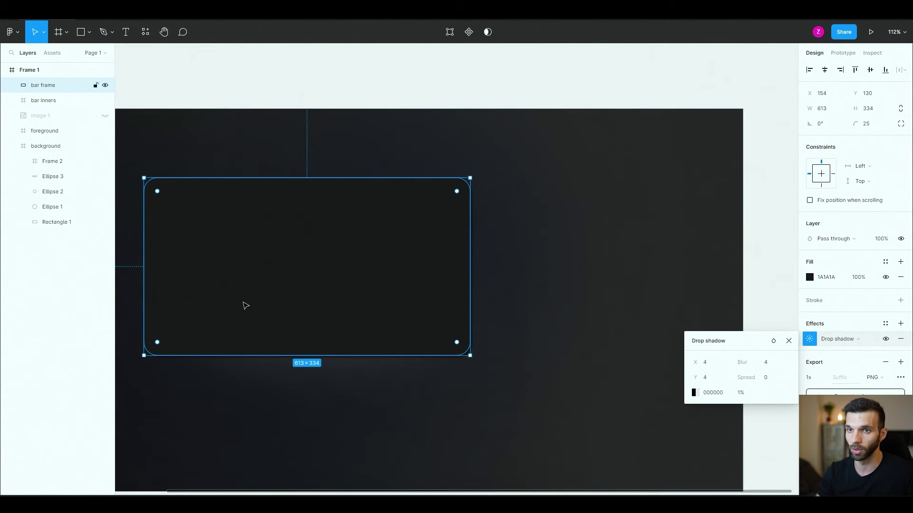
Duplicate the bar frame layer and rename the copy "innar frame"
key("ctrl+d")
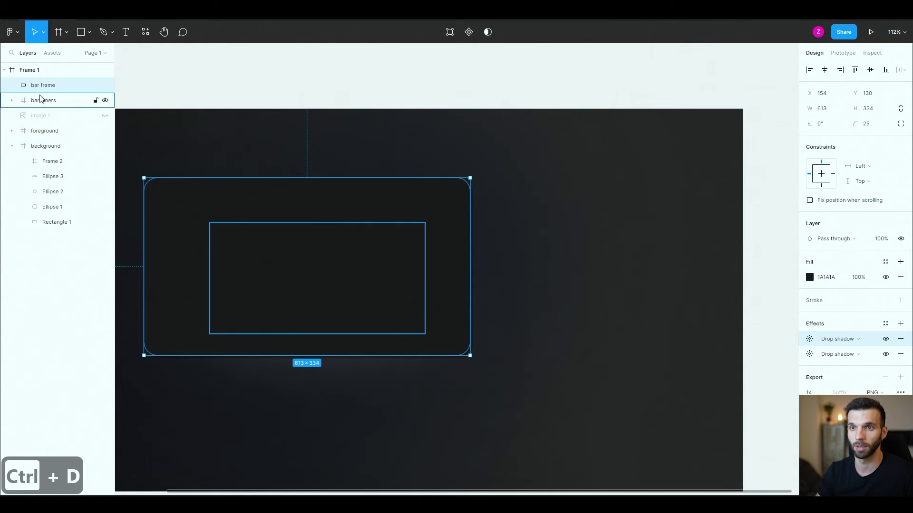
key("ctrl+d")
double_click(65, 90)
type("inna")
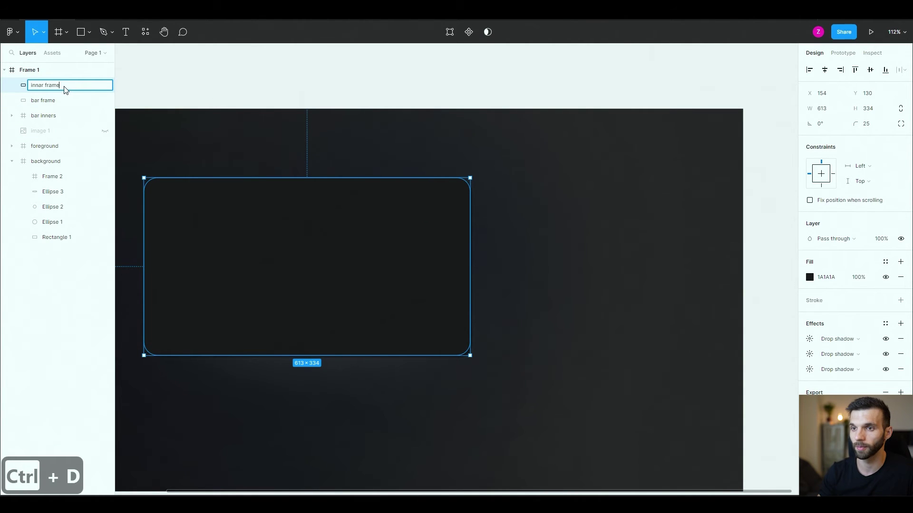
type("r frame")
key("Return")
Change the innar frame's fill to a linear gradient running across its width from the left edge to the right edge
left_click(810, 277)
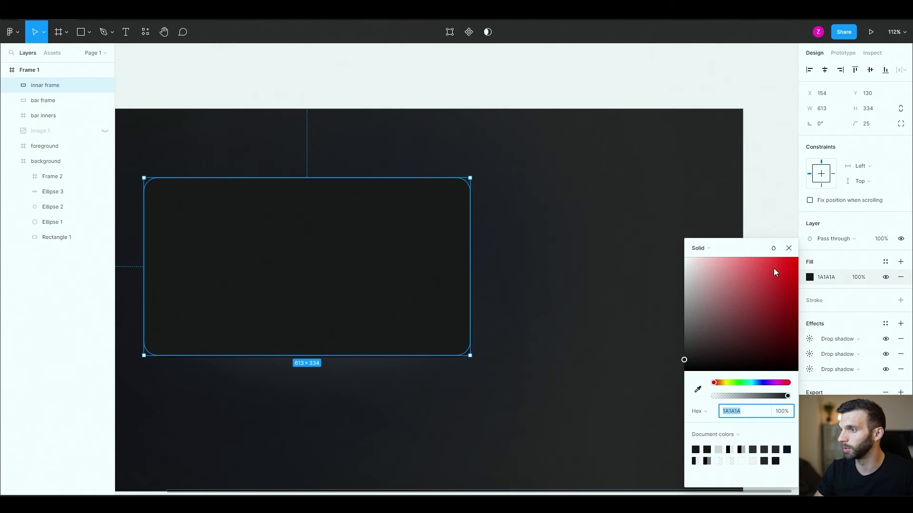
left_click(709, 248)
left_click(712, 266)
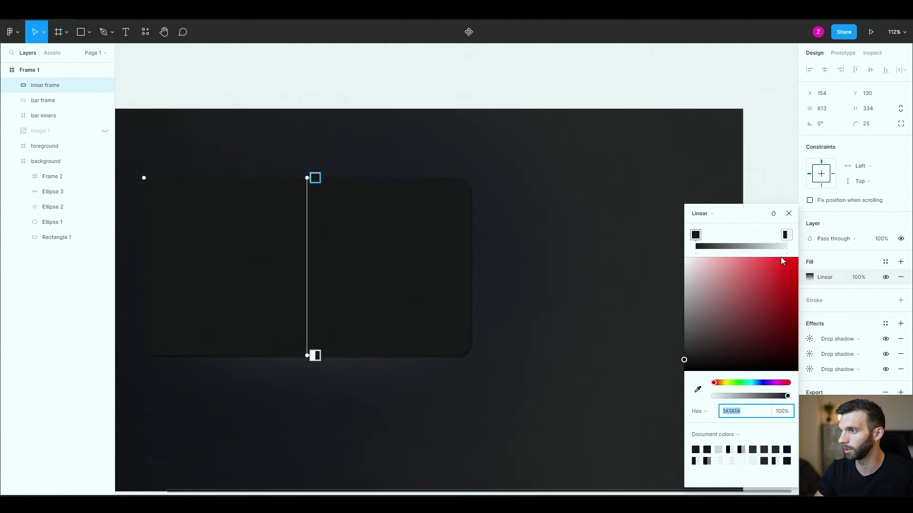
left_click_drag(307, 176, 144, 256)
left_click_drag(308, 357, 470, 262)
Set the gradient's first colour stop to 9F3618 at 75% opacity
left_click(743, 412)
key("BackSpace")
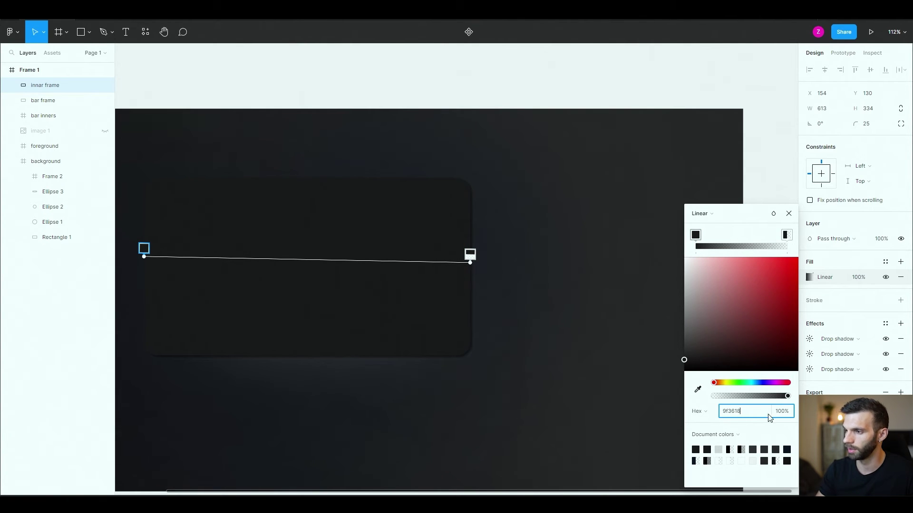
left_click(781, 413)
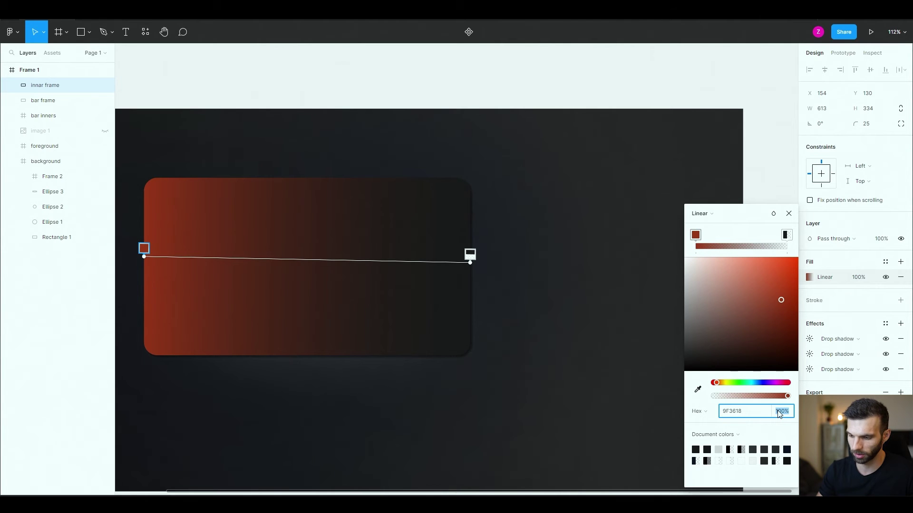
type("75")
Copy 9F3618 to the gradient's transparent end stop and level the gradient line horizontally
left_click(742, 412)
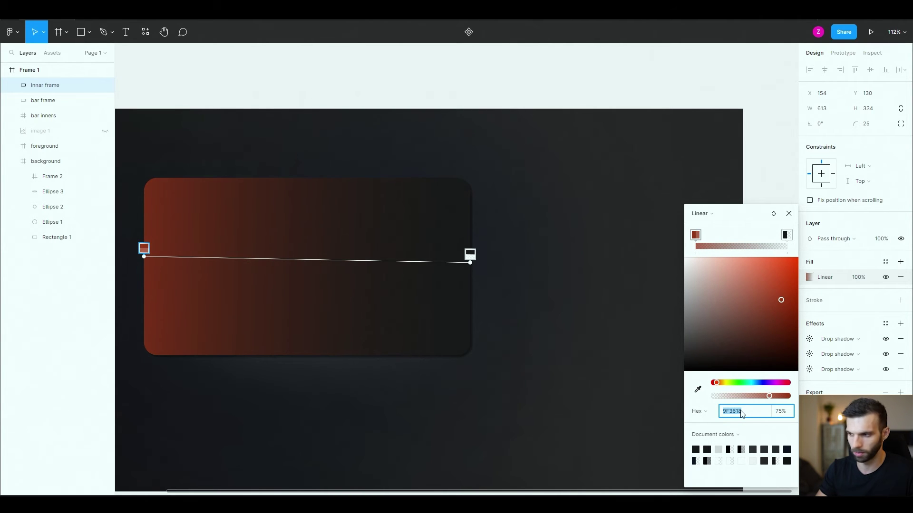
key("ctrl+c")
left_click(786, 234)
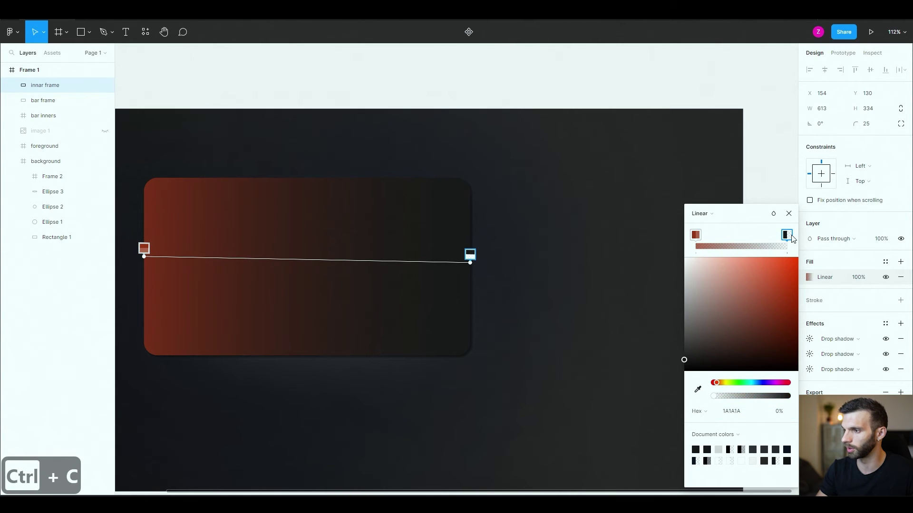
left_click(742, 412)
key("ctrl+v")
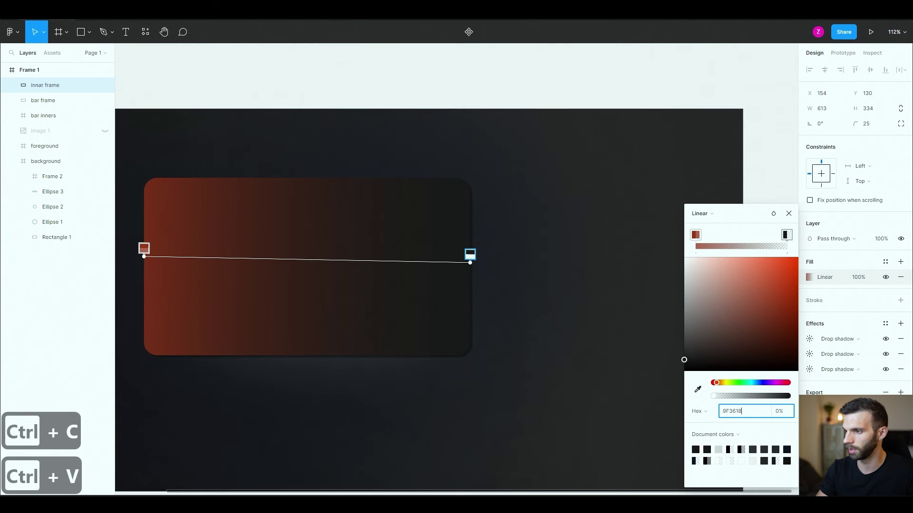
key("Return")
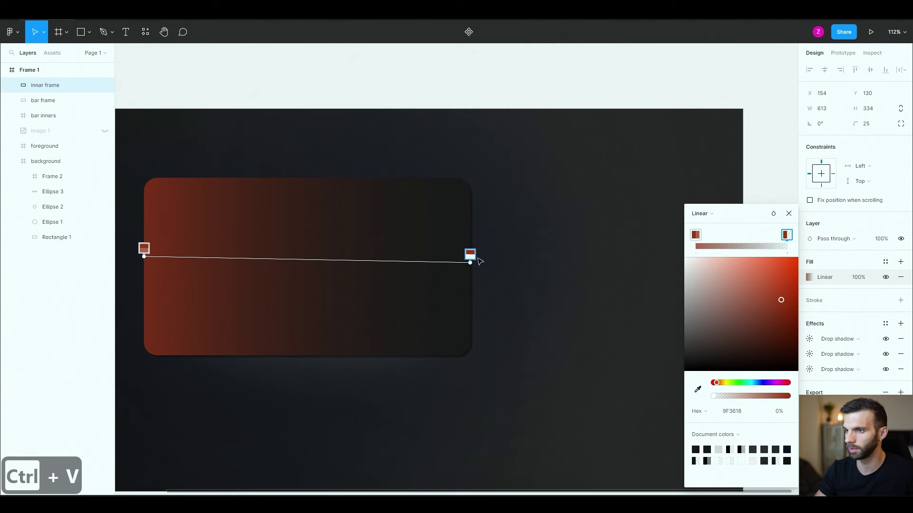
left_click_drag(471, 263, 470, 257)
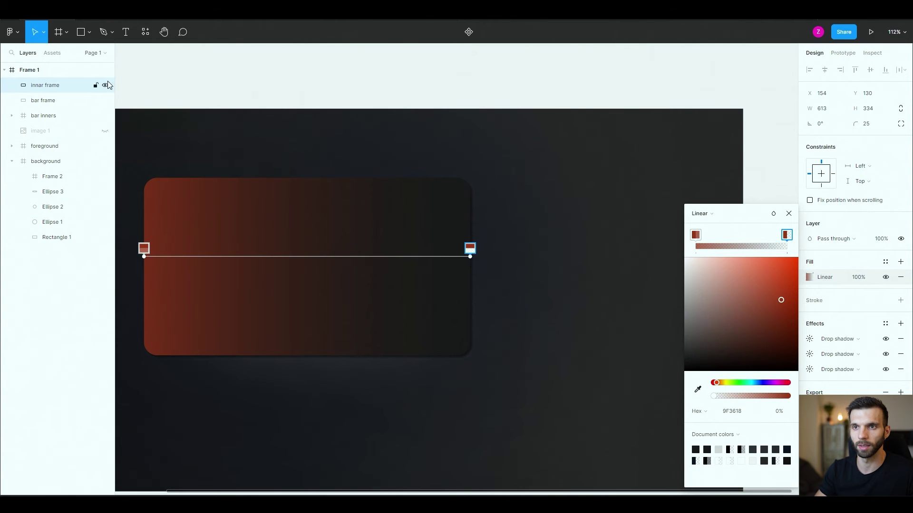
Hide the innar frame and move the bar inners layer above the bar frame
left_click(105, 86)
left_click(64, 117)
left_click(105, 115)
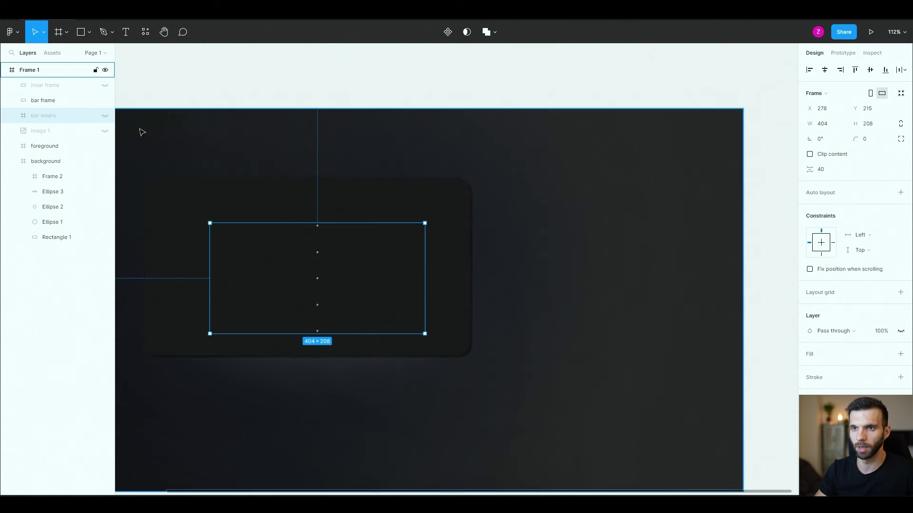
left_click(105, 115)
left_click_drag(65, 116, 46, 97)
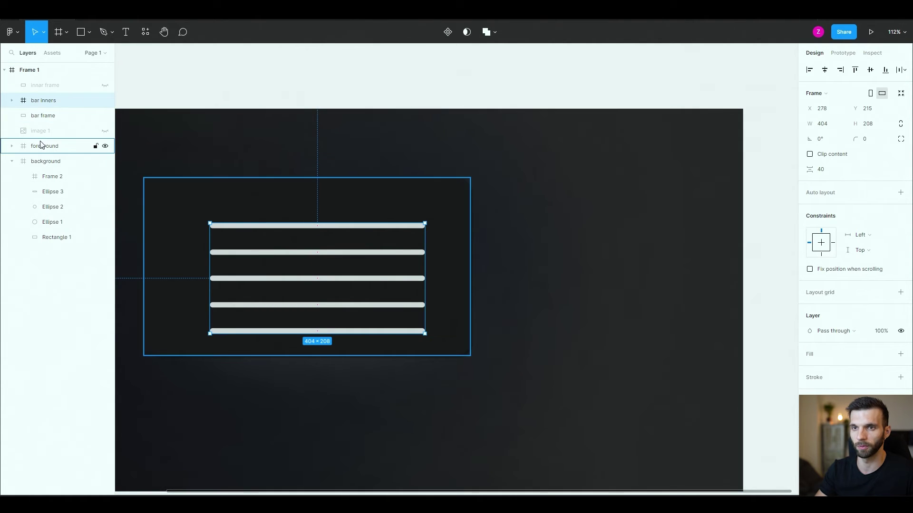
Subtract the bar inners from the bar frame and rename the resulting shape "bar frame"
left_click(51, 122, "shift")
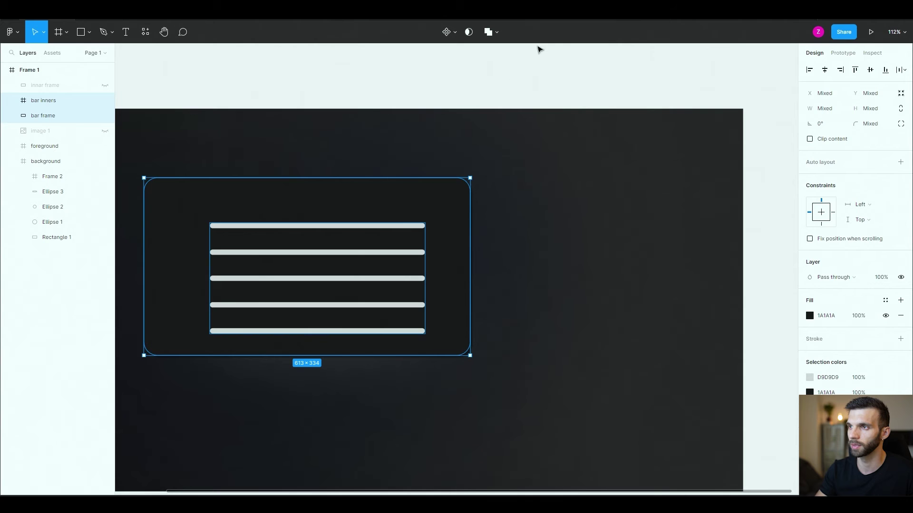
left_click(497, 33)
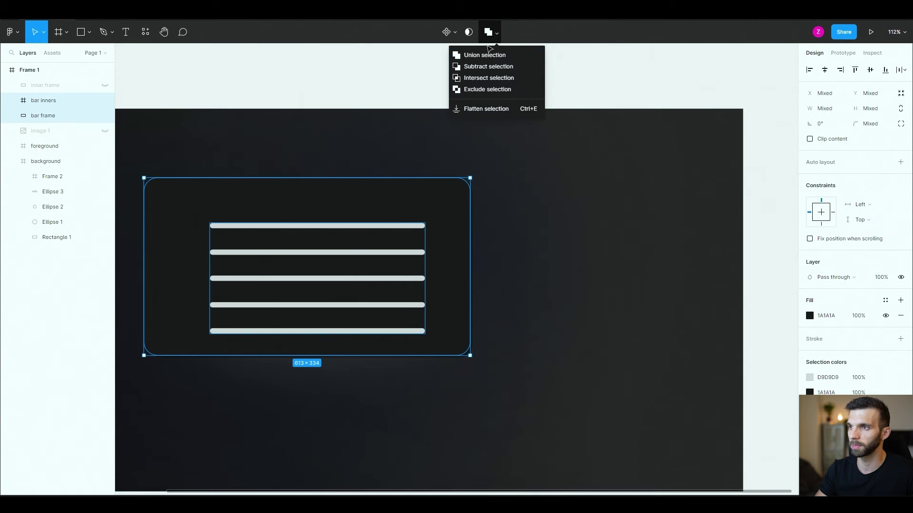
left_click(480, 71)
double_click(49, 101)
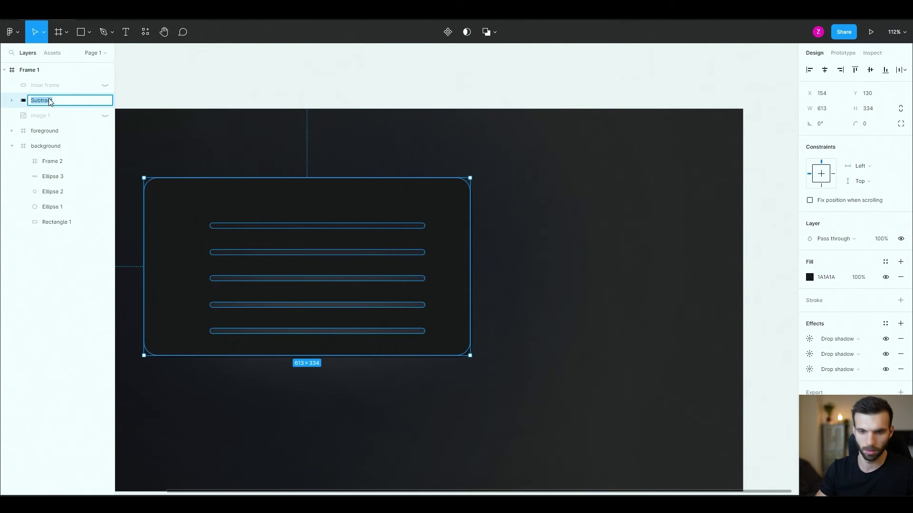
type("bar frame")
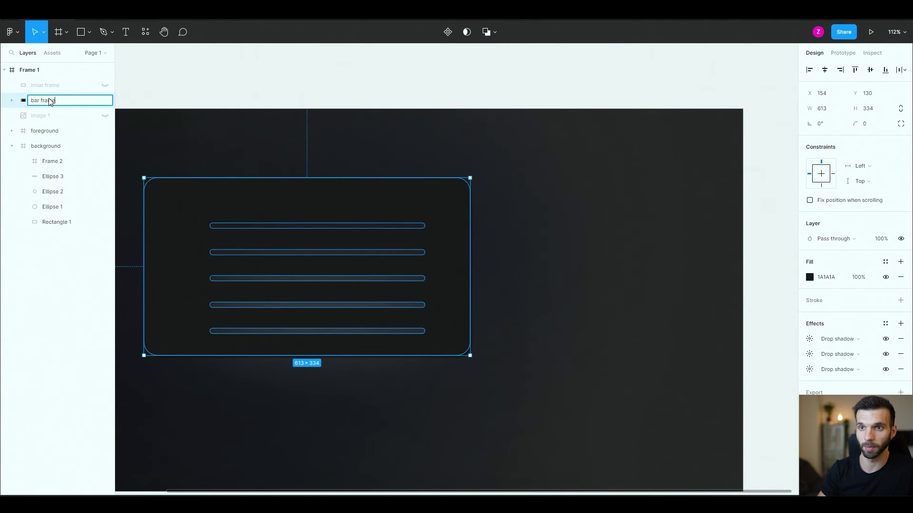
key("Return")
Unhide the innar frame and reorder the layers so foreground, bar frame and innar frame stack above the background
left_click_drag(65, 104, 47, 129)
left_click(95, 87)
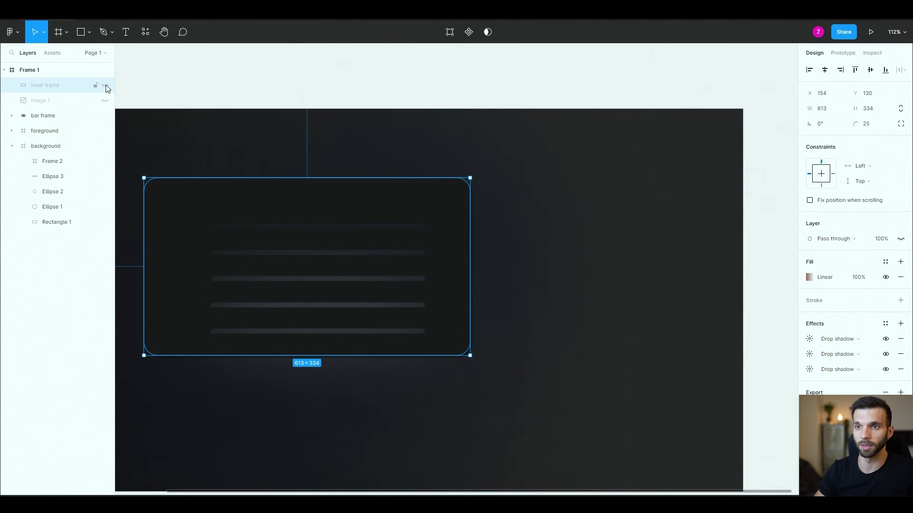
left_click(105, 86)
left_click_drag(41, 88, 38, 145)
left_click(11, 146)
left_click_drag(43, 100, 49, 125)
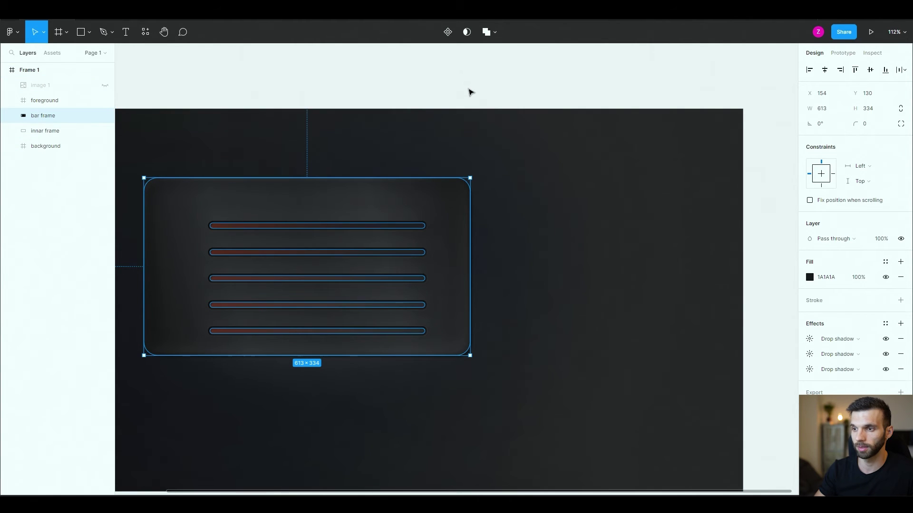
left_click(471, 92)
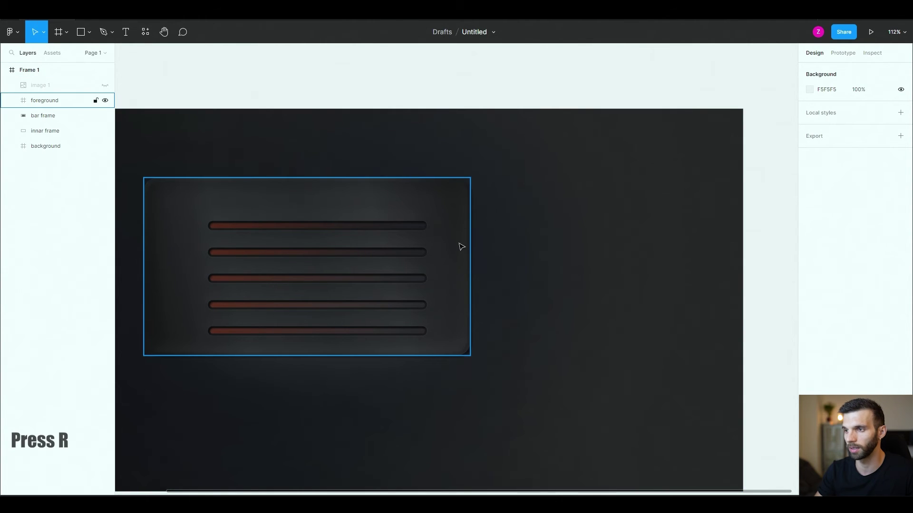
Draw a rectangle about 50 × 31 in the foreground frame, just right of the uppermost bar
key("r")
mouse_move(432, 213)
left_mouse_down()
mouse_move(465, 232)
mouse_move(438, 208)
left_mouse_up()
scroll(451, 232, "up", 5)
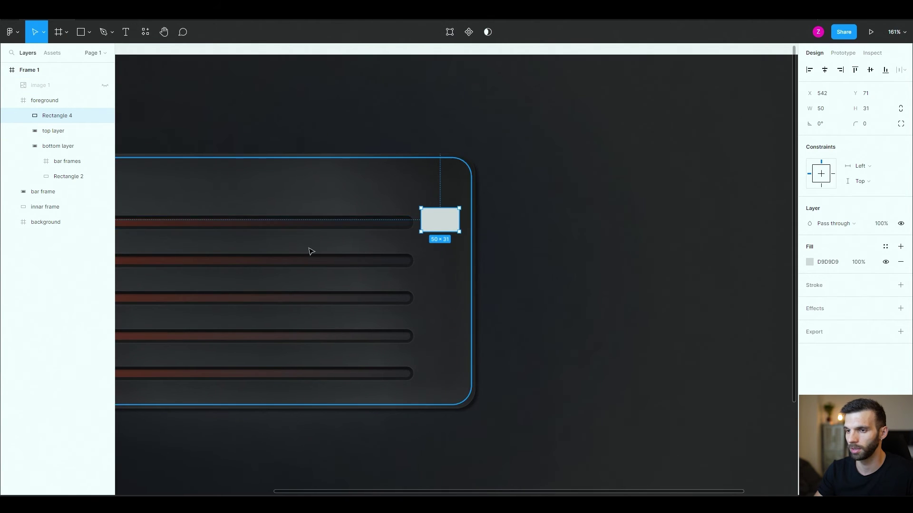
scroll(290, 257, "down", 5)
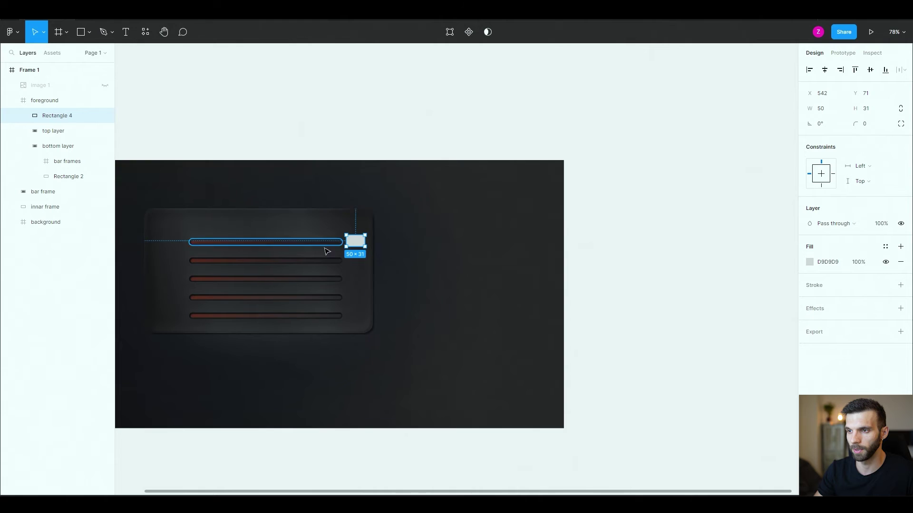
scroll(340, 248, "up", 3)
scroll(342, 247, "up", 4)
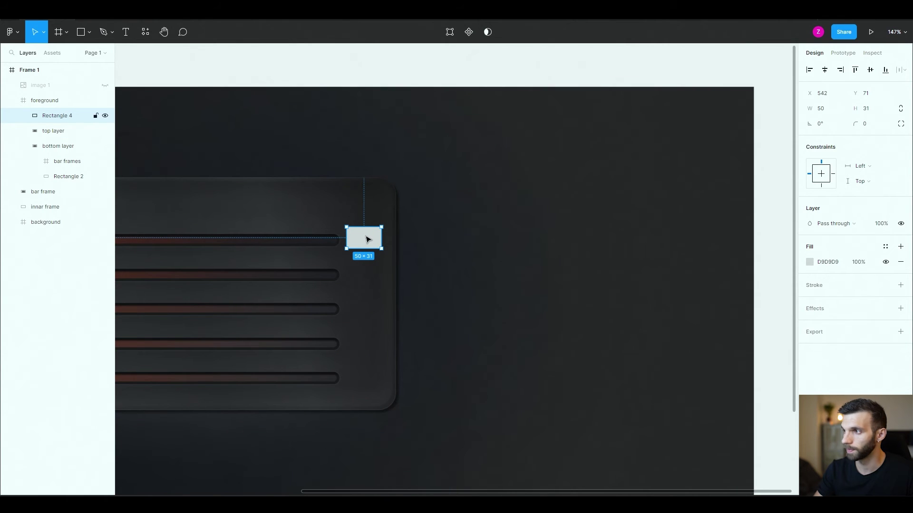
Set the small rectangle's corner radius to 5
left_click(868, 128)
type("5")
key("Return")
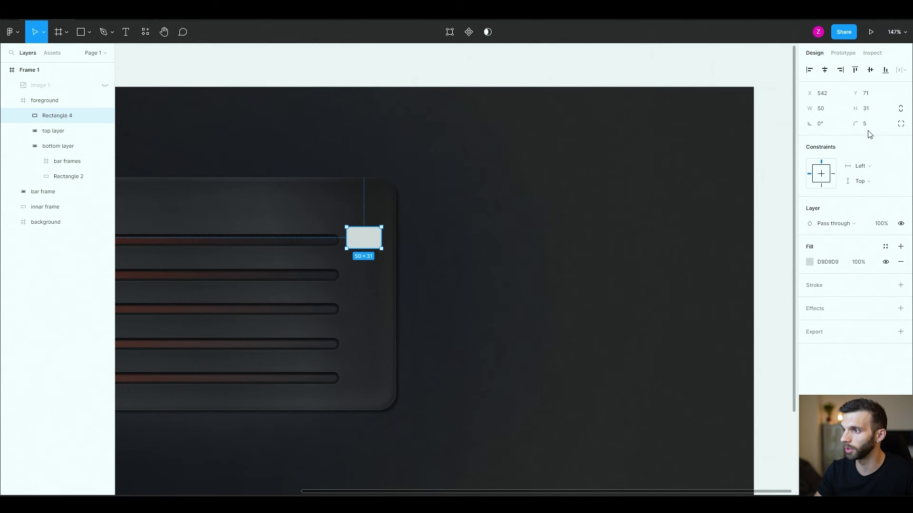
Set the small rectangle's fill colour to 252525
left_click(827, 263)
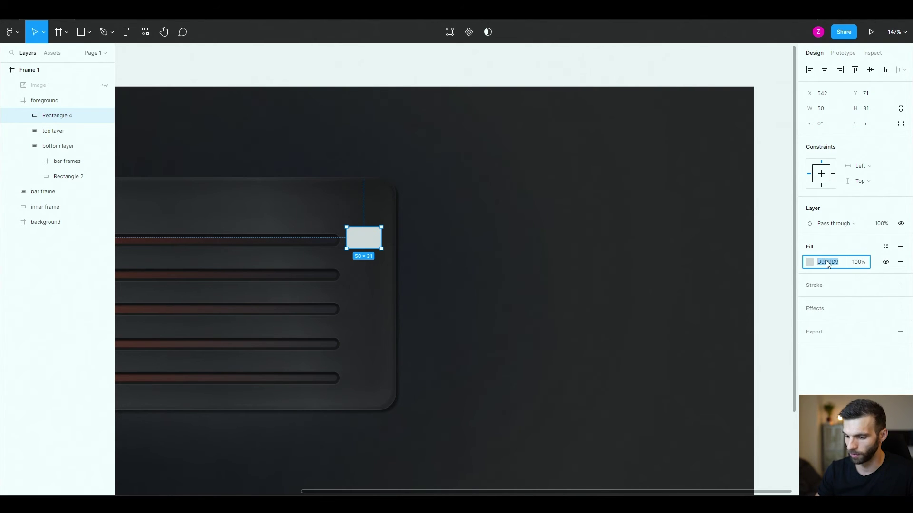
type("2525")
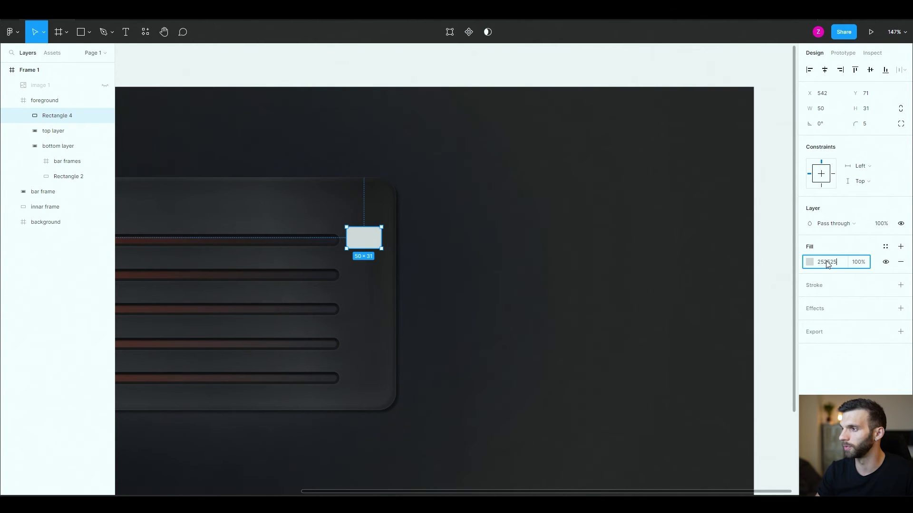
type("25")
key("Return")
Add an FFFFFF stroke at 25% opacity to the small rectangle and set its blend mode to Overlay
left_click(901, 285)
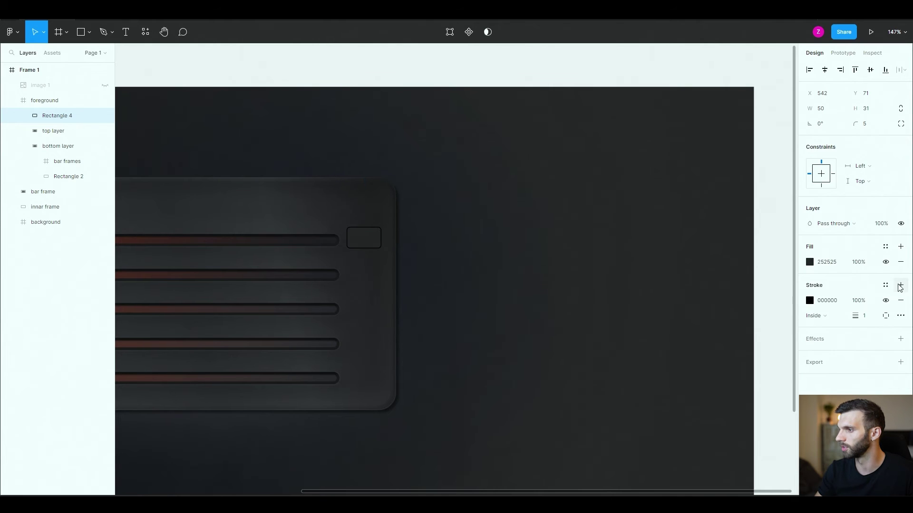
left_click(827, 301)
type("fff")
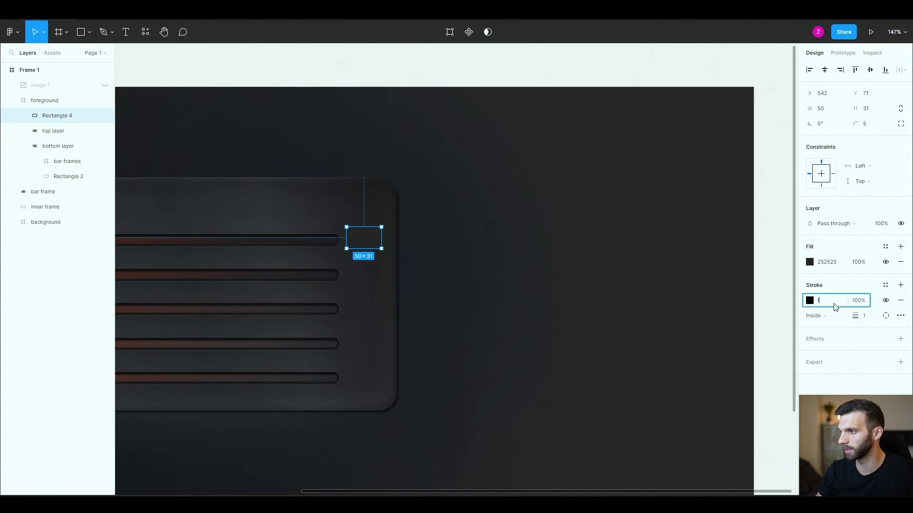
key("Tab")
type("25")
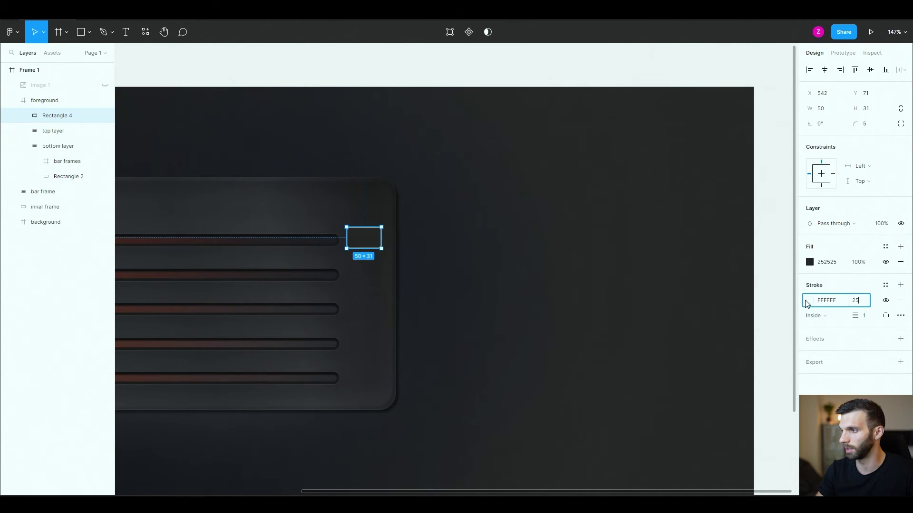
left_click(809, 300)
left_click(757, 252)
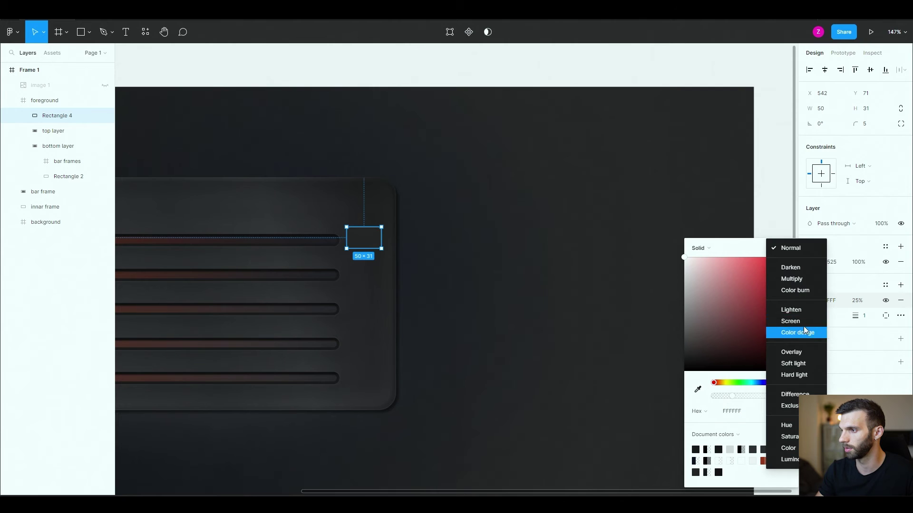
left_click(802, 354)
left_click(861, 346)
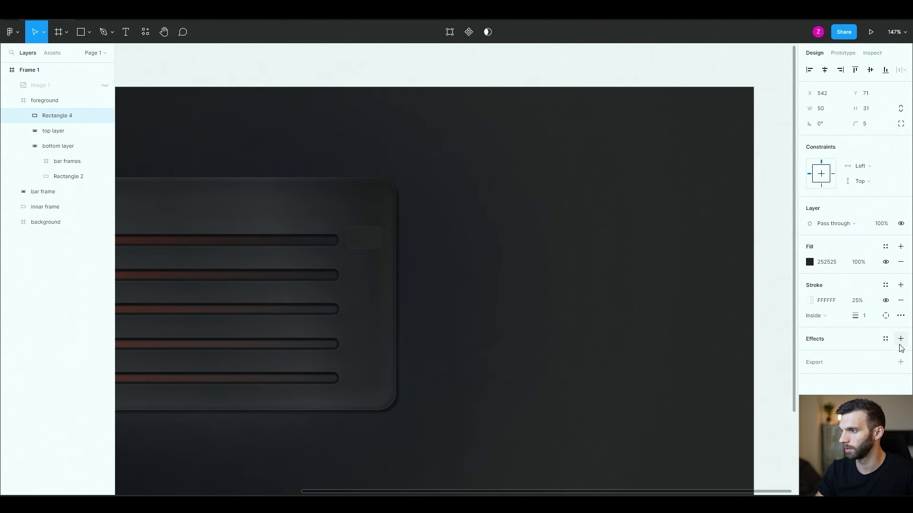
Add an inner shadow to the small rectangle with X and Y offsets of 1
left_click(902, 340)
left_click(831, 354)
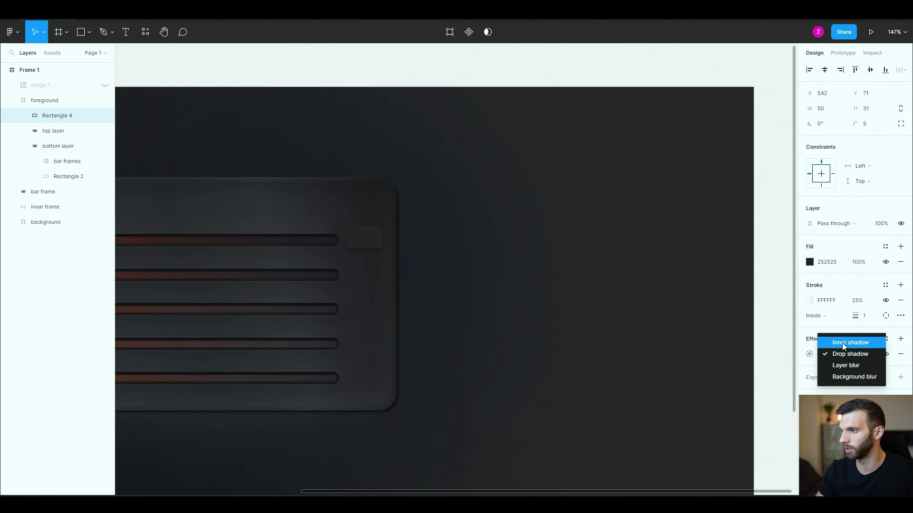
left_click(842, 343)
left_click(810, 355)
left_click(716, 377)
type("1")
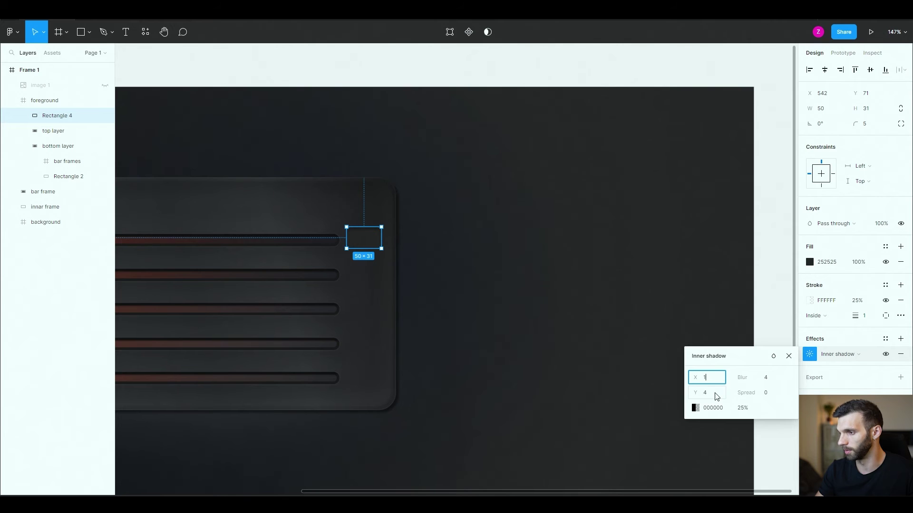
left_click(717, 396)
type("1")
Set the inner shadow's blur to 1 and its opacity to 50%
left_click(765, 378)
key("BackSpace")
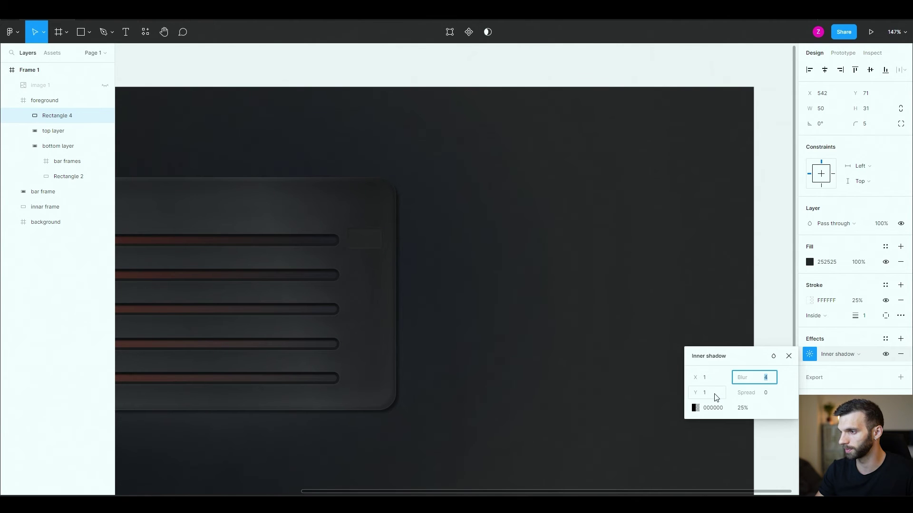
type("1")
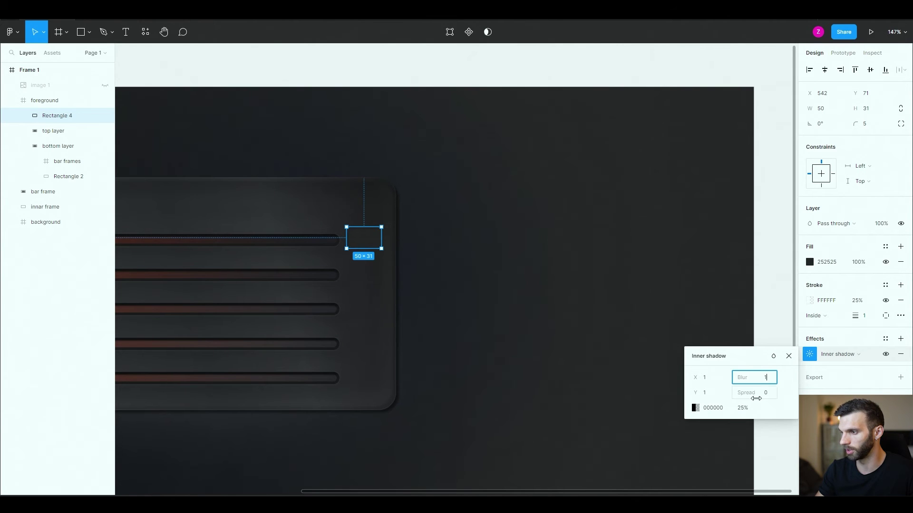
left_click(743, 408)
type("5")
key("Return")
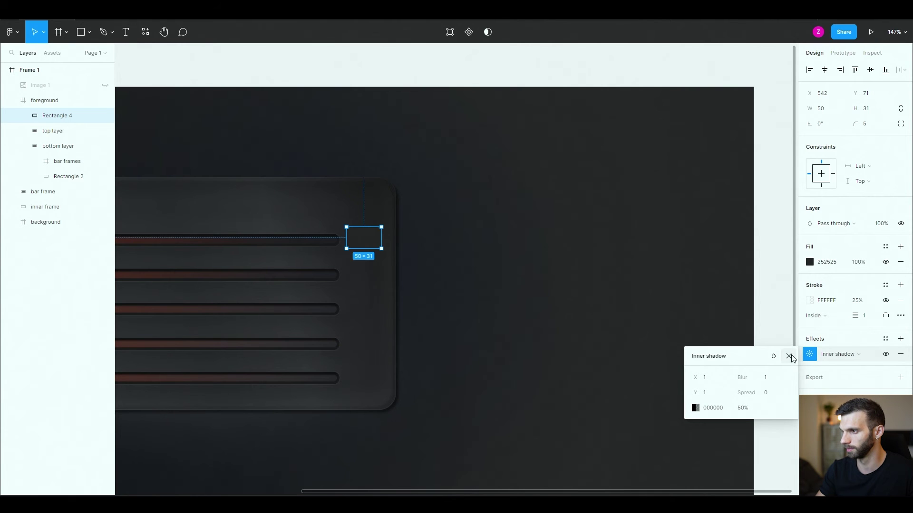
key("Escape")
Add a second inner shadow to the small rectangle with X and Y offsets of -1 and a blur of 1
left_click(898, 339)
left_click(839, 355)
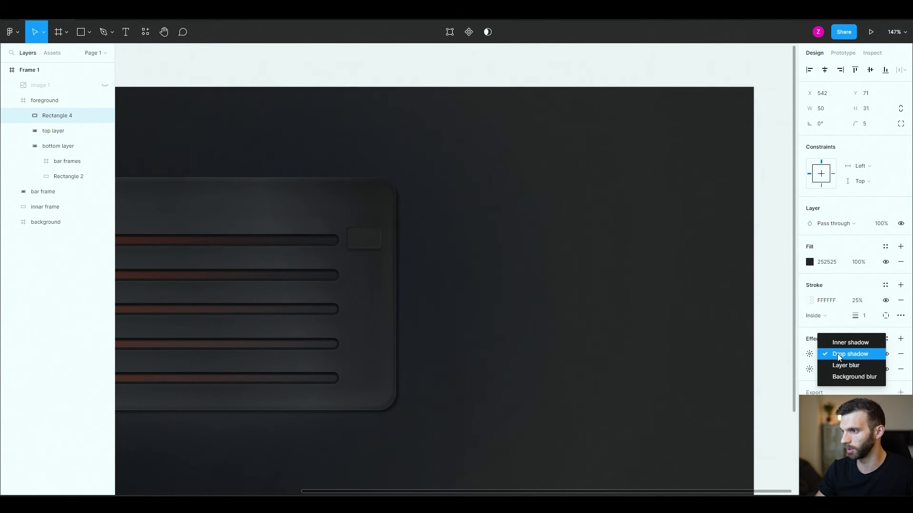
left_click(844, 343)
left_click(810, 354)
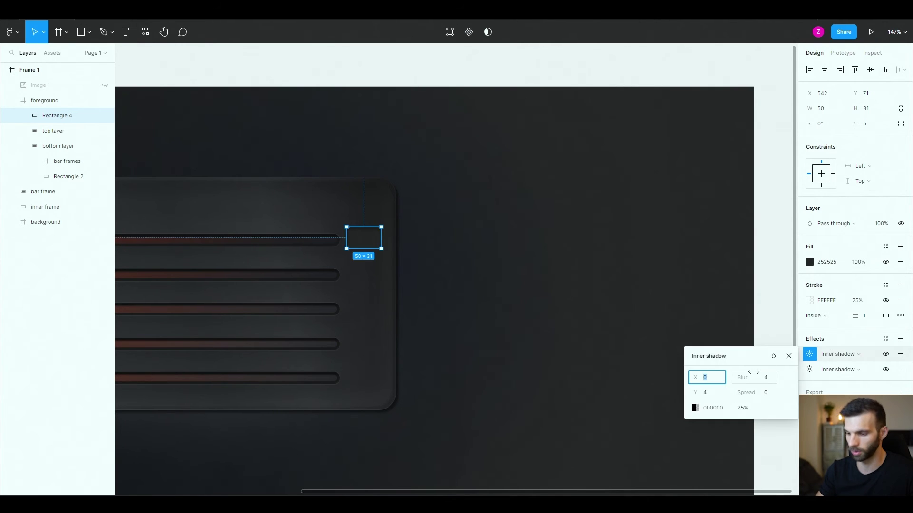
left_click(706, 393)
type("-1")
key("Tab")
type("1")
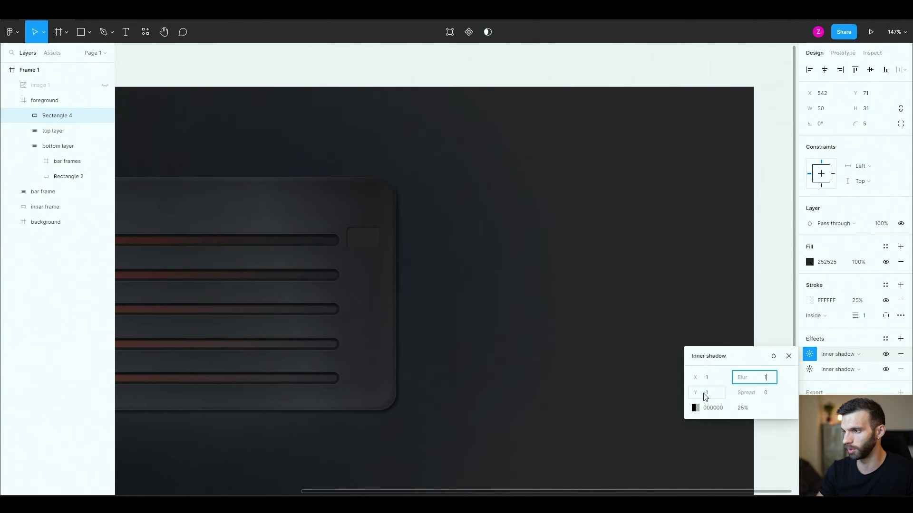
Set the second inner shadow's colour to FFFFFF at 10% opacity
left_click(741, 407)
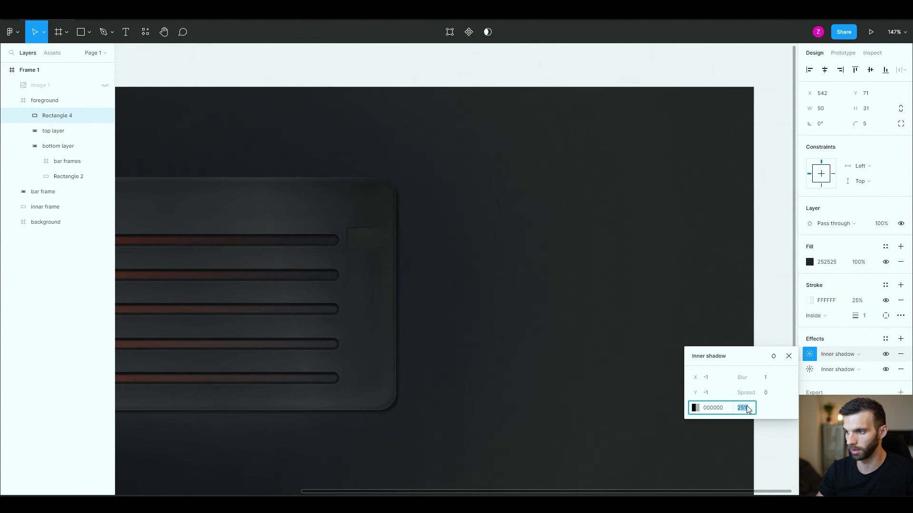
left_click(715, 407)
type("FFFFFF")
key("Tab")
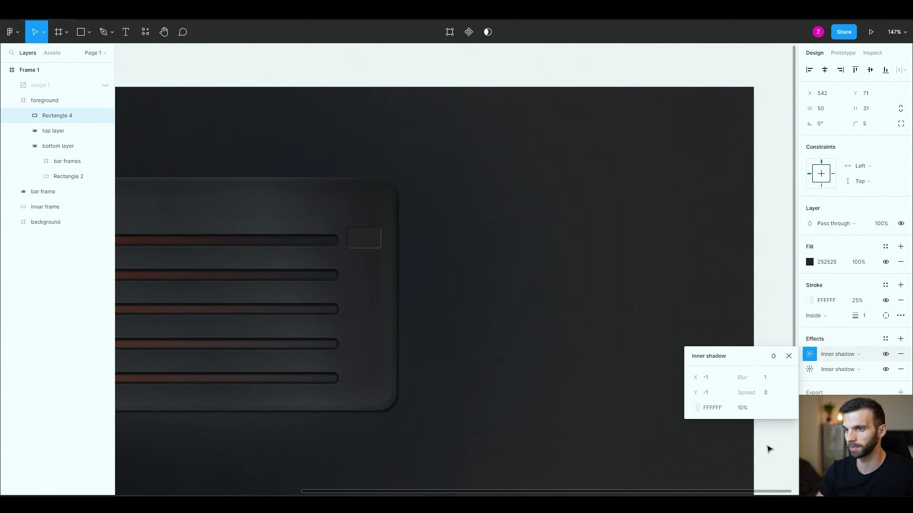
left_click(789, 356)
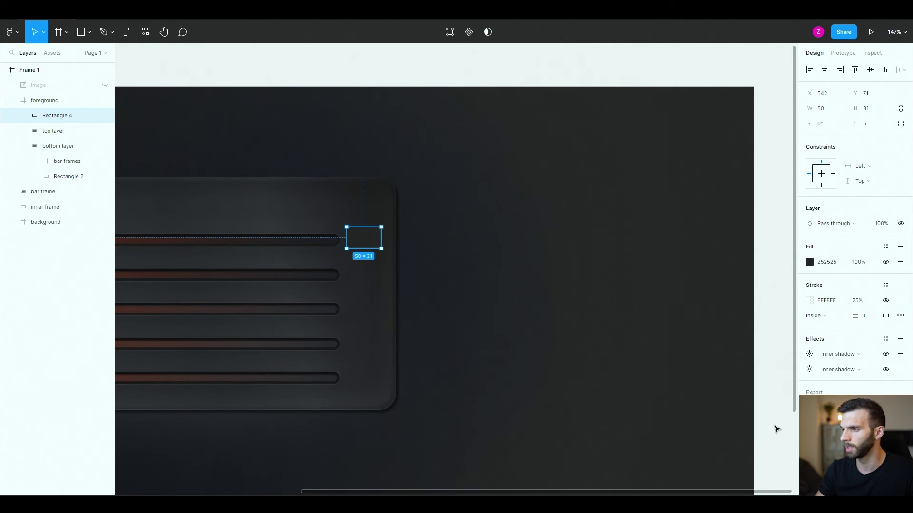
Set the blend mode of both inner shadows on the small rectangle to Overlay
left_click(810, 369)
left_click(778, 372)
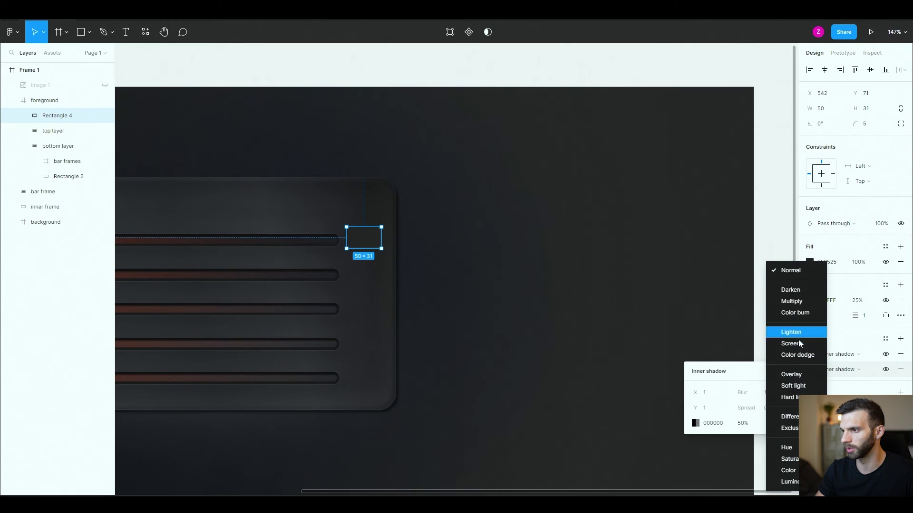
left_click(804, 371)
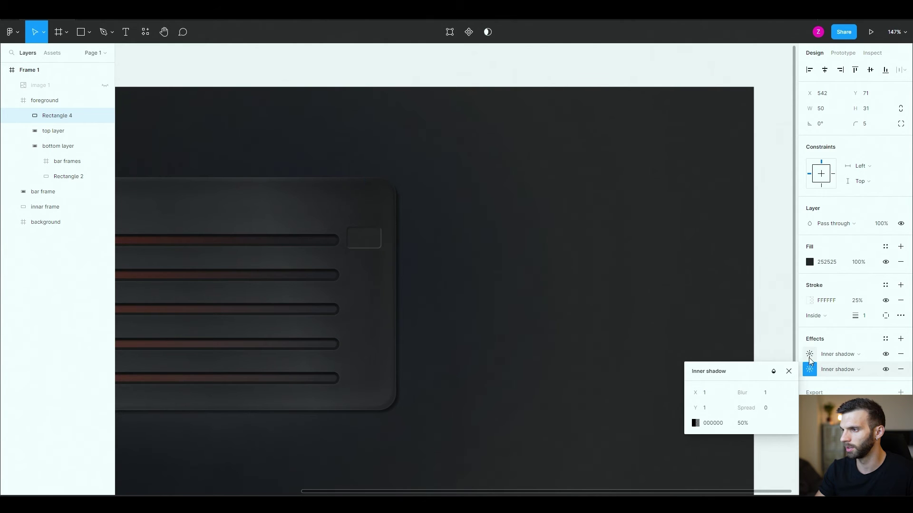
left_click(809, 354)
left_click(774, 357)
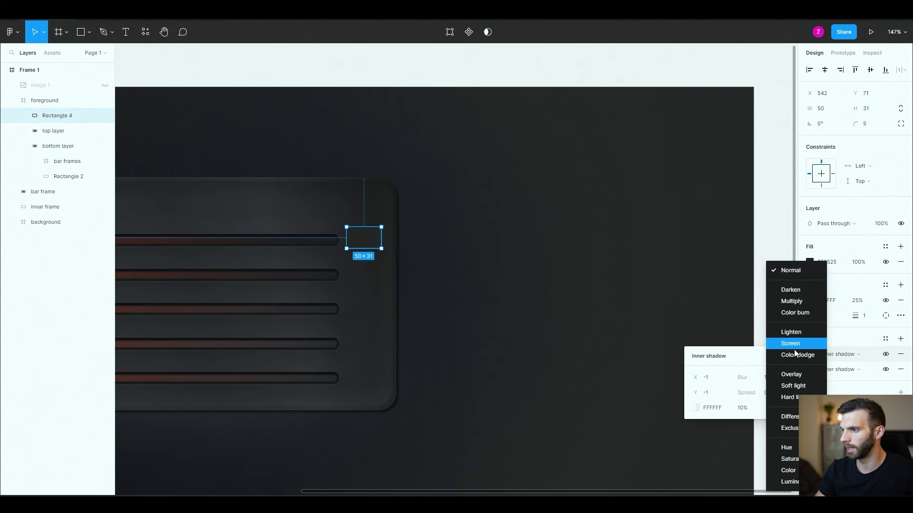
left_click(794, 374)
key("Escape")
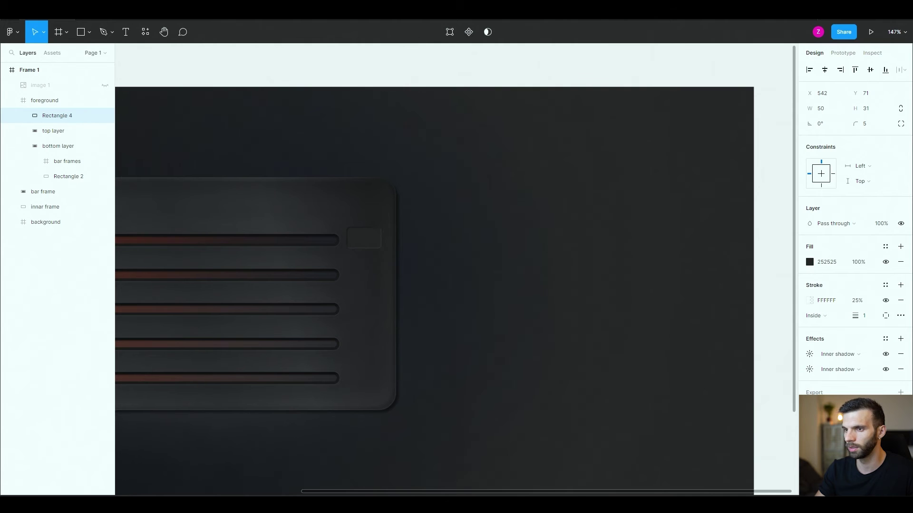
Move the small rectangle out of the foreground frame so it sits directly in Frame 1, above foreground
left_click(425, 313)
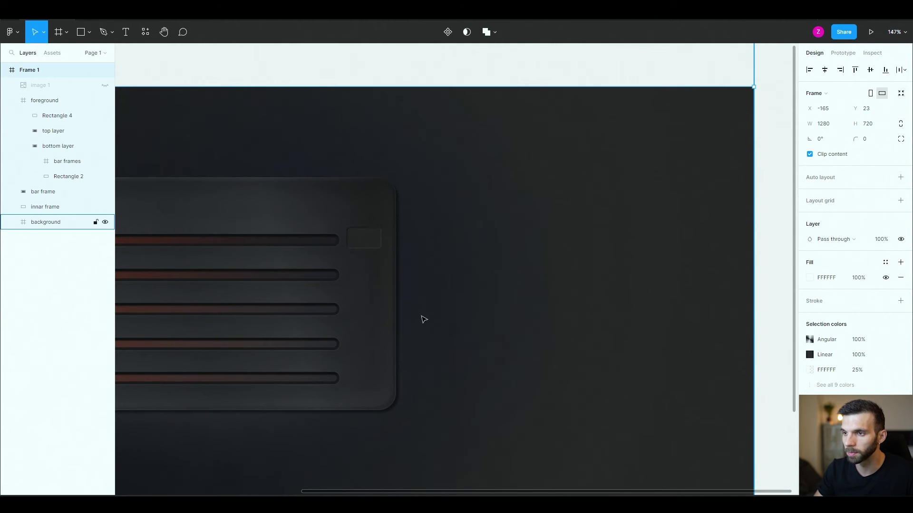
scroll(281, 353, "up", 1)
scroll(279, 354, "left", 5)
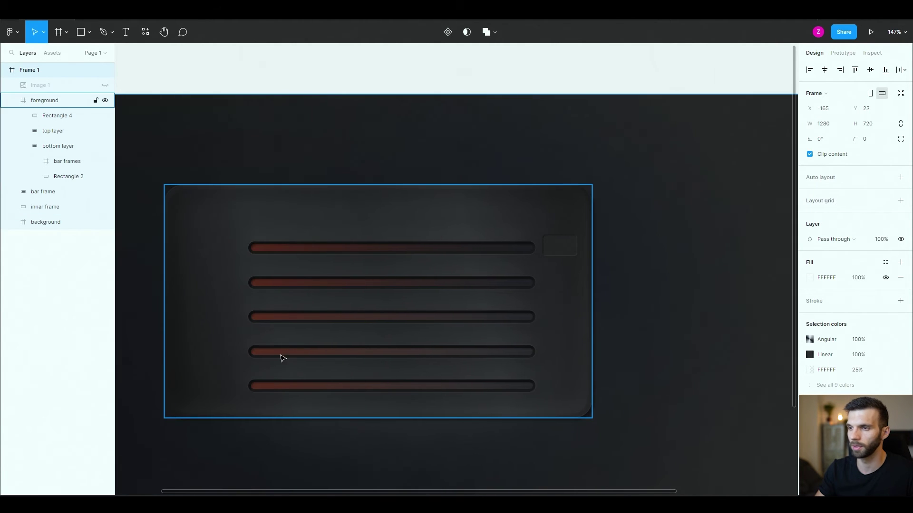
scroll(556, 256, "right", 2)
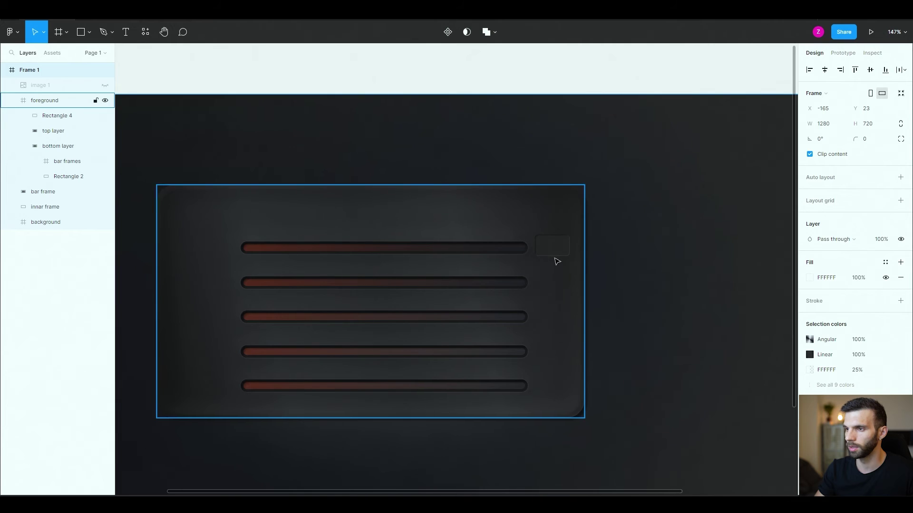
left_click(271, 196)
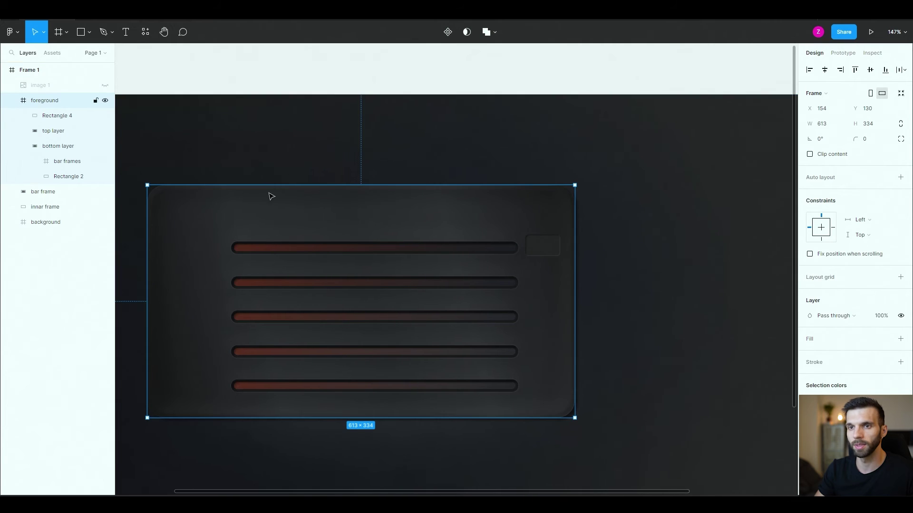
left_click(51, 119)
left_click_drag(51, 121, 48, 99)
Duplicate the small rectangle down the panel so each of the four lower bars has a copy beside its end
left_click_drag(546, 251, 545, 352)
left_click_drag(545, 352, 544, 389)
key("Escape")
scroll(643, 287, "down", 3)
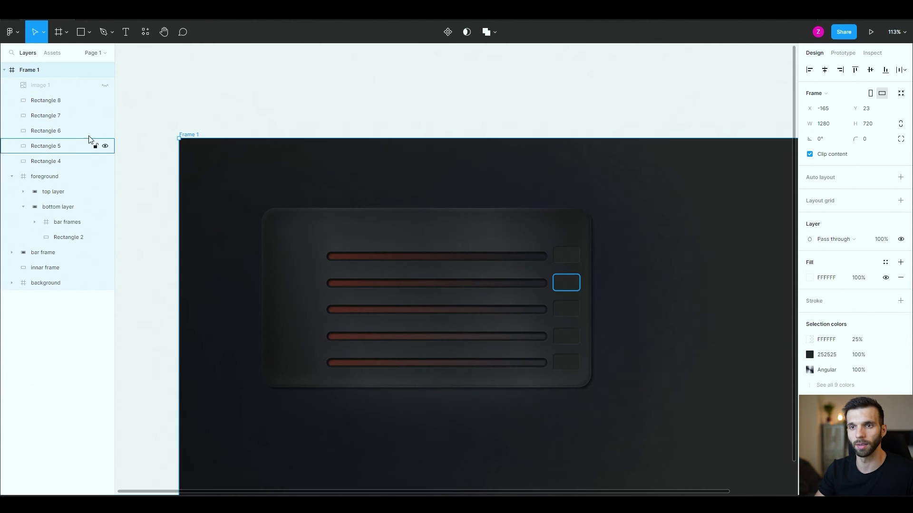
Frame the five small rectangles together and rename the new frame "kpi slots"
left_click(59, 162)
left_click(44, 103, "shift")
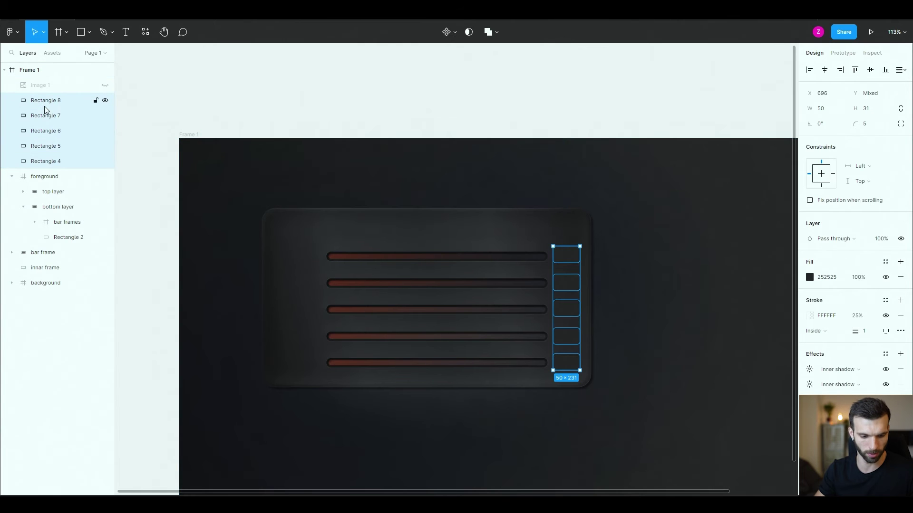
key("ctrl+alt+g")
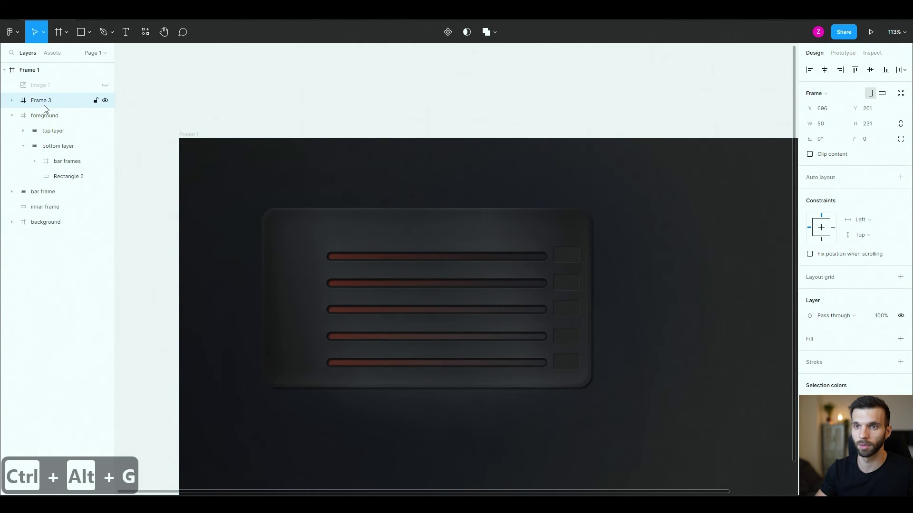
double_click(43, 104)
type("kpi sl")
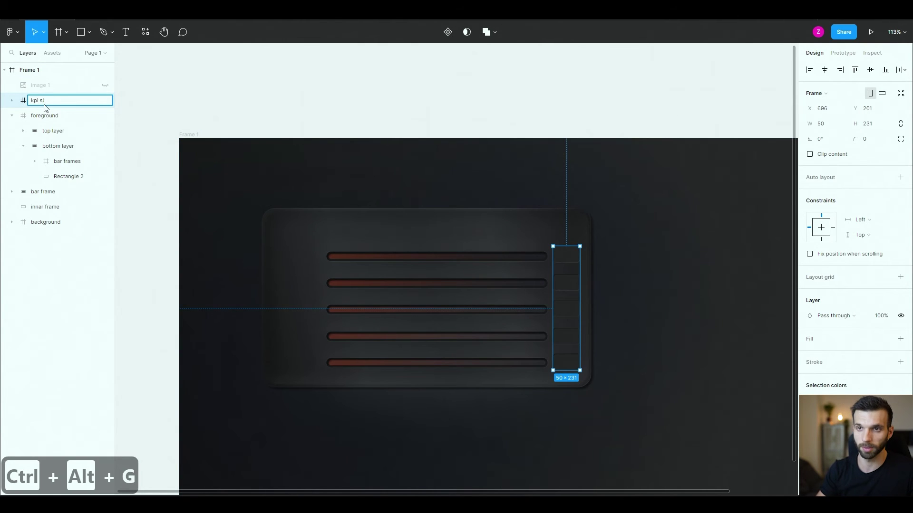
type("ots")
key("Return")
Move the kpi slots frame inside the foreground frame, above top layer, and collapse foreground
left_click(15, 117)
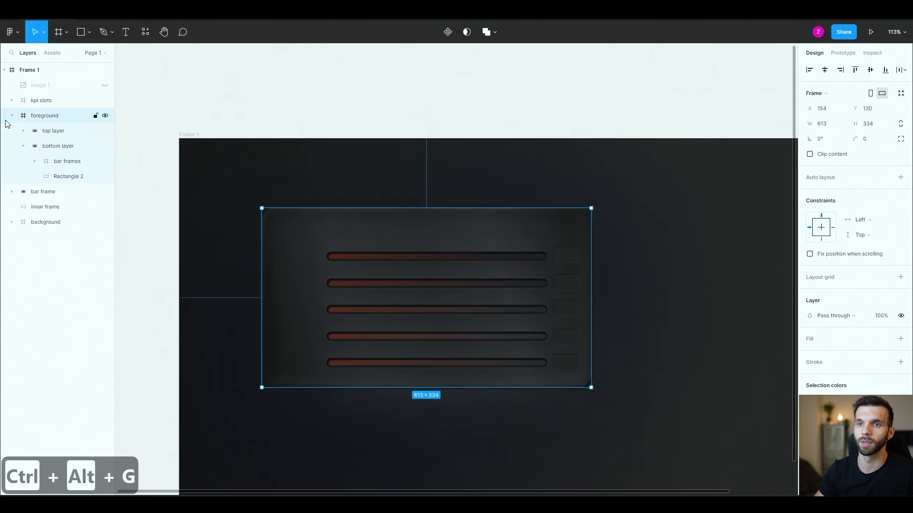
left_click(39, 104)
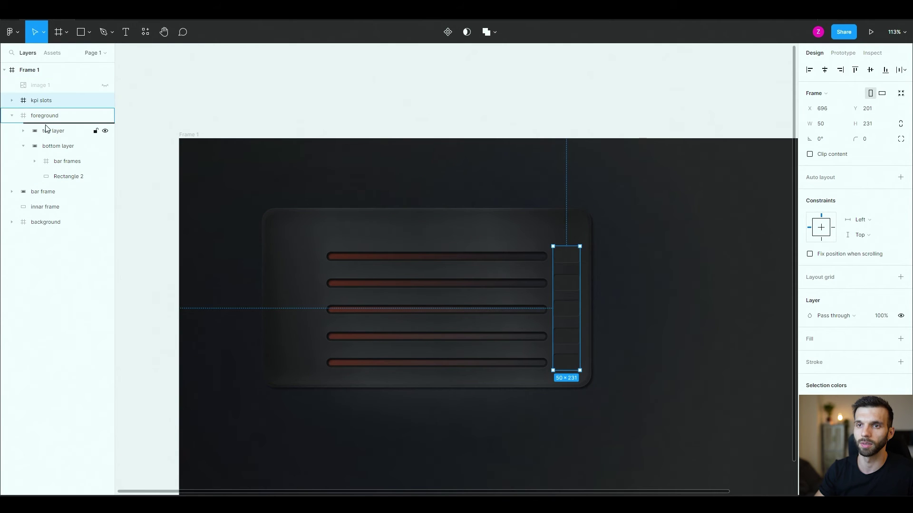
left_click_drag(40, 127, 5, 105)
left_click(12, 103)
Rename the "innar frame" layer as "inner frame"
left_click(47, 137)
double_click(47, 137)
type("inner frame")
key("Return")
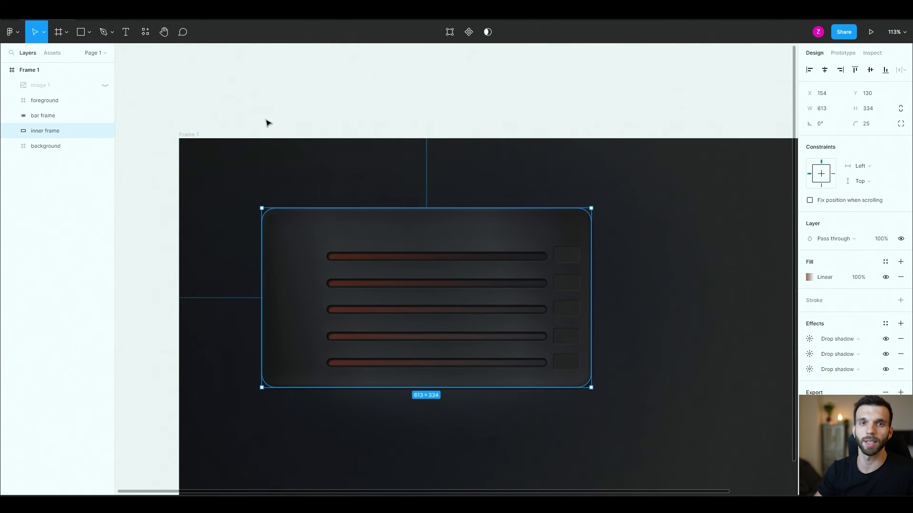
Export the background frame as a PNG at 1x
left_click(73, 148)
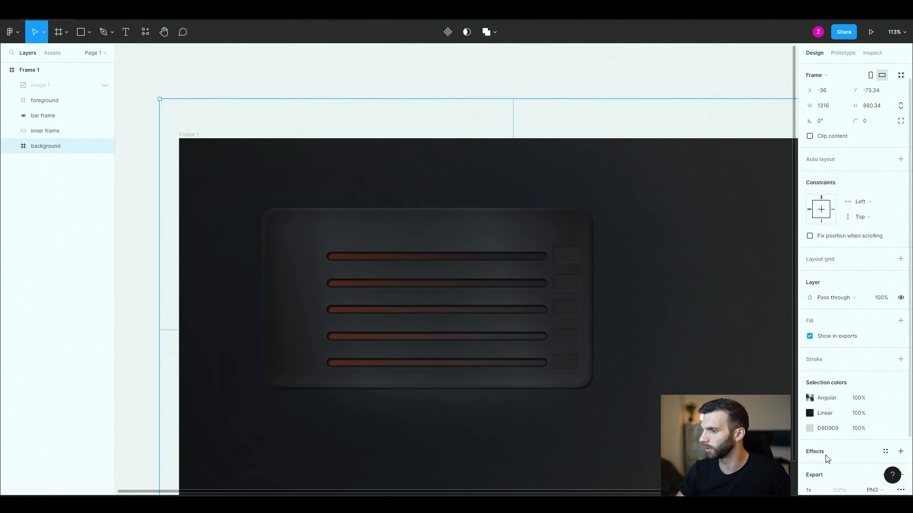
scroll(830, 459, "down", 2)
left_click(833, 442)
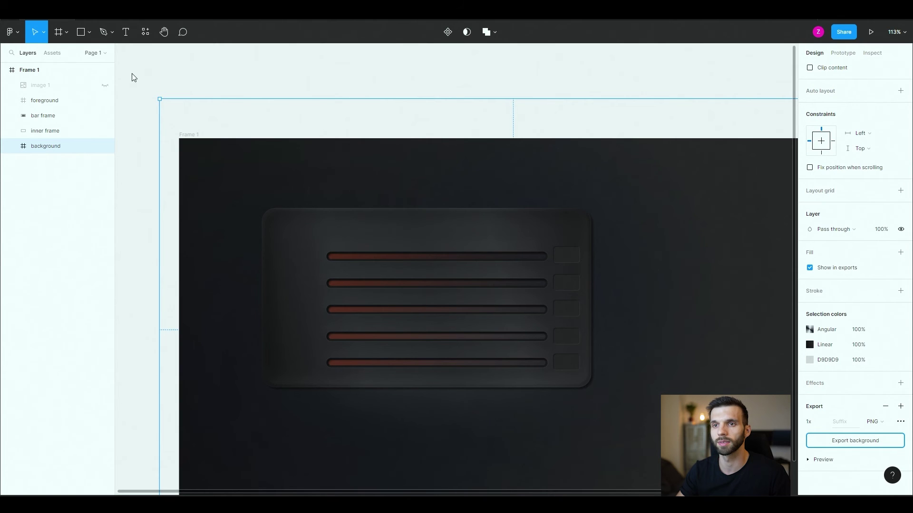
Save the background export as background.png in the PBI File folder, and export the inner frame there as a 1x PNG
scroll(35, 137, "up", 5)
left_click(35, 137)
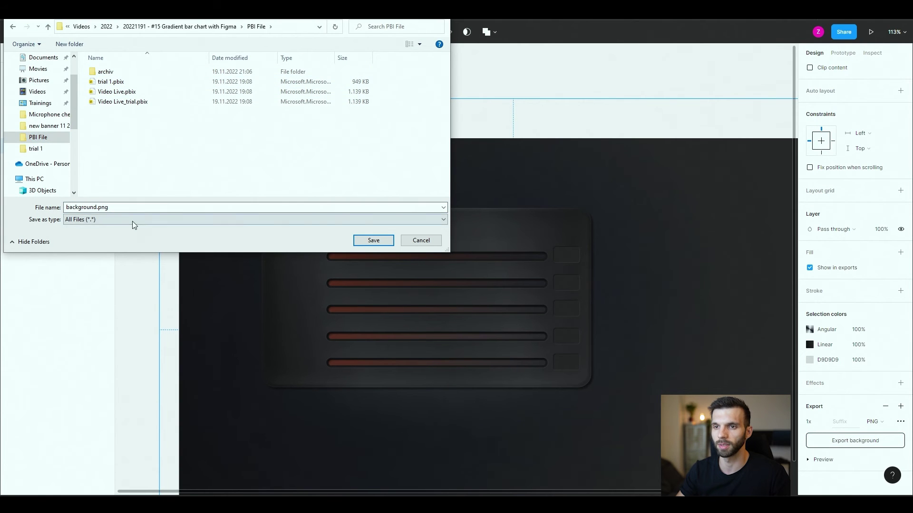
left_click(373, 240)
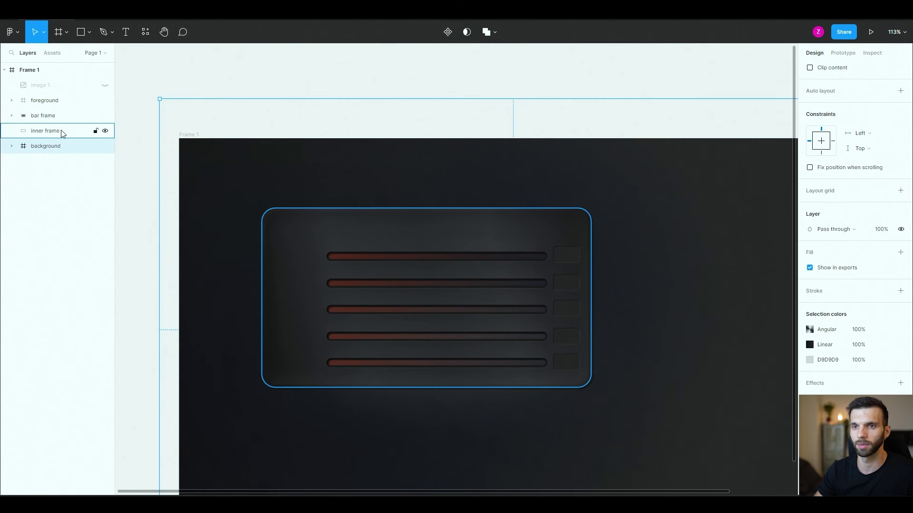
left_click(70, 130)
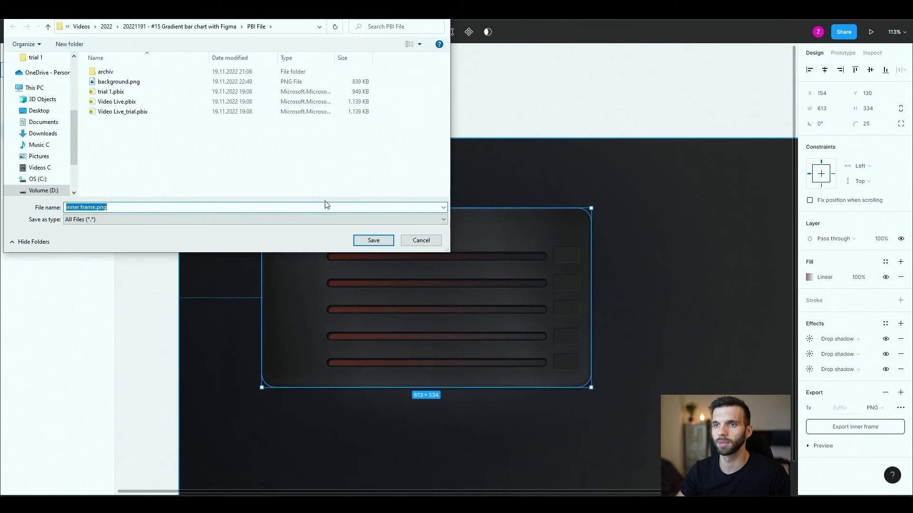
left_click(363, 238)
Export the bar frame layer as a PNG into the PBI File folder
left_click(69, 115)
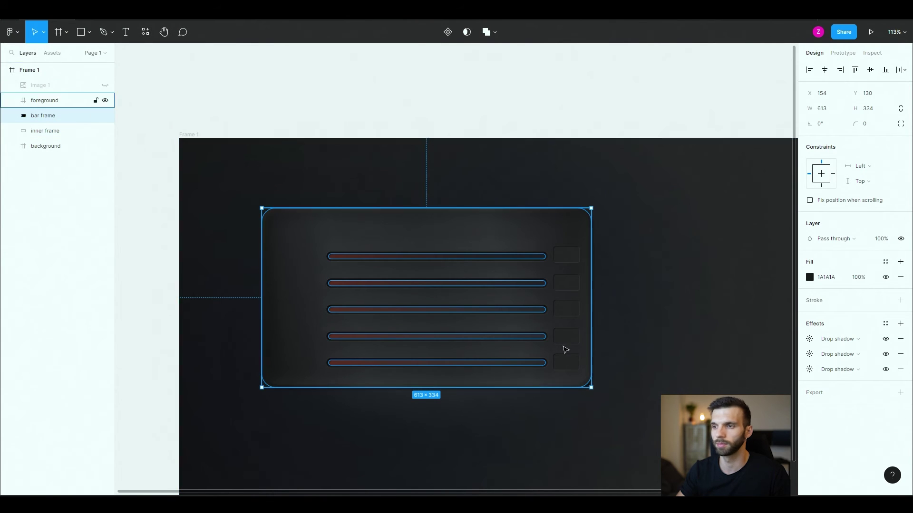
left_click(902, 395)
left_click(855, 427)
left_click(372, 239)
Export the foreground frame as a PNG at 1x
left_click(62, 101)
left_click(901, 478)
scroll(856, 428, "down", 2)
scroll(858, 451, "down", 1)
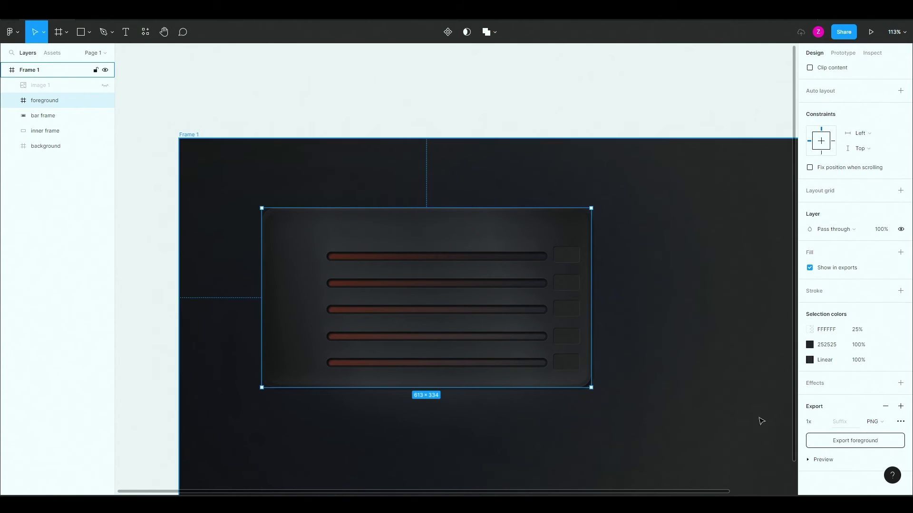
left_click(854, 441)
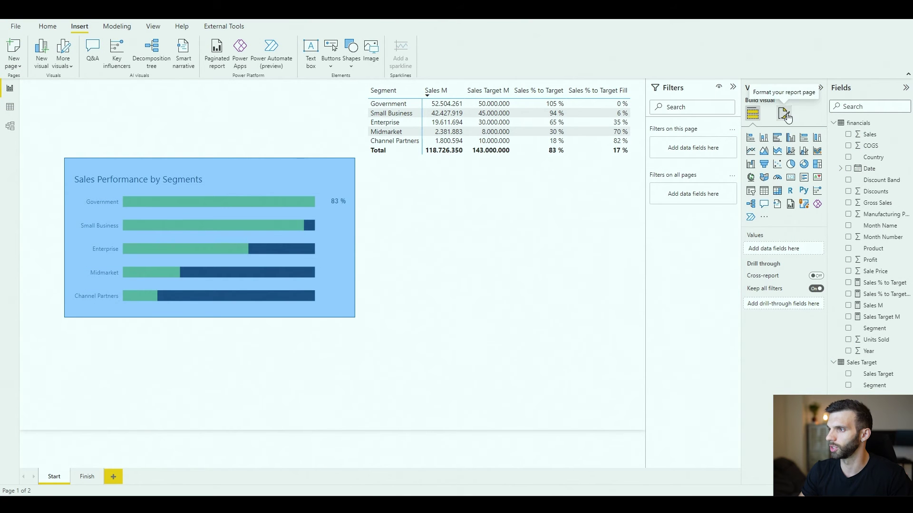
Switch to Power BI and set background.png from the PBI File folder as the Start page's canvas background image
left_click(785, 114)
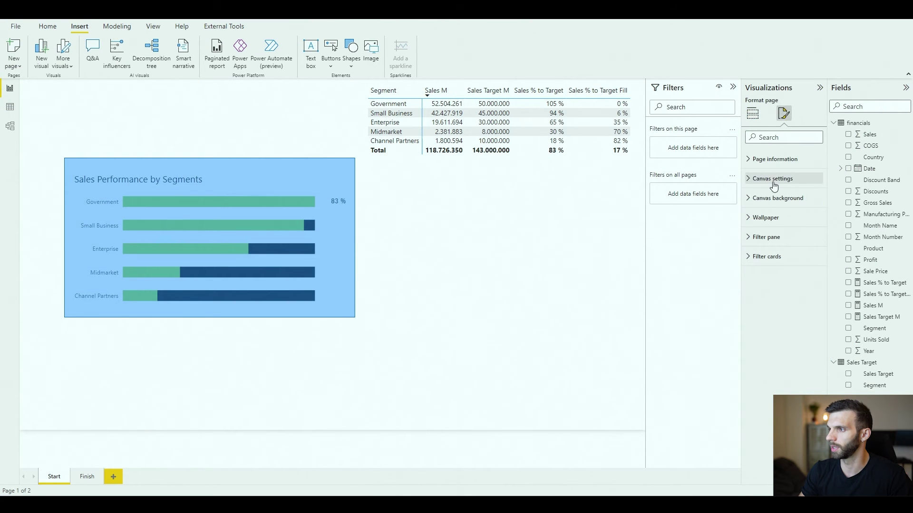
left_click(757, 201)
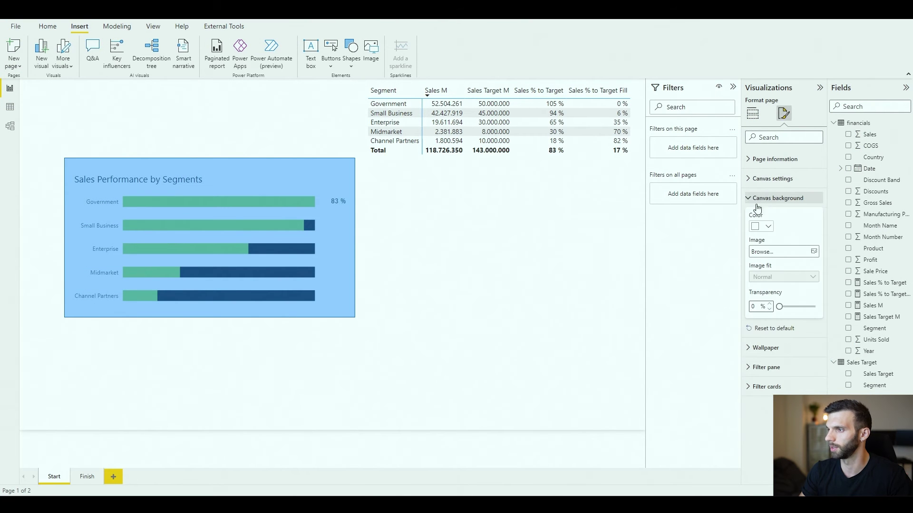
left_click(794, 253)
scroll(71, 224, "up", 2)
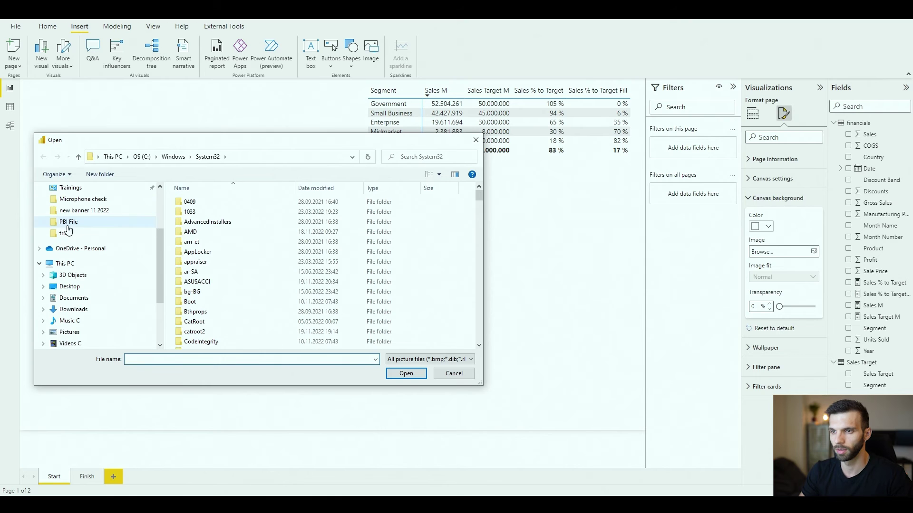
left_click(68, 221)
left_click(237, 222)
left_click(406, 373)
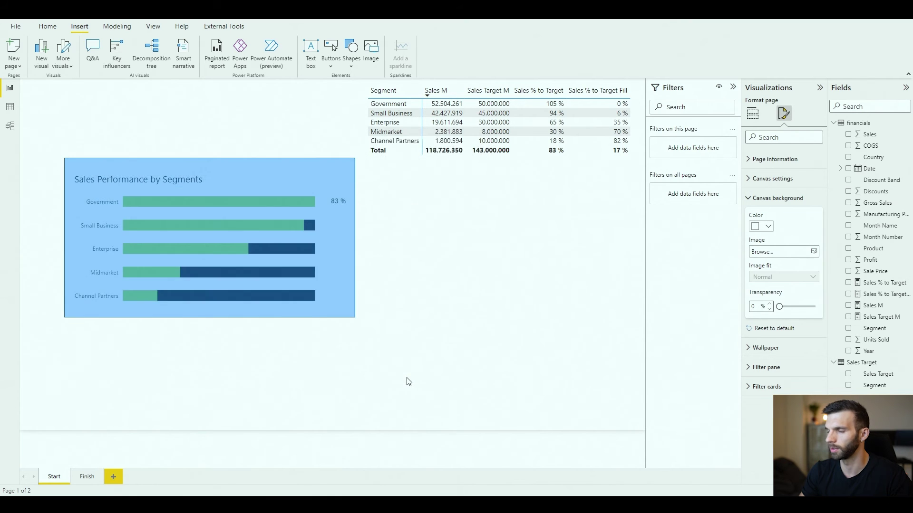
Delete the segment sales and targets table from the Start page
left_click(368, 143)
left_click_drag(366, 143, 412, 142)
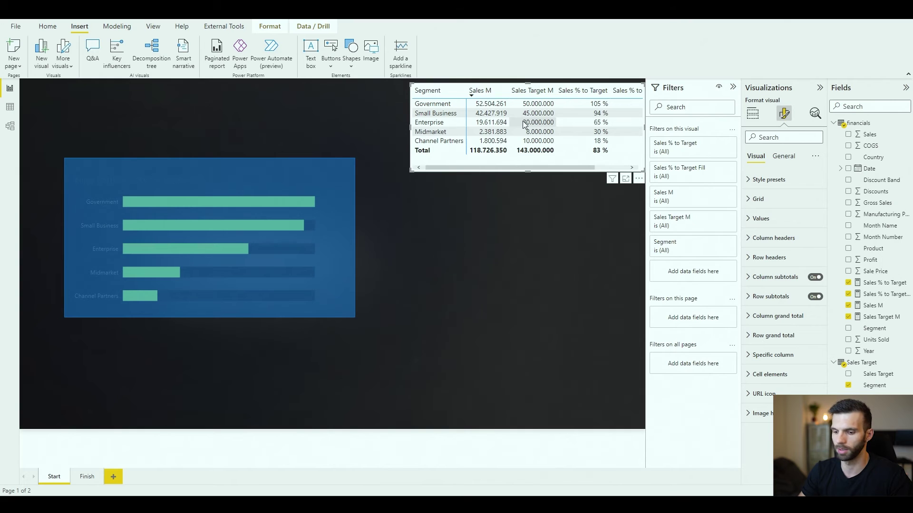
key("Delete")
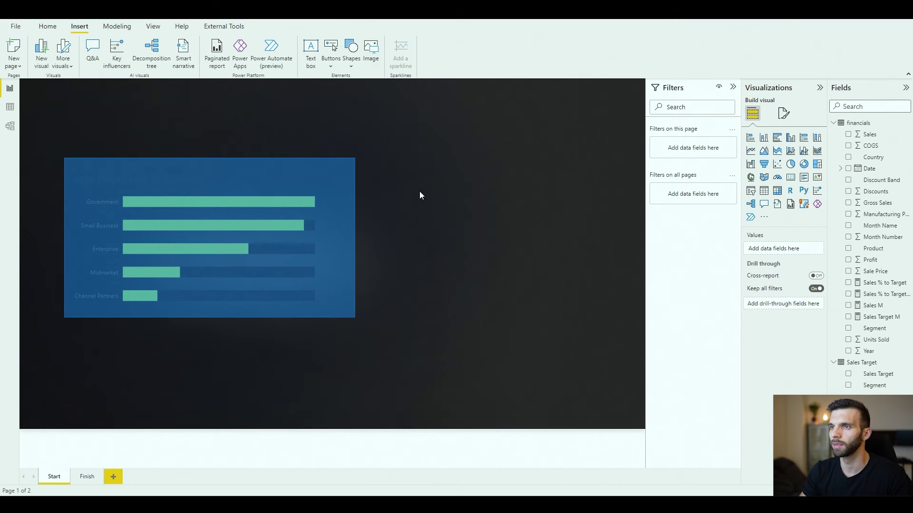
Insert the images bar frame.png and foreground.png onto the report page
left_click(379, 56)
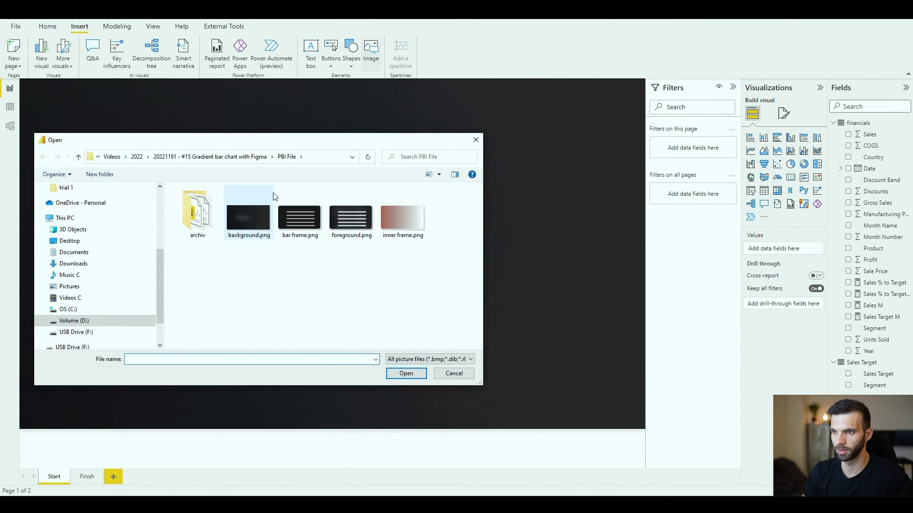
left_click(293, 224)
double_click(293, 226)
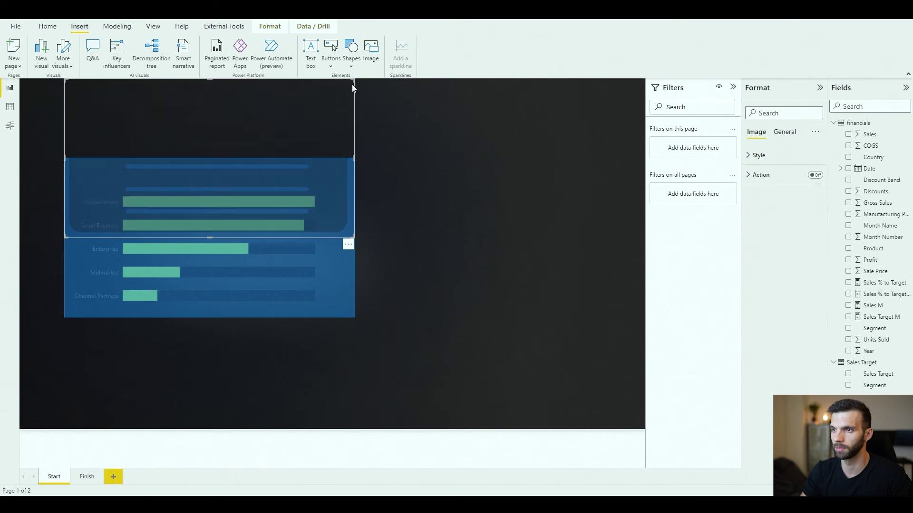
left_click(369, 56)
left_click(371, 220)
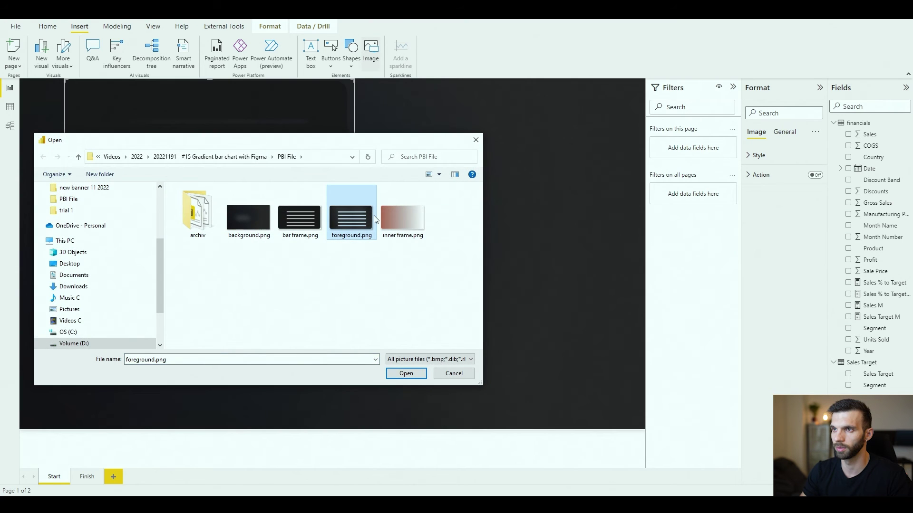
double_click(376, 219)
Insert the image inner frame.png and place it in the empty lower-right area of the page
left_click(373, 52)
left_click(402, 213)
double_click(403, 213)
left_click_drag(251, 412, 532, 372)
Show the list of page objects in place of the filters and rename the black bar panel image "bar frame"
left_click(153, 26)
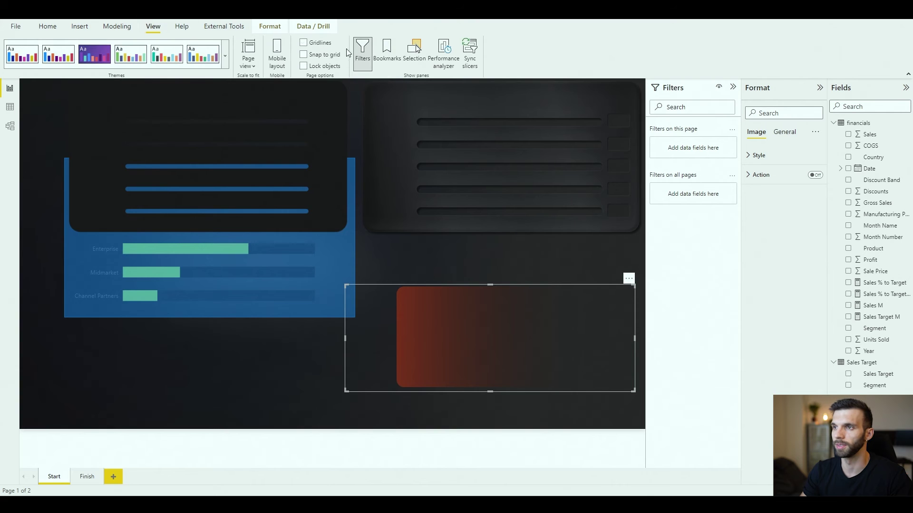
left_click(414, 53)
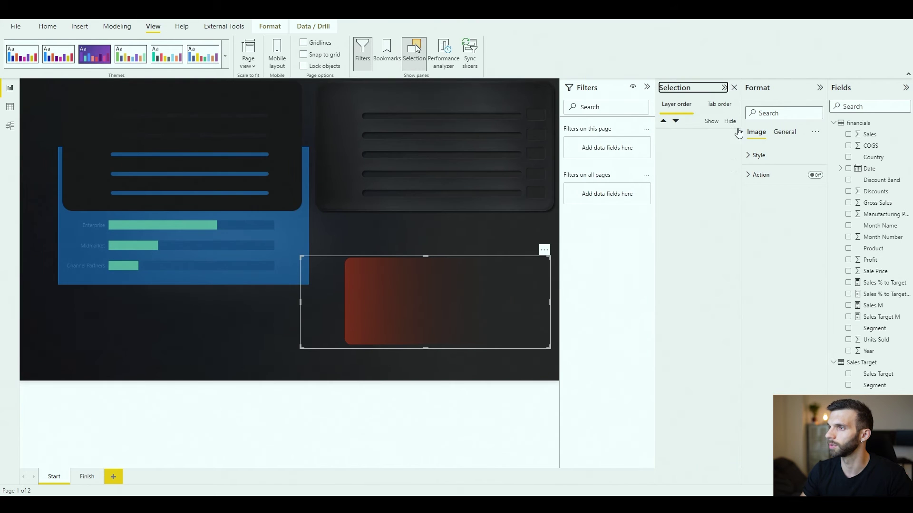
left_click(648, 87)
double_click(695, 159)
type("bar frame")
Rename the red image in the layer order to "red gradient"
left_click(601, 301)
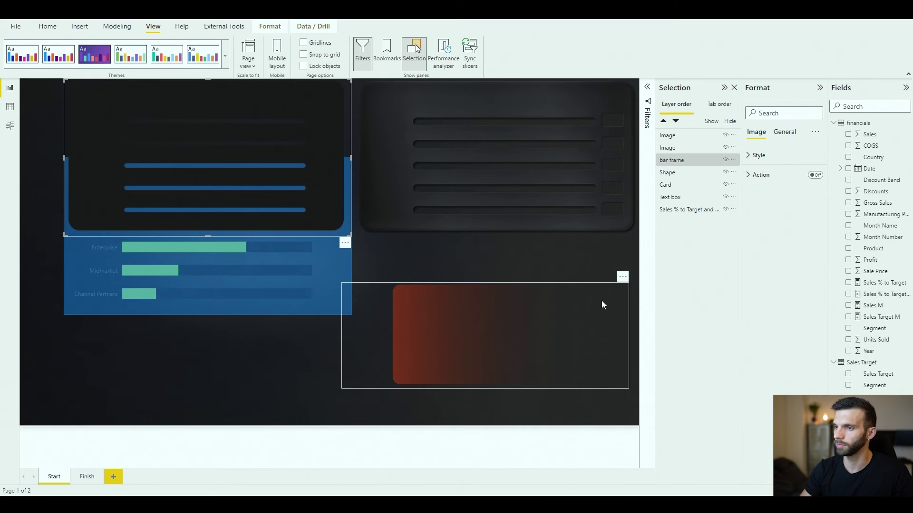
double_click(671, 137)
type("red")
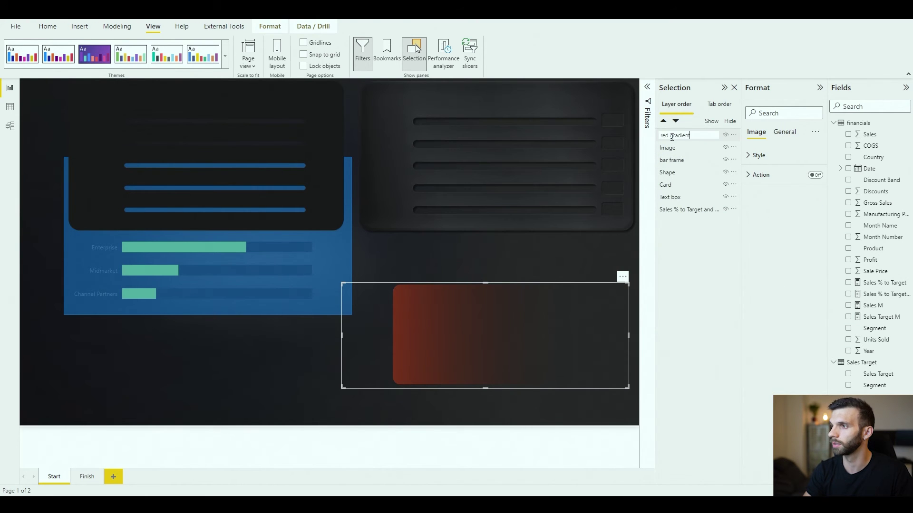
type(" gradient")
key("Return")
Rename the embossed panel image in the layer order to "foreground"
left_click(521, 117)
double_click(685, 147)
type("foreground")
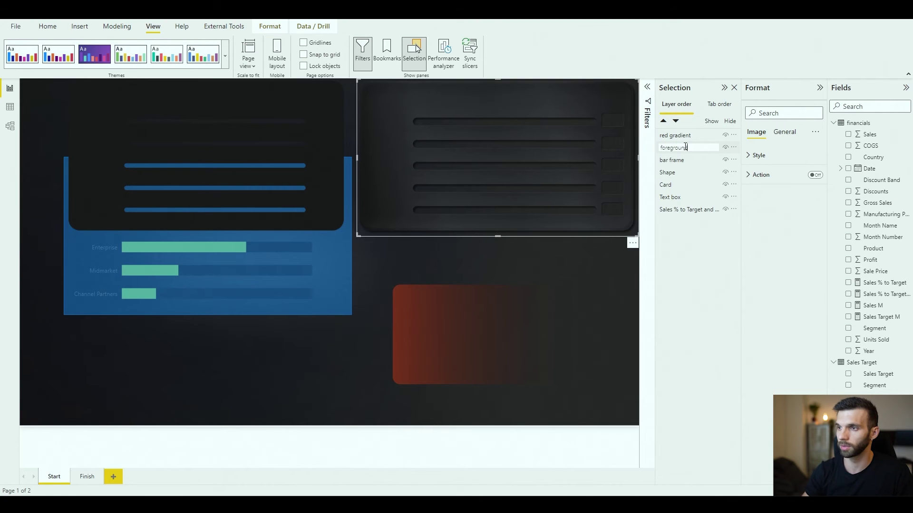
key("Return")
Set the bar frame image's scaling to Fit and position it over the bar chart, sized 337 high by 581 wide
left_click(315, 153)
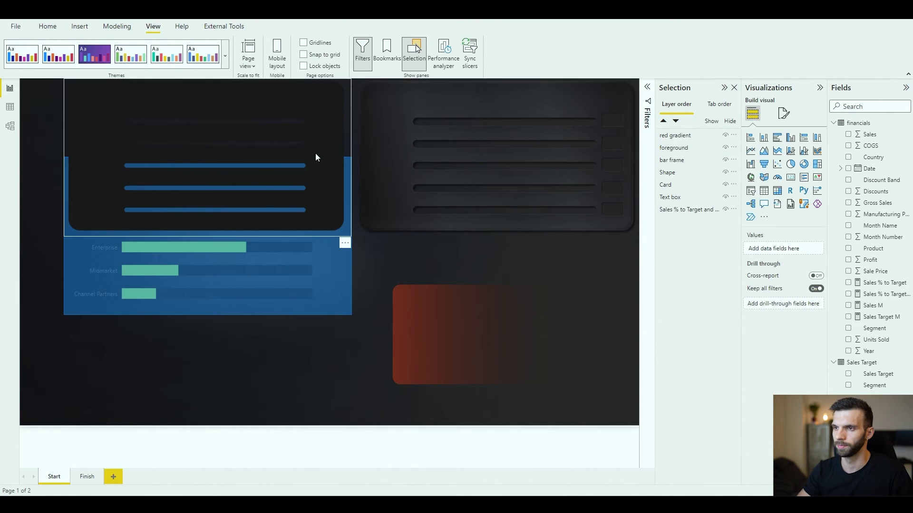
left_click(761, 155)
left_click(780, 185)
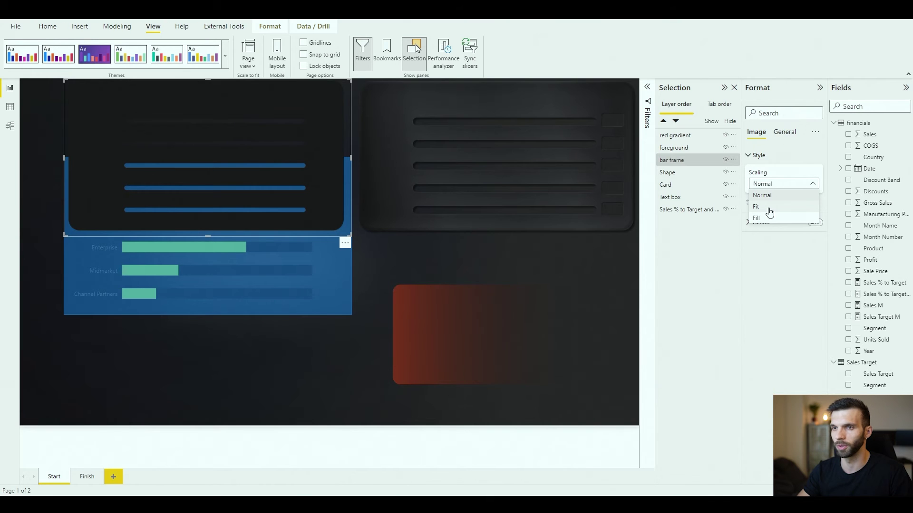
left_click(770, 208)
left_click_drag(218, 118, 215, 202)
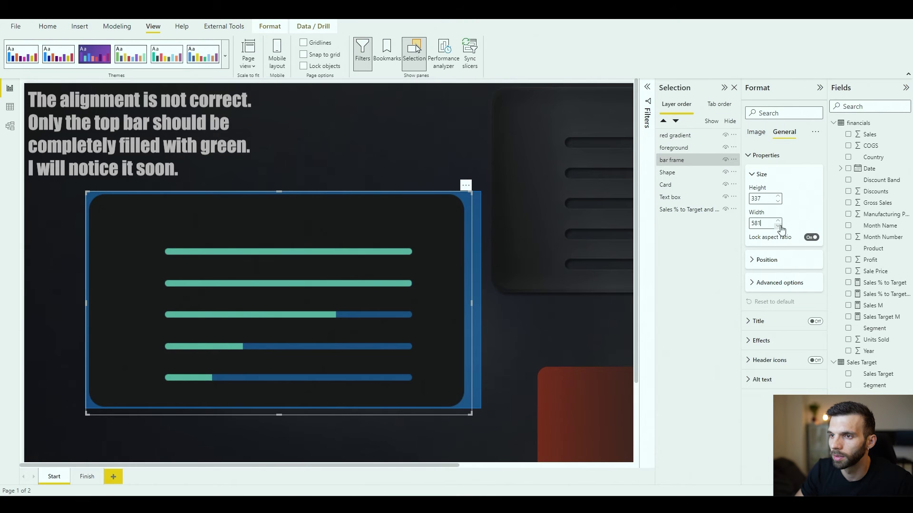
scroll(558, 313, "down", 2)
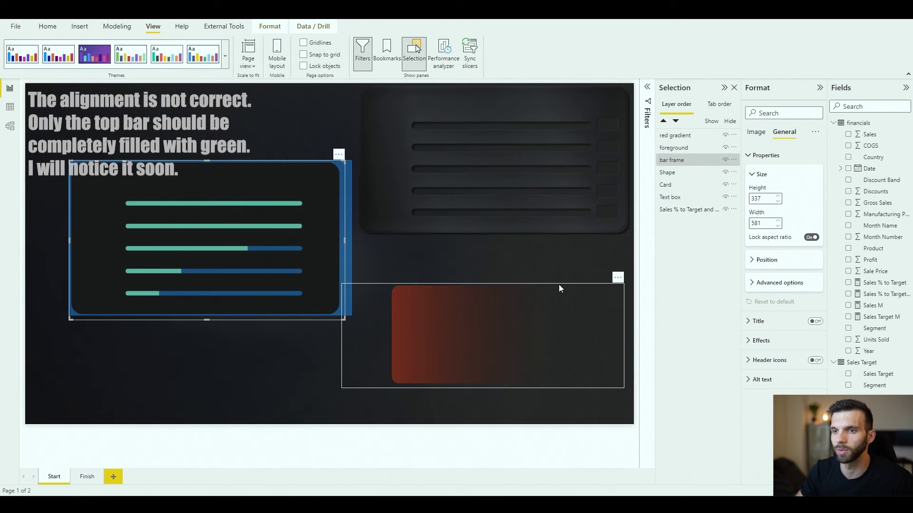
Move the foreground image down so it overlaps the bar frame, and open its scaling options
left_click(484, 147)
left_click_drag(476, 153, 235, 307)
left_click(756, 131)
left_click(755, 155)
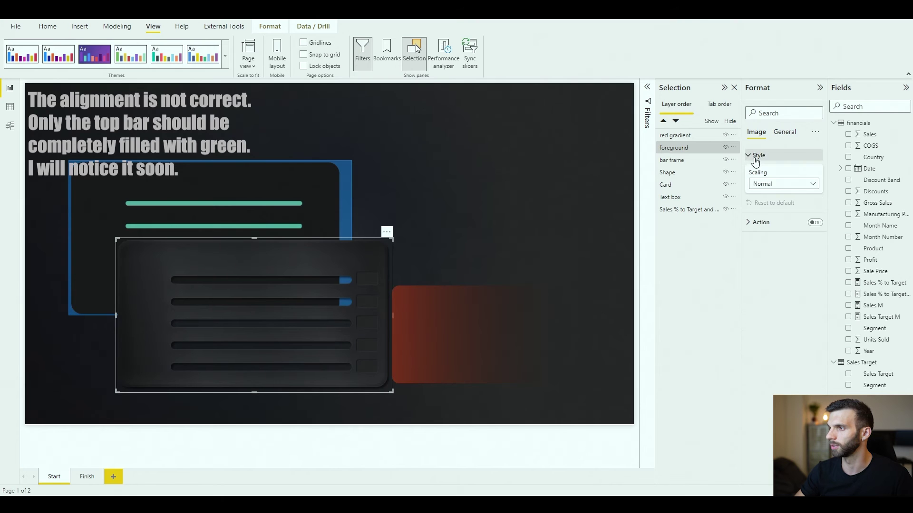
Look up the bar frame's size and position, and set the foreground image's height to 337 and width to 581
left_click(283, 188)
left_click(783, 133)
left_click(760, 259)
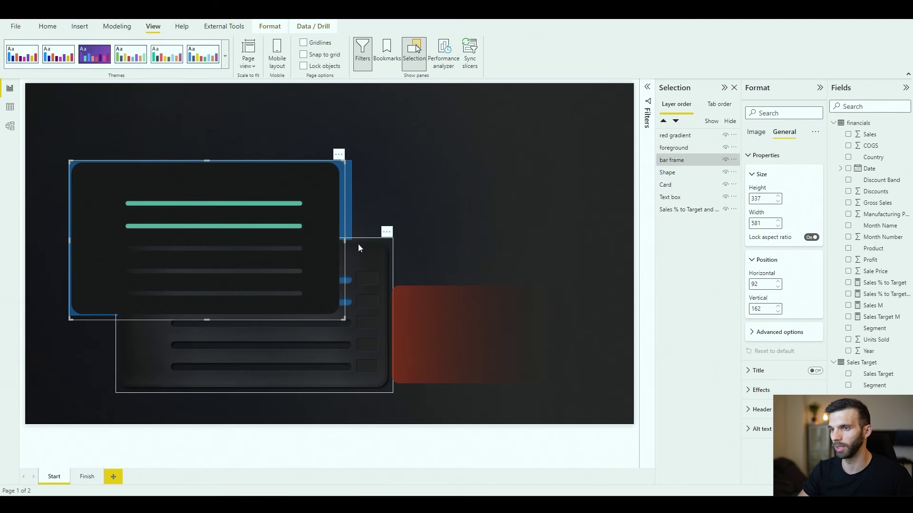
left_click(371, 254)
type("337")
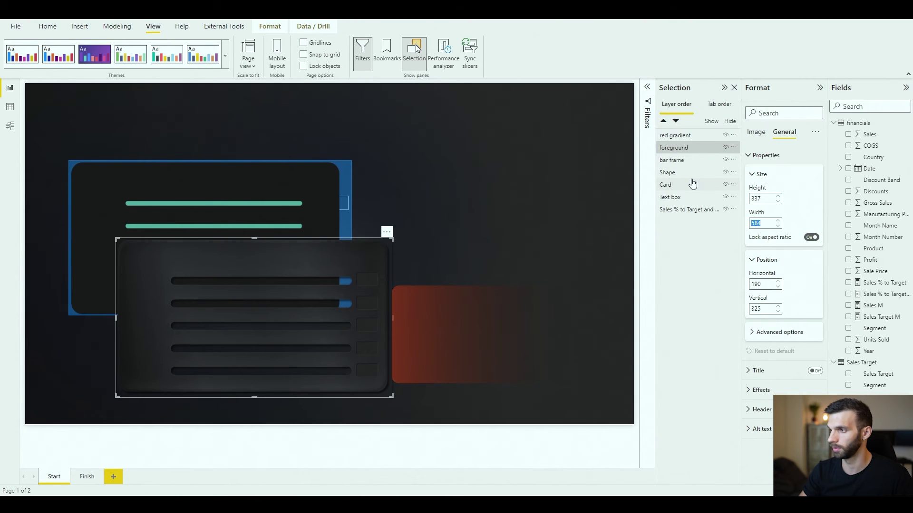
type("281")
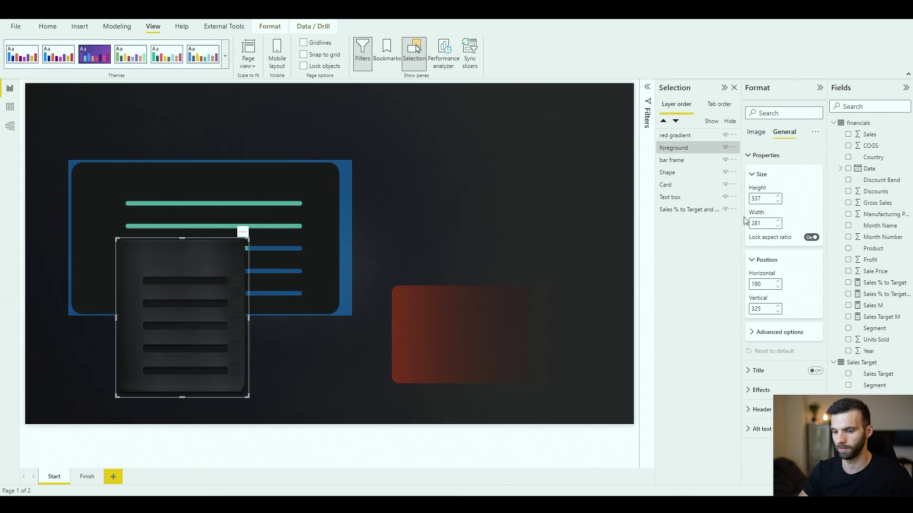
key("BackSpace")
key("BackSpace")
key("BackSpace")
type("581")
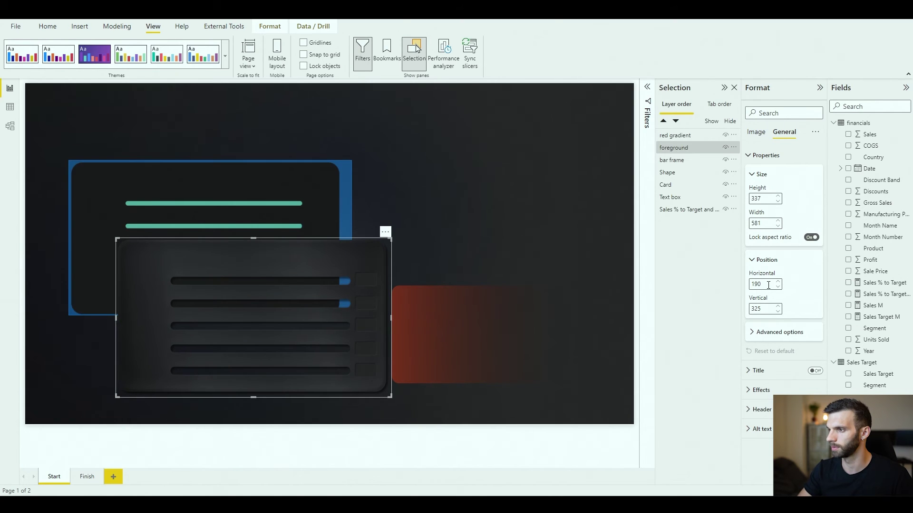
Set the foreground image's horizontal position to 92 and its vertical position to 162
type("92")
key("Tab")
type("1")
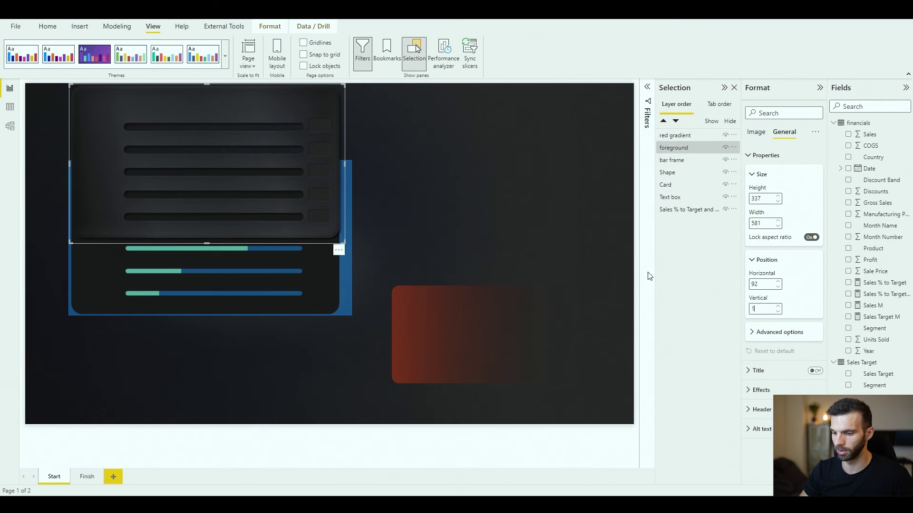
type("92")
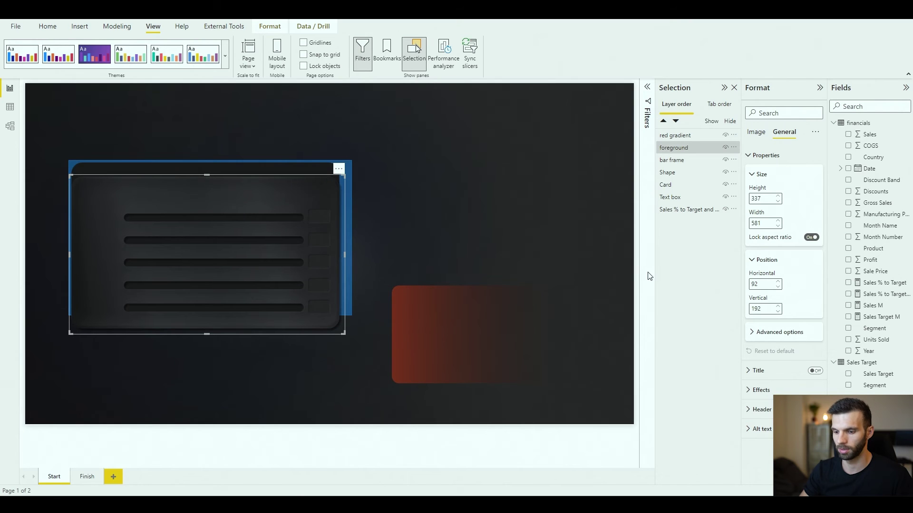
key("BackSpace")
key("BackSpace")
type("62")
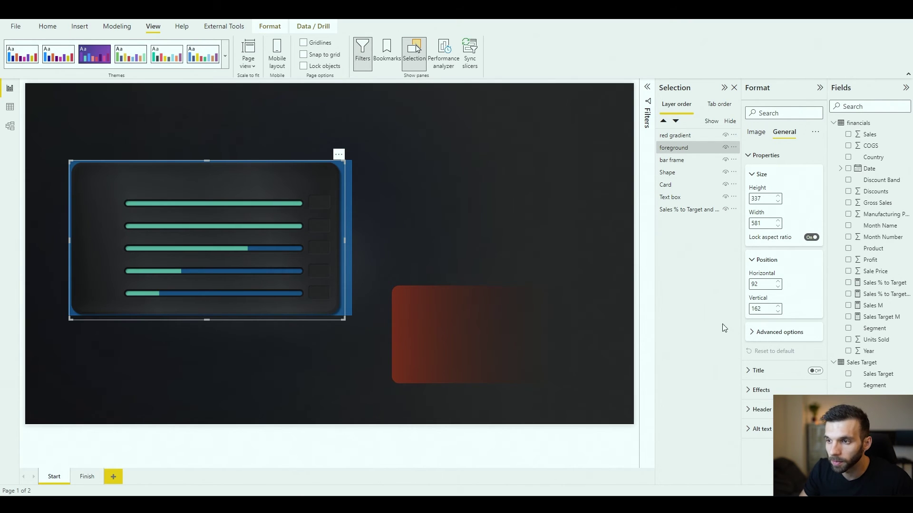
Move the red gradient image so it partly overlaps the panel, and set its scaling to Fit
left_click_drag(501, 357, 290, 334)
left_click(761, 134)
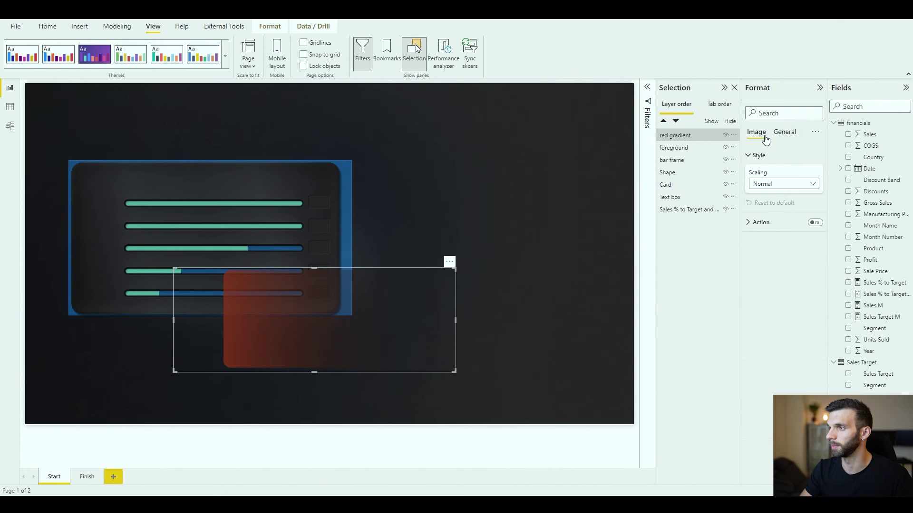
left_click(766, 184)
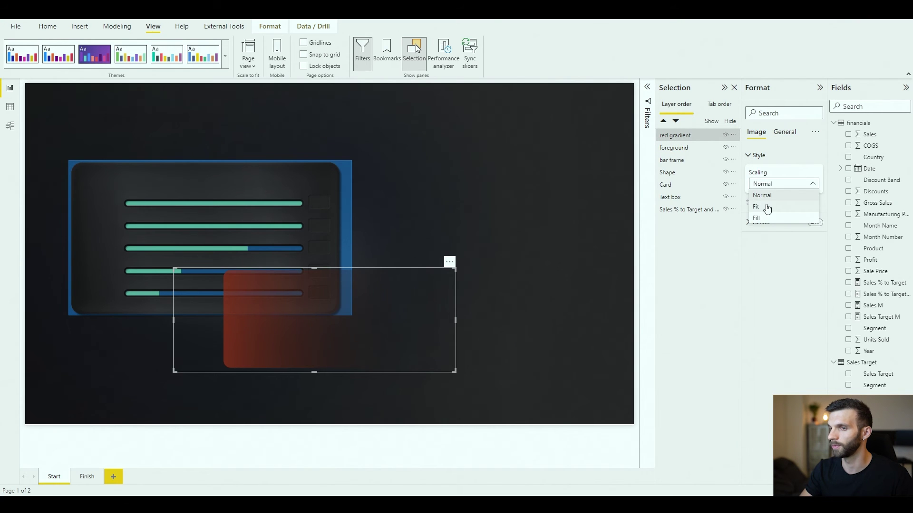
left_click(769, 207)
left_click(699, 147)
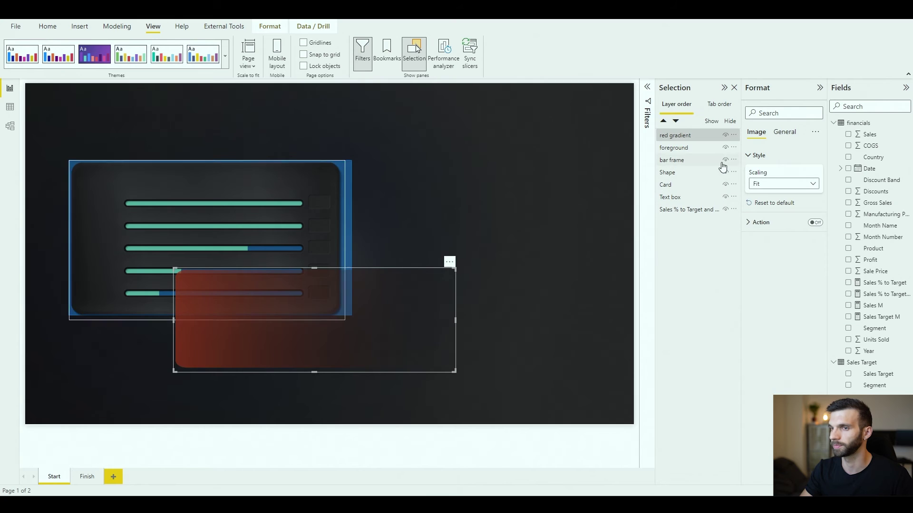
Set the red gradient image's horizontal position to 92, vertical position to 162, height to 337 and width to 581
left_click(260, 358)
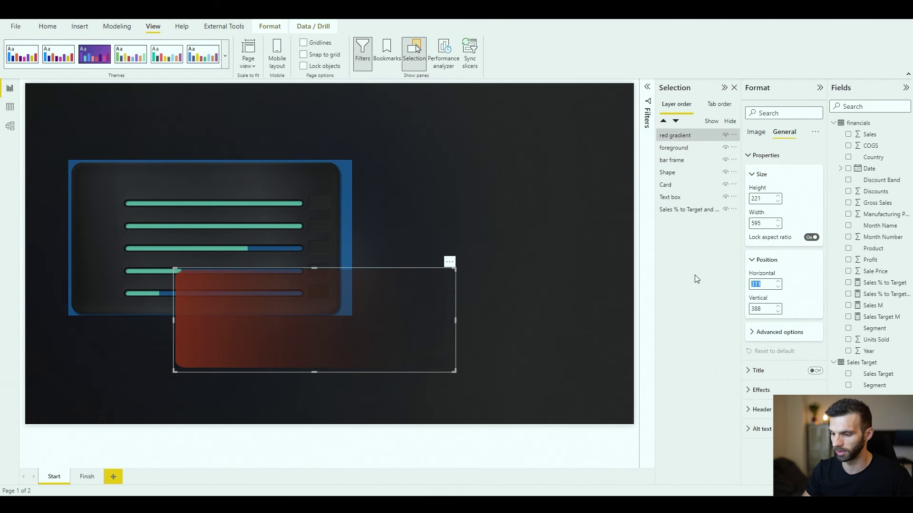
type("92")
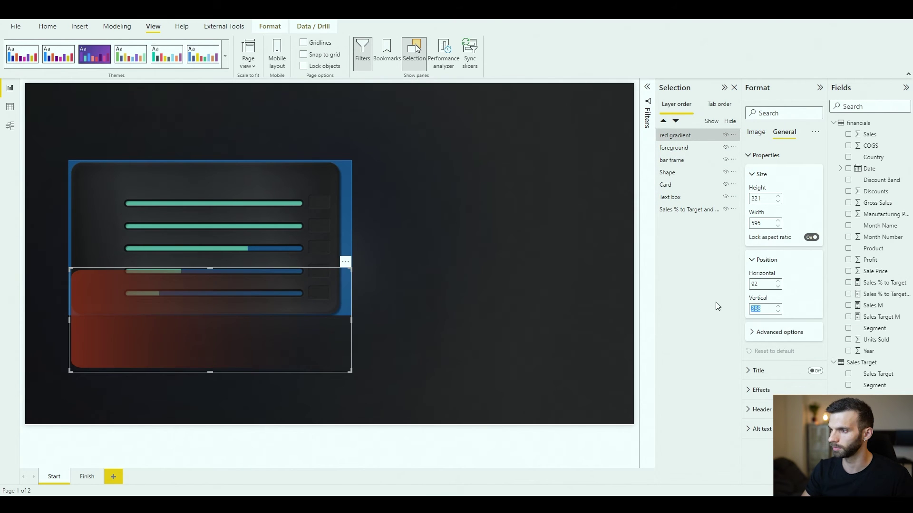
type("162")
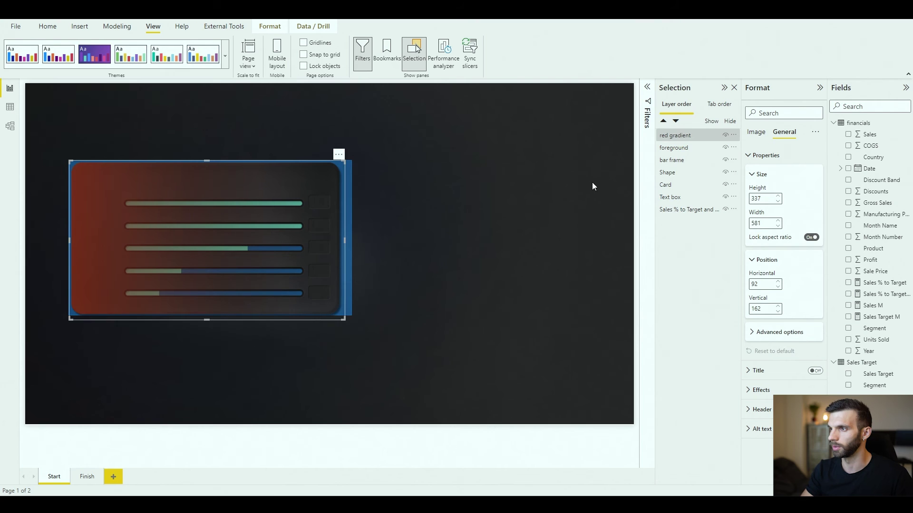
Move the red gradient below the bar frame in the layer order, and delete the blue background shape
left_click_drag(686, 135, 679, 165)
left_click(578, 228)
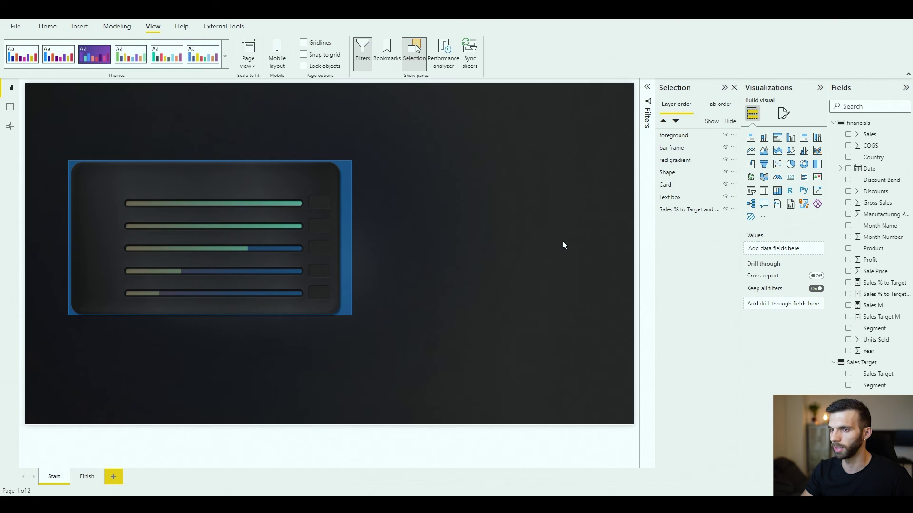
left_click(348, 222)
key("Delete")
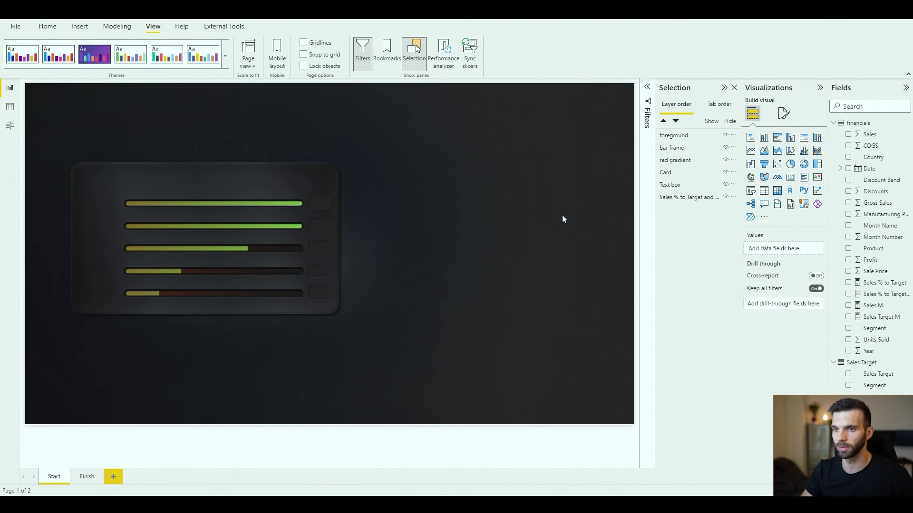
Narrow the red gradient image from both sides so it spans only the length of the bars
left_click(685, 160)
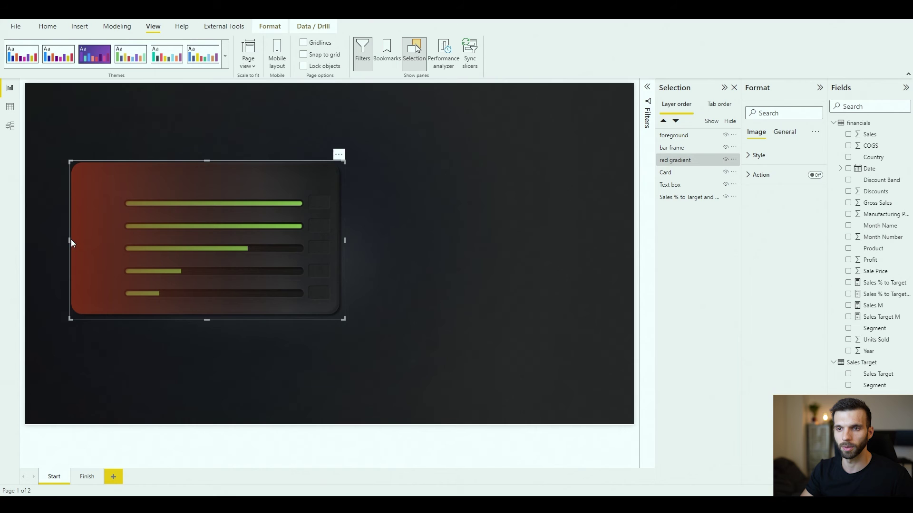
left_click_drag(71, 241, 120, 250)
left_click_drag(345, 239, 307, 233)
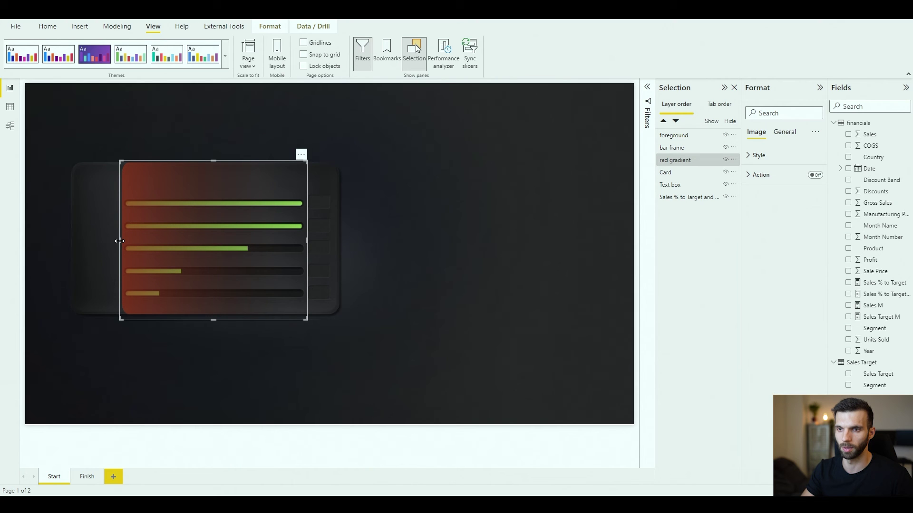
left_click_drag(121, 242, 124, 241)
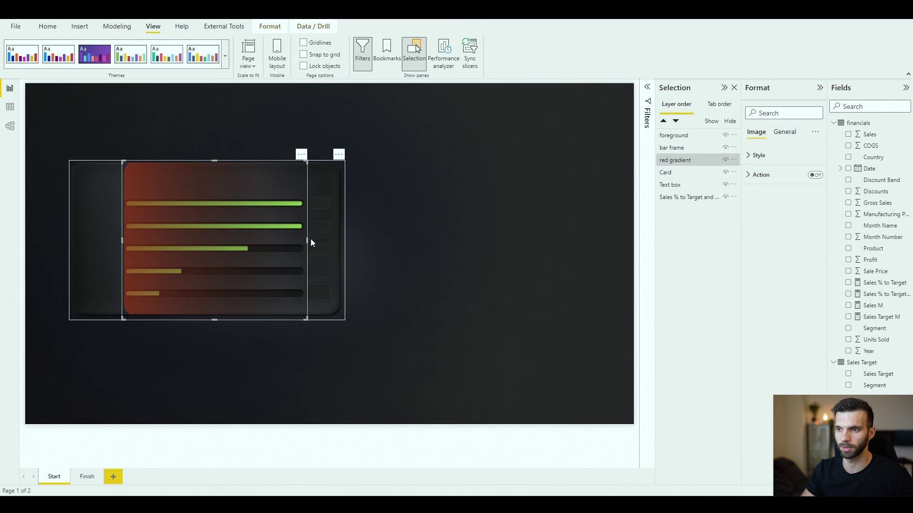
key("Escape")
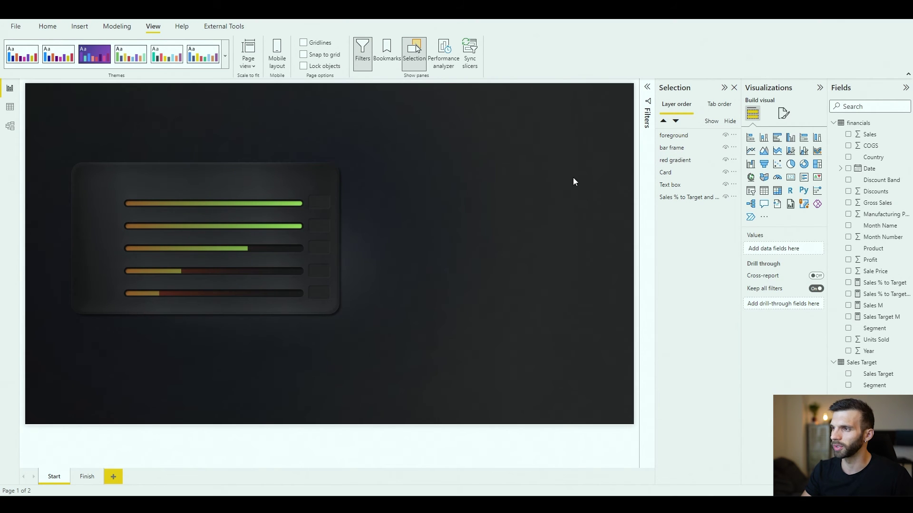
Duplicate the red gradient image, place the copy below the bar frame in the layer order, and align it over the original
left_click(688, 161)
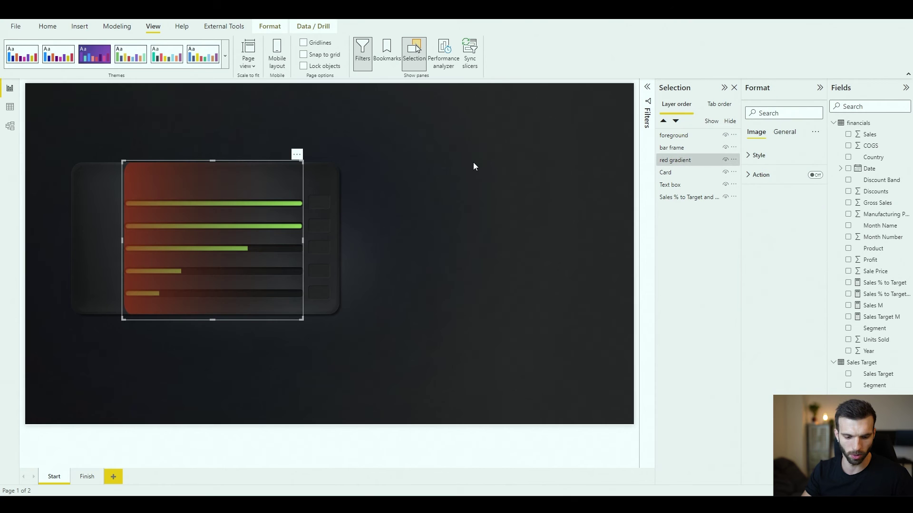
key("ctrl+c")
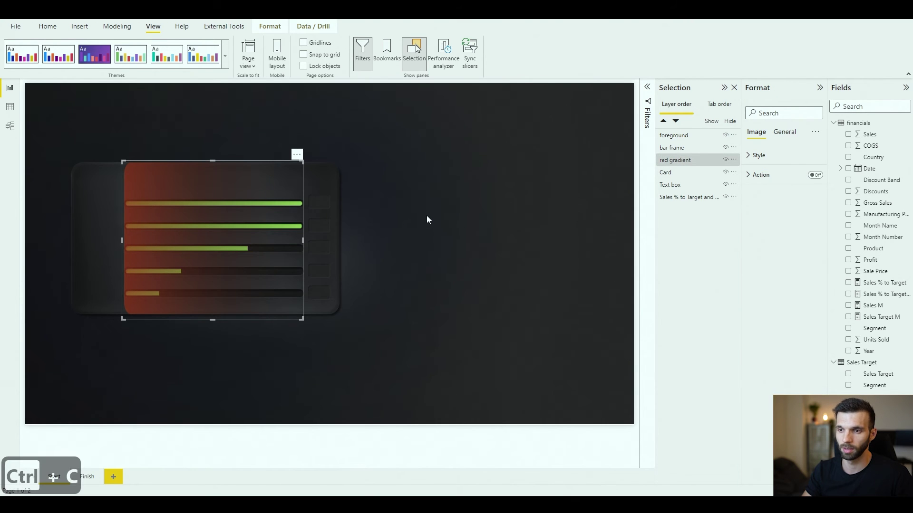
key("ctrl+v")
left_click_drag(679, 136, 678, 164)
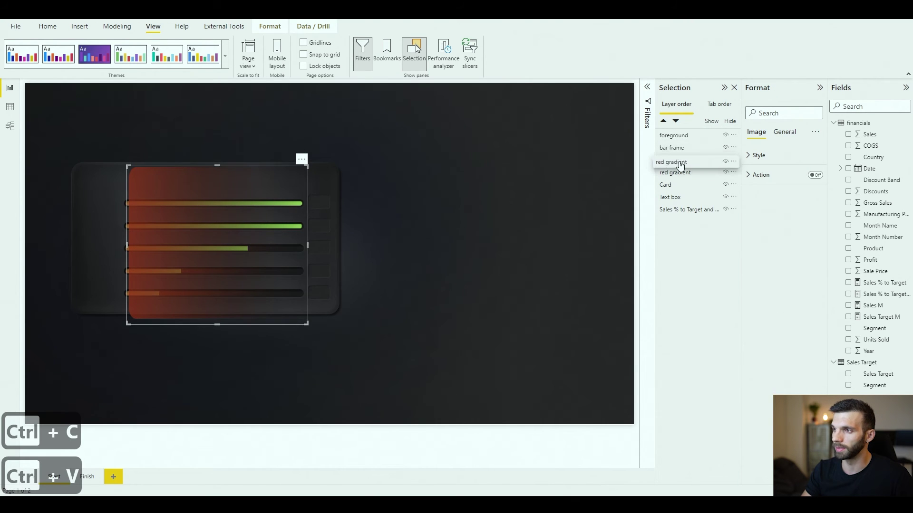
left_click(493, 226)
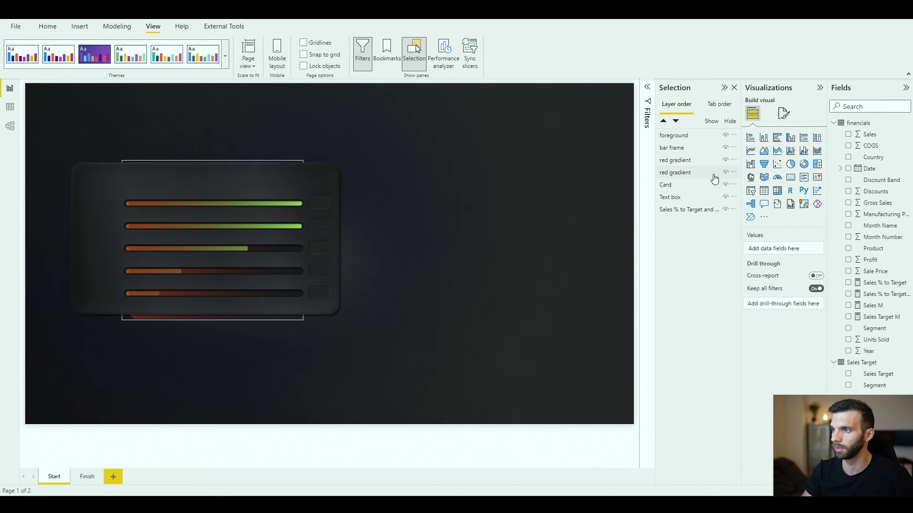
left_click(690, 160)
left_click(473, 244)
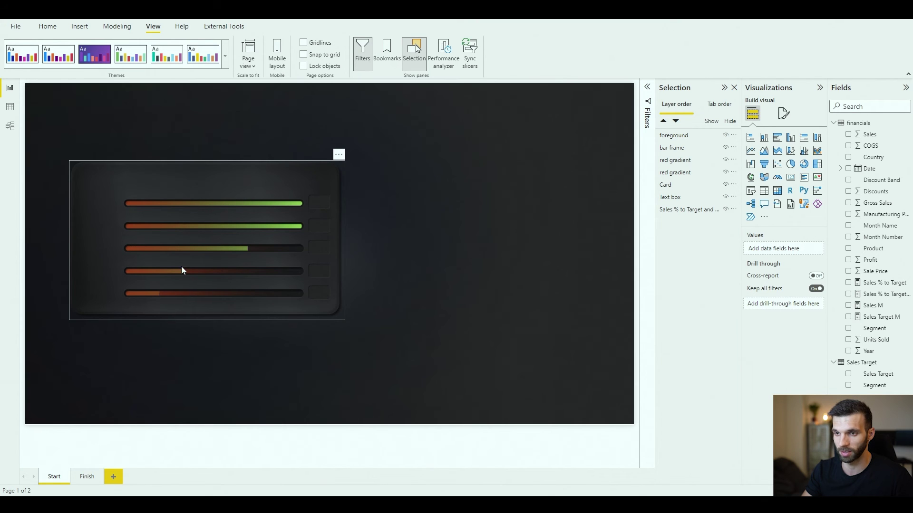
Hide the foreground, the bar frame and both red gradient images so only the bar chart shows
left_click(725, 160)
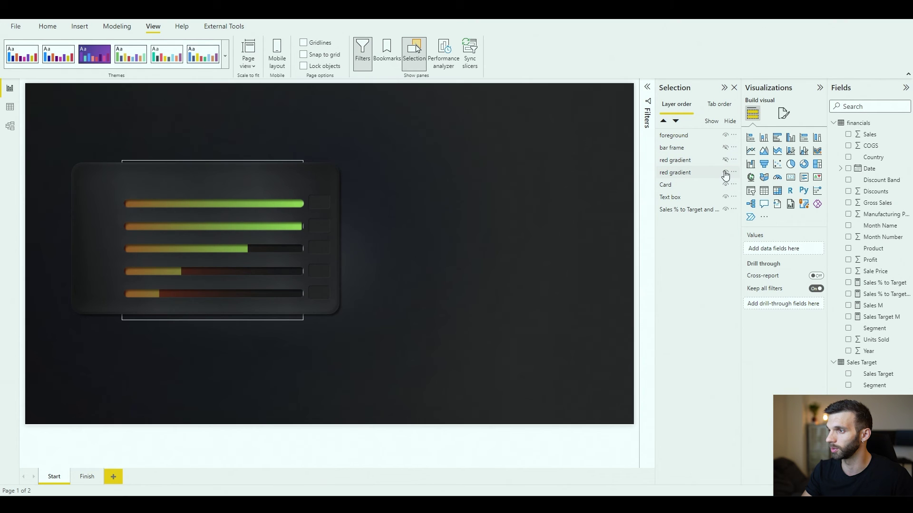
left_click(726, 173)
left_click(725, 186)
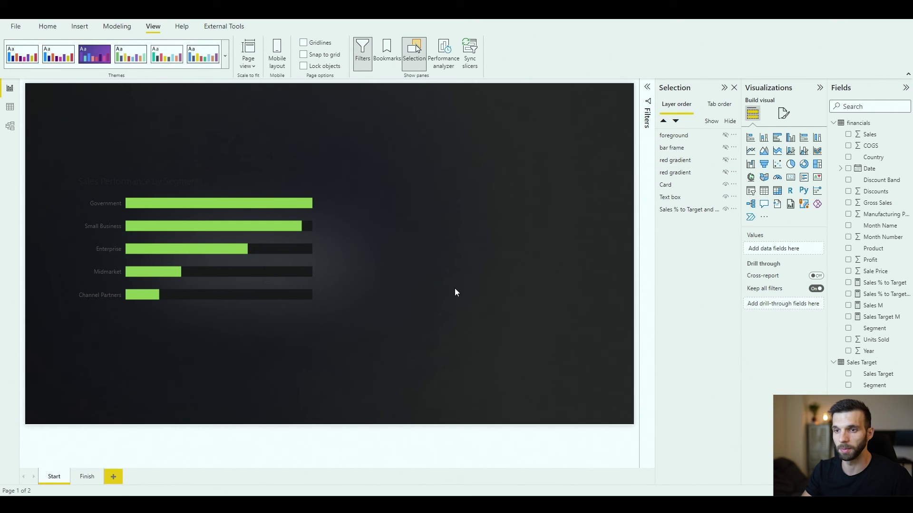
Make two copies of the bar chart, placing one diagonally below the original and the other directly beneath it
left_click(118, 286)
key("ctrl+c")
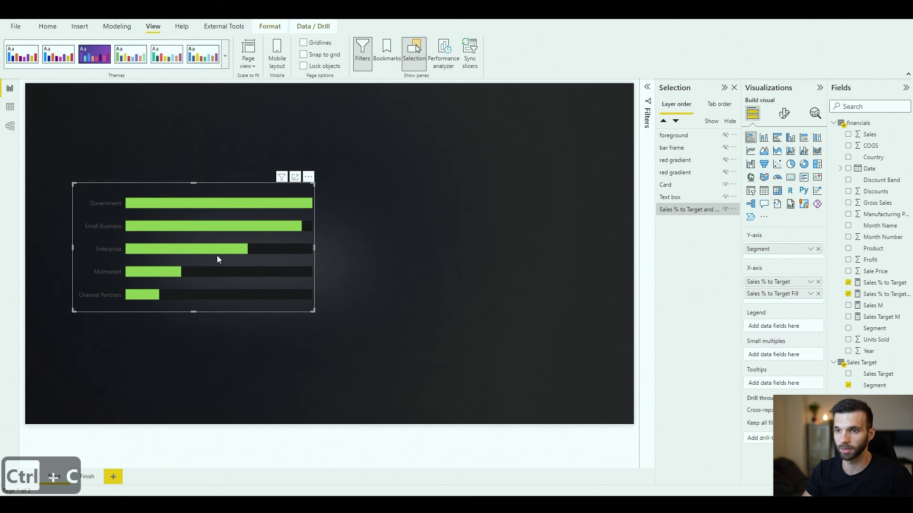
key("ctrl+v")
left_click_drag(144, 204, 383, 284)
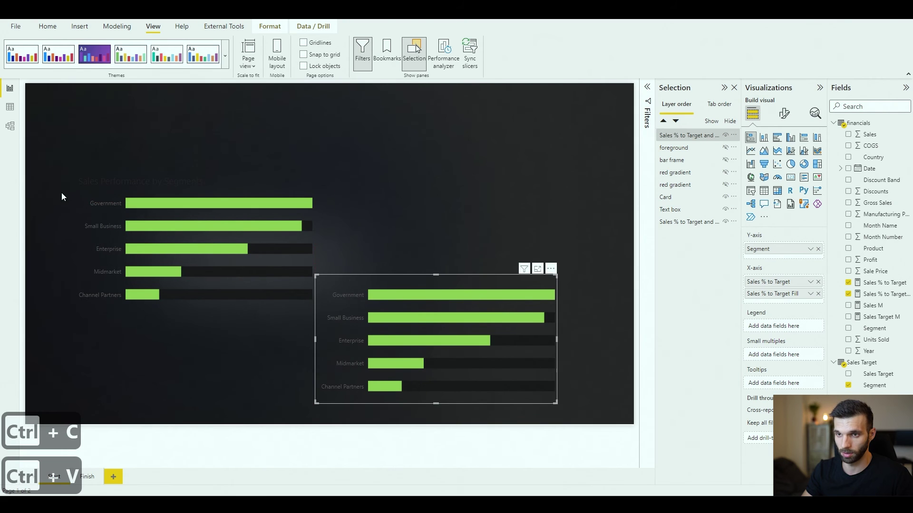
left_click(103, 195)
key("ctrl+v")
left_click_drag(107, 199, 101, 332)
Remove Sales % to Target from the X-axis of the diagonally placed chart copy and invert its X-axis range
left_click(430, 277)
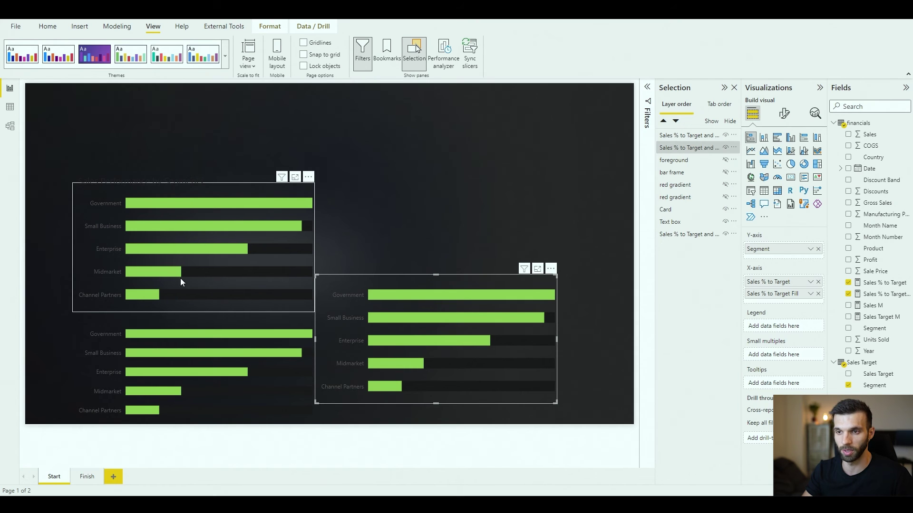
left_click(818, 282)
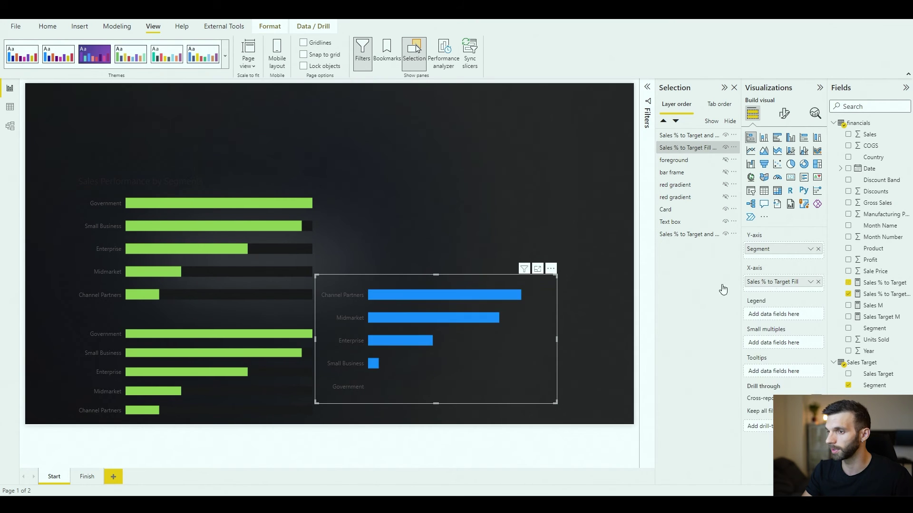
left_click(782, 115)
left_click(760, 200)
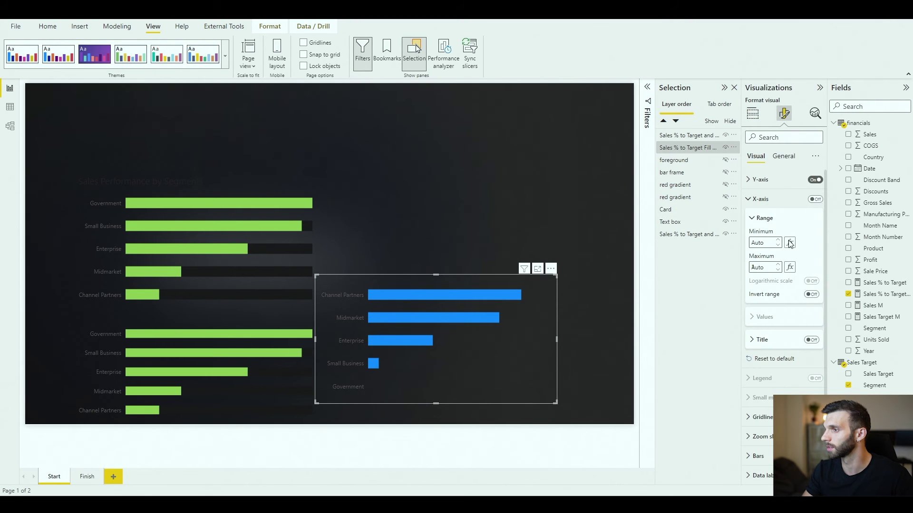
left_click(811, 294)
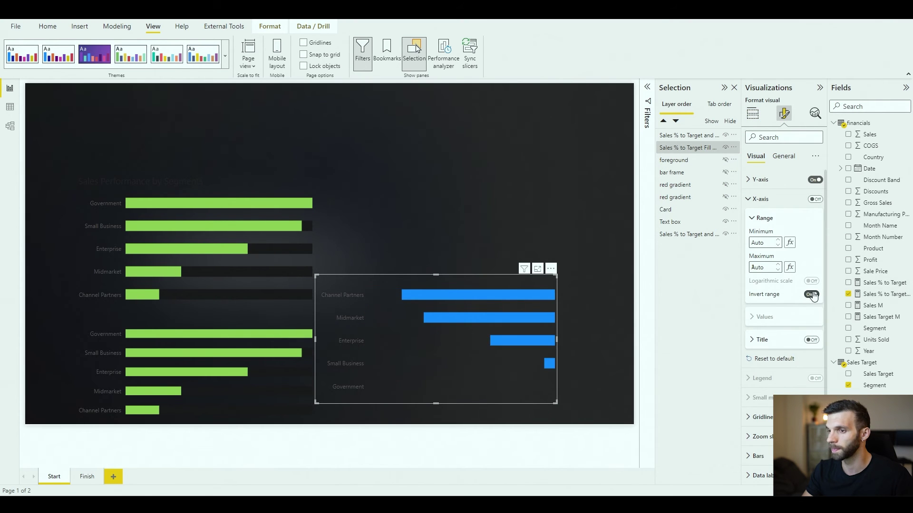
left_click(755, 218)
Add Sales % to Target to the inverted chart's tooltips and sort the chart by that measure in descending order
left_click(752, 114)
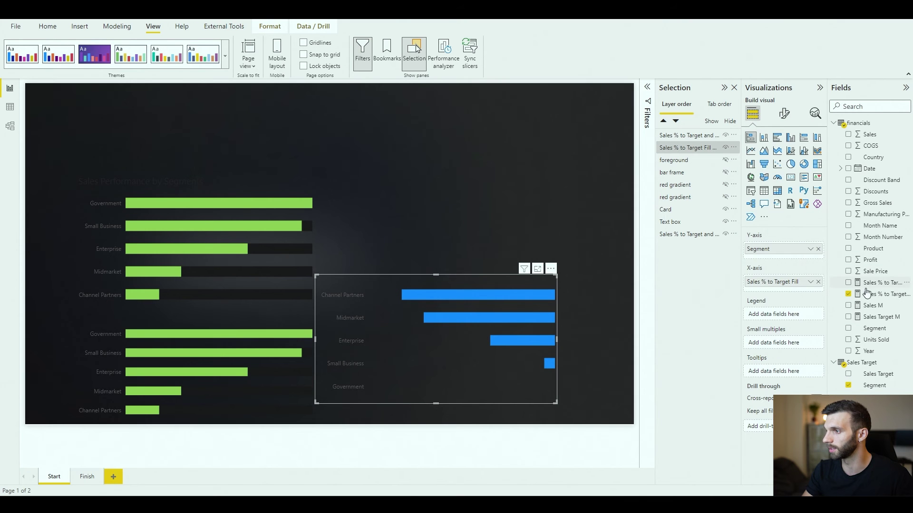
left_click_drag(873, 283, 786, 372)
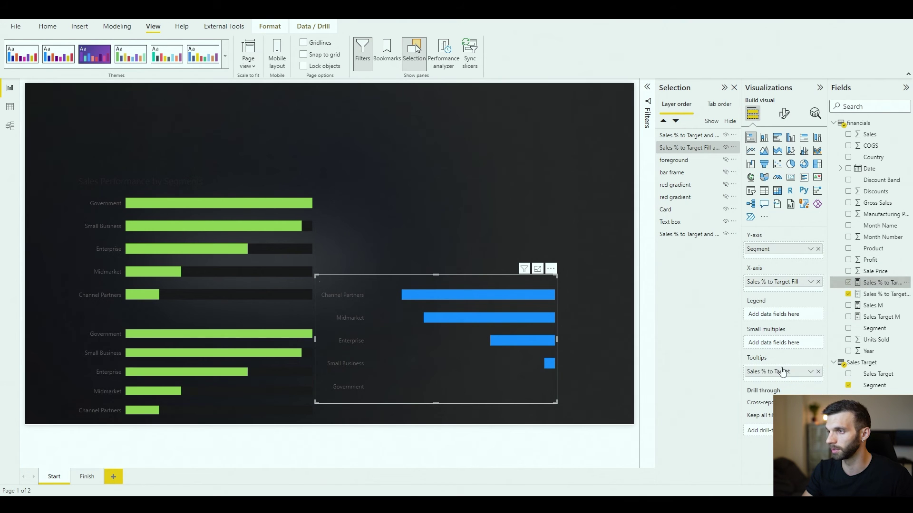
left_click(551, 269)
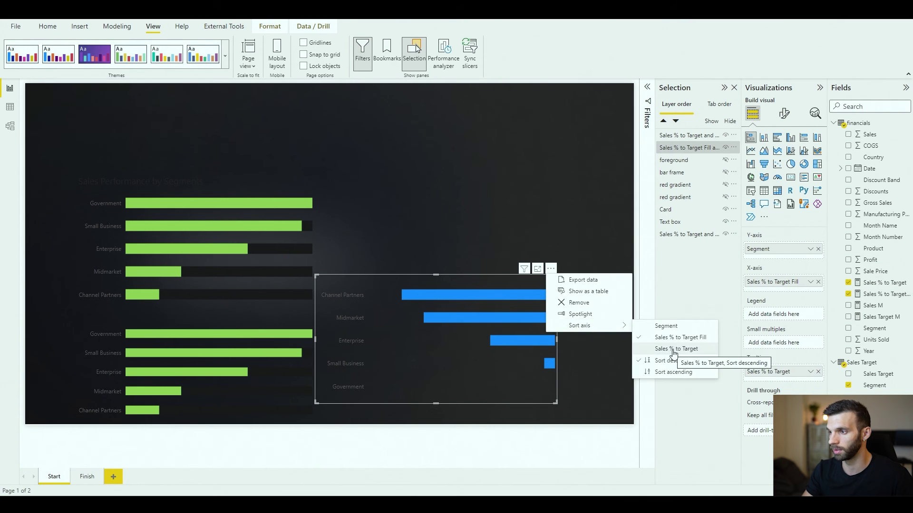
left_click(672, 349)
Overlay the inverted fill chart exactly on the original chart and color its bars dark grey (#1A1A1A)
left_click_drag(438, 289, 195, 193)
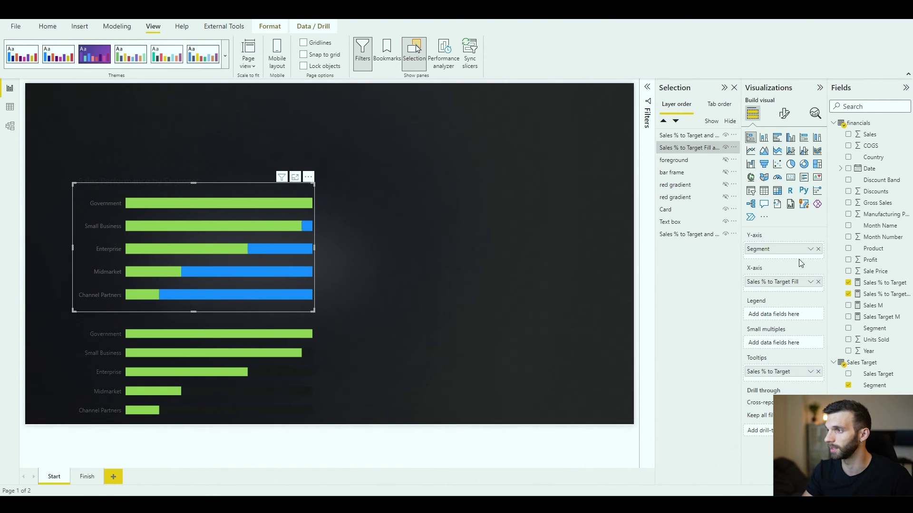
left_click(784, 116)
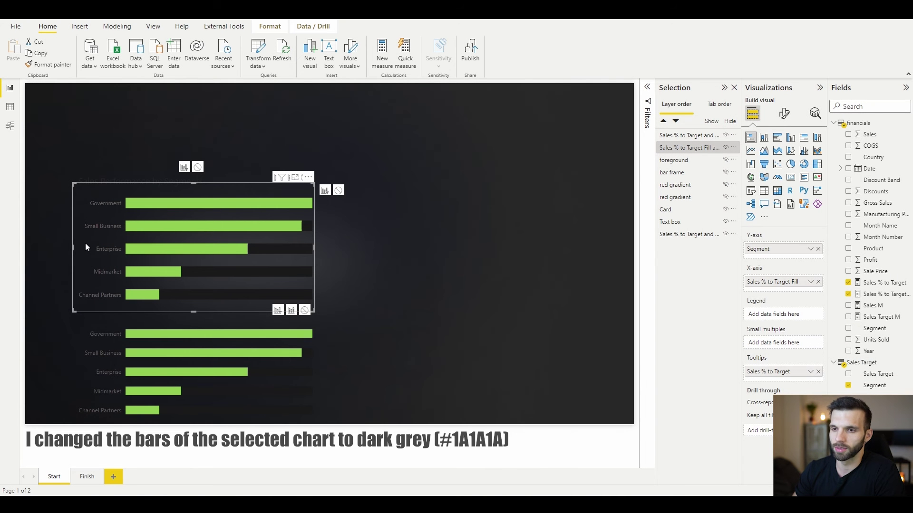
Move the dark fill chart away from the original, and remove Sales % to Target Fill from the original chart's X-axis
left_click_drag(90, 245, 362, 299)
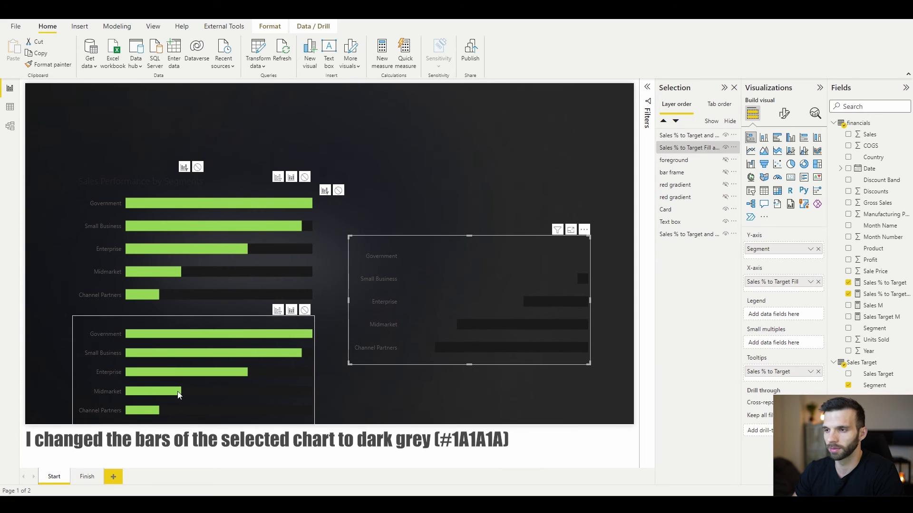
left_click(194, 307)
left_click_drag(808, 295, 190, 288)
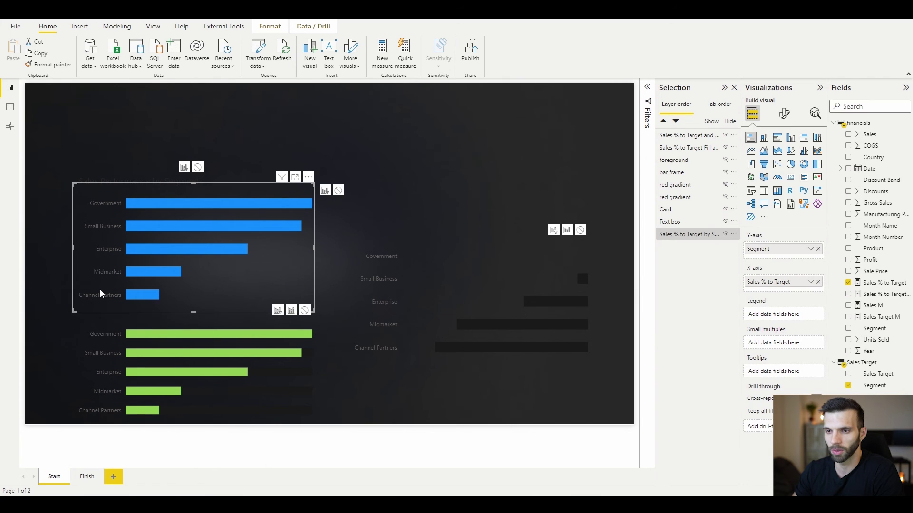
Test cross-highlighting by selecting and clearing Government in the lower chart, and Channel Partners in the original chart
left_click(109, 335)
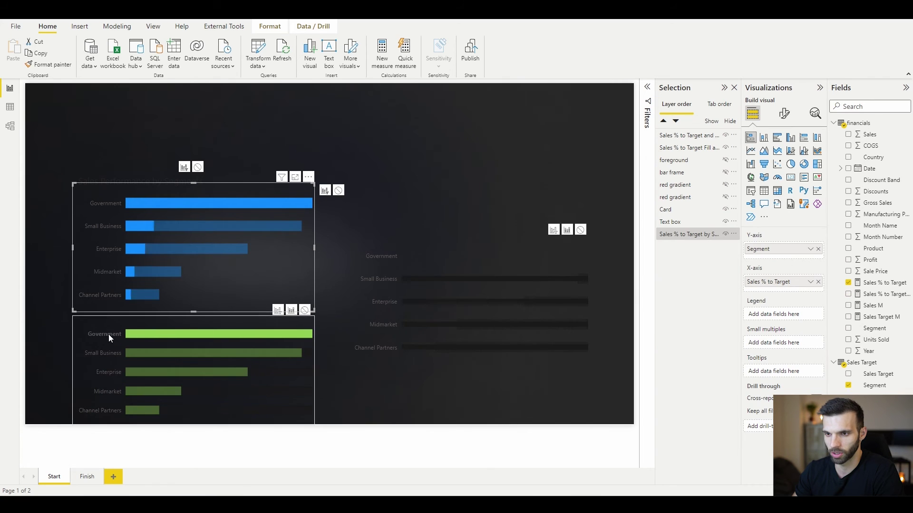
left_click(108, 335)
left_click(100, 296)
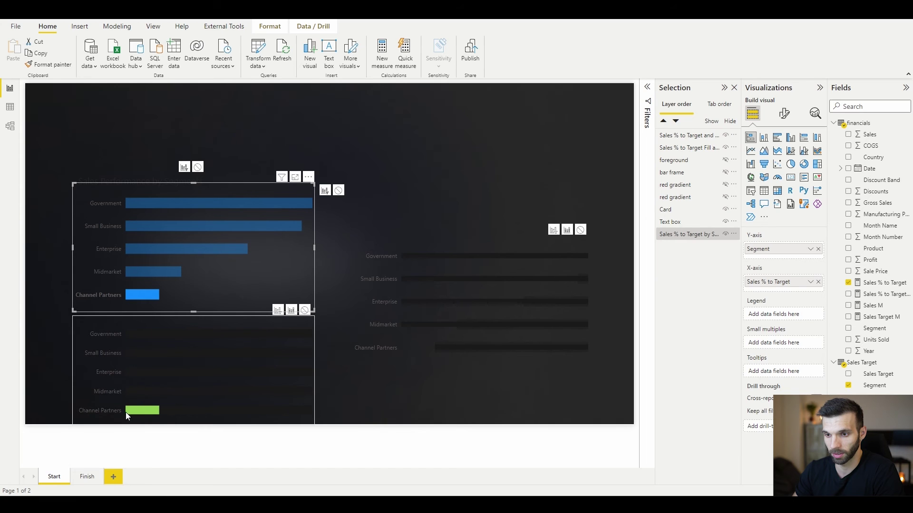
left_click(108, 295)
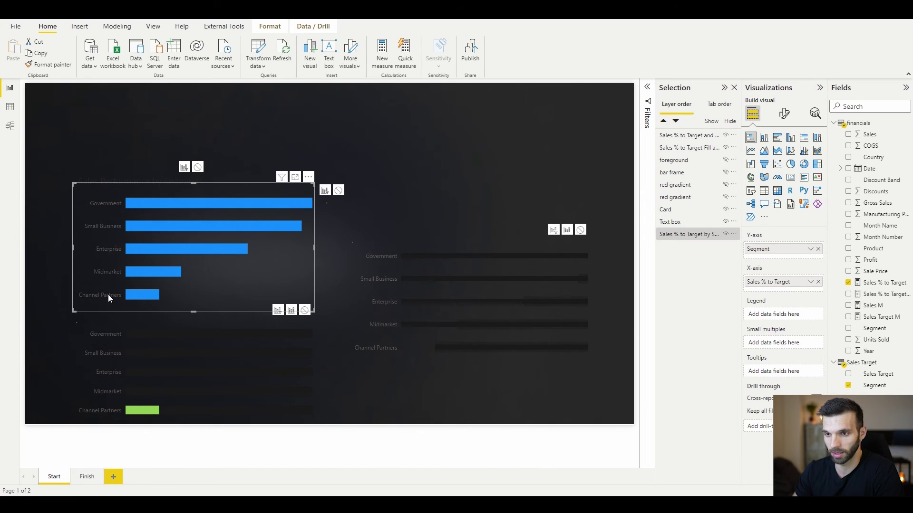
Remove Sales % to Target Fill from the lower chart's X-axis and open the chart's visual formatting options
left_click(112, 325)
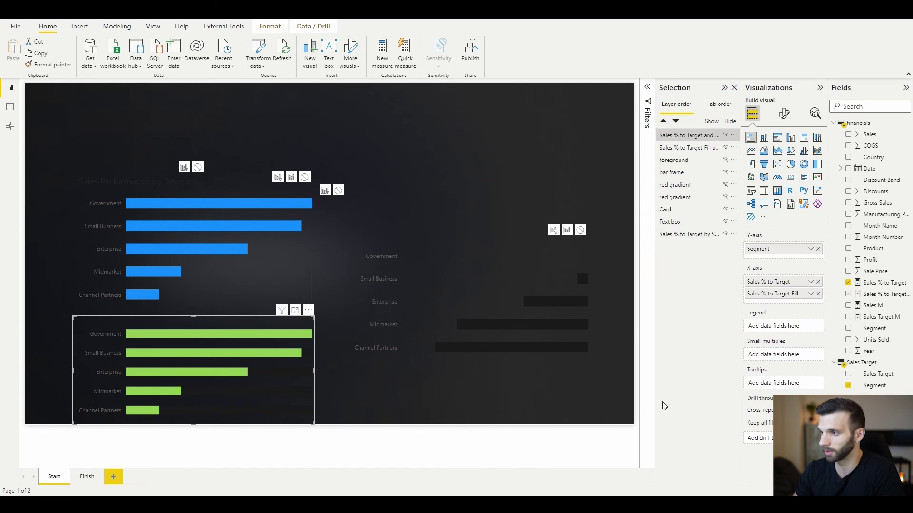
left_click(818, 294)
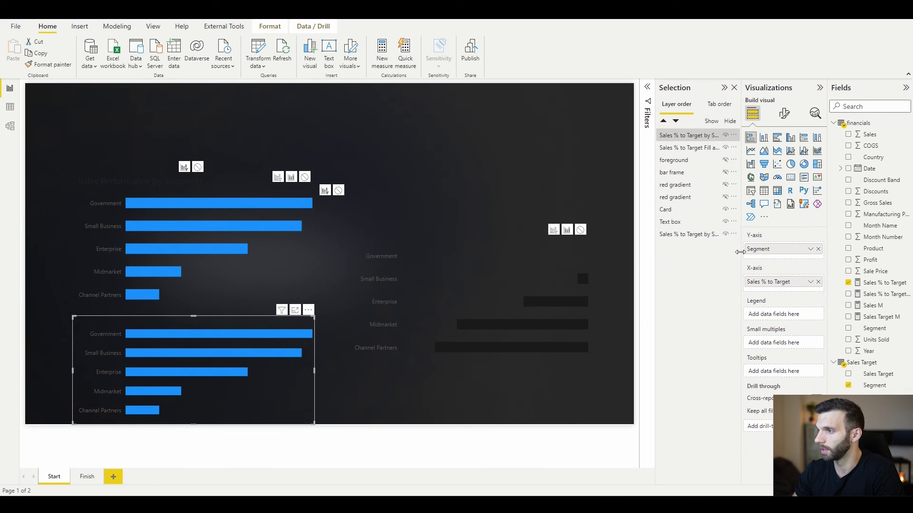
left_click(784, 114)
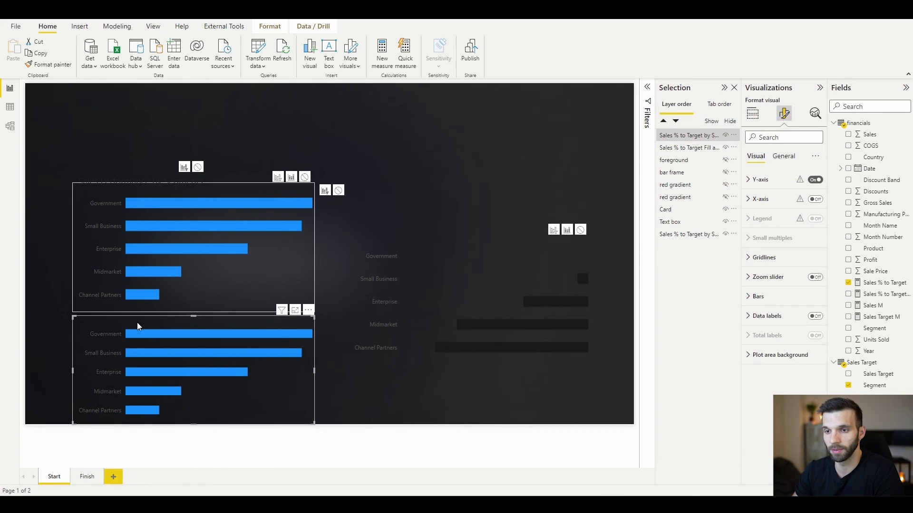
Rename the original chart's layer as sales green and the dark inverted chart's layer as sales fill
left_click(76, 207)
double_click(693, 233)
type("sa")
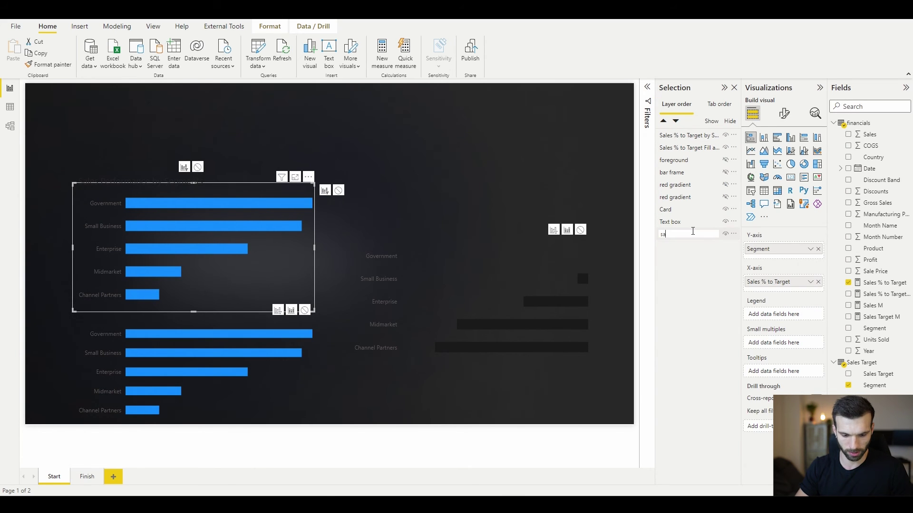
type("les green")
key("Return")
left_click(683, 149)
double_click(683, 149)
type("s")
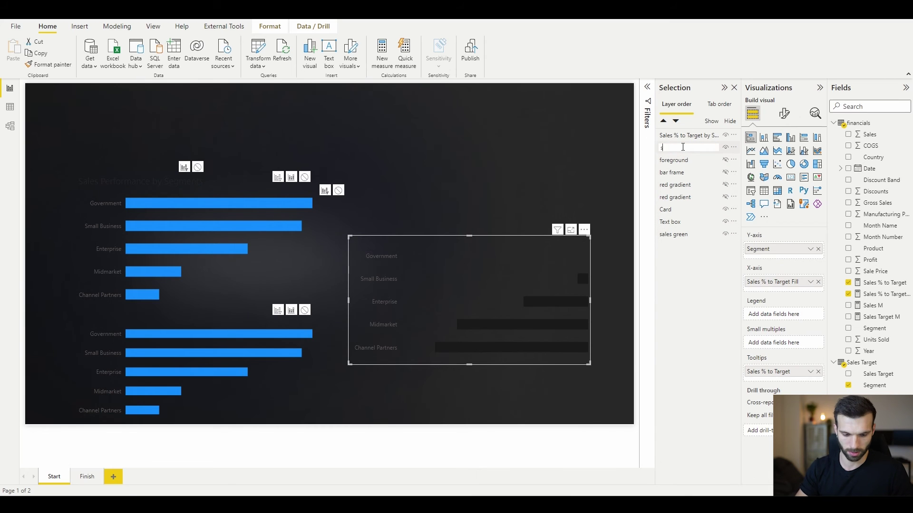
type("ales fill")
key("Return")
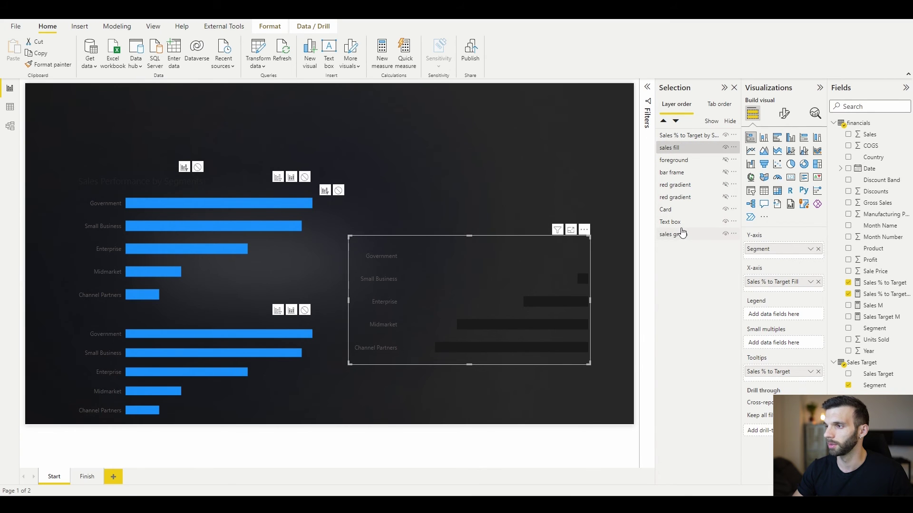
Hide the lower blue chart and color the bars of the sales green chart green (#91CC51)
left_click(680, 234)
left_click(725, 135)
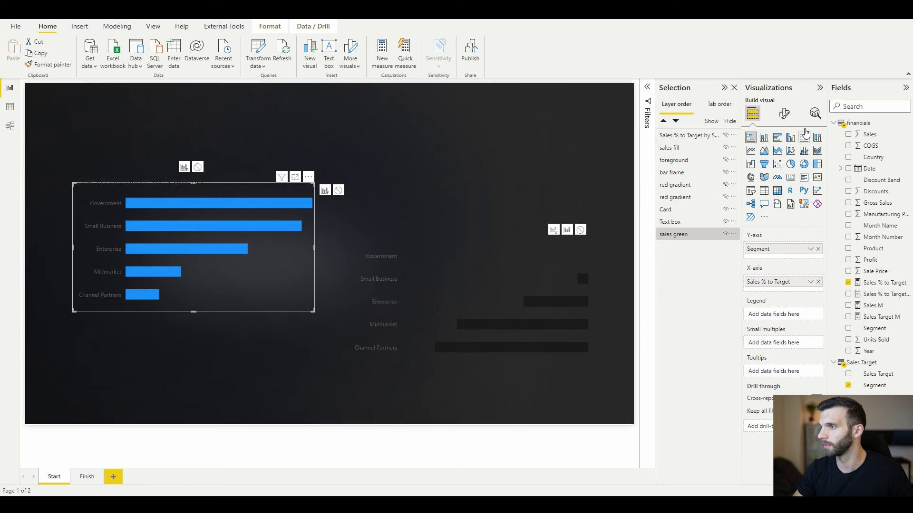
left_click(784, 113)
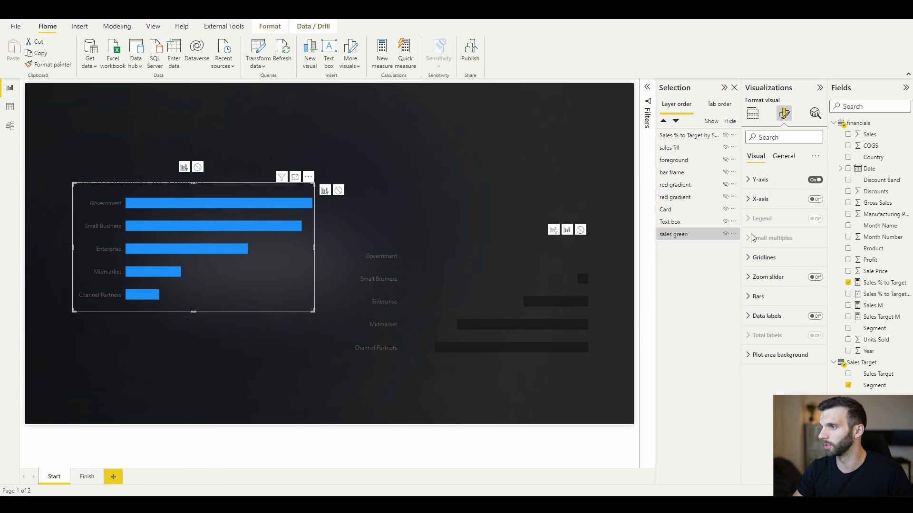
left_click(756, 296)
left_click(766, 339)
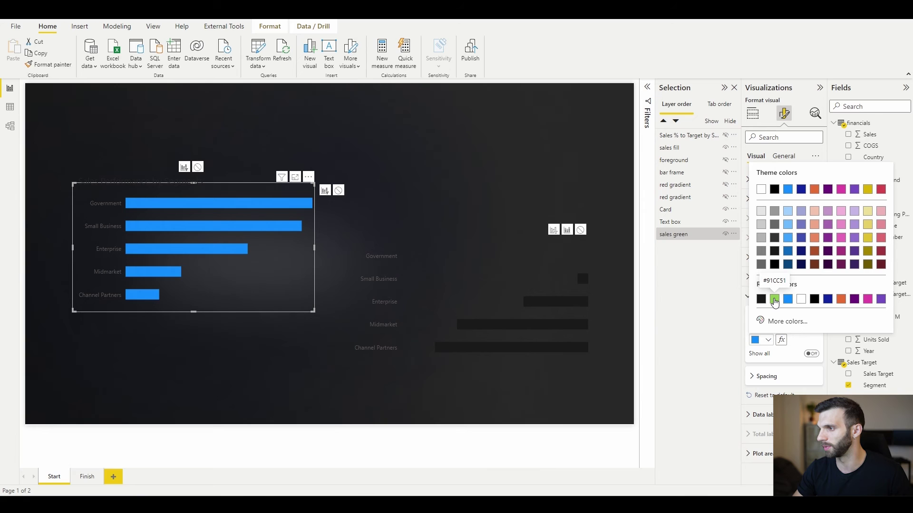
left_click(774, 301)
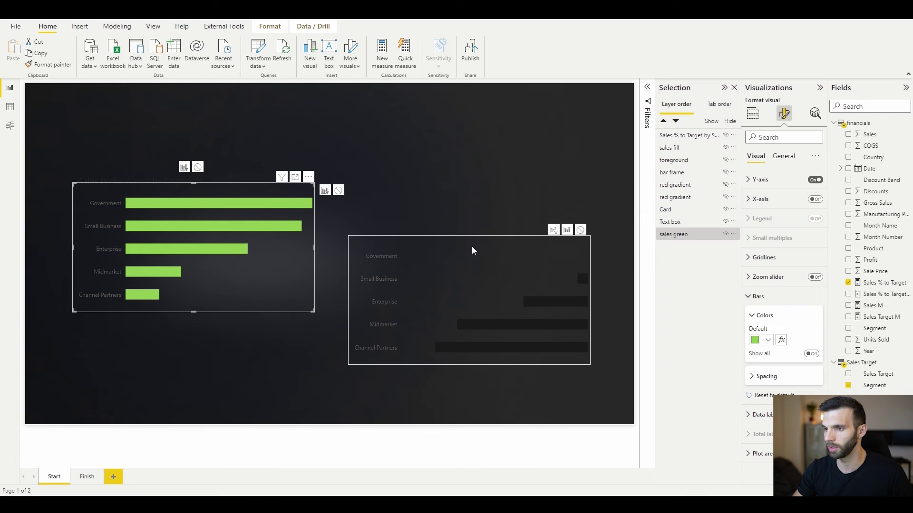
Overlay the sales fill chart exactly on the sales green chart and move its layer directly below bar frame
left_click(472, 247)
left_click_drag(472, 246, 195, 193)
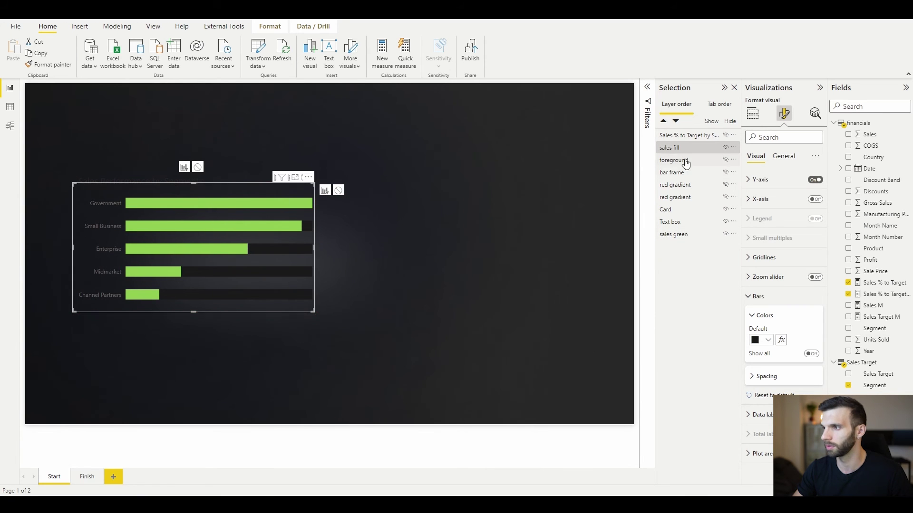
left_click_drag(678, 153, 675, 172)
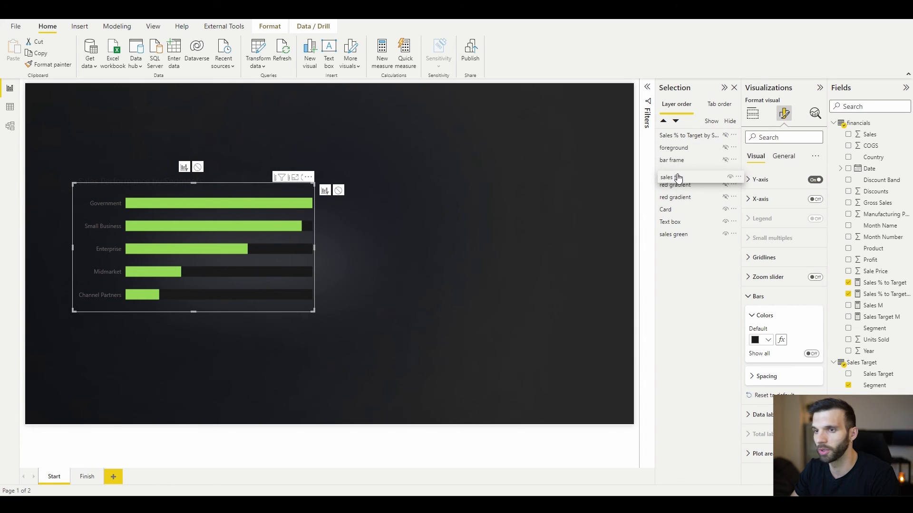
left_click(501, 213)
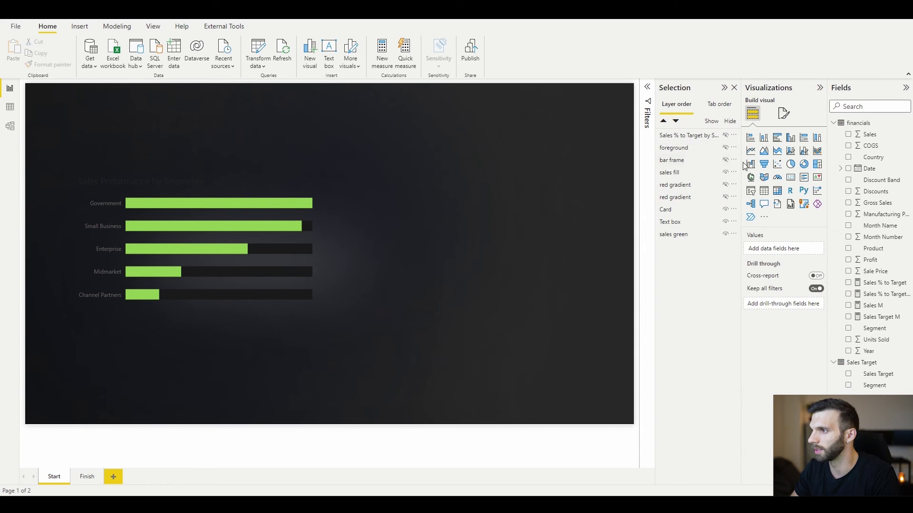
Unhide the foreground, bar frame and both red gradient layers
left_click(719, 149)
left_click(725, 160)
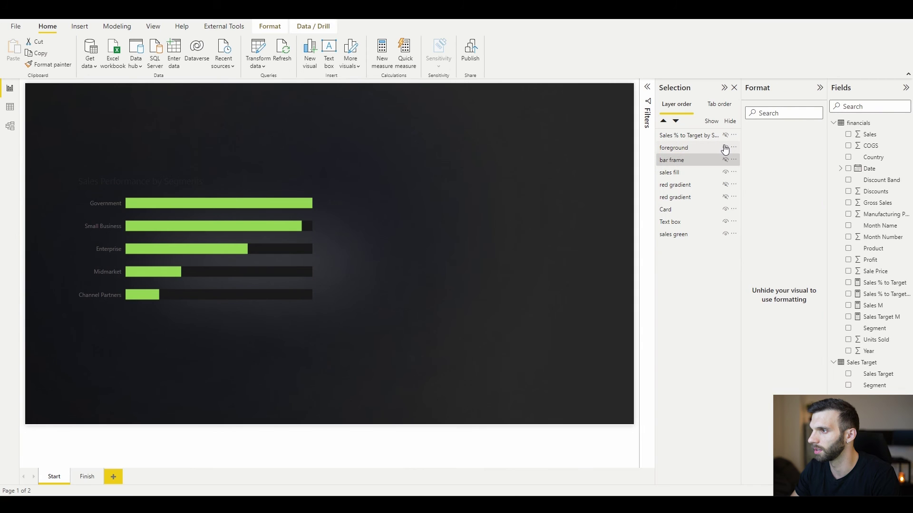
left_click(725, 197)
left_click(726, 184)
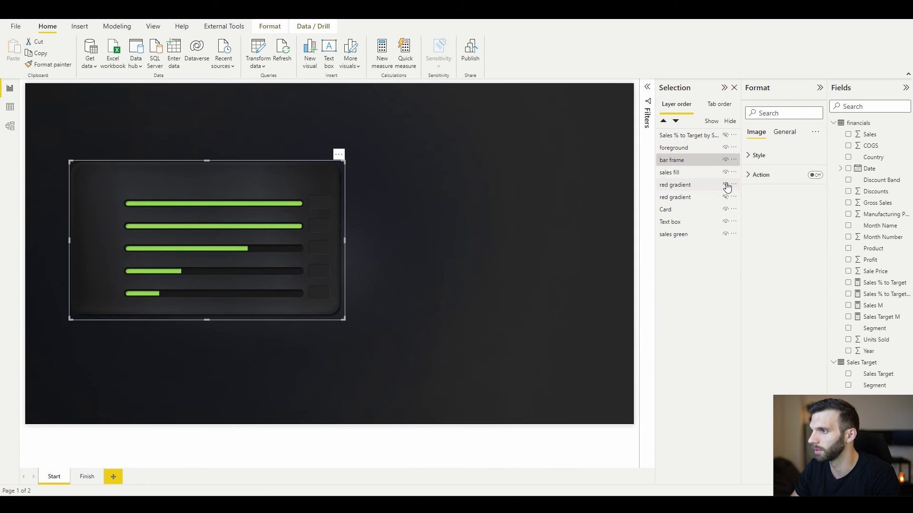
left_click(478, 232)
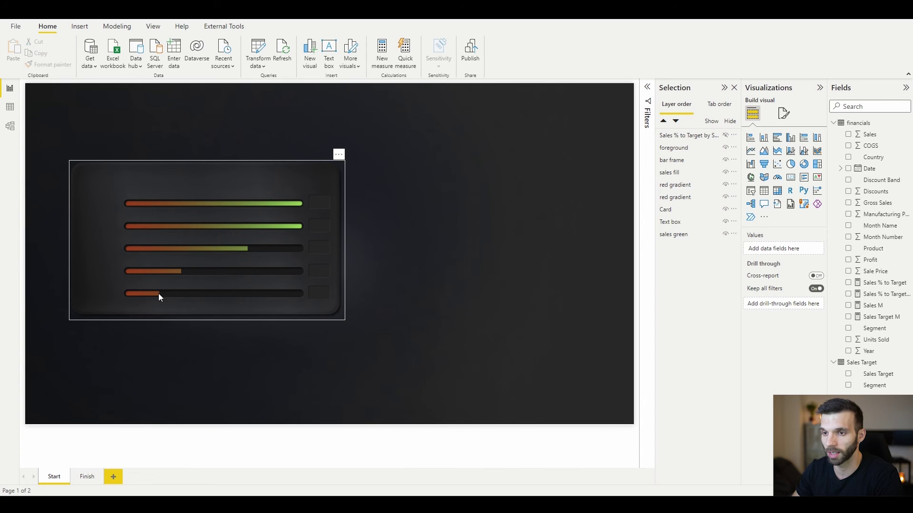
Unhide the blue bar chart and overlay it on the panel's bars with height 273 and width 510
left_click(185, 270)
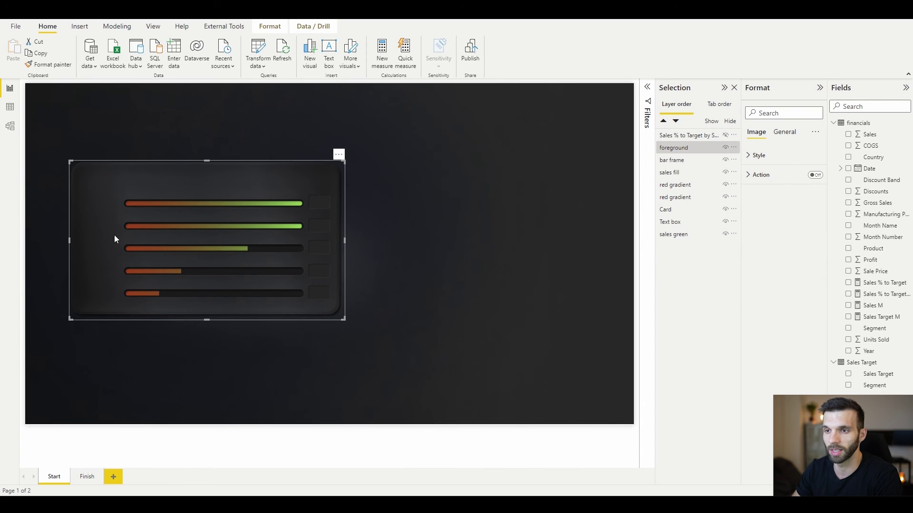
left_click(505, 261)
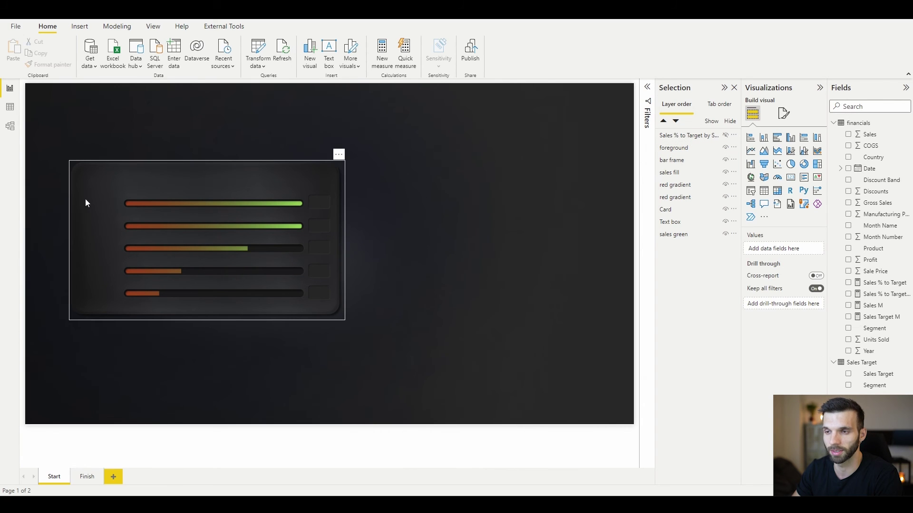
left_click(689, 135)
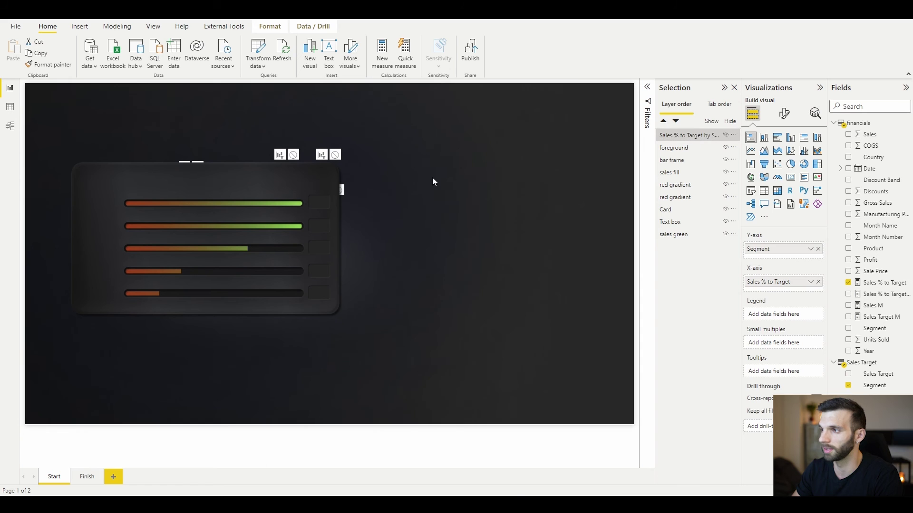
left_click(726, 135)
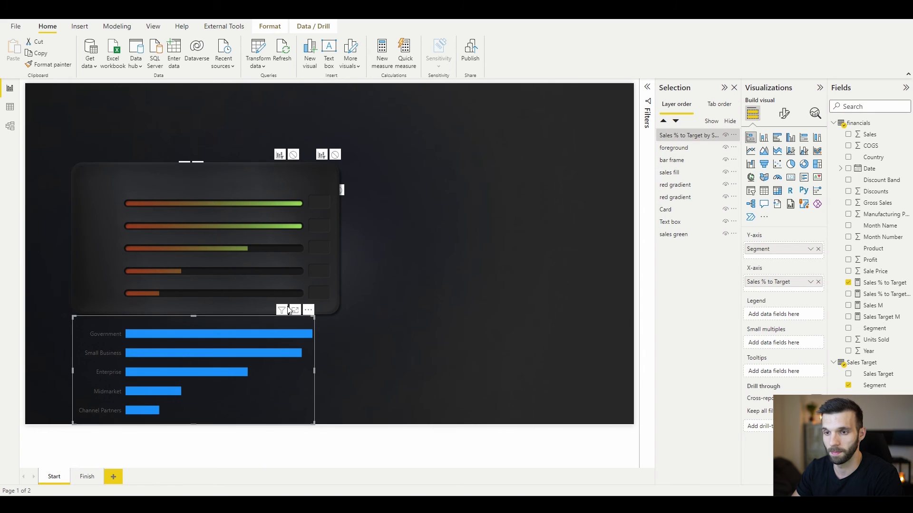
left_click_drag(98, 335, 104, 215)
left_click(205, 192)
left_click(197, 192)
left_click_drag(197, 193, 84, 257)
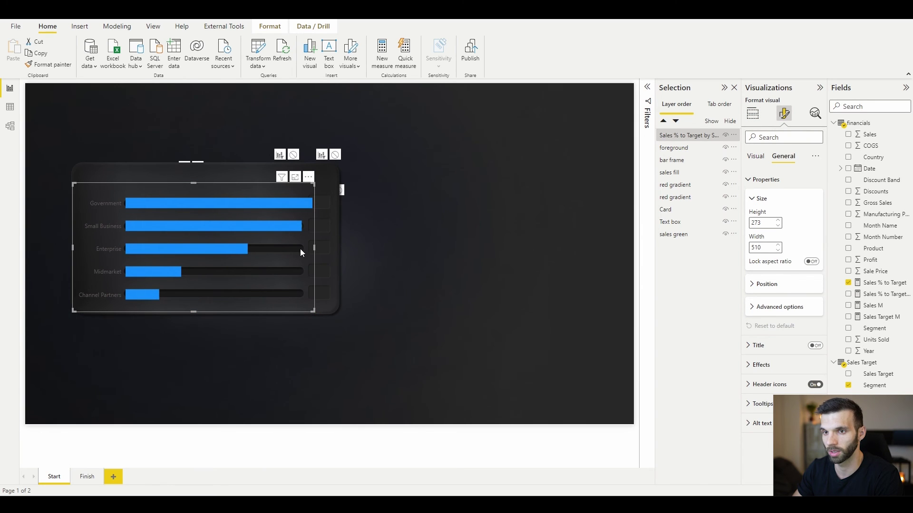
Move the blue chart down so it clears the gradient bars, and select the foreground image
mouse_move(314, 248)
left_mouse_down()
mouse_move(301, 244)
mouse_move(315, 244)
left_mouse_up()
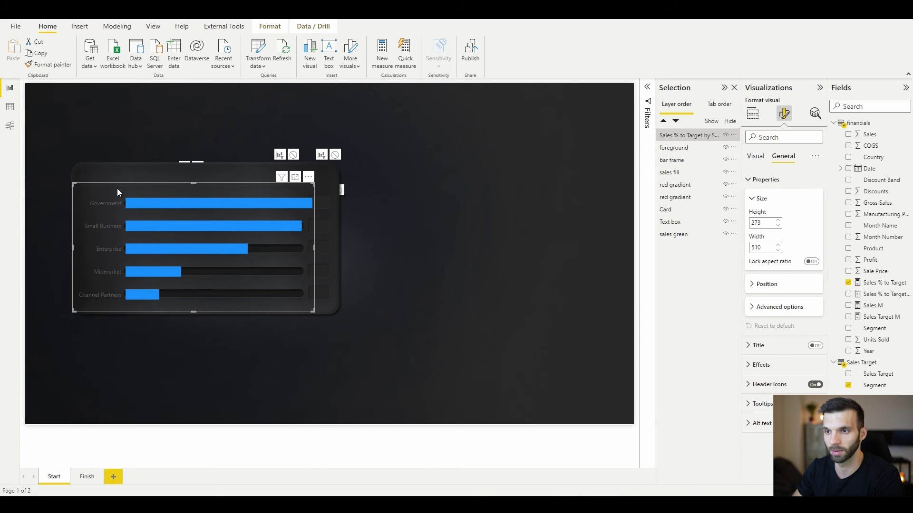
left_click_drag(117, 189, 114, 289)
left_click(262, 172)
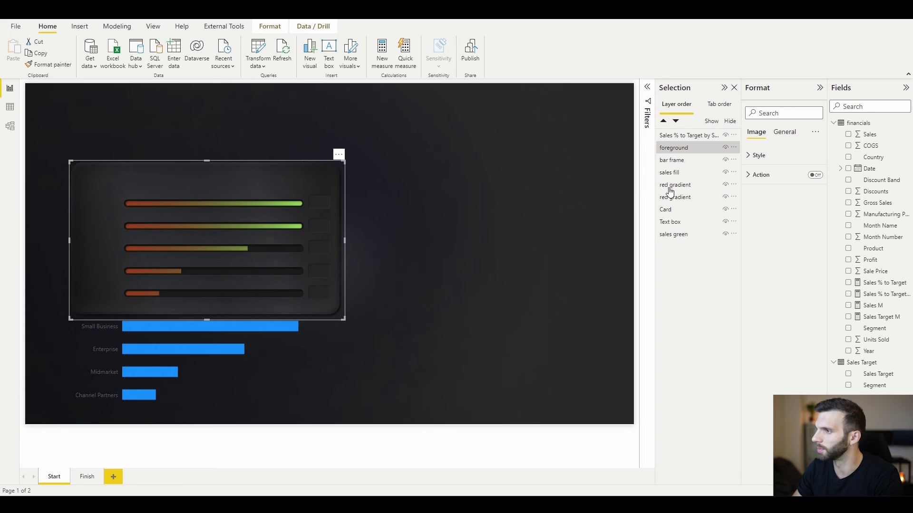
With the foreground hidden, stretch the bar frame to a width of about 605 and open its size properties
left_click(725, 148)
left_click(716, 160)
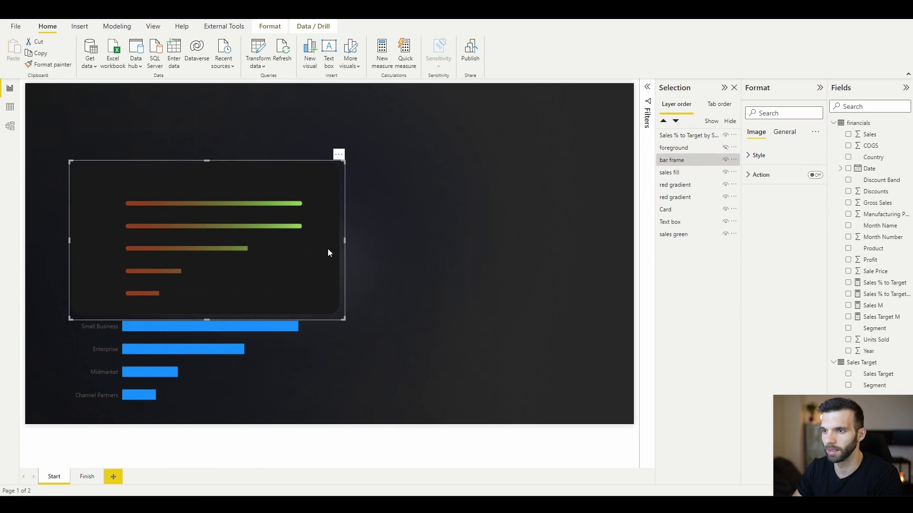
left_click_drag(344, 239, 355, 241)
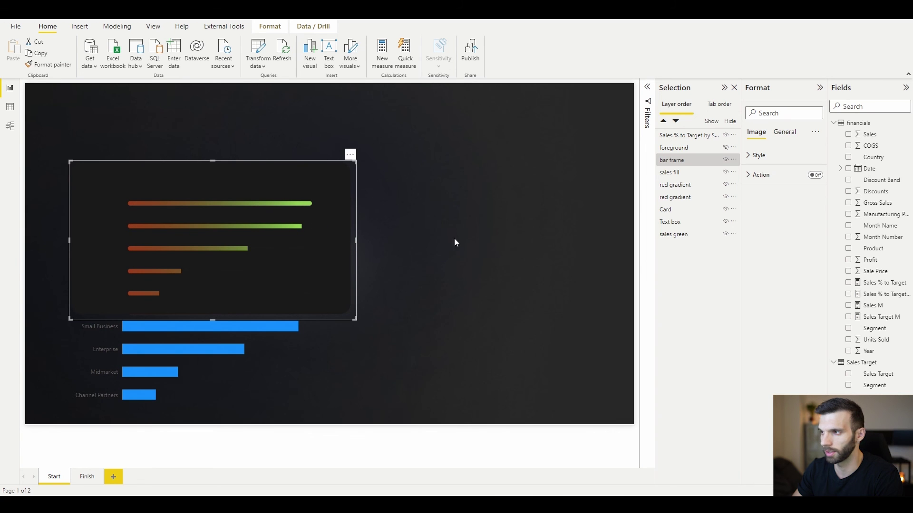
left_click(789, 133)
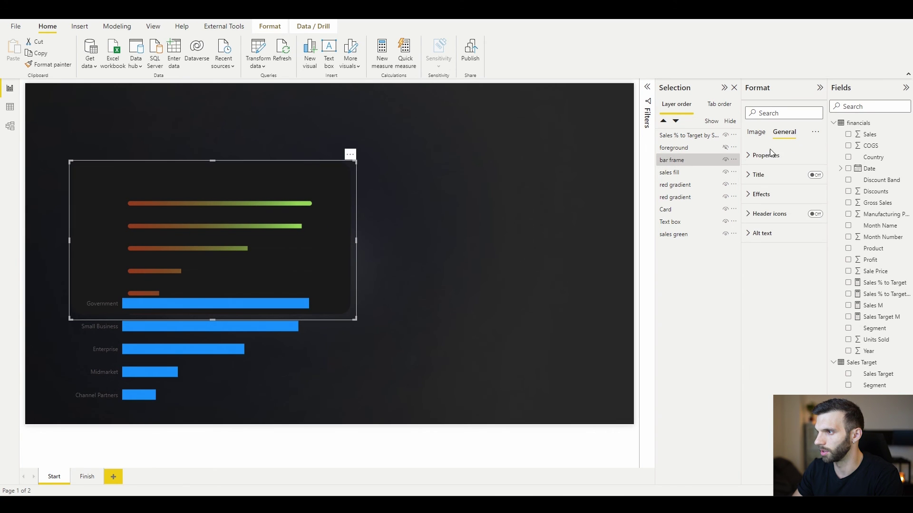
left_click(750, 195)
left_click(750, 196)
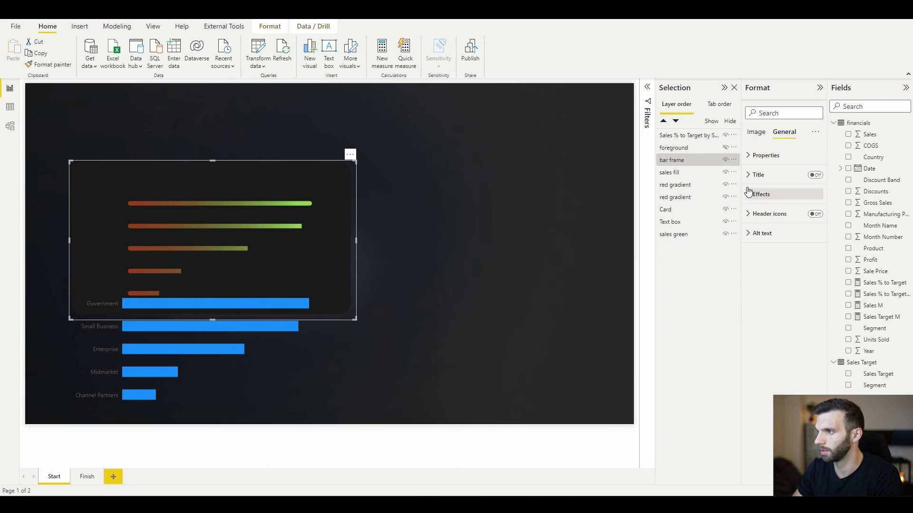
left_click(753, 159)
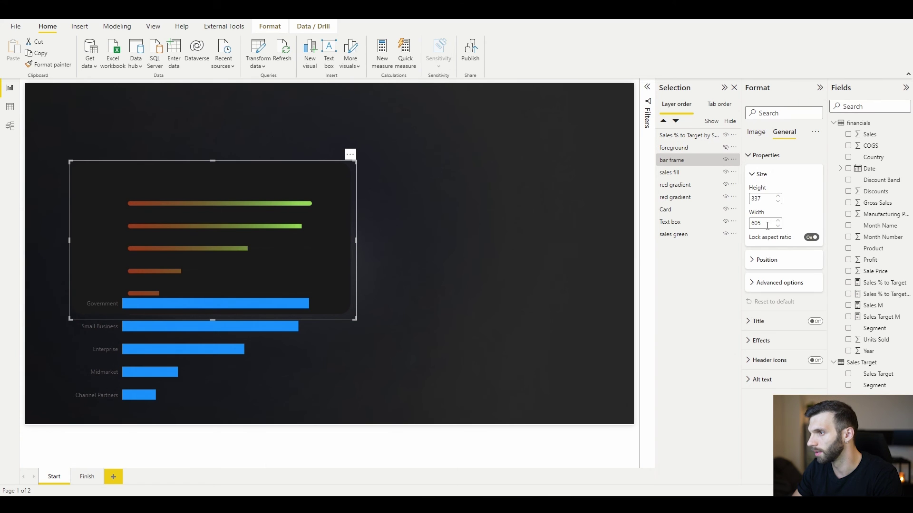
Unhide the foreground with a width of 605 and move the blue chart back over the bars at position 99, 209
left_click(684, 149)
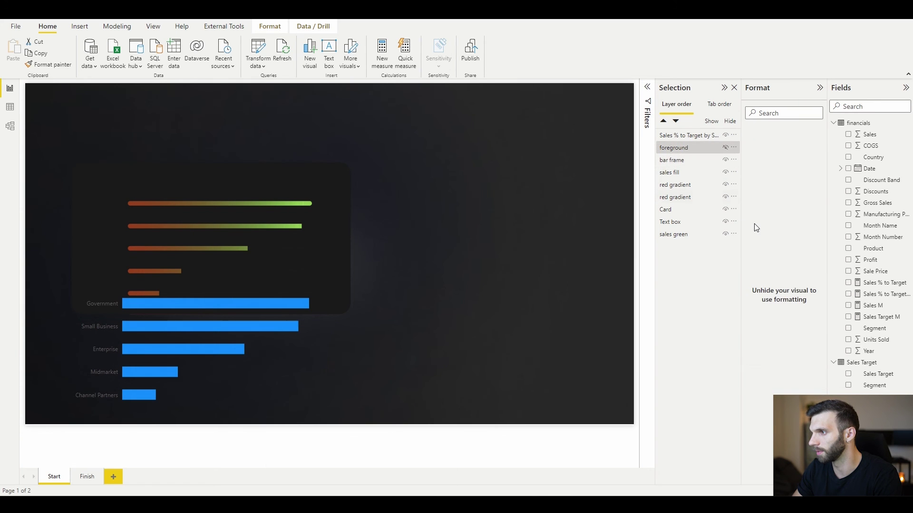
left_click(725, 147)
left_click(784, 133)
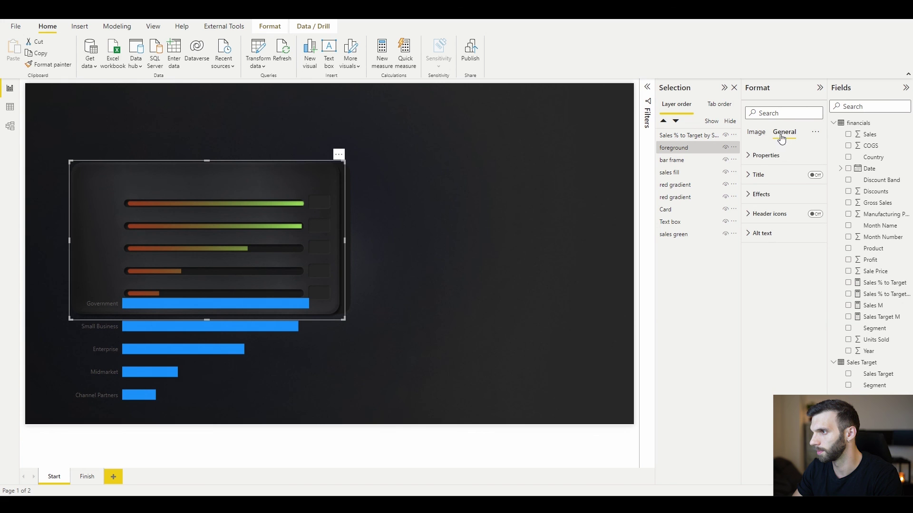
left_click(759, 156)
left_click(761, 223)
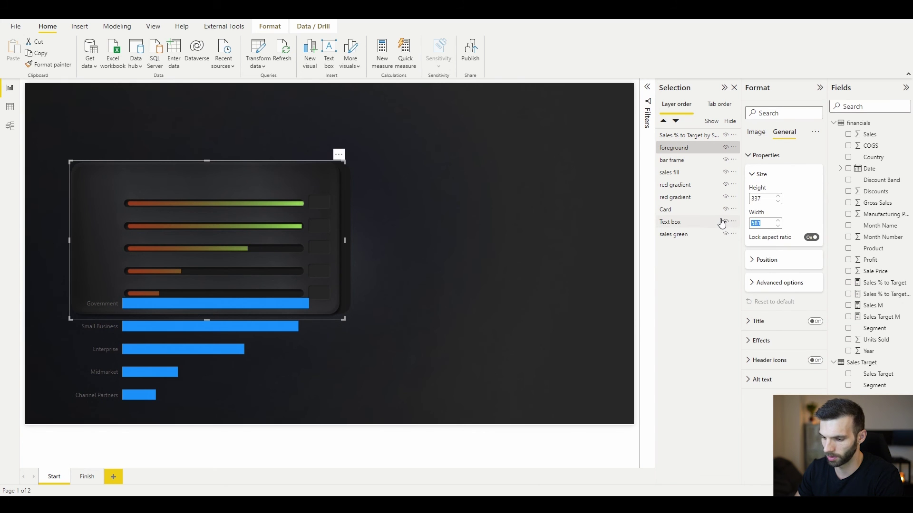
type("605")
left_click_drag(85, 349, 93, 250)
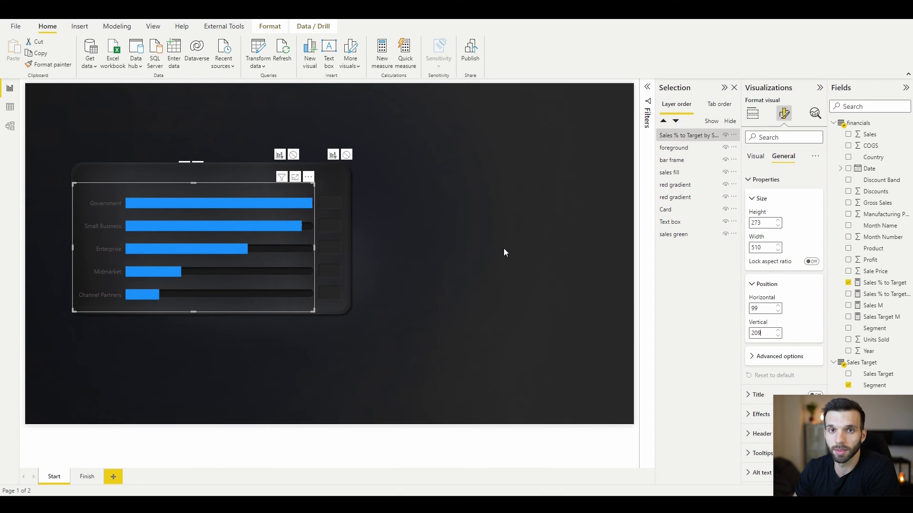
Create a measure named Color code in the financials table that returns the text "#000000"
right_click(874, 267)
left_click(830, 296)
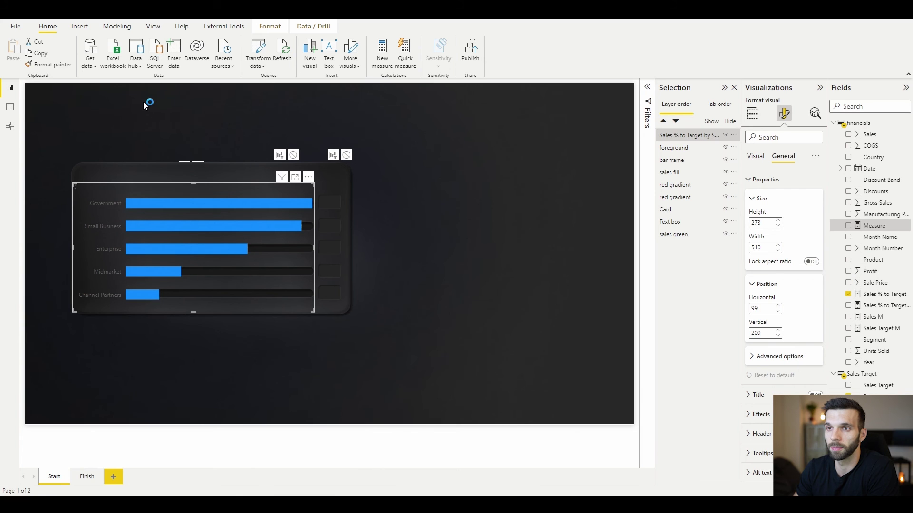
type("Co")
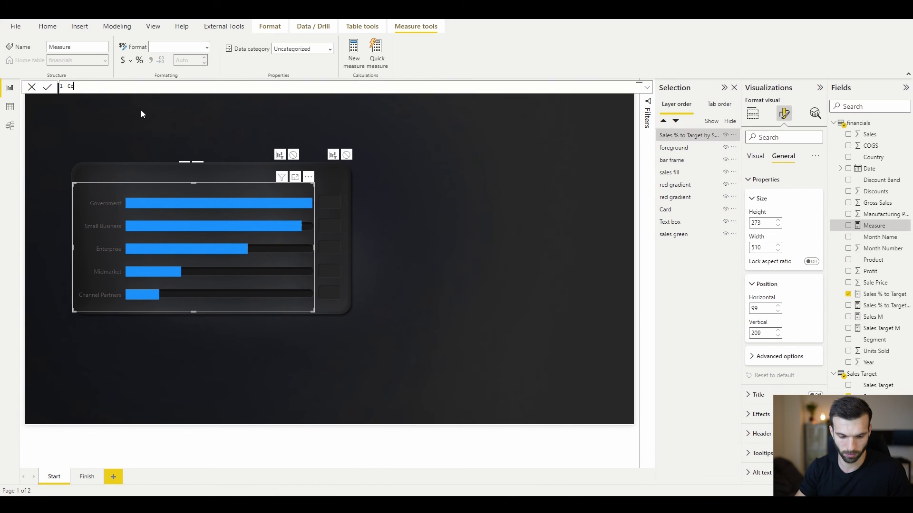
type("lor code=")
key("shift+Return")
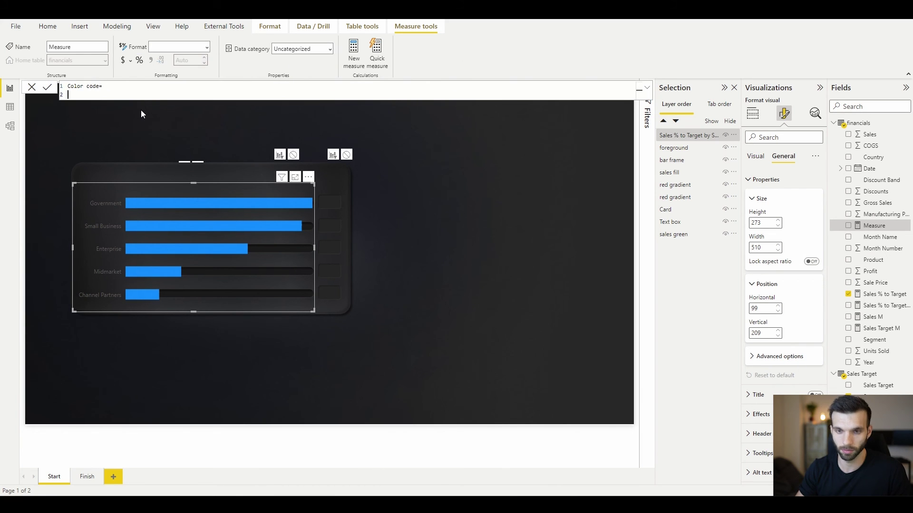
type("\"#0000")
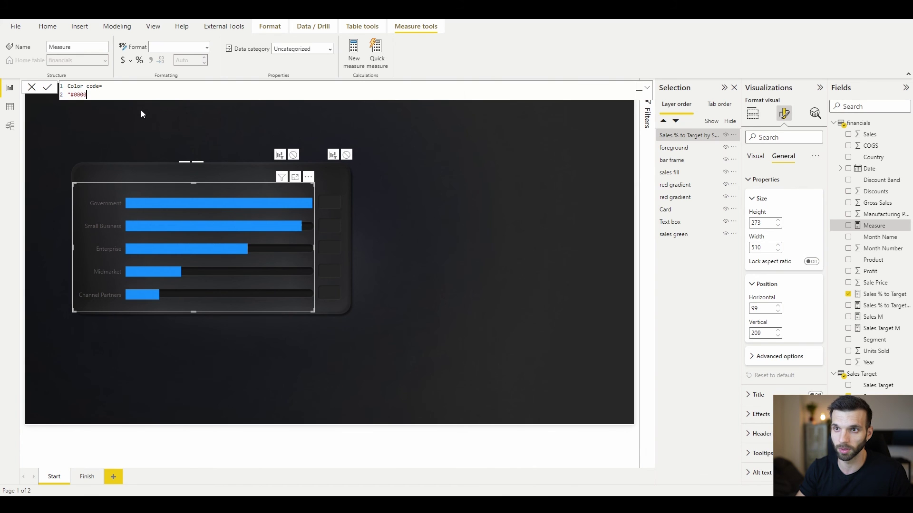
type("00\"")
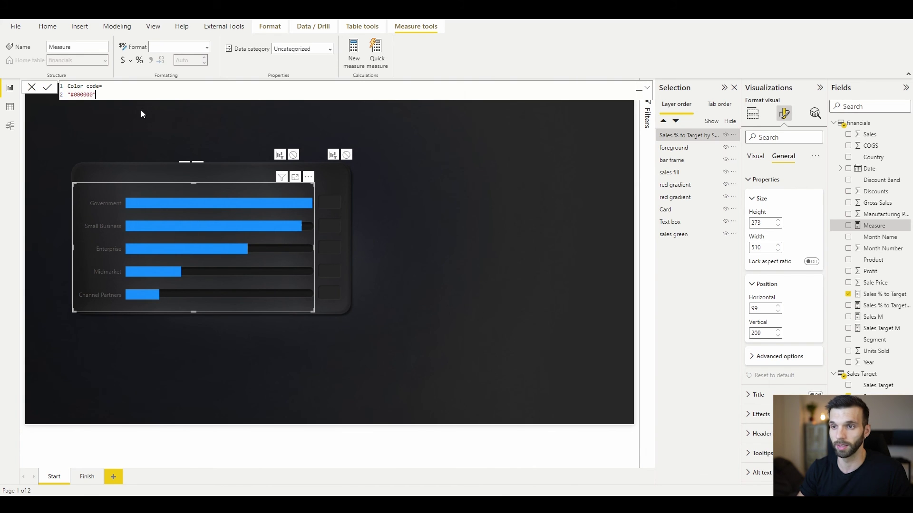
key("Return")
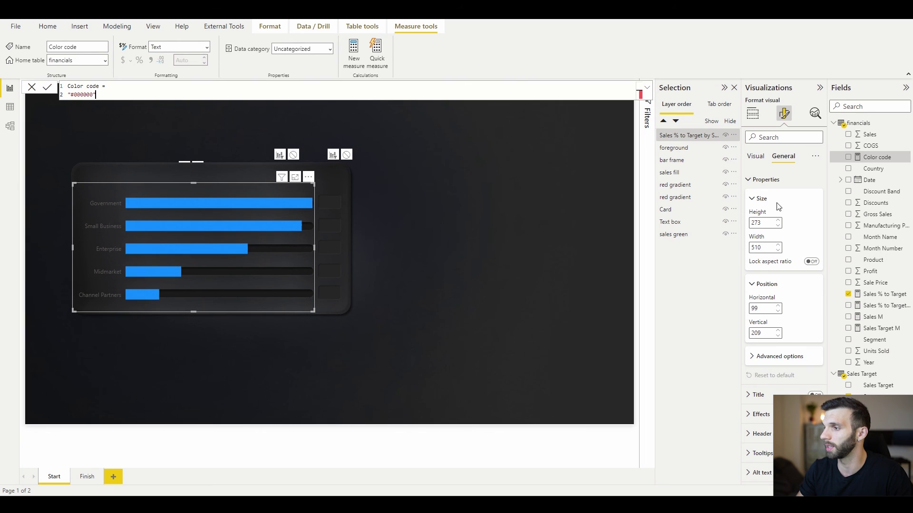
Set the top bar chart's default bar color by field value, based on the Color code measure from financials
left_click(753, 185)
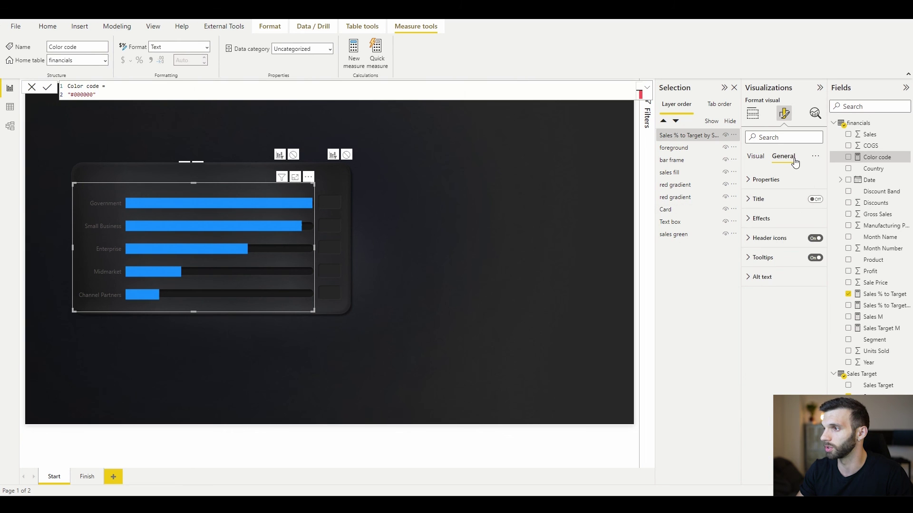
left_click(756, 157)
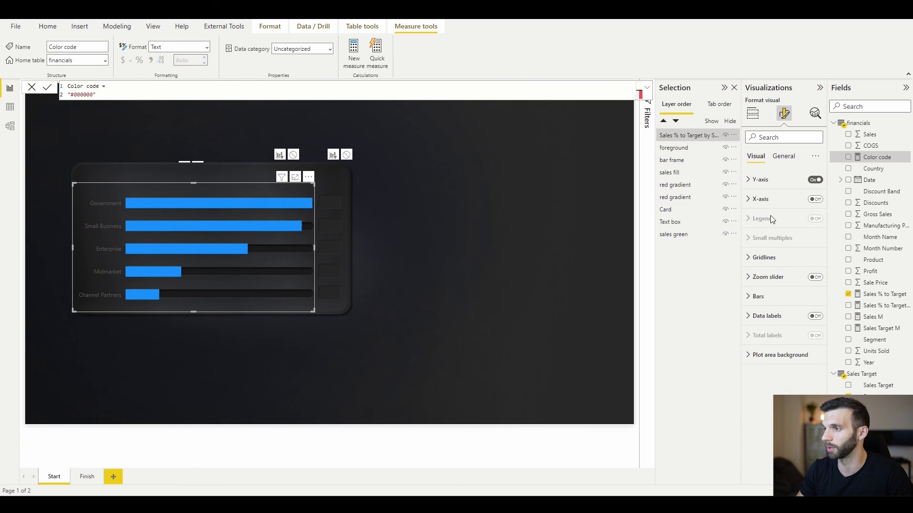
left_click(757, 296)
left_click(781, 340)
left_click(292, 145)
left_click(287, 187)
left_click(321, 186)
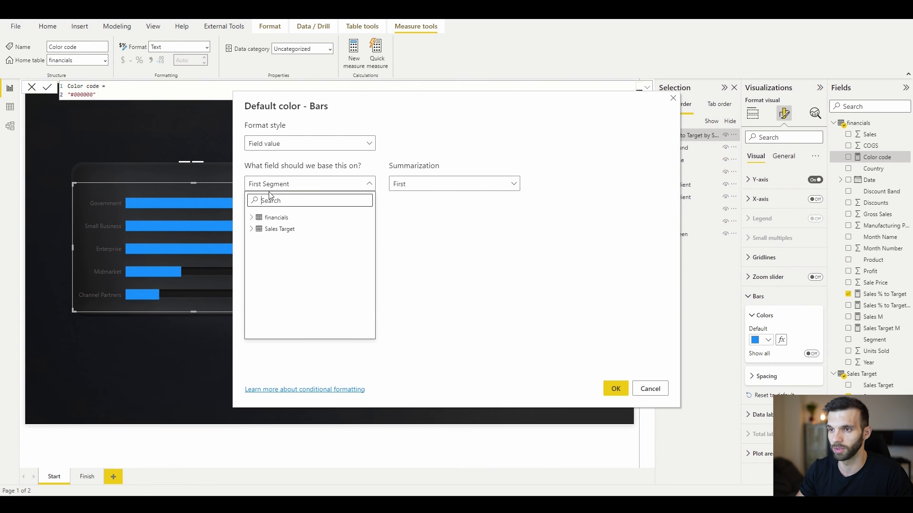
left_click(252, 217)
left_click(280, 257)
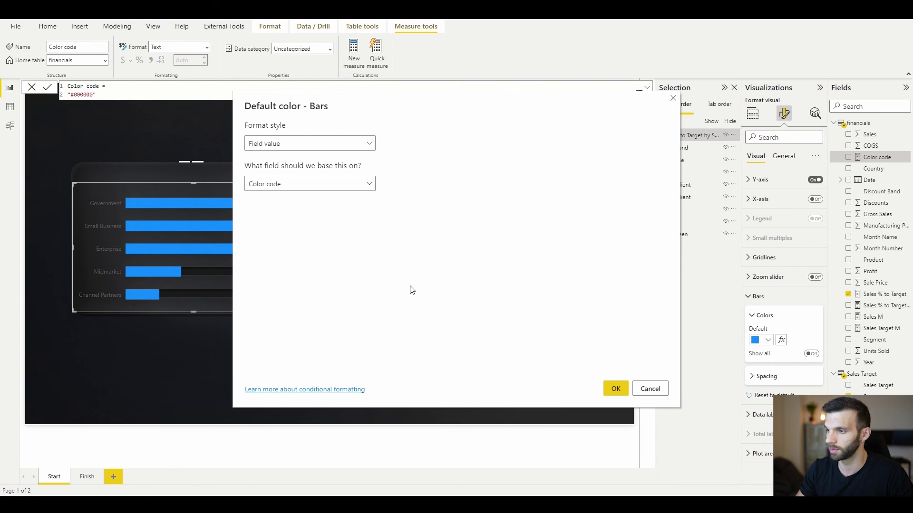
left_click(618, 390)
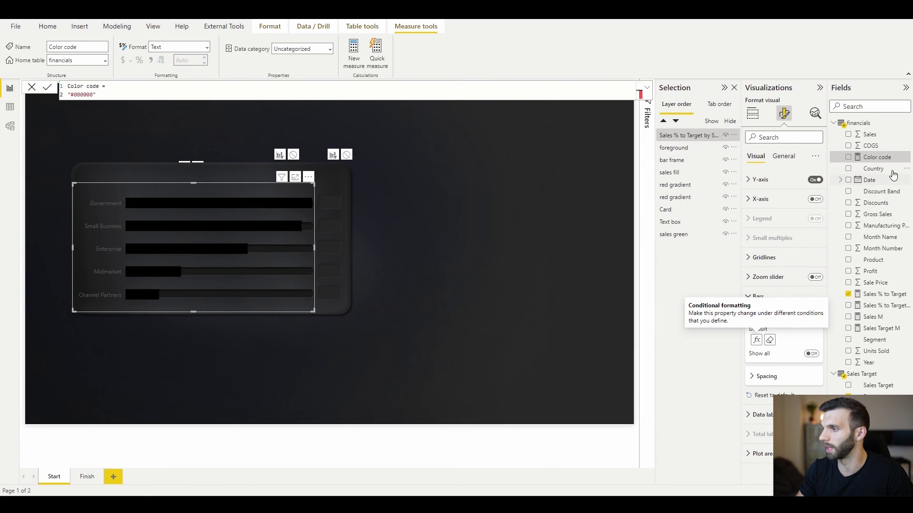
Try transparency suffixes 50 and 85 at the end of the Color code measure's hex text
left_click(891, 296)
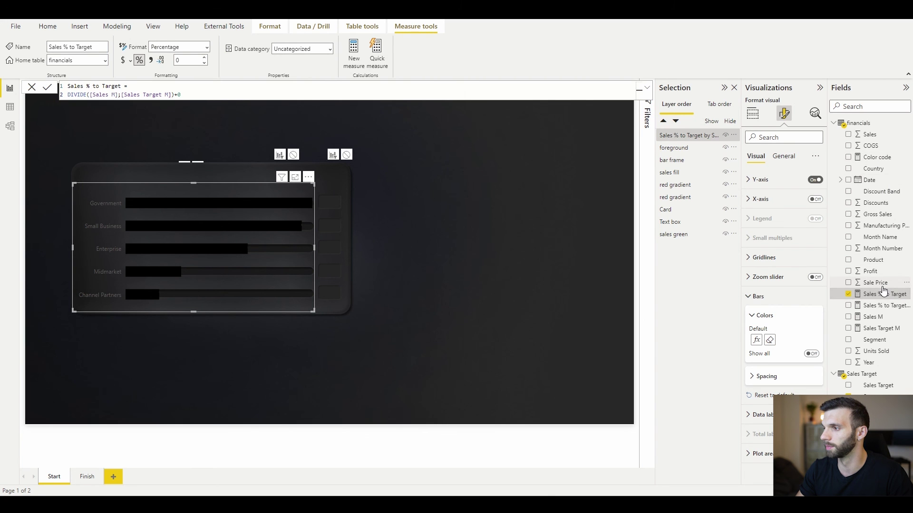
left_click(872, 158)
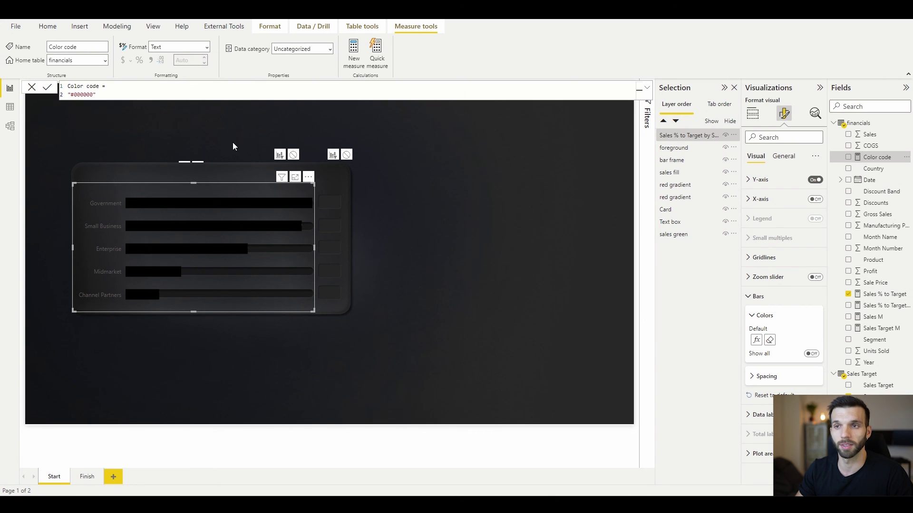
double_click(93, 94)
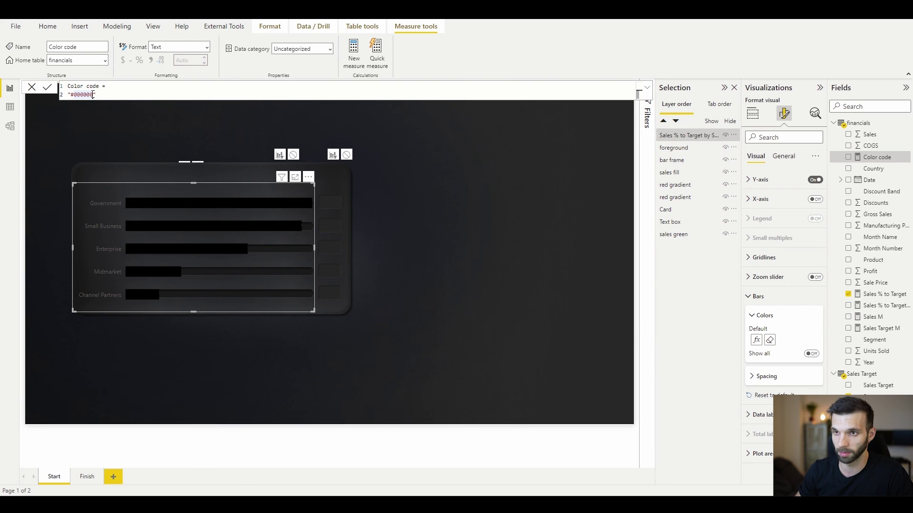
type("50")
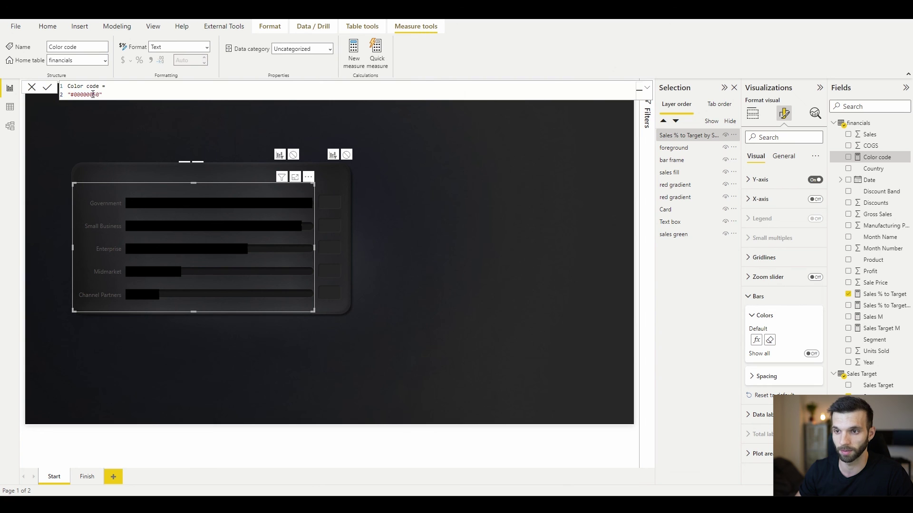
key("Return")
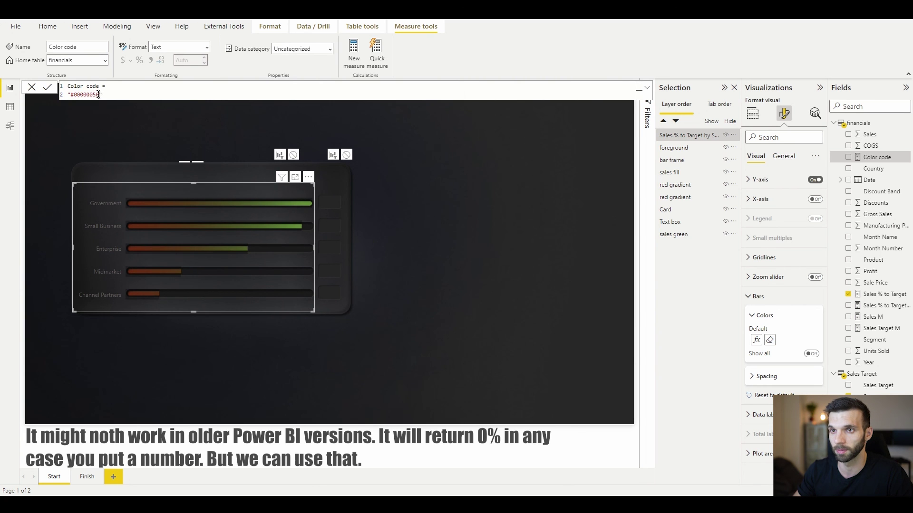
type("85")
key("Return")
Change the Color code measure's text to "#00000000" for fully transparent bars and close the formula editor
left_click_drag(99, 96, 94, 93)
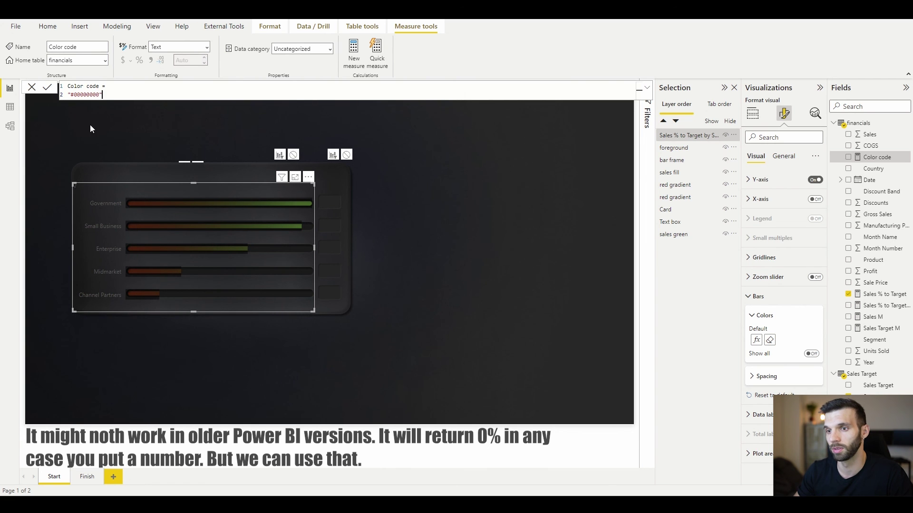
type("00")
key("Return")
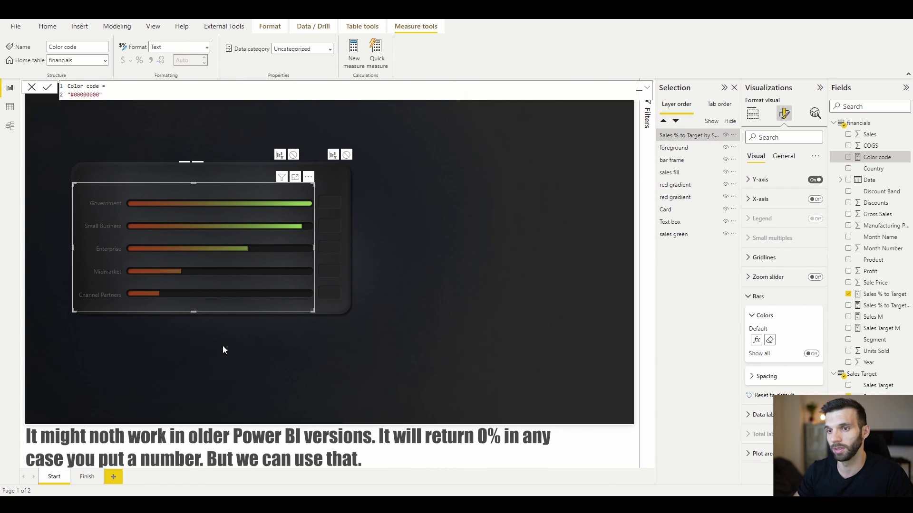
left_click(33, 89)
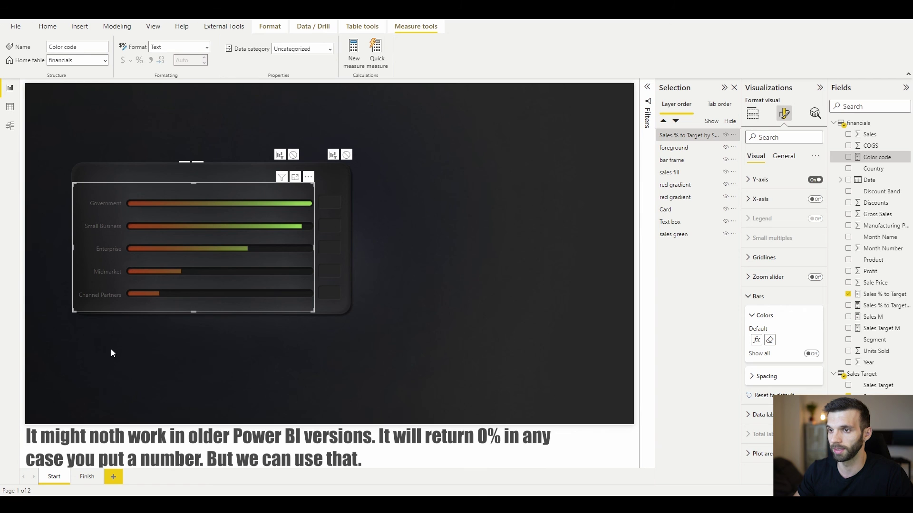
Test cross-highlighting in the transparent chart by selecting segments such as Government, Enterprise and Midmarket, then clear the selection
left_click(113, 202)
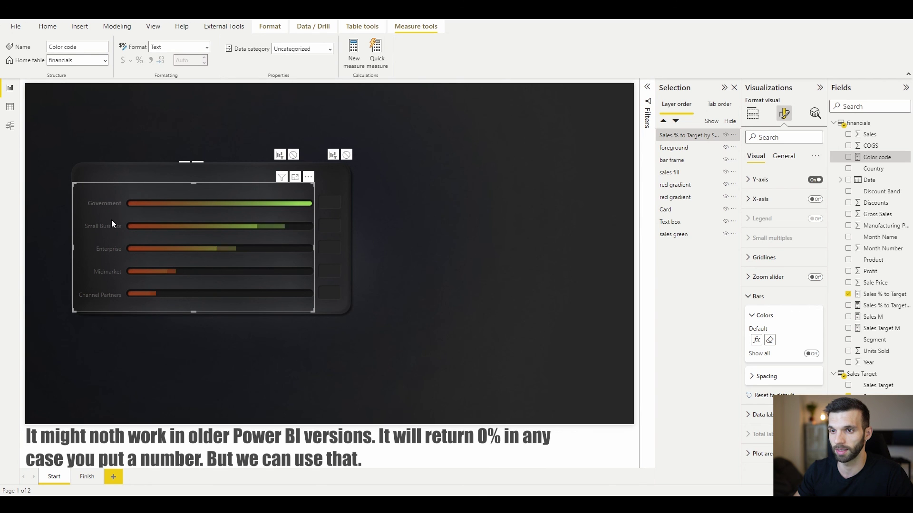
left_click(112, 248)
left_click(110, 270)
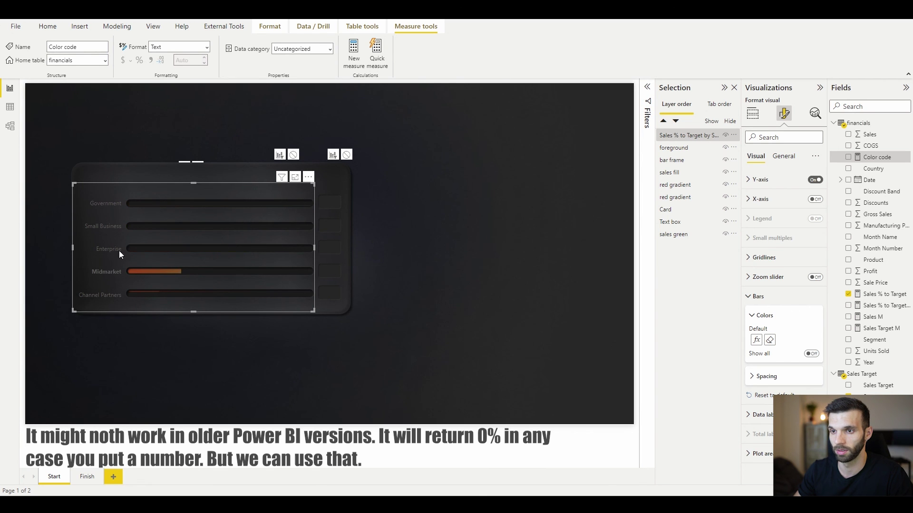
left_click(110, 272)
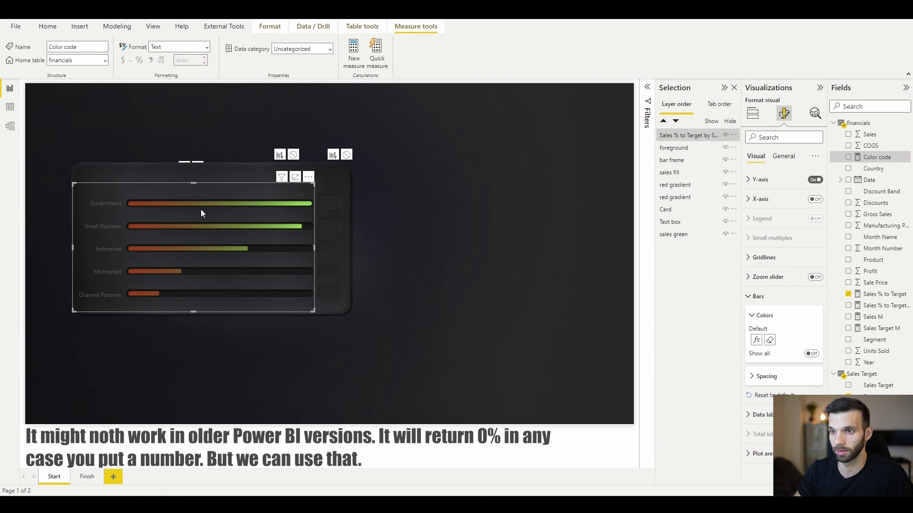
mouse_move(200, 224)
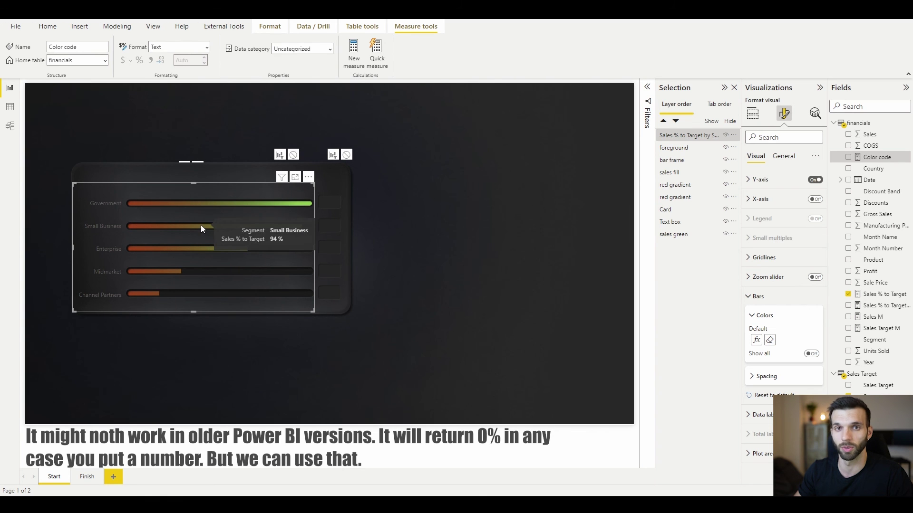
left_click(119, 267)
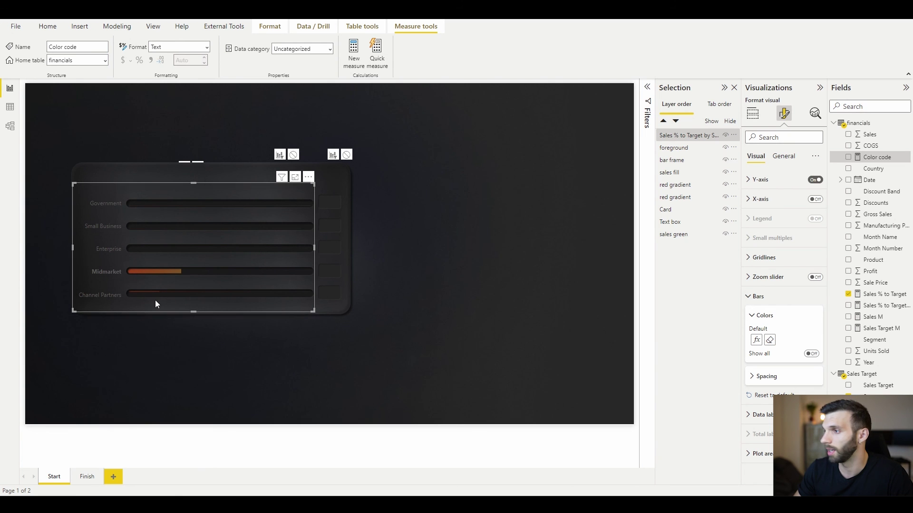
left_click(104, 271)
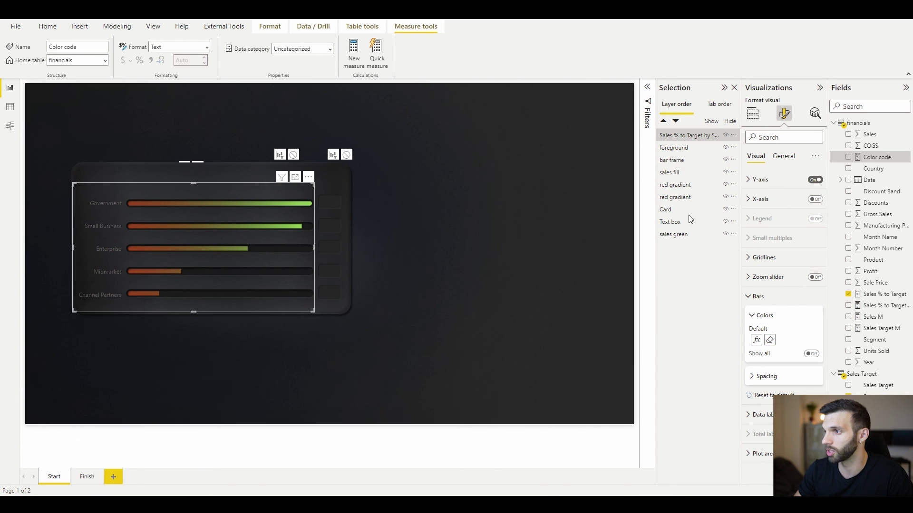
With bar frame and foreground hidden, move the transparent chart below the bars, turn off its interaction with sales fill, and test it on several segments
left_click(725, 160)
left_click_drag(96, 199, 100, 307)
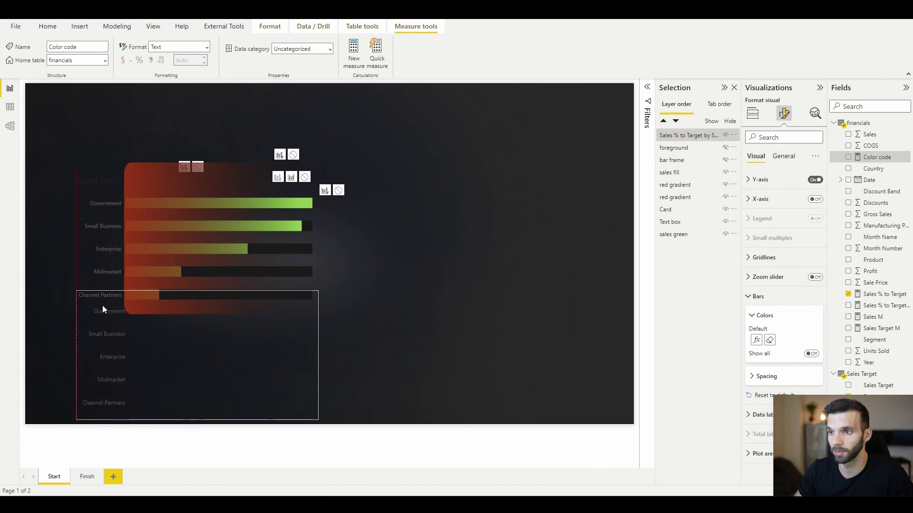
left_click(305, 178)
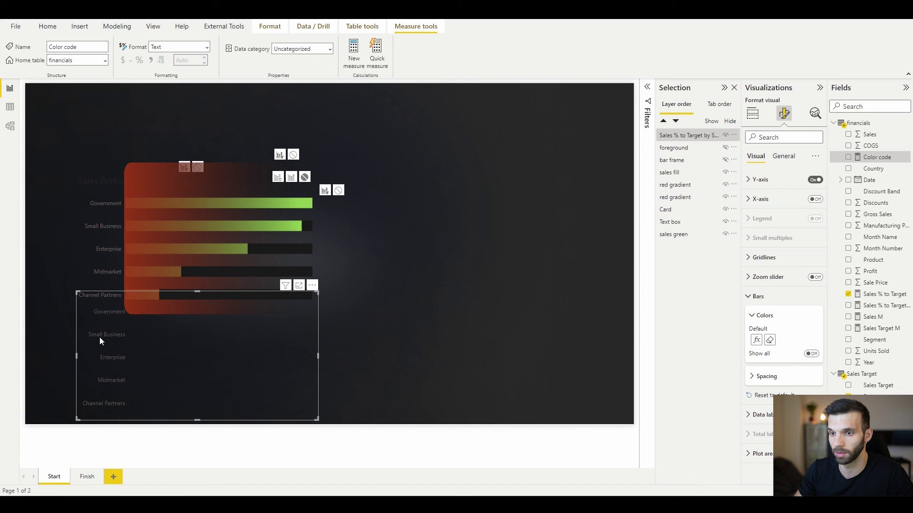
left_click(100, 339)
left_click(111, 356)
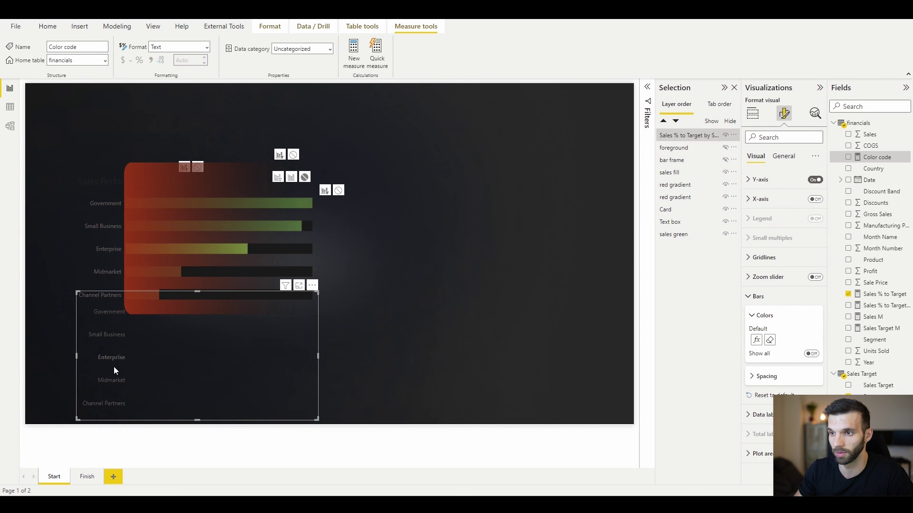
left_click(109, 400)
left_click(108, 400)
Move the transparent chart back over the gradient bars and unhide the bar frame and foreground
left_click_drag(105, 303, 102, 195)
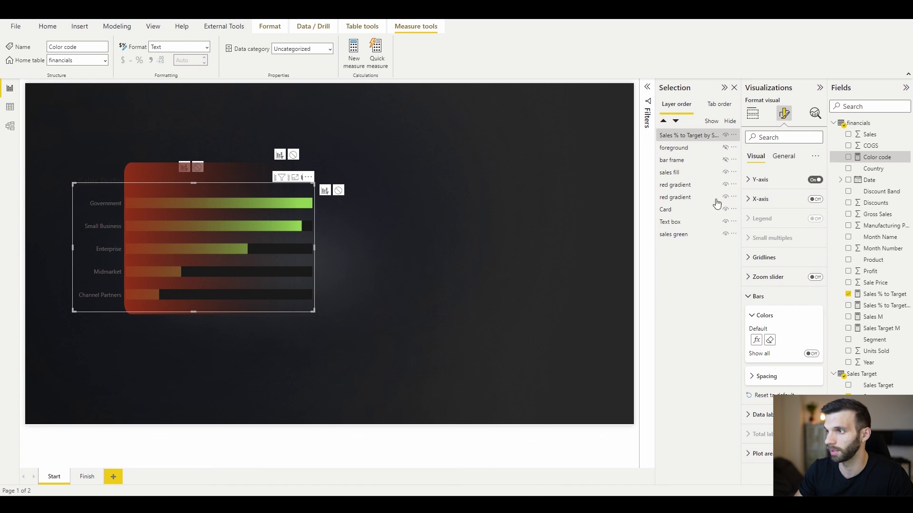
left_click(726, 159)
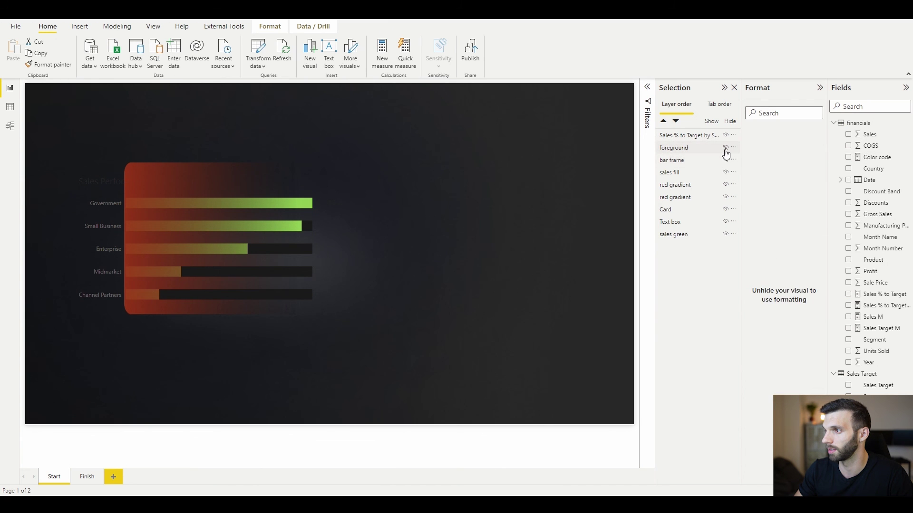
left_click(726, 148)
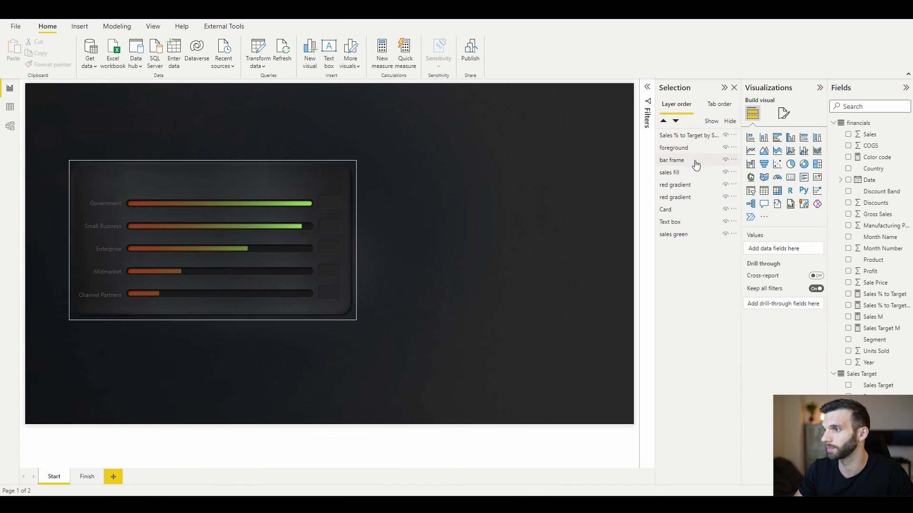
Bring the title text box to the front of the layer order, above the transparent Sales % to Target chart
left_click(679, 223)
left_click_drag(679, 224, 680, 143)
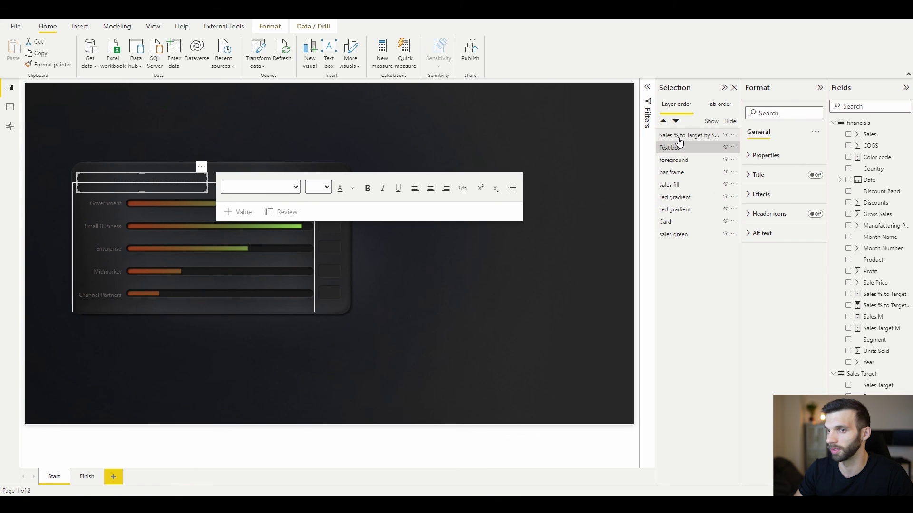
left_click(678, 137)
Format the title "Sales Performance by Segments" in bold Segoe UI Light with a light gray font color
left_click(179, 179)
triple_click(107, 182)
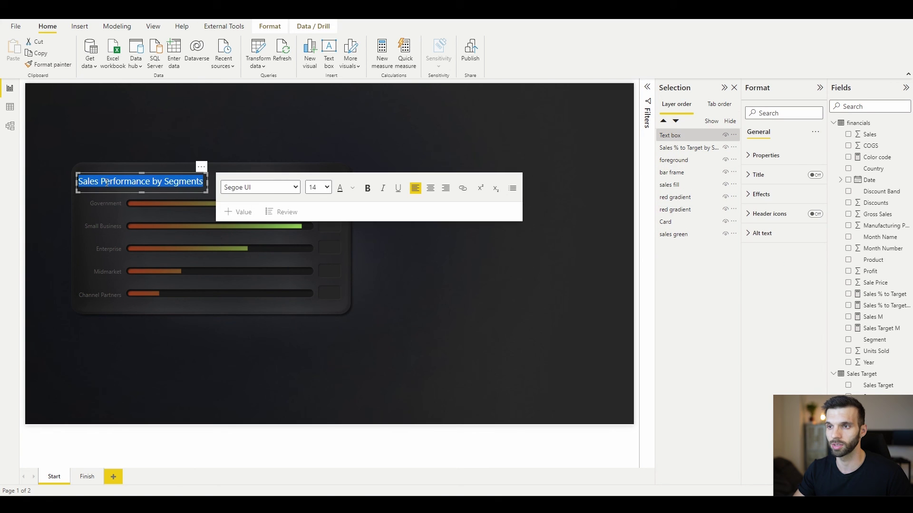
left_click(295, 187)
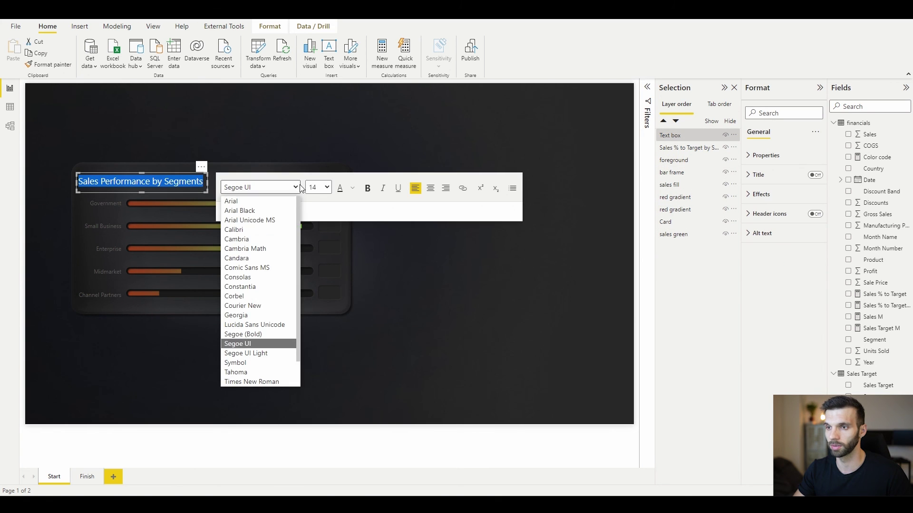
left_click(266, 353)
left_click(368, 188)
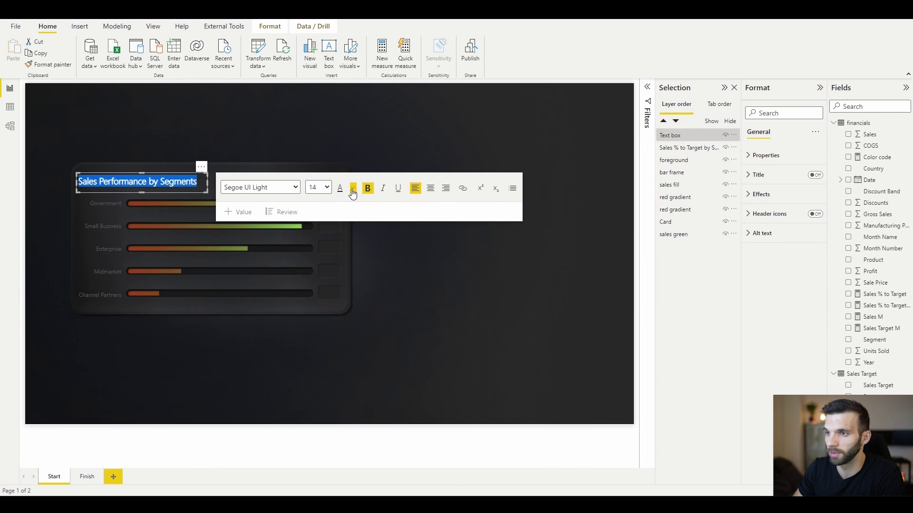
left_click(352, 190)
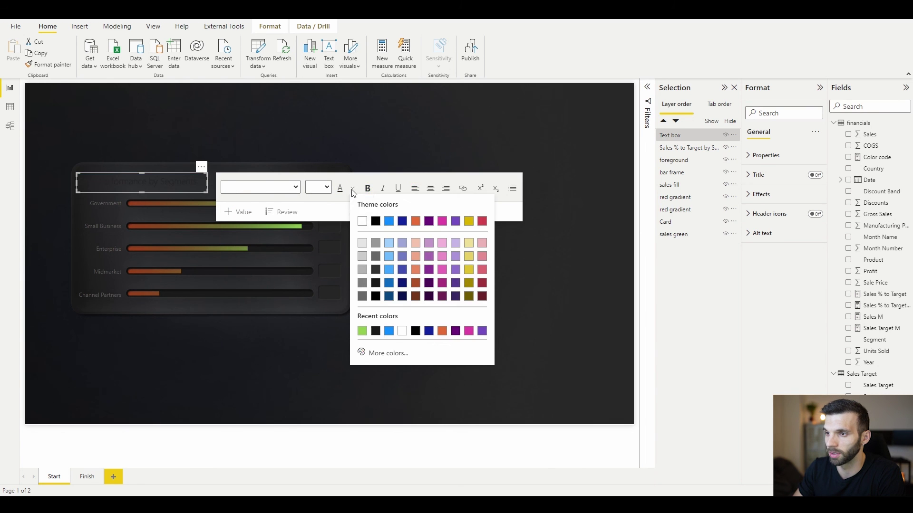
left_click(364, 276)
Set the transparent chart's Y-axis label color to light gray and deselect the chart
left_click(100, 238)
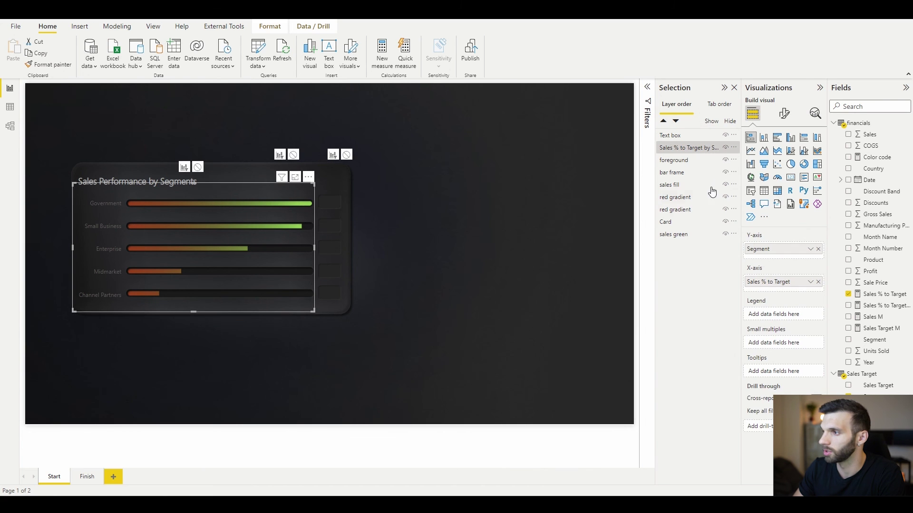
left_click(784, 114)
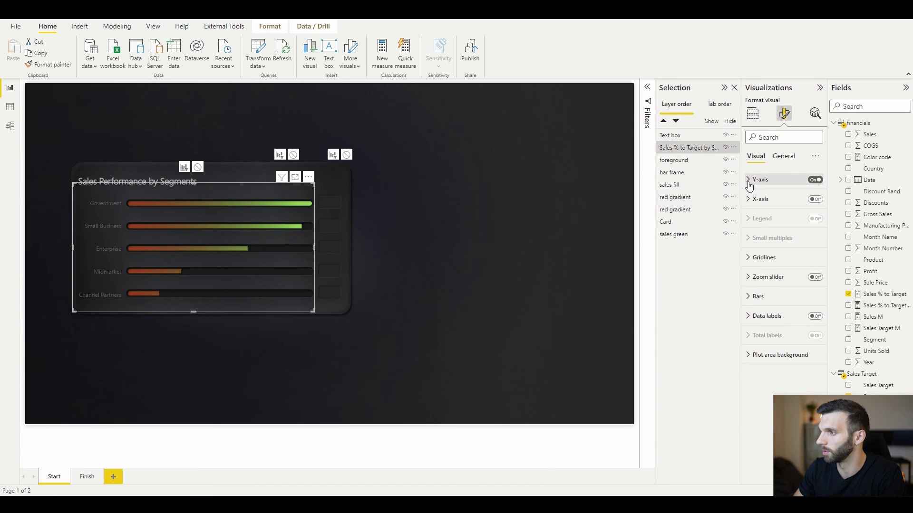
left_click(750, 183)
left_click(765, 264)
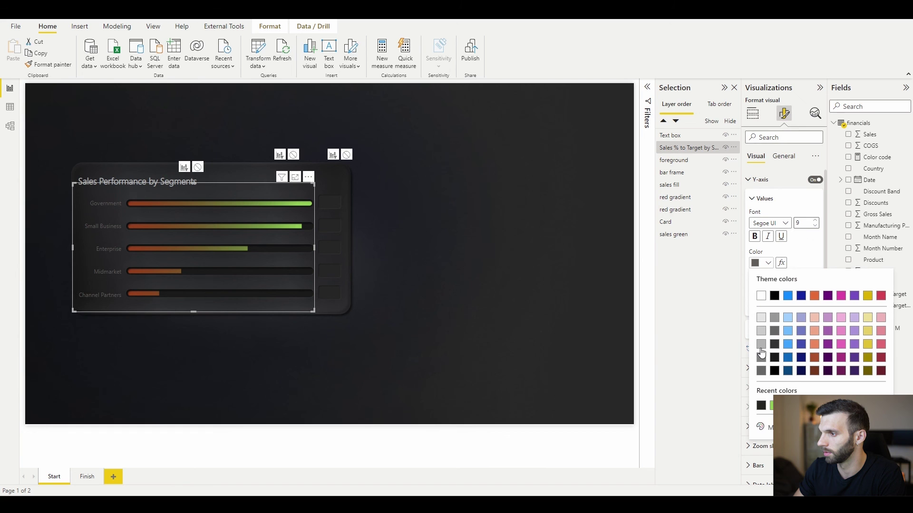
left_click(760, 347)
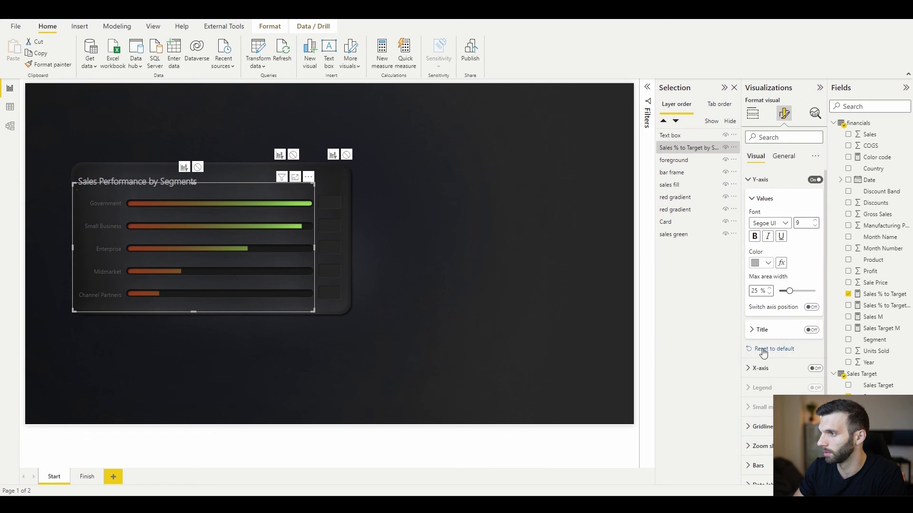
left_click(541, 219)
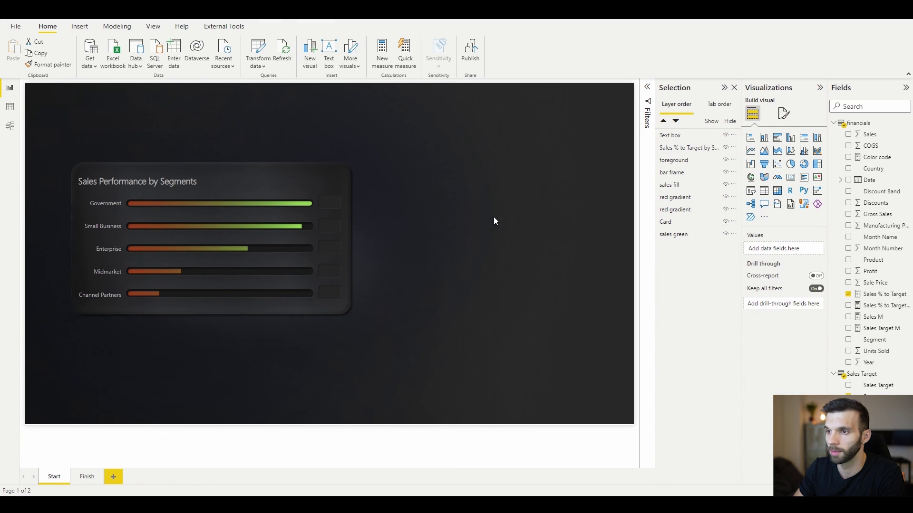
Bring the Card layer above the transparent Sales % to Target chart and fit the card into the value box beside the Government bar
left_click(680, 223)
left_click_drag(670, 224, 669, 147)
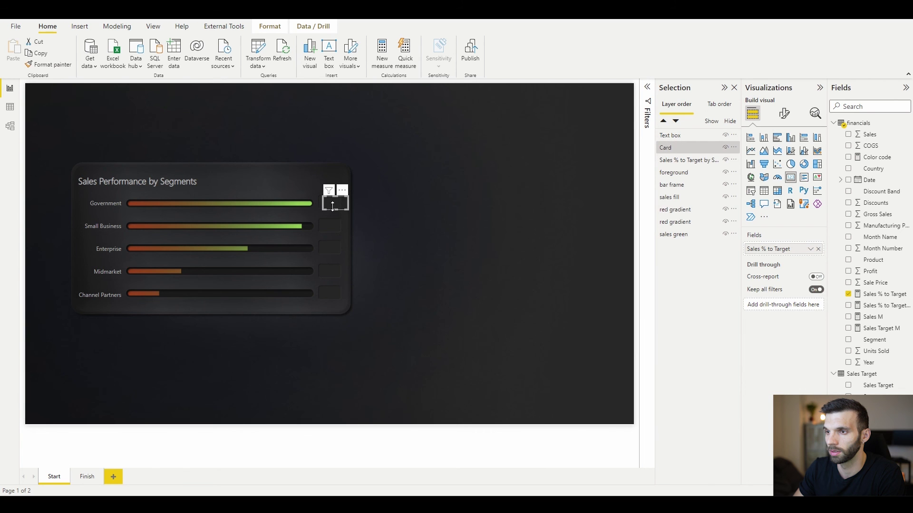
left_click_drag(338, 205, 331, 205)
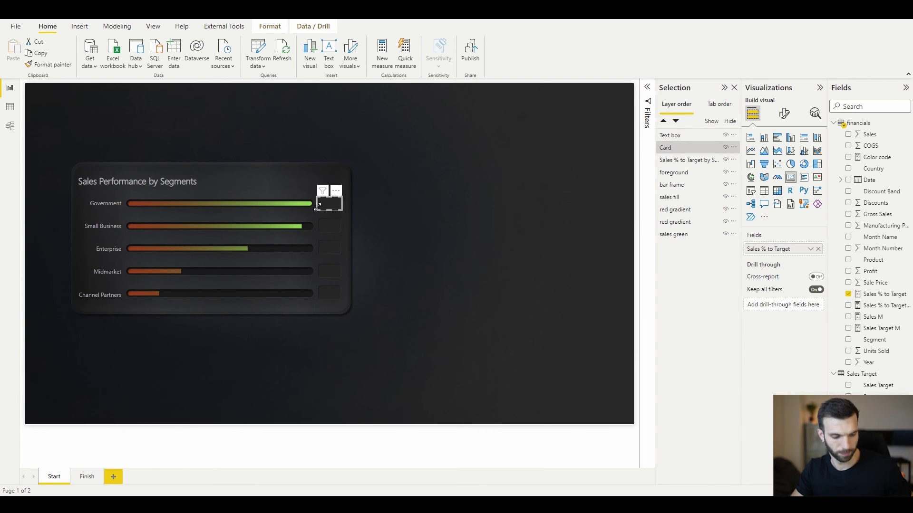
scroll(319, 208, "up", 4)
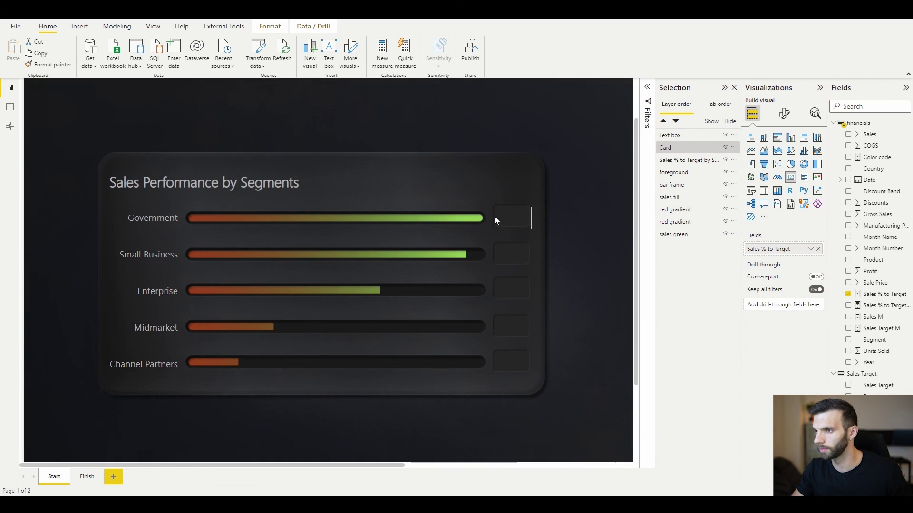
Give the card's callout value a conditional gradient color based on Sales % to Target, with minimum 0 and maximum 1
left_click(648, 89)
left_click(784, 114)
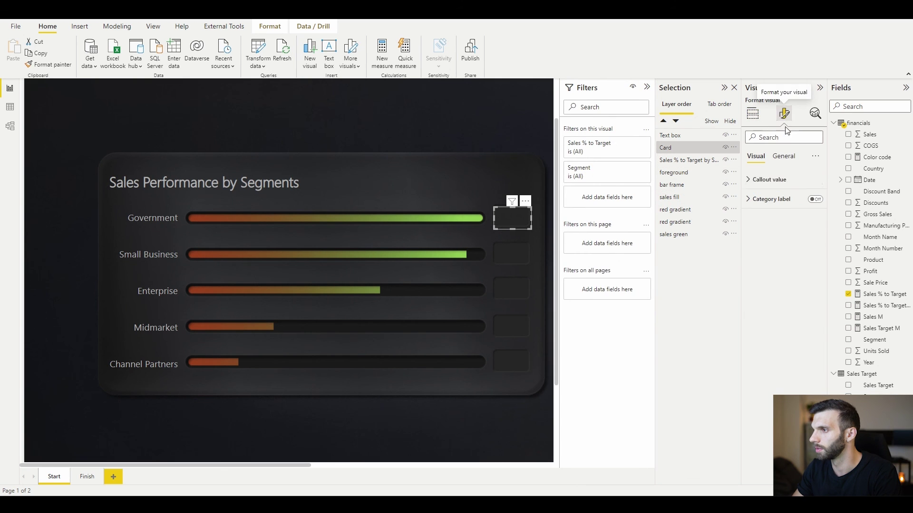
left_click(752, 181)
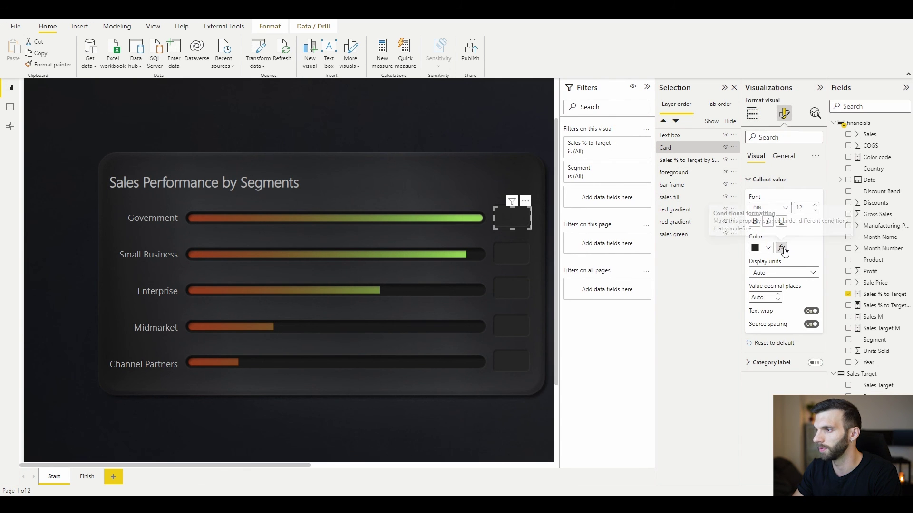
left_click(780, 248)
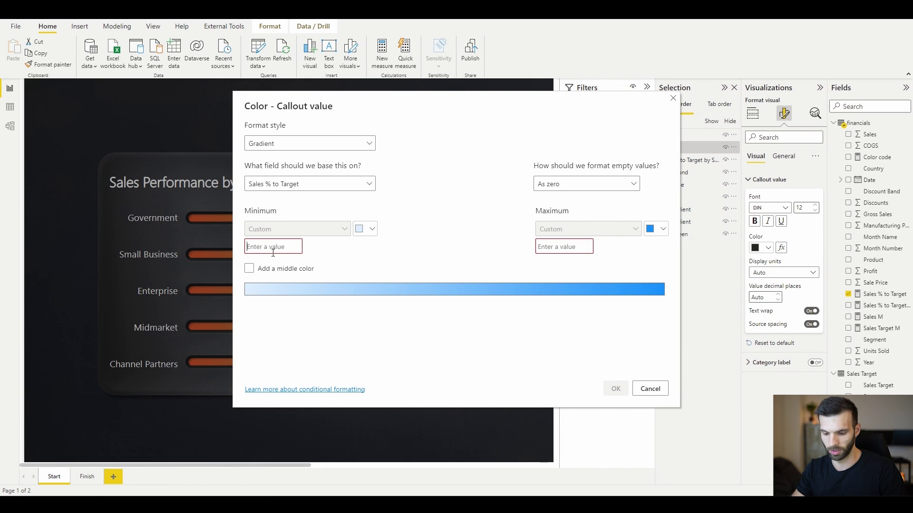
type("0")
left_click(553, 247)
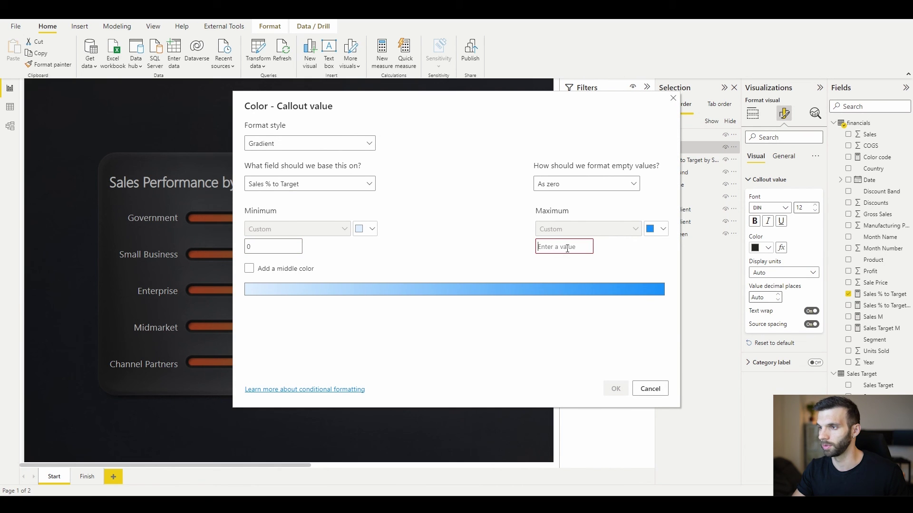
type("1")
Set the minimum color of the callout value gradient to hex #9F3618
left_click(371, 230)
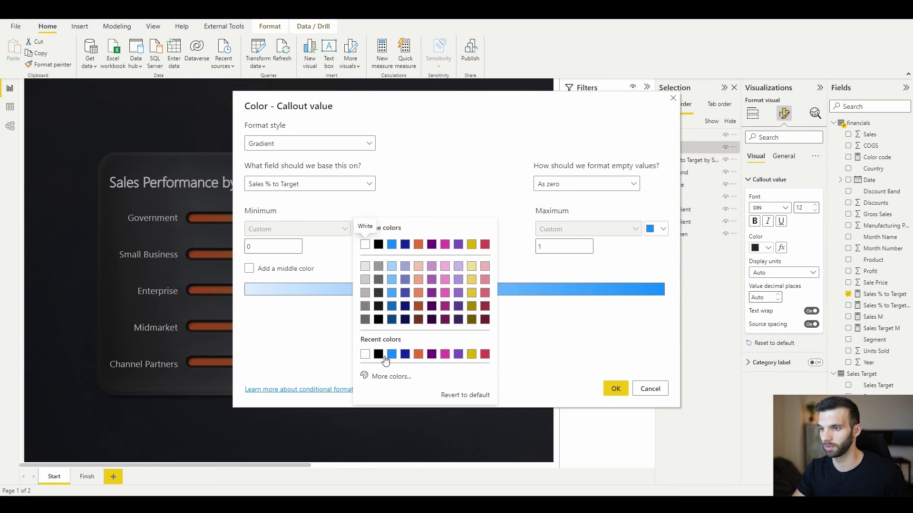
left_click(370, 376)
left_click(397, 368)
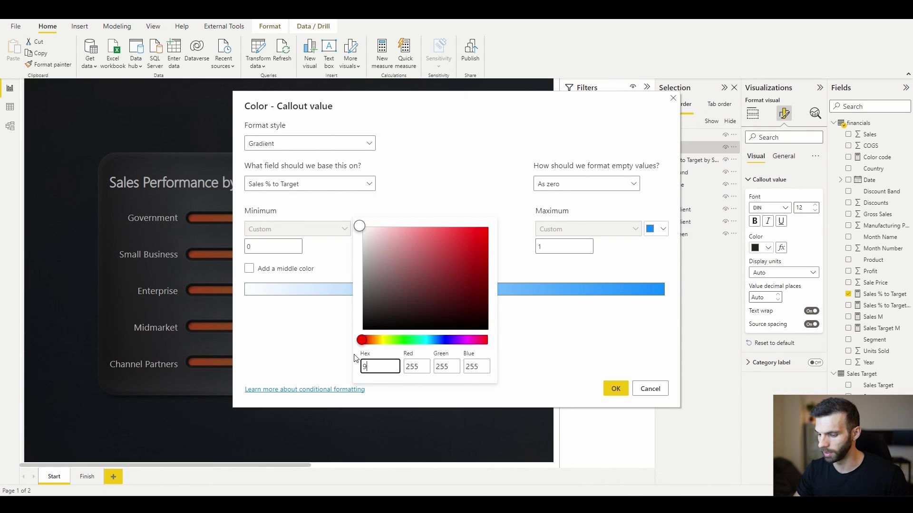
type("9f3618")
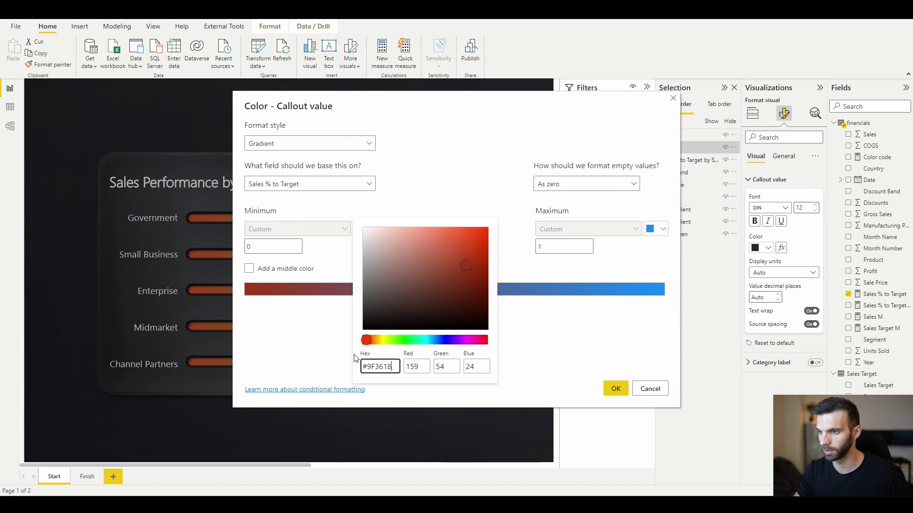
Set the maximum color of the callout value gradient to hex #91CC51 and apply the conditional formatting
left_click(654, 233)
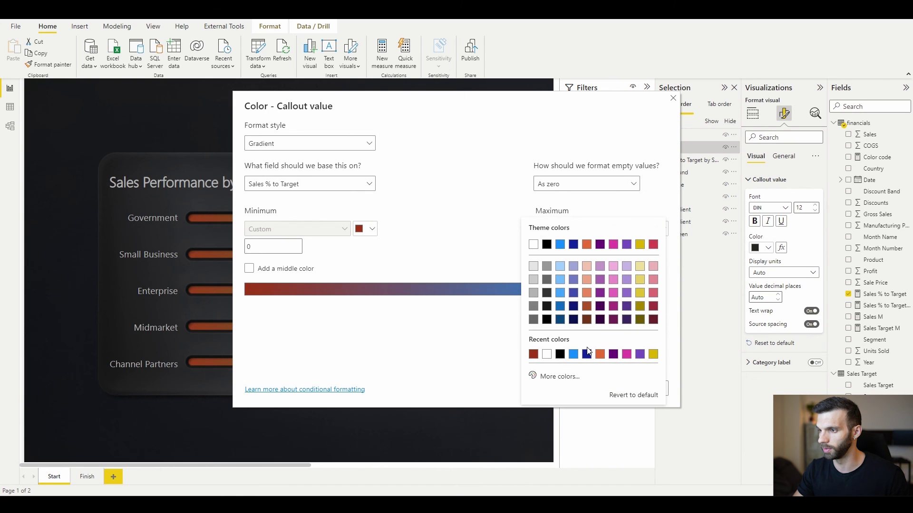
left_click(568, 374)
type("91")
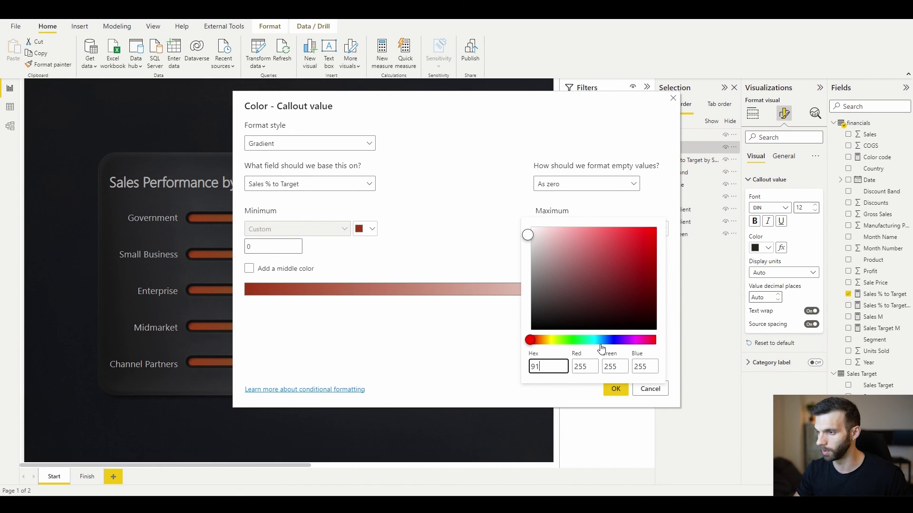
type("cc50")
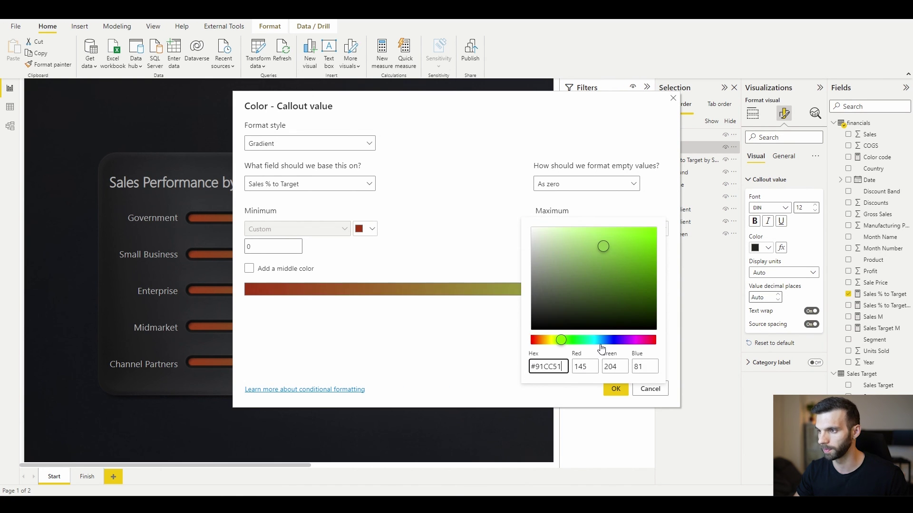
left_click(616, 389)
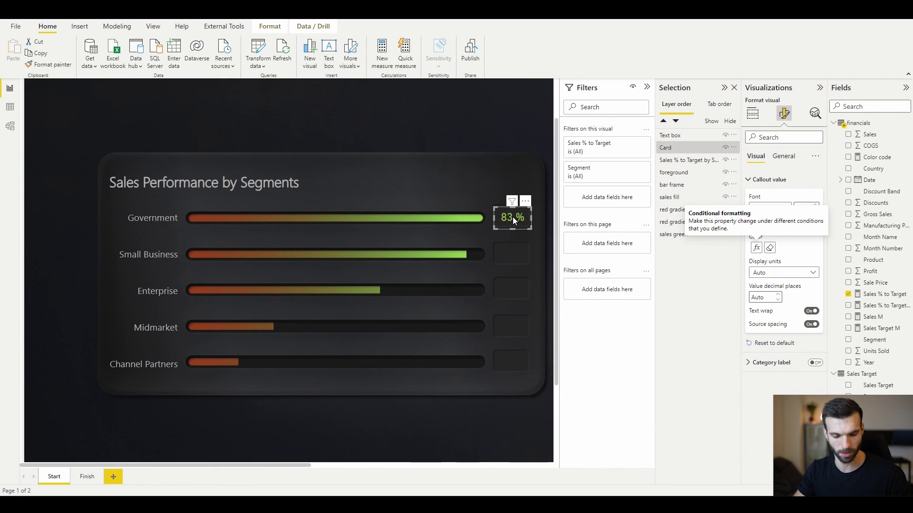
Duplicate the percentage card four times, filling the value boxes beside Small Business, Enterprise, Midmarket and Channel Partners
key("ctrl+c")
key("ctrl+v")
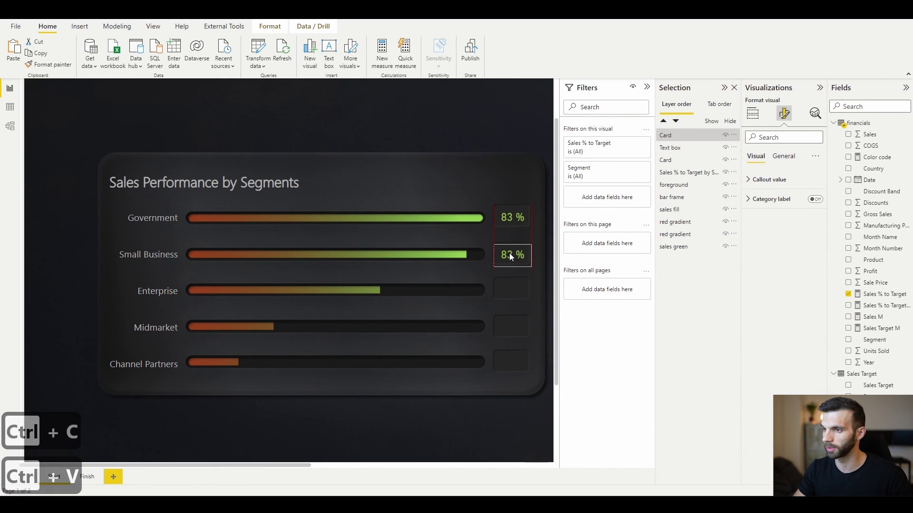
key("ctrl+v")
key("ctrl+v")
key("ctrl+v")
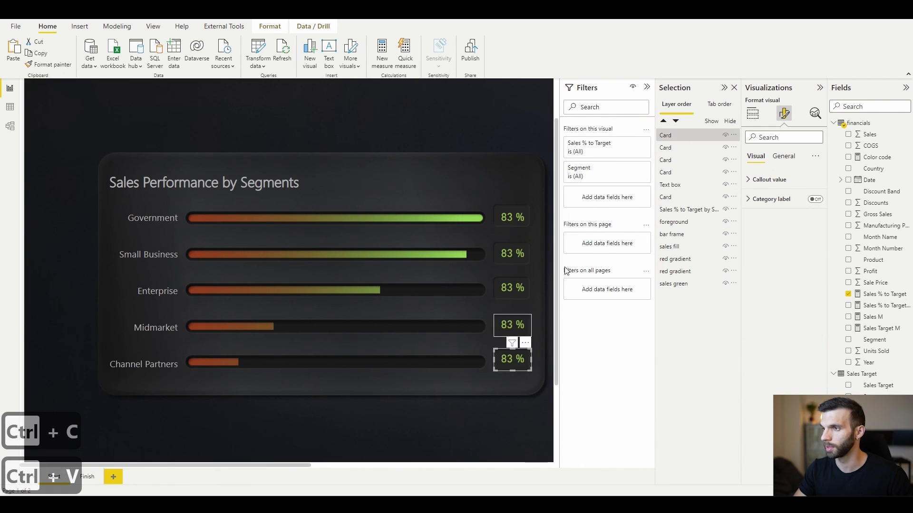
Filter the Segment field of the lowest card to Channel Partners and of the card above it to Midmarket
left_click(623, 170)
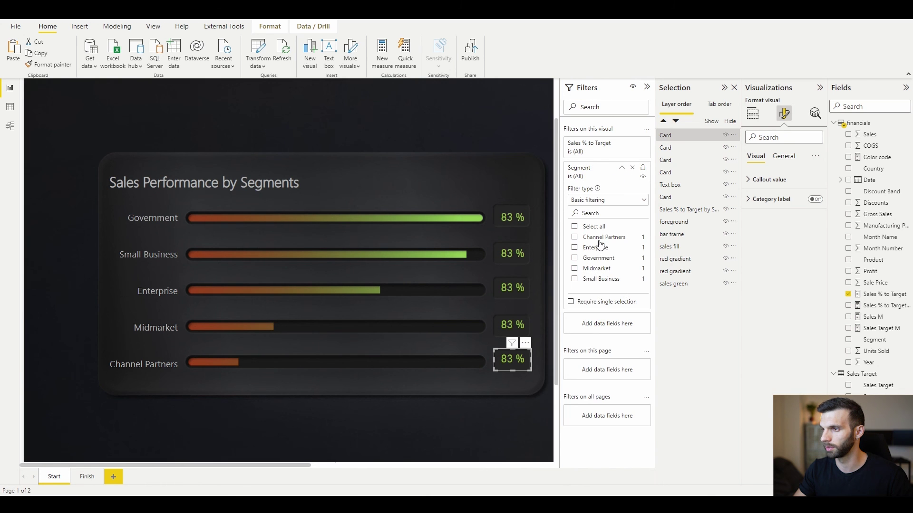
left_click(601, 237)
left_click(513, 325)
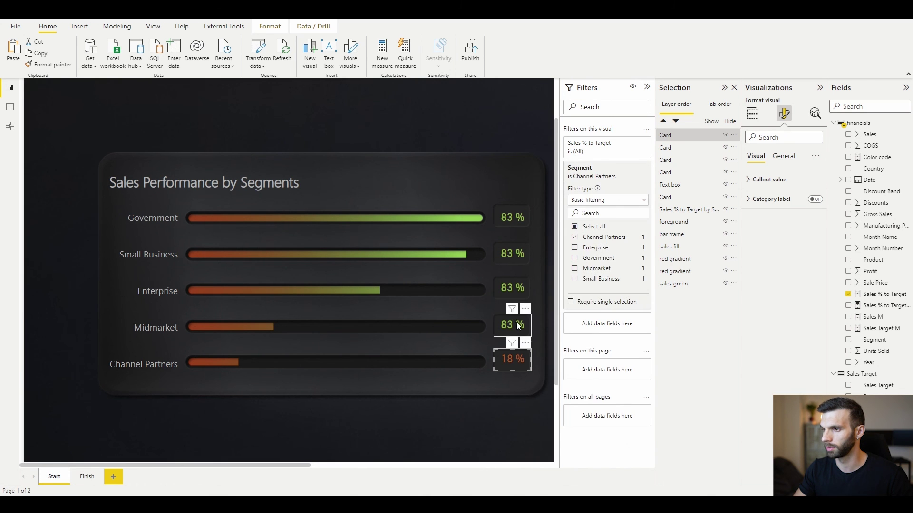
left_click(622, 170)
left_click(601, 272)
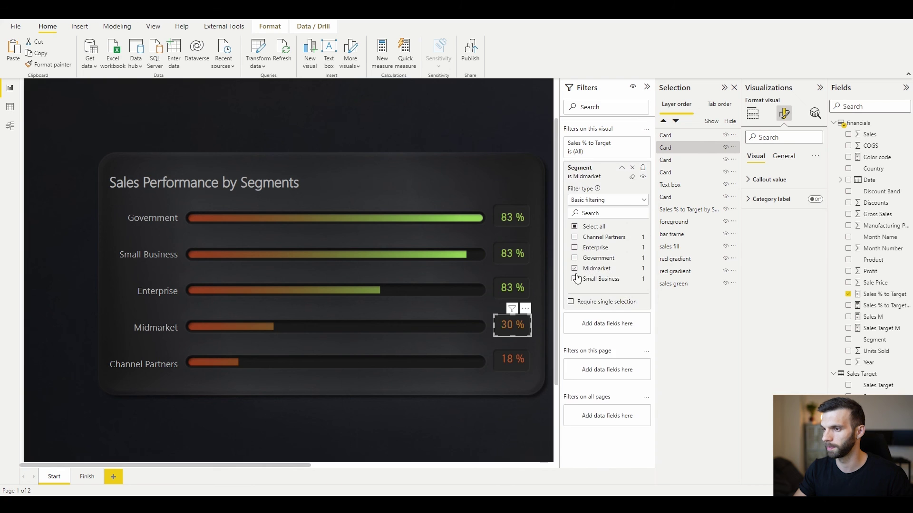
Filter the Segment field of the card beside the Enterprise bar to Enterprise
left_click(512, 288)
left_click(620, 169)
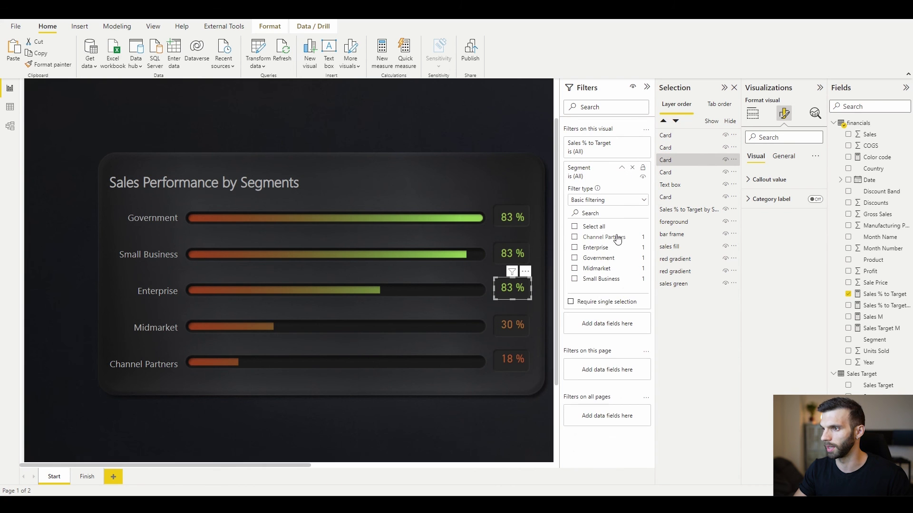
left_click(600, 249)
Filter the second card's Segment field to Small Business and the top card's Segment field to Government
left_click(517, 254)
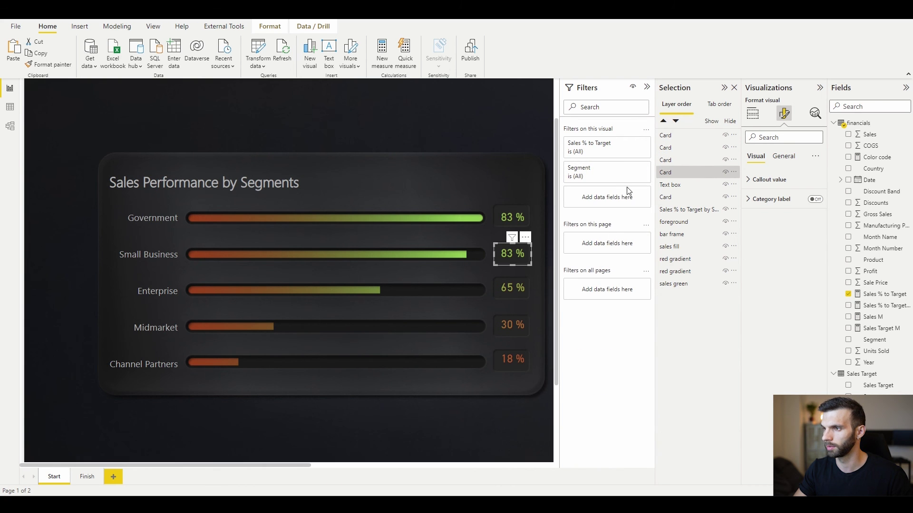
left_click(622, 171)
left_click(601, 279)
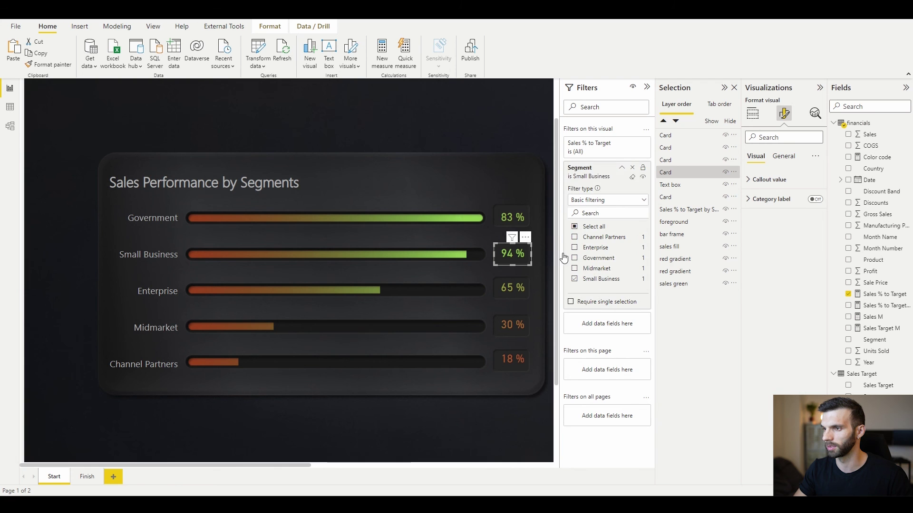
left_click(514, 221)
left_click(622, 168)
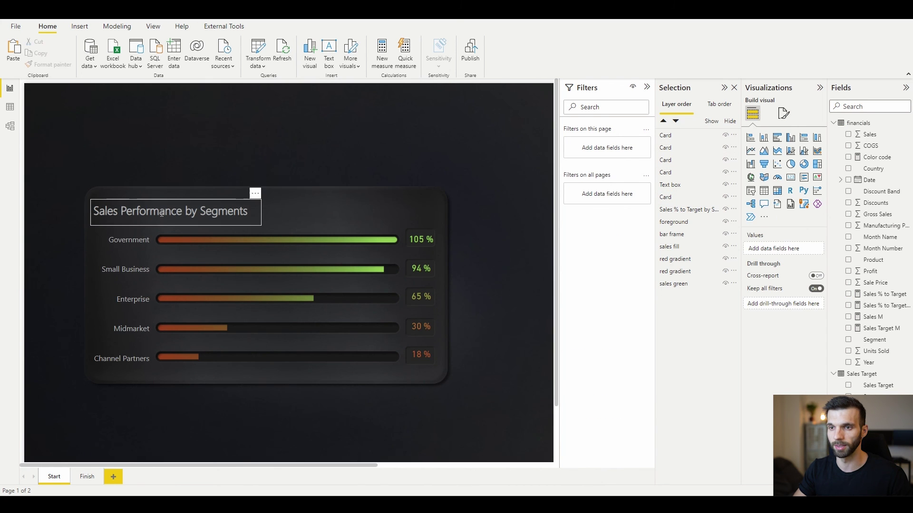
Test the cross-highlighting by selecting each segment label in the chart from Government to Channel Partners, and clear the selection
left_click(147, 240)
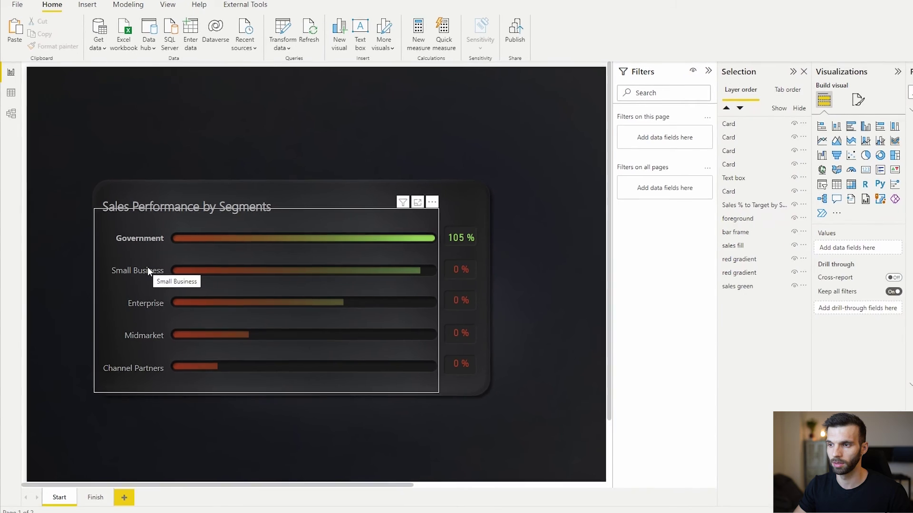
left_click(153, 271)
left_click(153, 306)
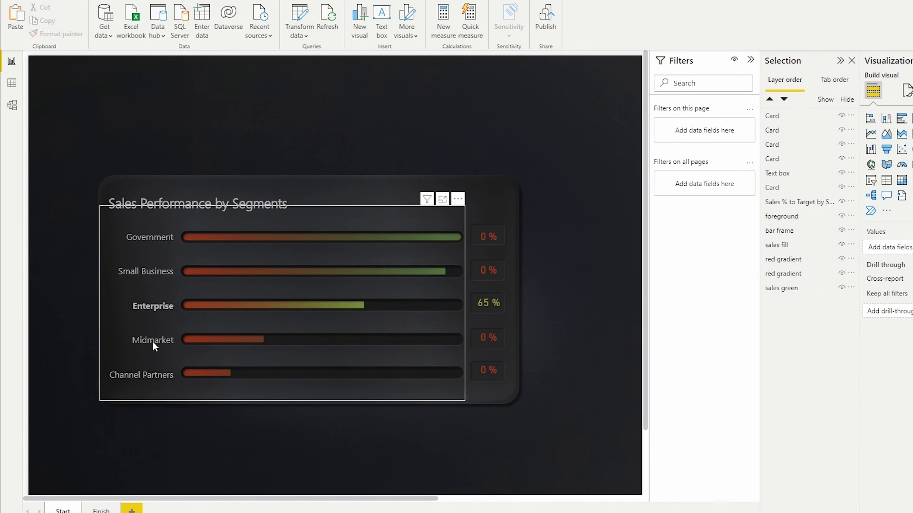
left_click(153, 342)
left_click(144, 378)
left_click(144, 378)
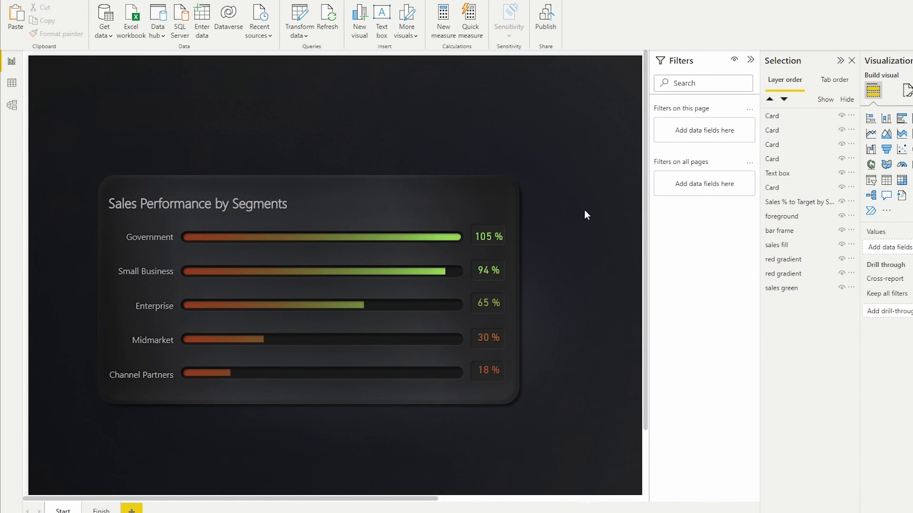